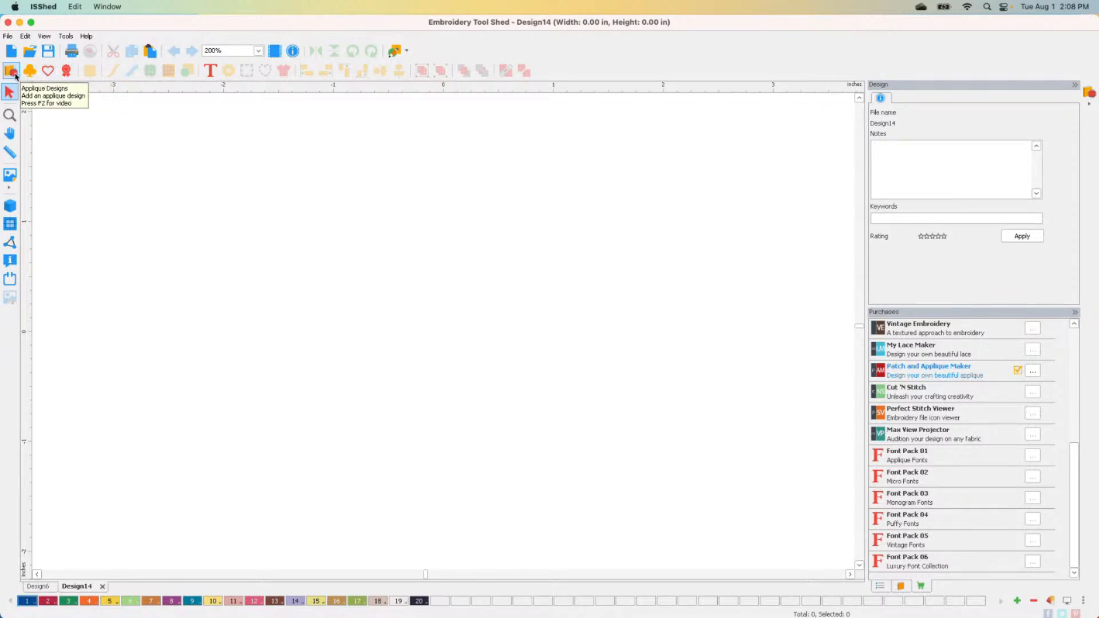
Browse the applique library's Baby category, including its Parts and Patch subcategories
left_click(16, 75)
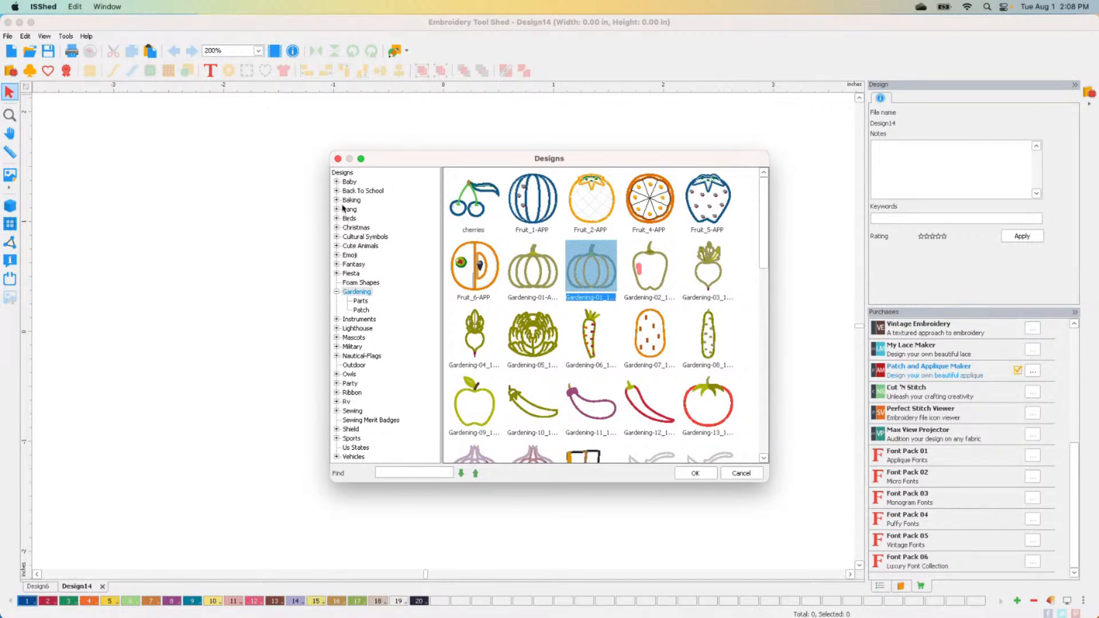
left_click(349, 182)
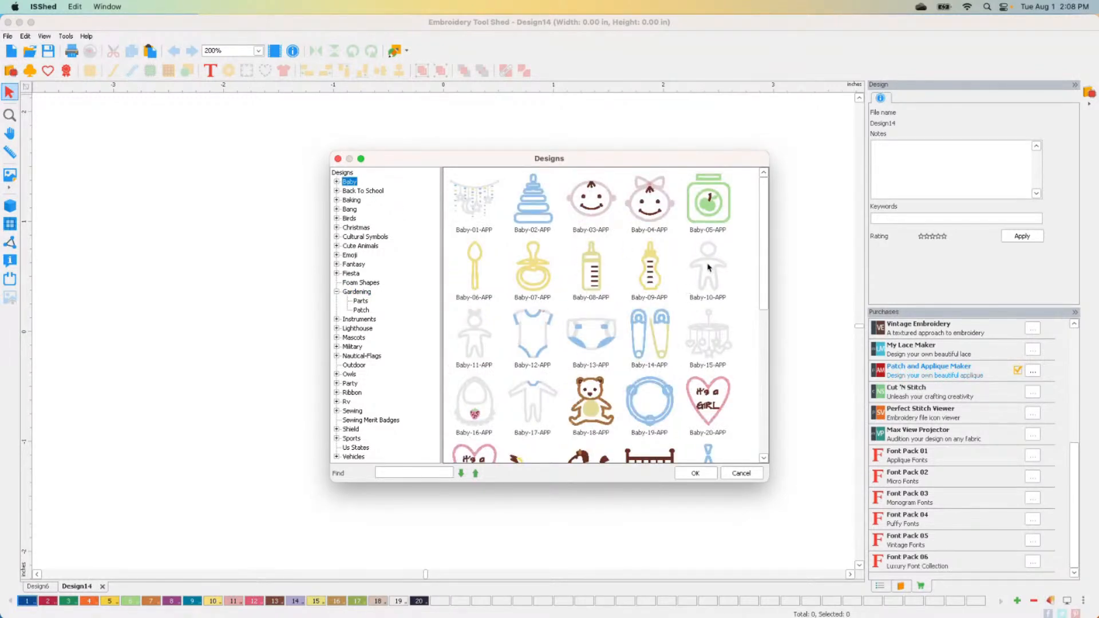
left_click_drag(762, 235, 765, 262)
scroll(767, 246, "down", 5)
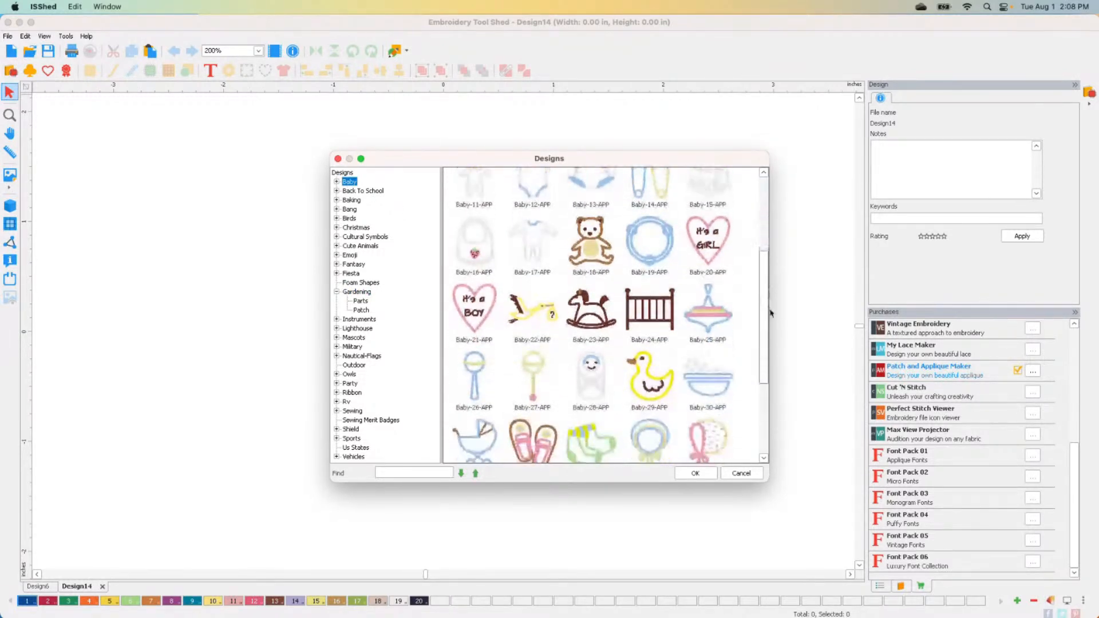
scroll(715, 224, "up", 8)
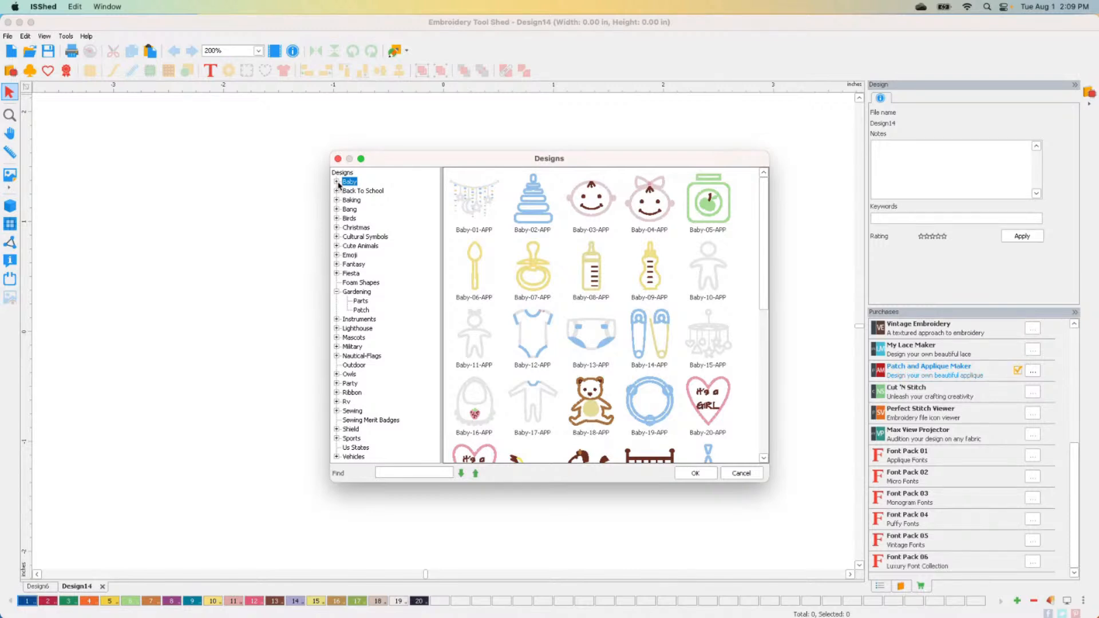
left_click(336, 182)
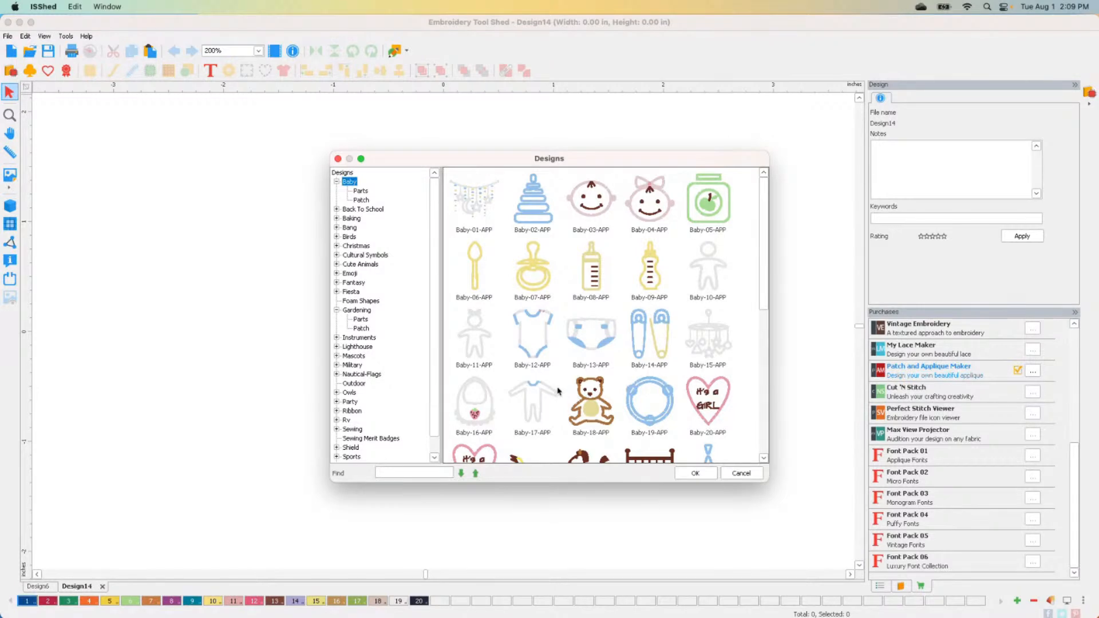
left_click(364, 195)
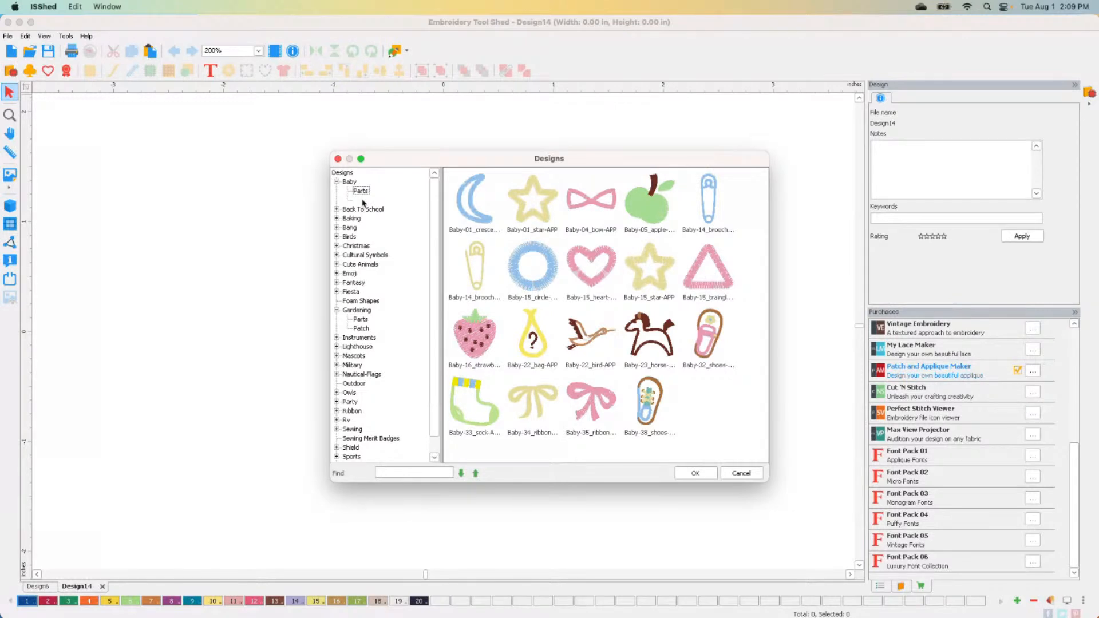
left_click(350, 182)
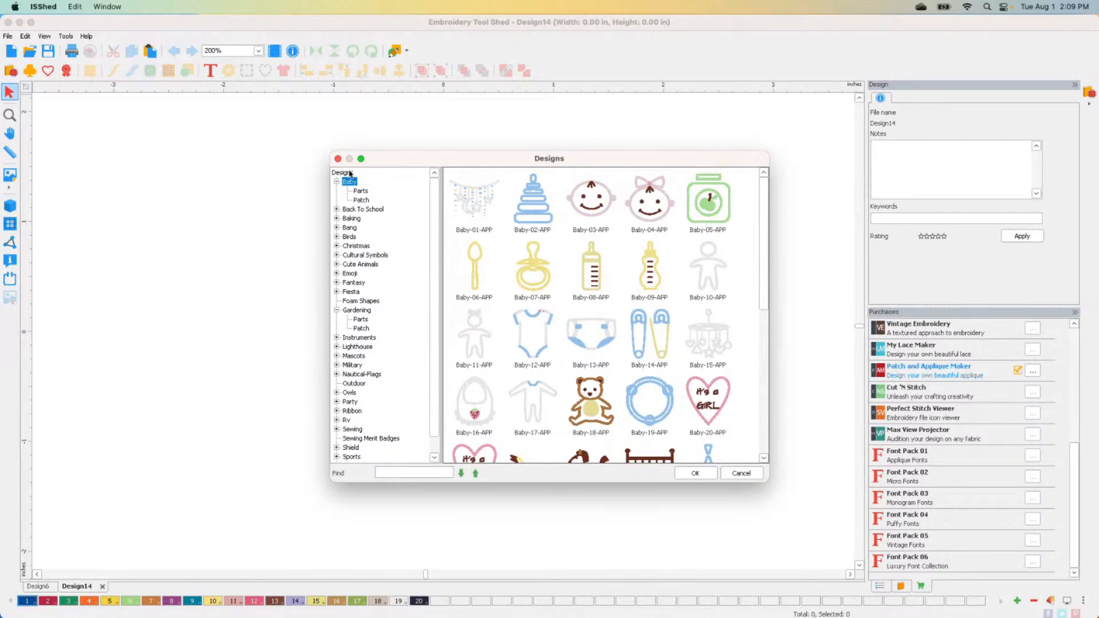
left_click(362, 200)
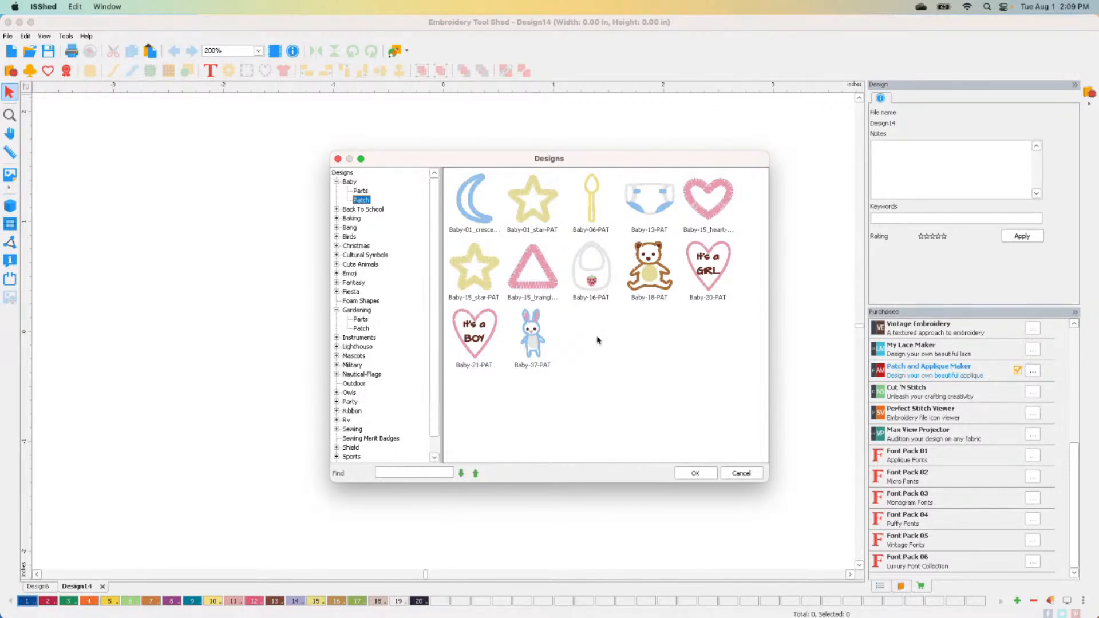
Add the butterfly applique from the Cute Animals category to the empty design
left_click(359, 265)
left_click(337, 264)
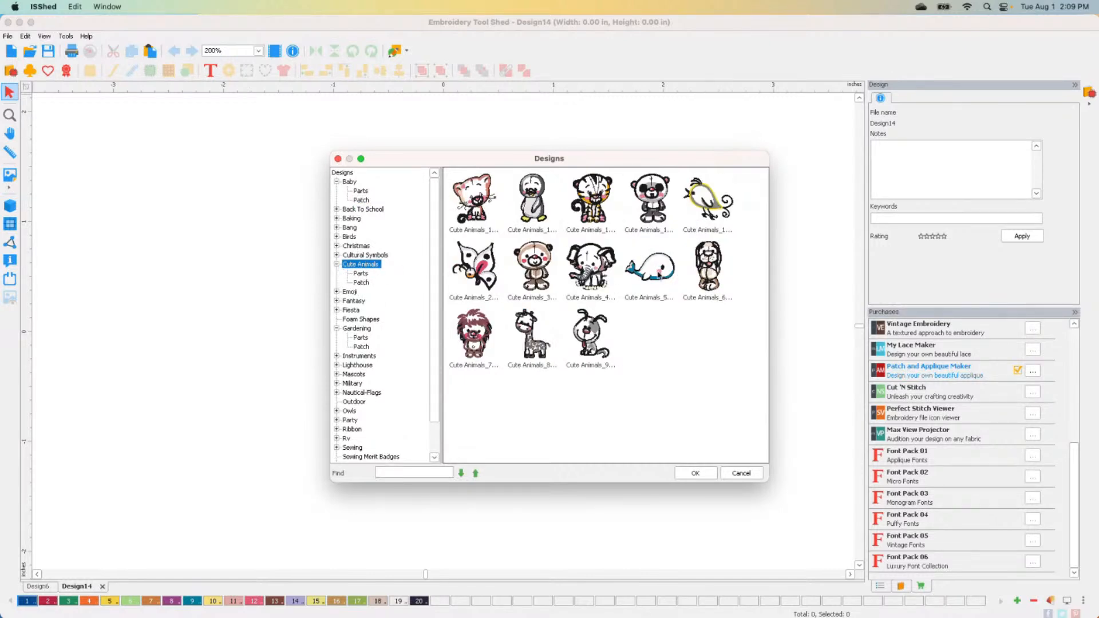
left_click(658, 273)
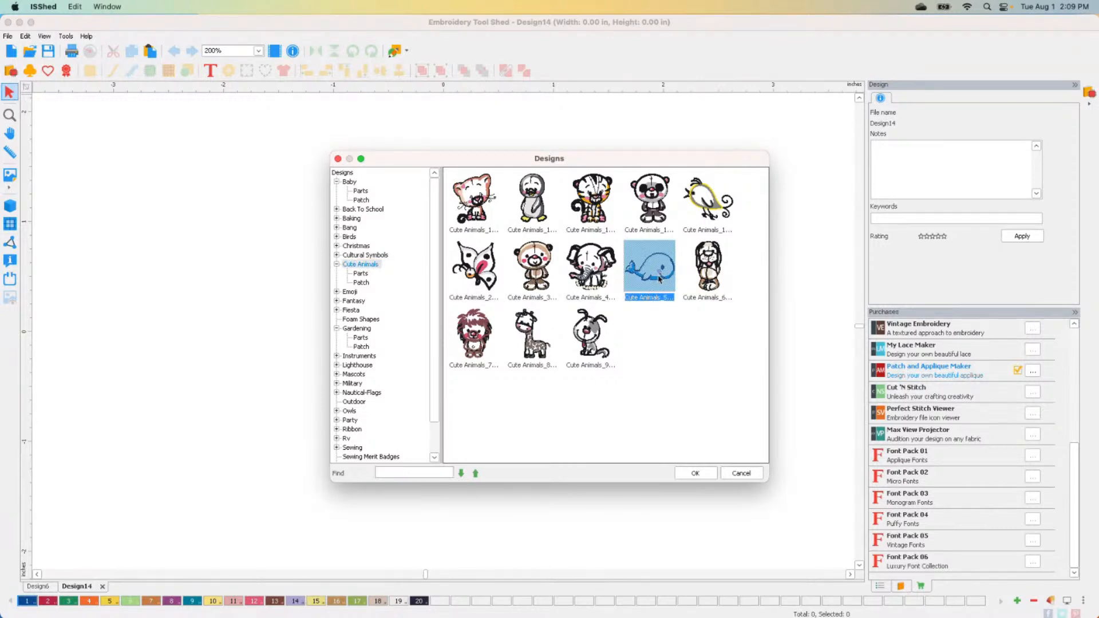
left_click(491, 282)
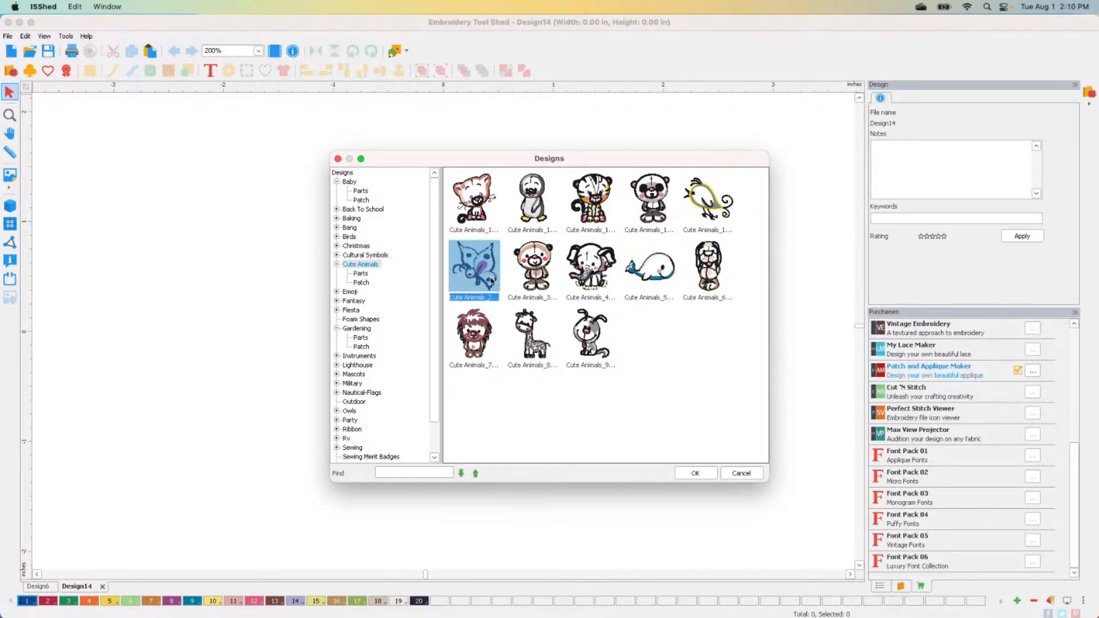
double_click(489, 280)
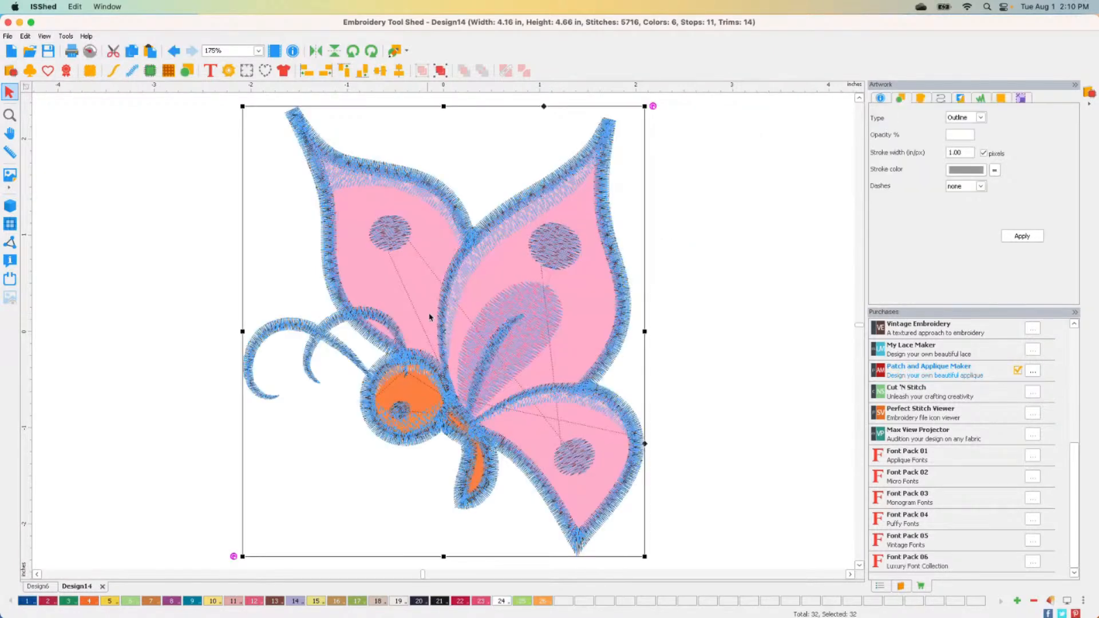
Show the butterfly in 3D view and step through its sewing sequence in the stitch simulator
left_click(10, 206)
left_click(88, 238)
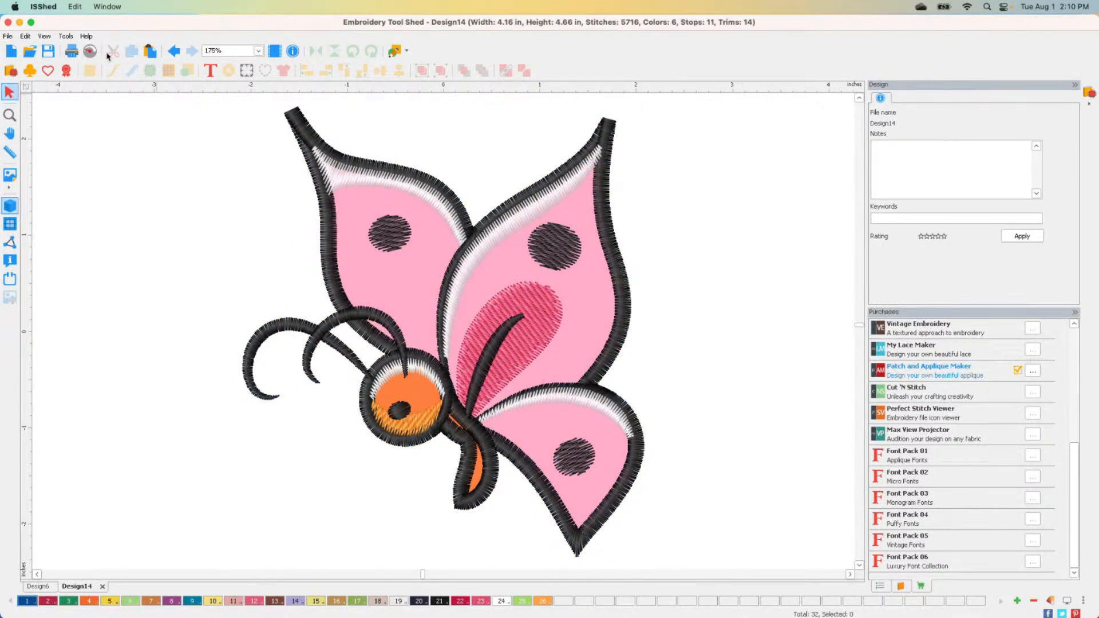
left_click(90, 51)
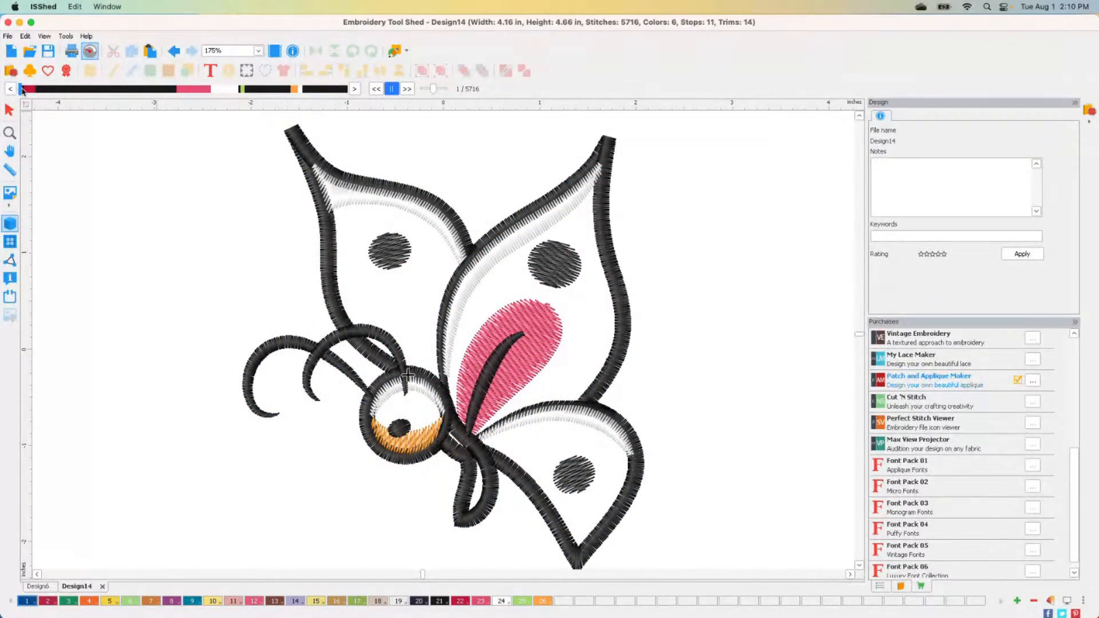
left_click_drag(21, 89, 368, 166)
left_click(9, 110)
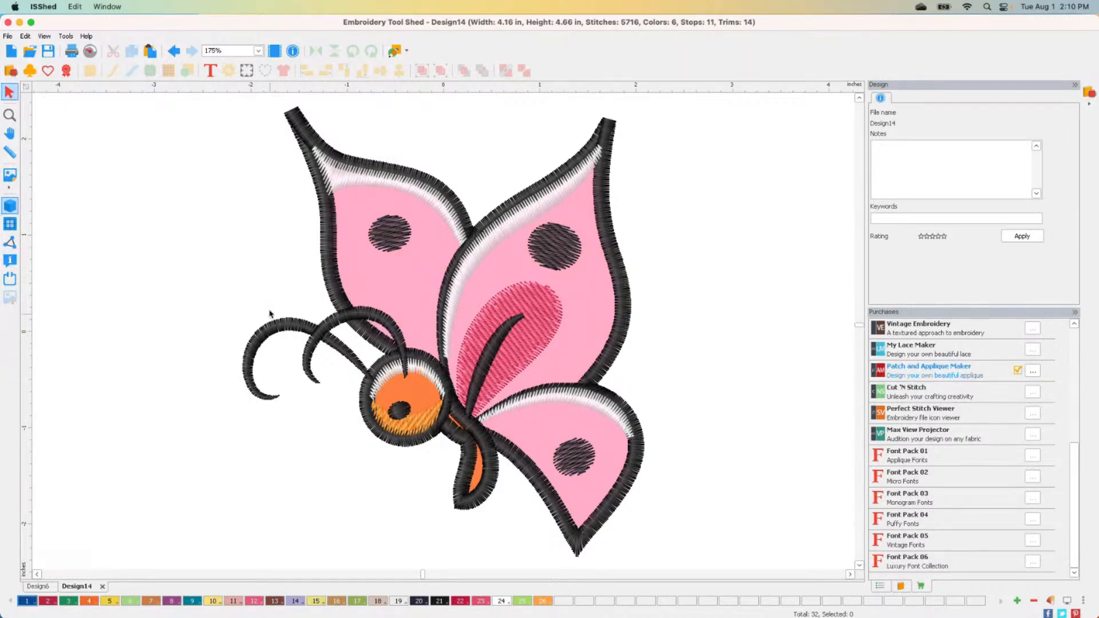
Add the whale applique from the Cute Animals category and move it to the left of the butterfly
left_click(10, 72)
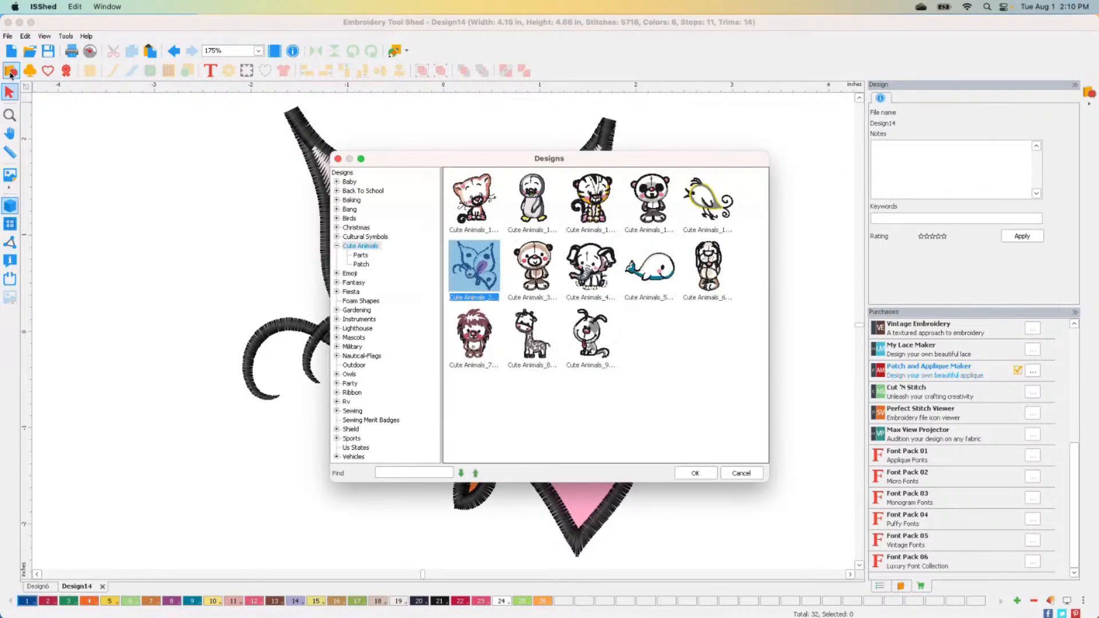
left_click(656, 276)
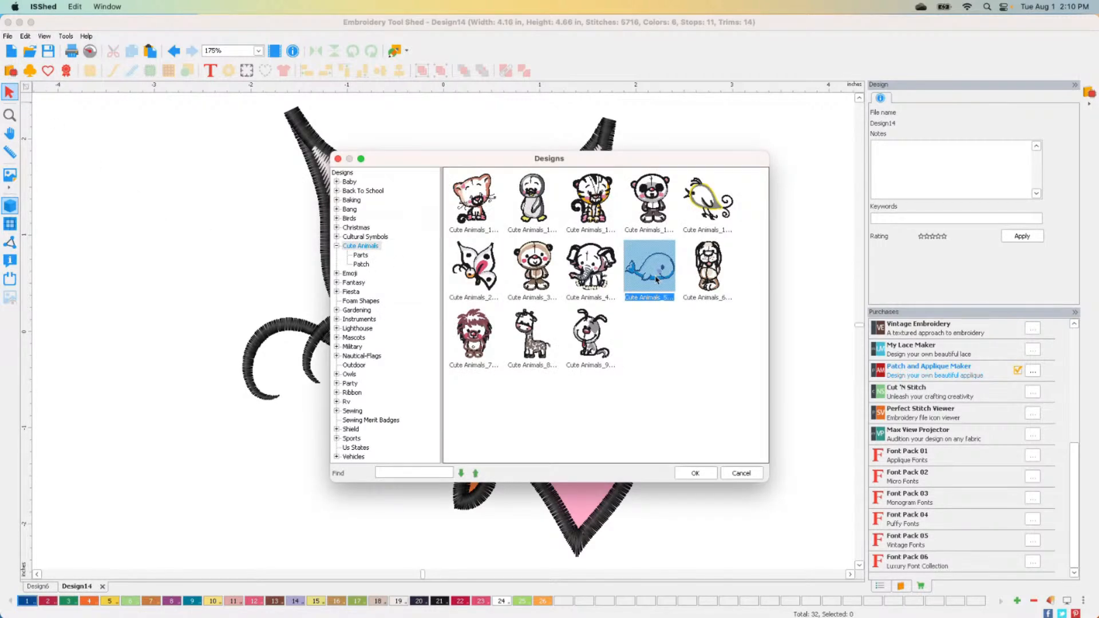
double_click(656, 279)
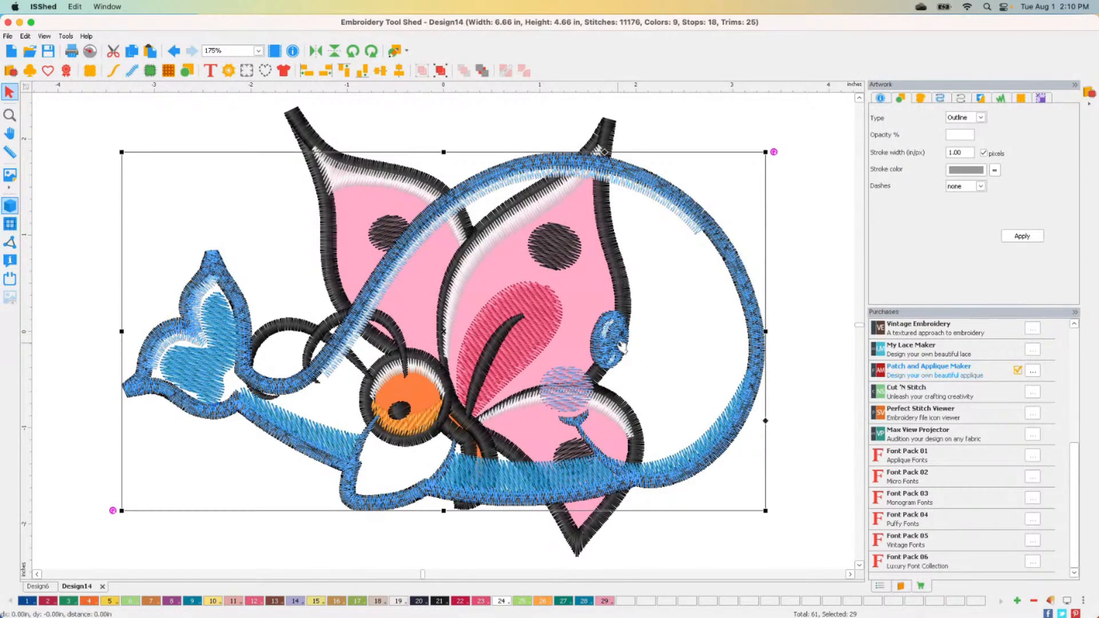
left_click_drag(621, 347, 69, 327)
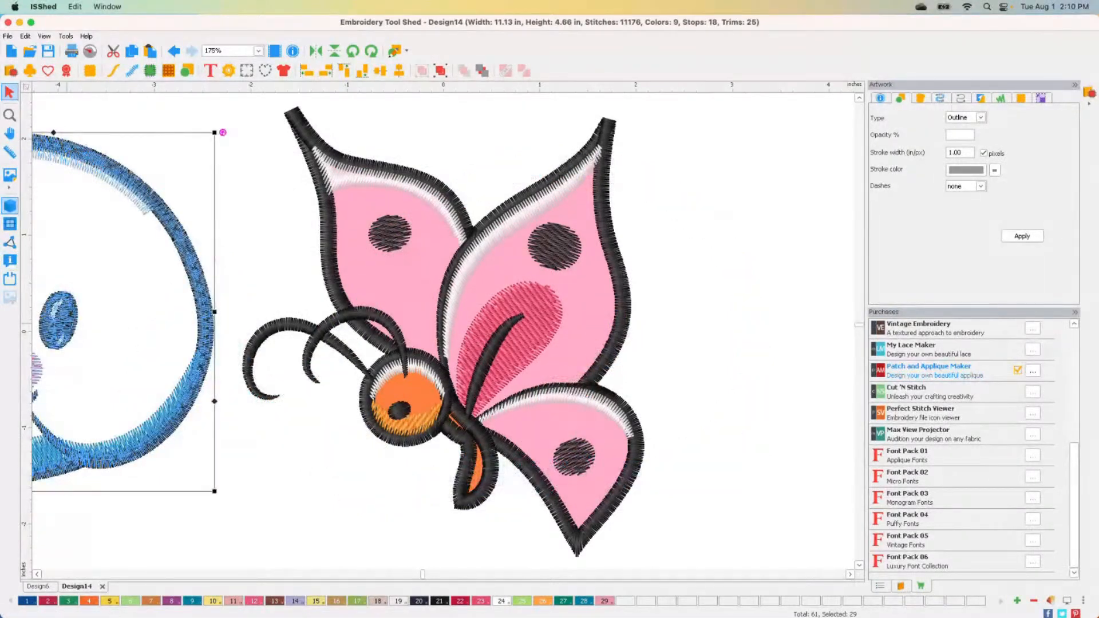
double_click(10, 117)
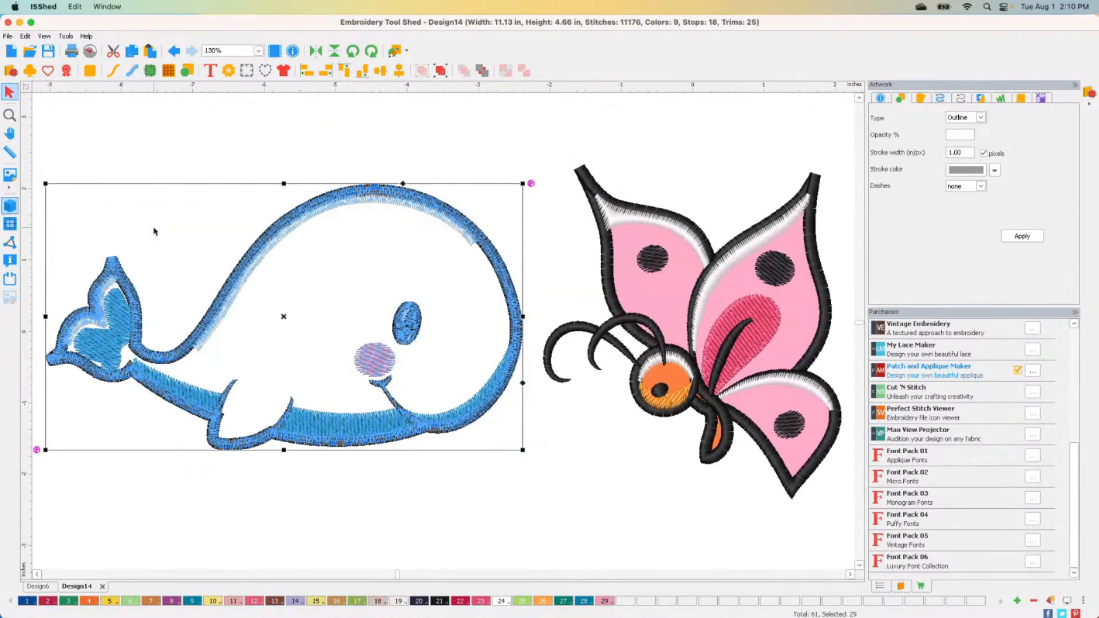
Move the whale about 0.9 in further left to widen the gap between it and the butterfly
left_click(203, 173)
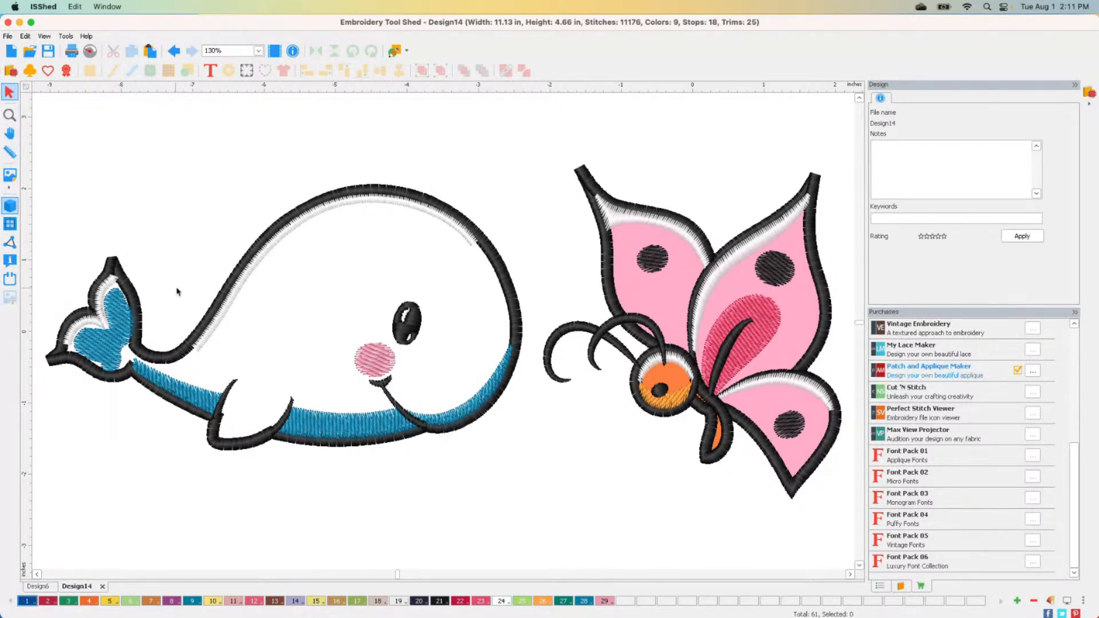
left_click(227, 309)
left_click_drag(228, 309, 164, 305)
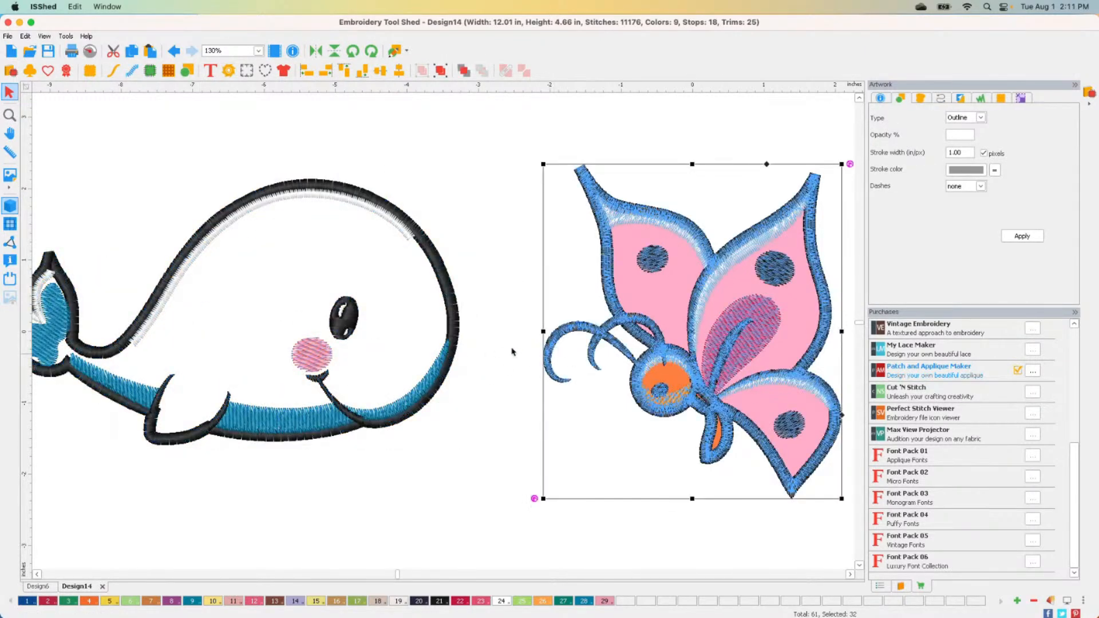
left_click(553, 348)
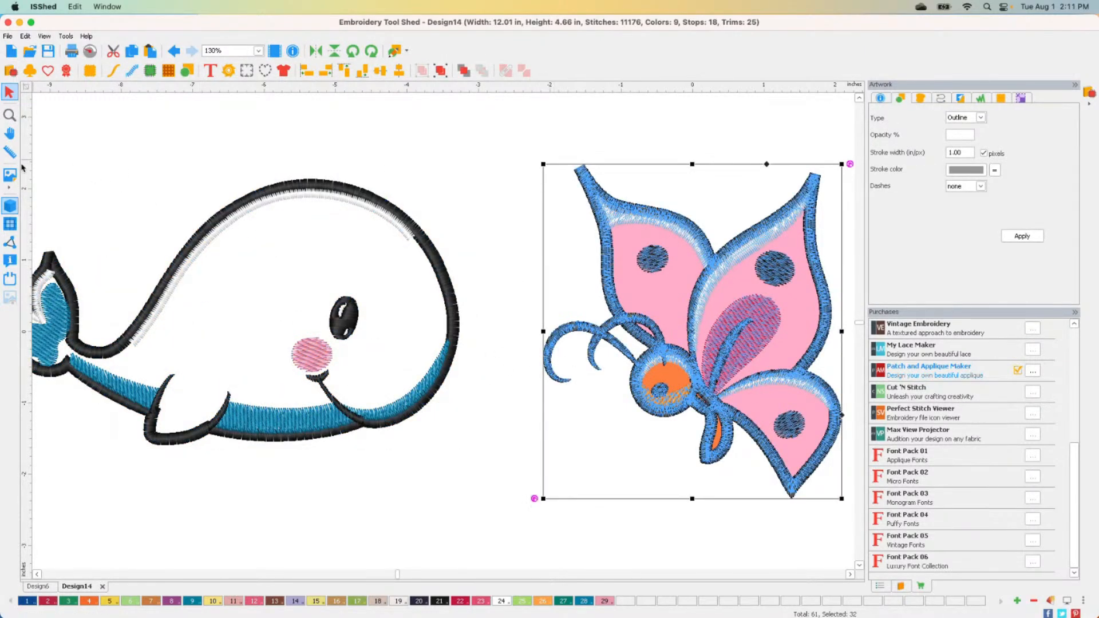
left_click(10, 120)
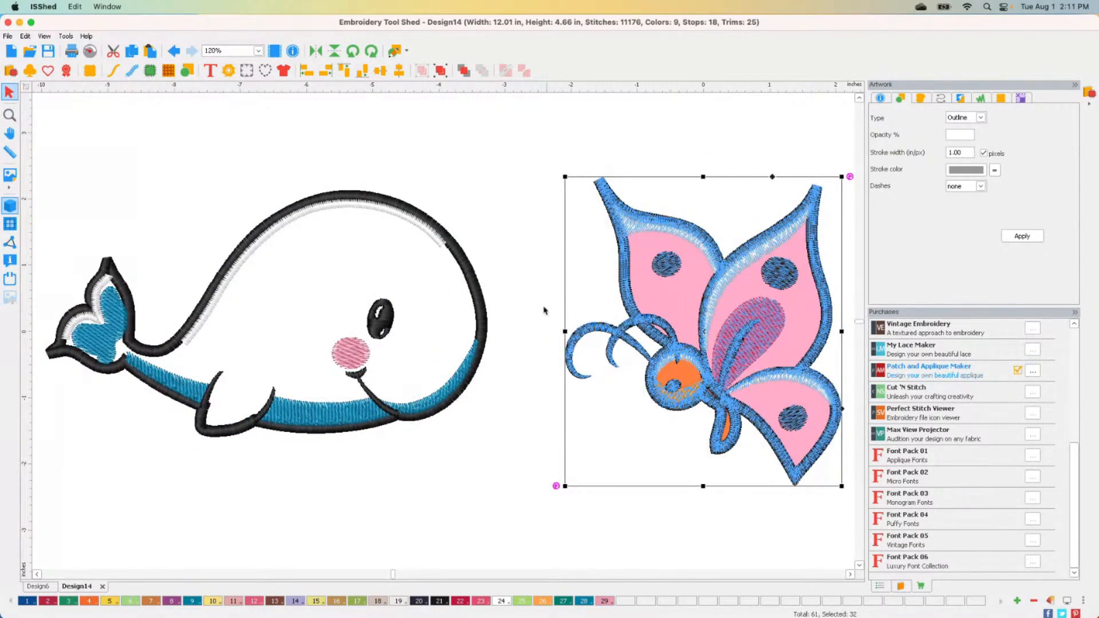
left_click(489, 318)
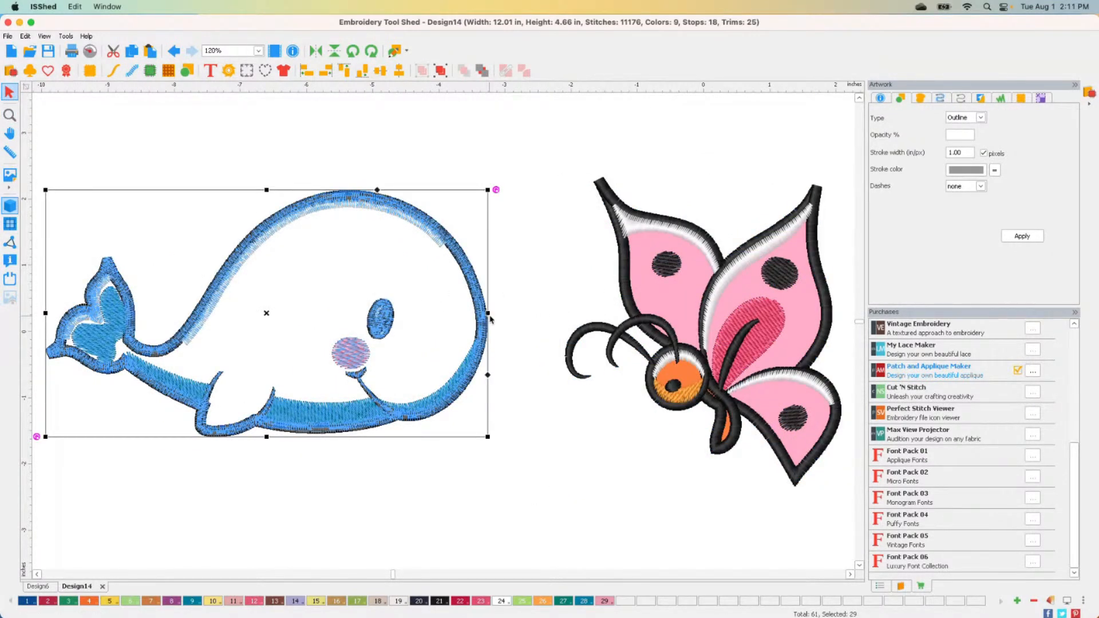
left_click(514, 268)
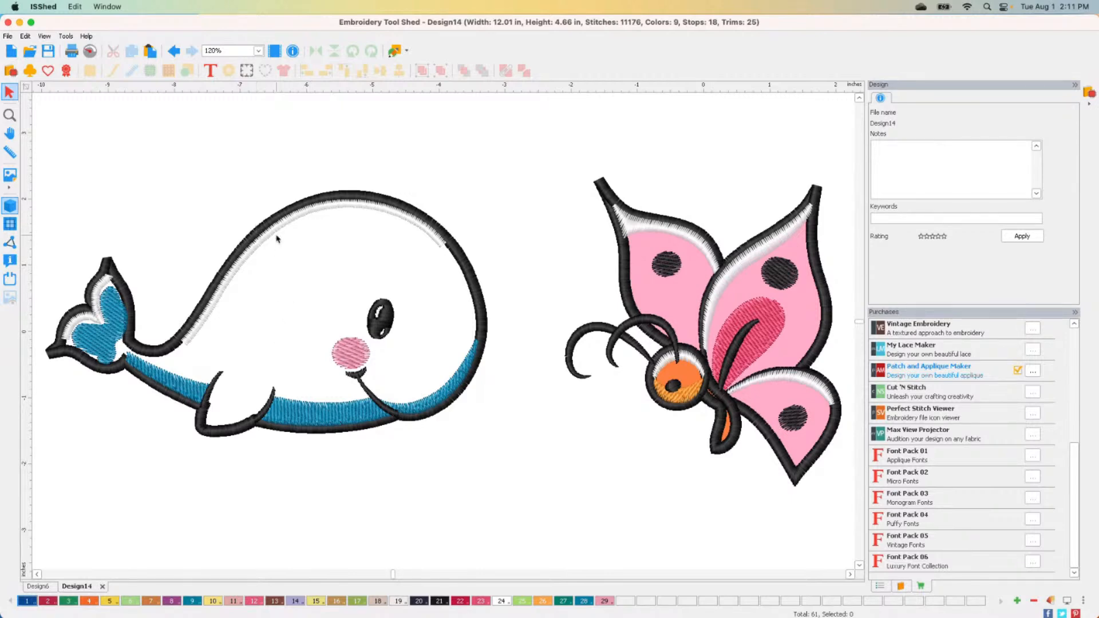
left_click(486, 318)
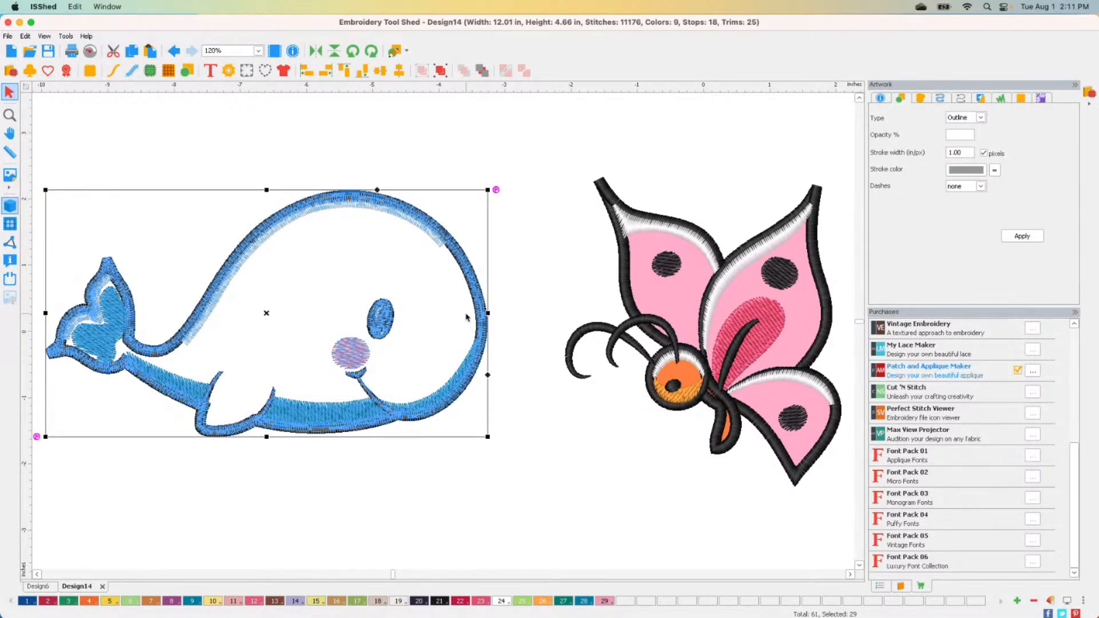
left_click(627, 264)
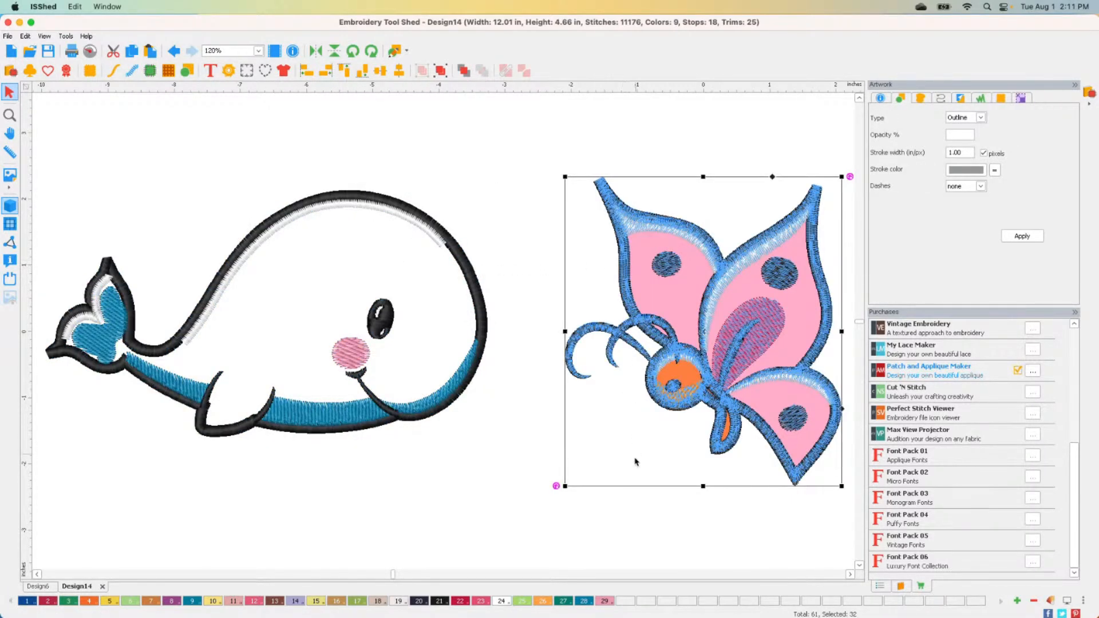
left_click(741, 500)
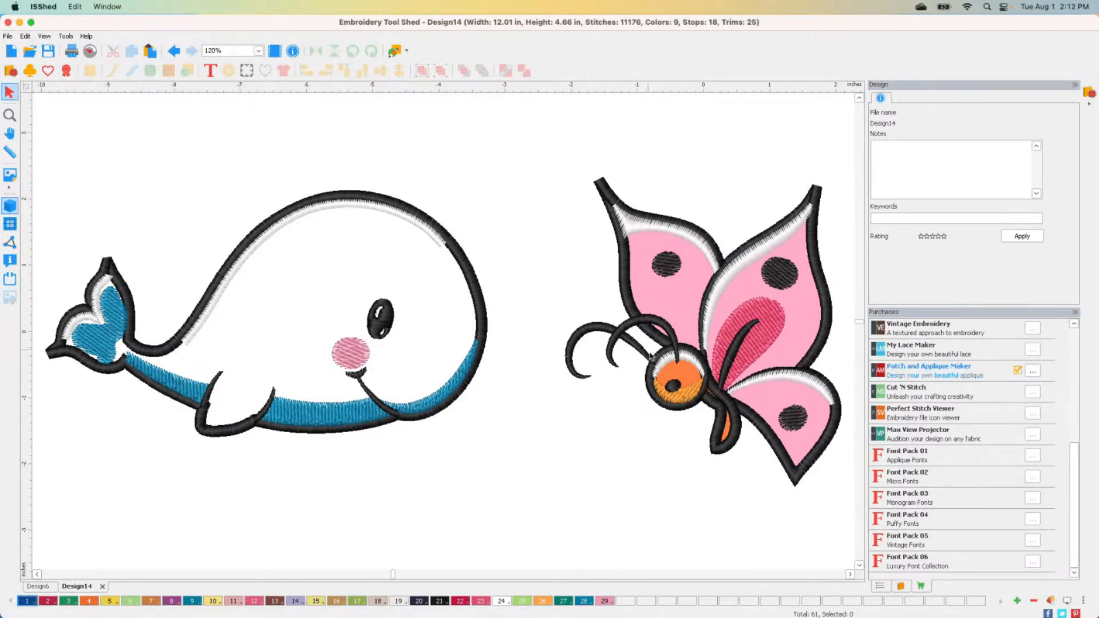
Start an outline around the butterfly with a distance of 0.25 in and preview it
left_click(627, 285)
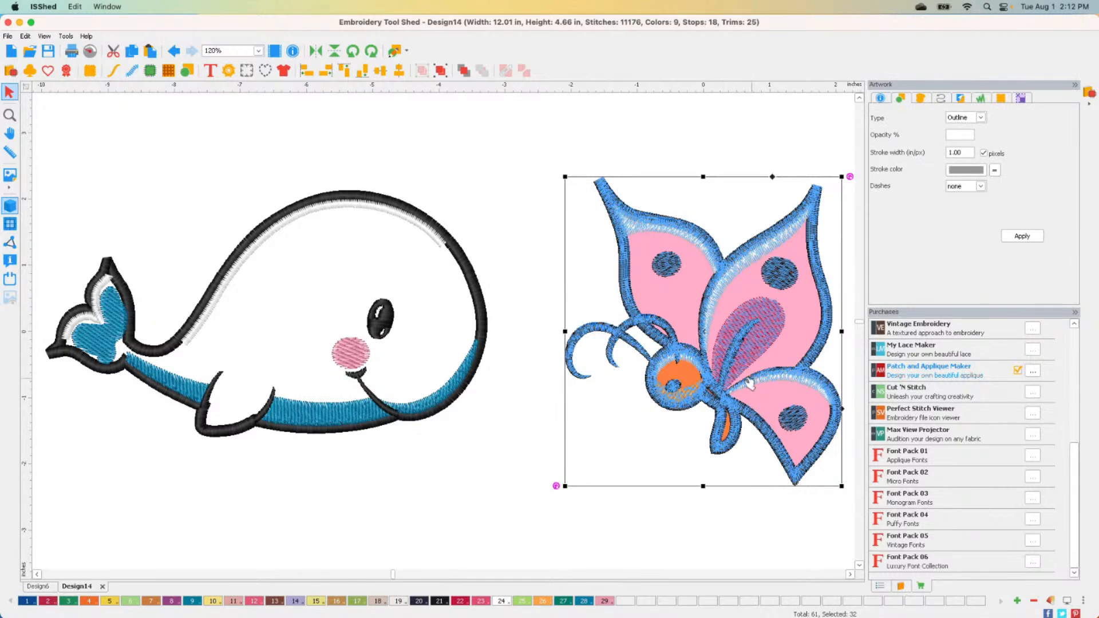
left_click(271, 73)
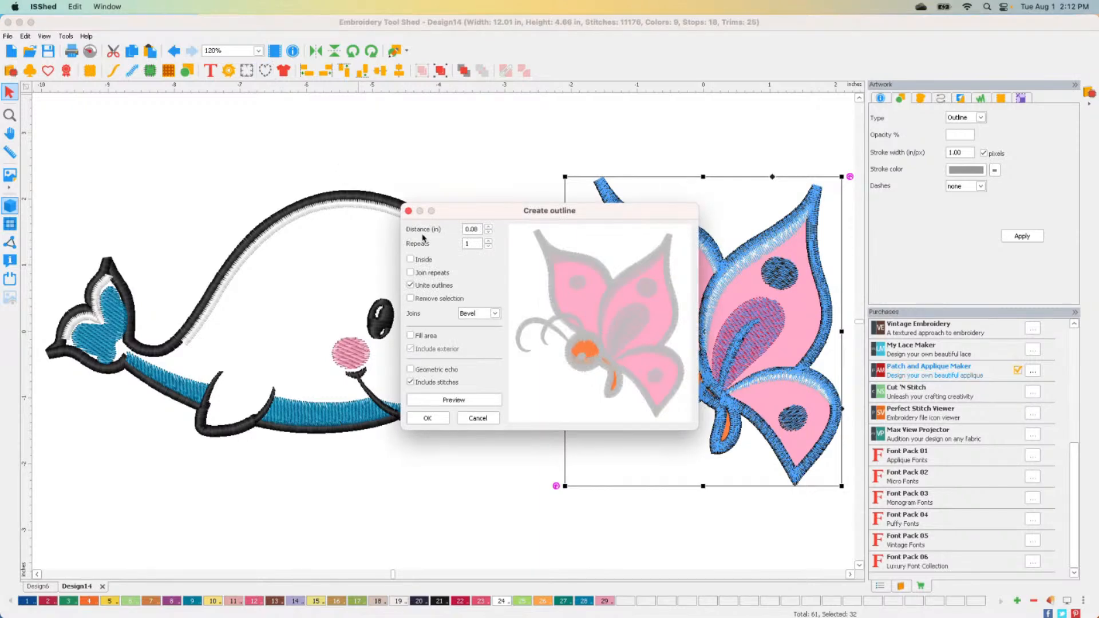
left_click(488, 227)
left_click(478, 228)
left_click(474, 399)
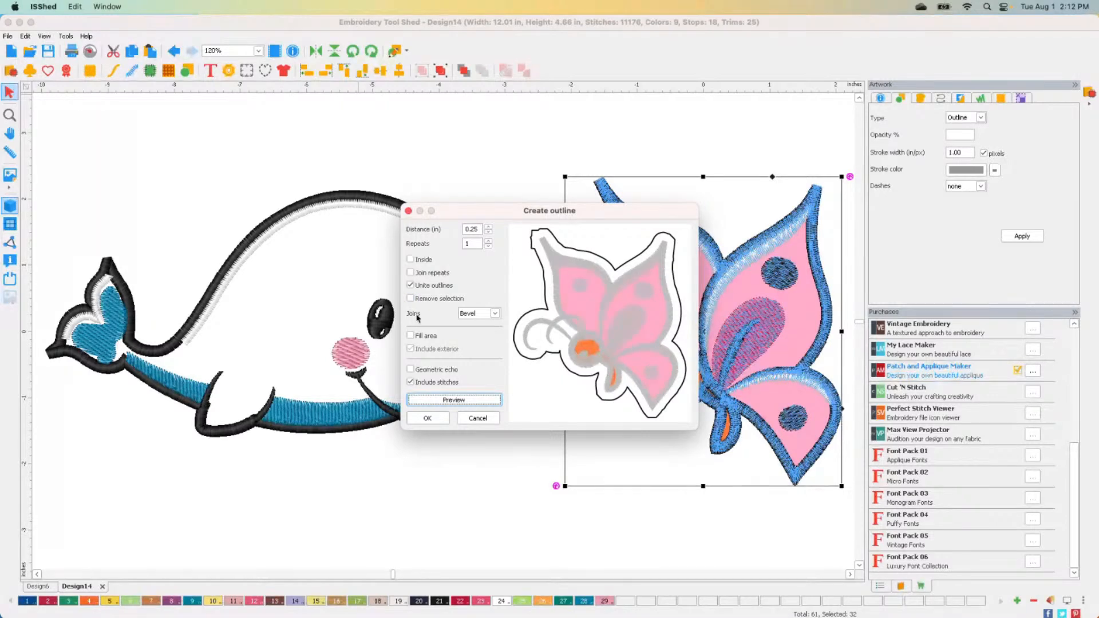
Change the butterfly outline's joins to Round and refresh the preview
left_click(471, 315)
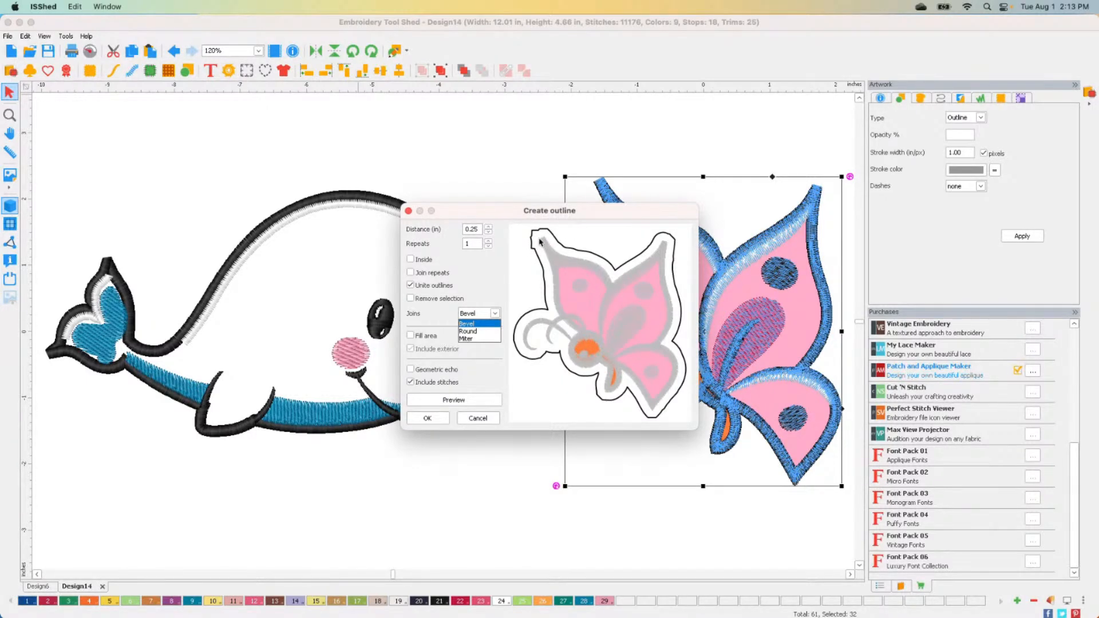
left_click(474, 332)
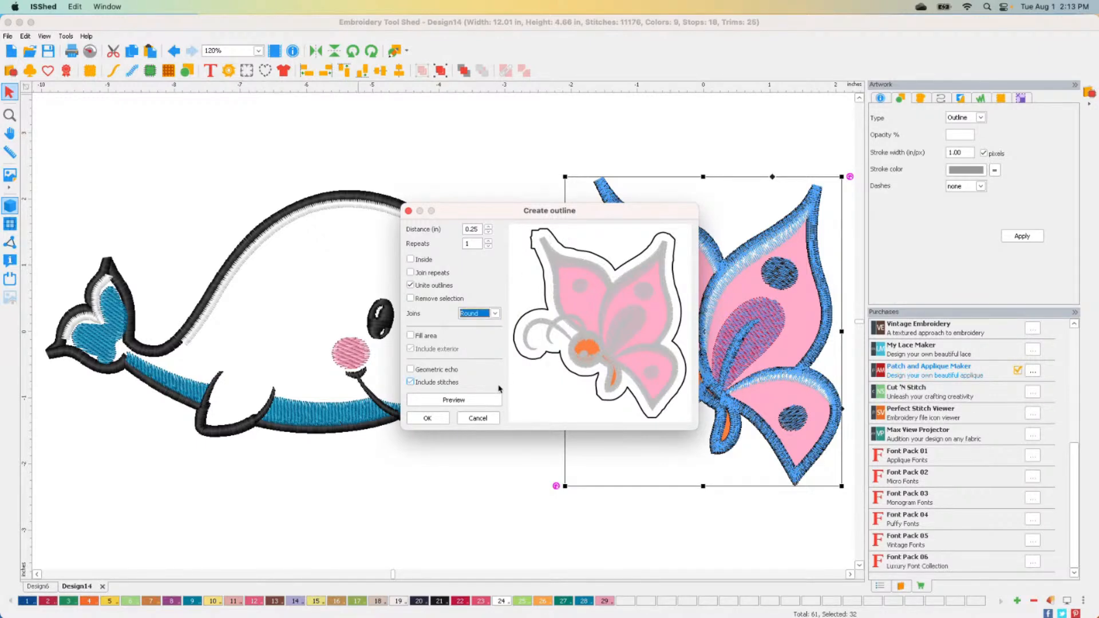
left_click(487, 400)
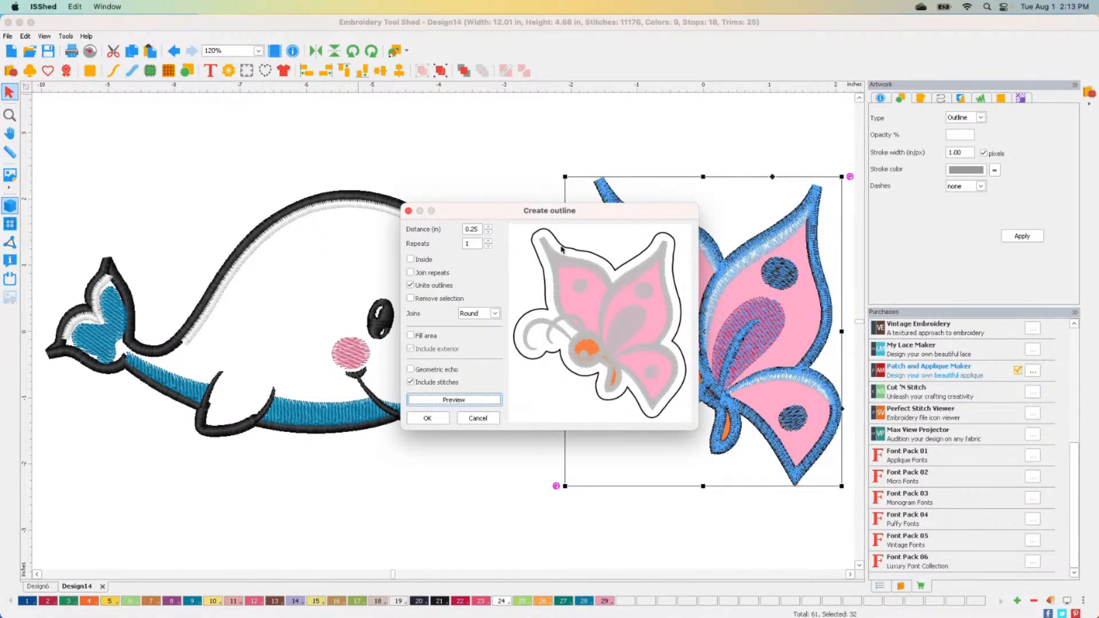
Keep the joins set to Round and create the 0.25 in outline around the butterfly
left_click(479, 316)
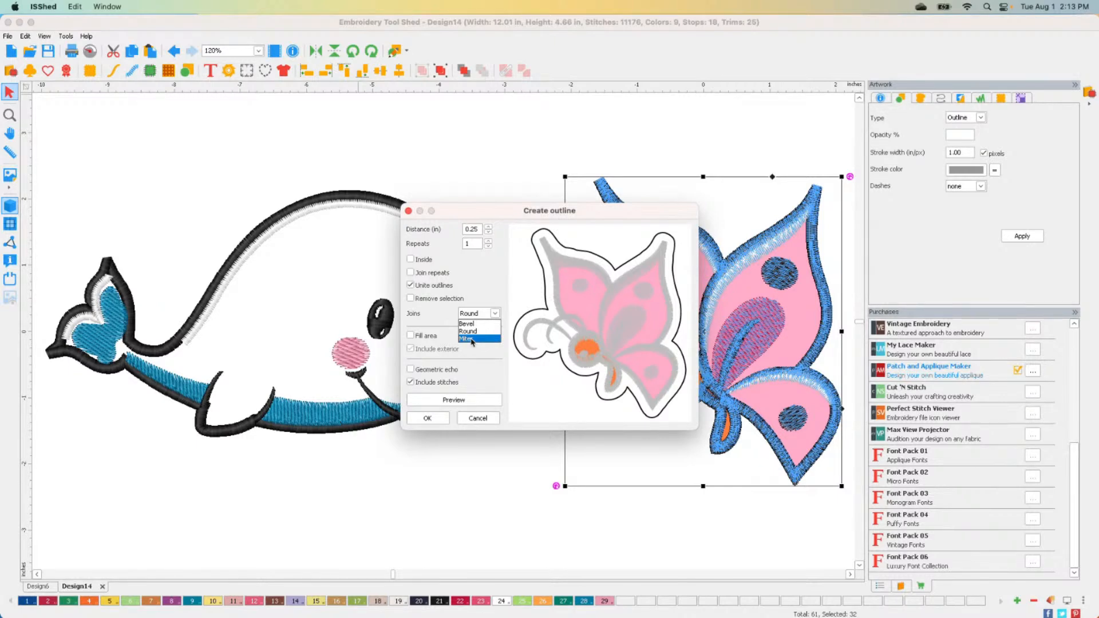
left_click(473, 334)
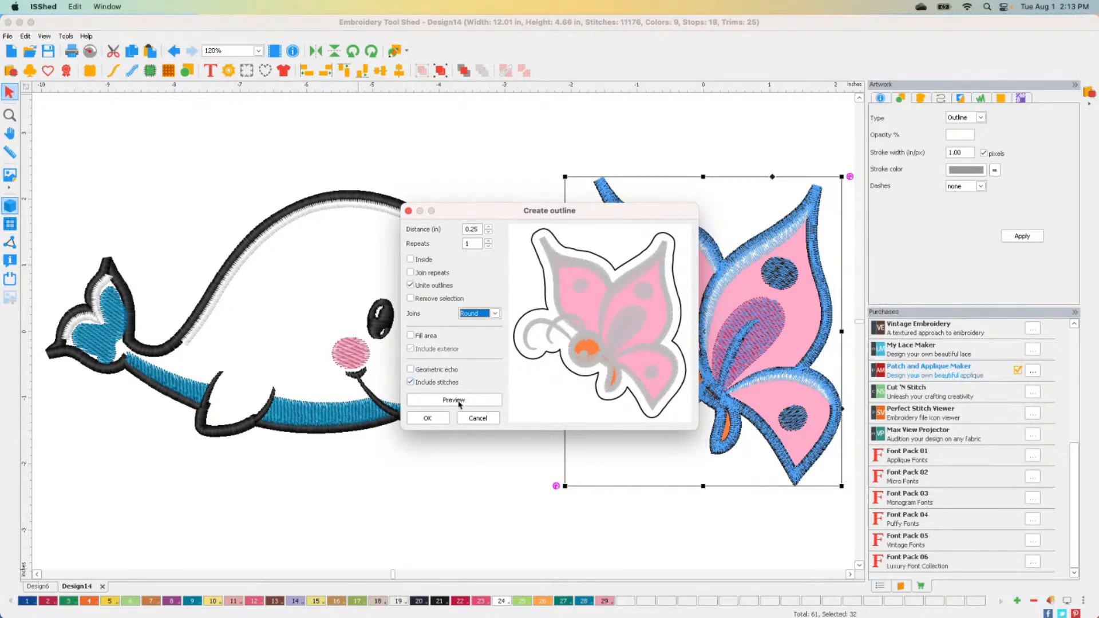
left_click(441, 420)
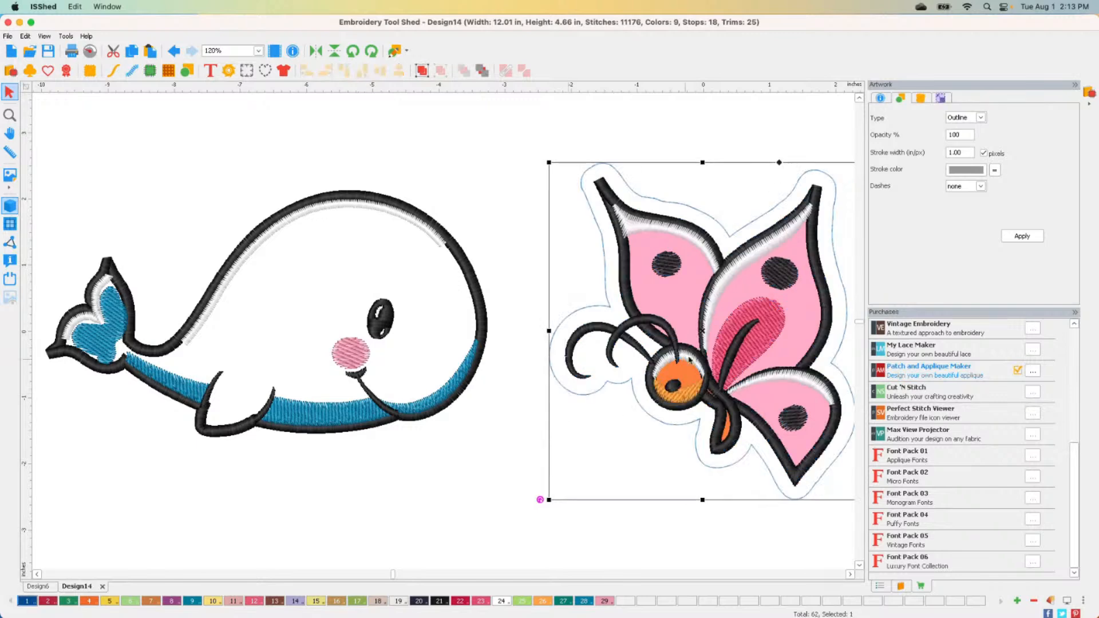
left_click(540, 431)
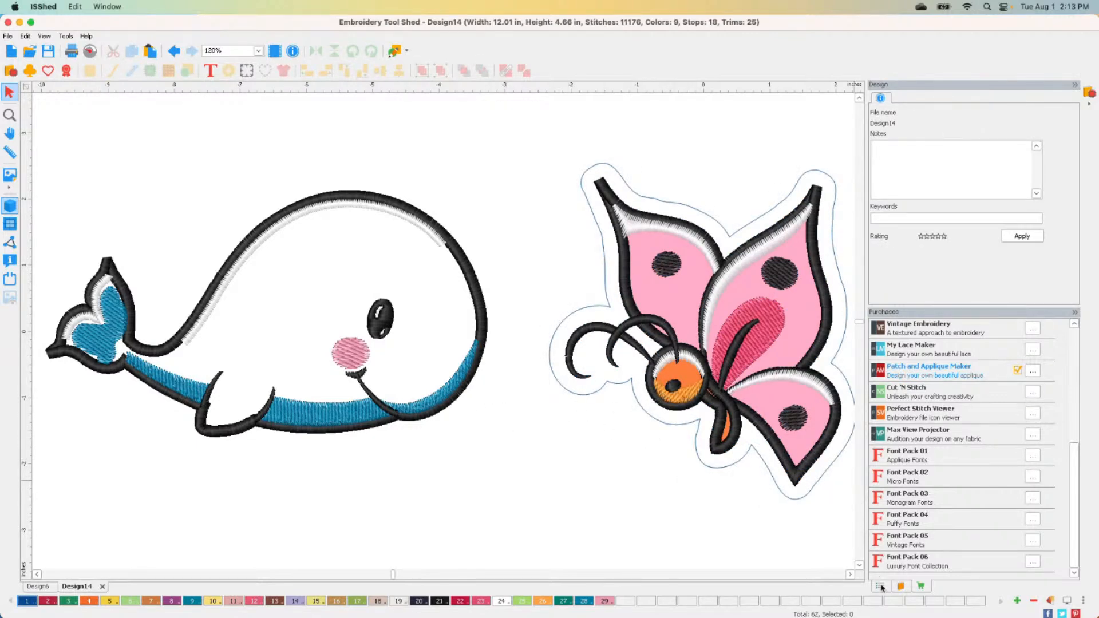
Select the butterfly's outline artwork in the sequence list and convert it to a satin applique
left_click(880, 586)
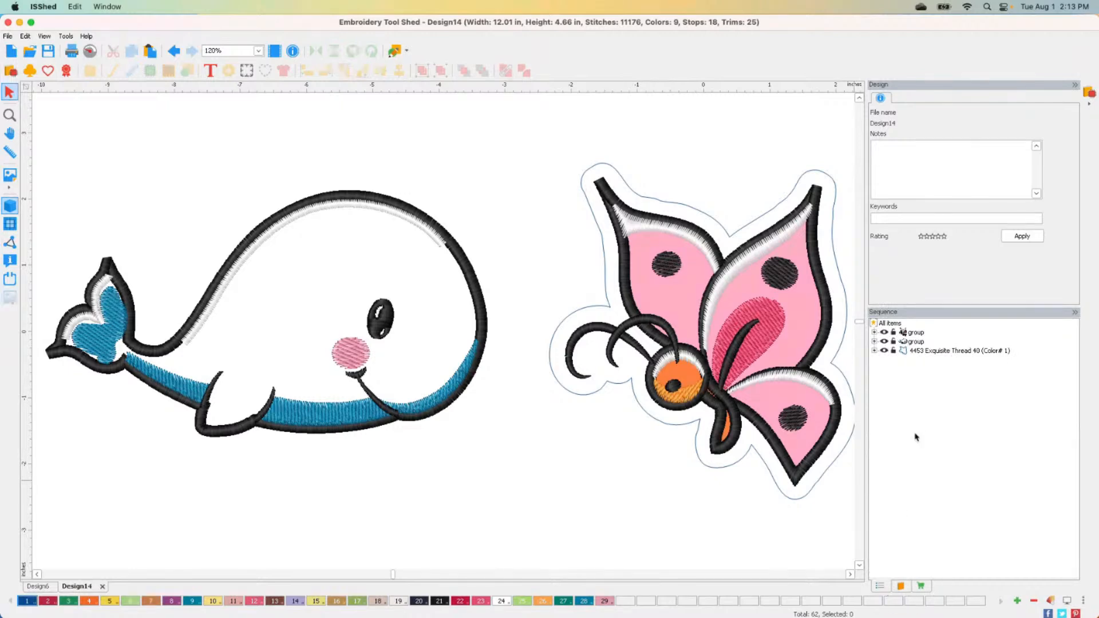
left_click(936, 351)
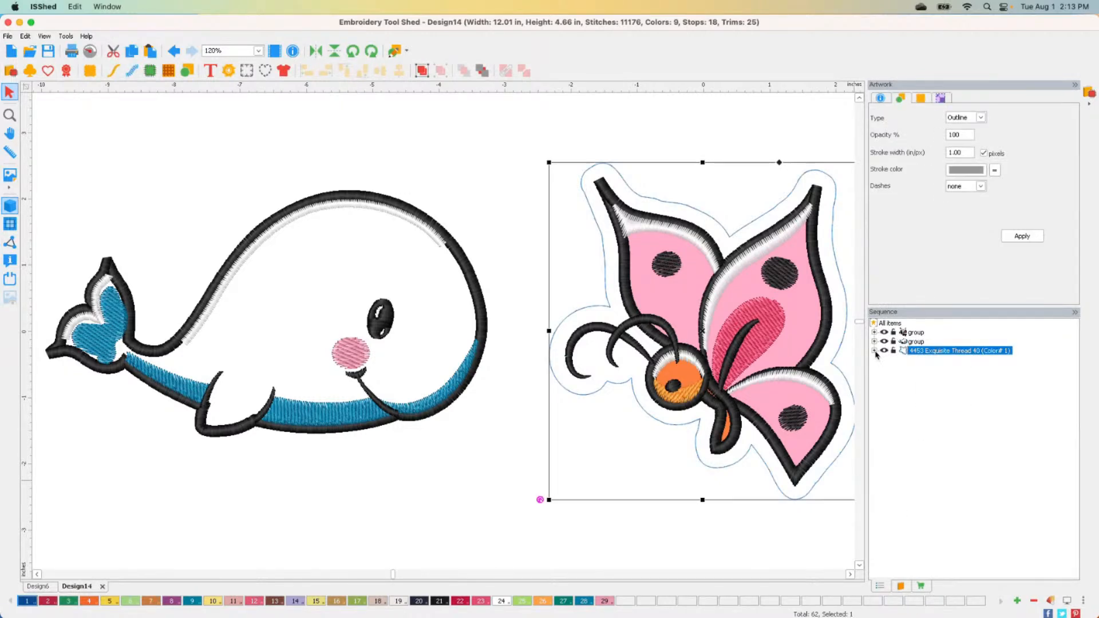
left_click(874, 351)
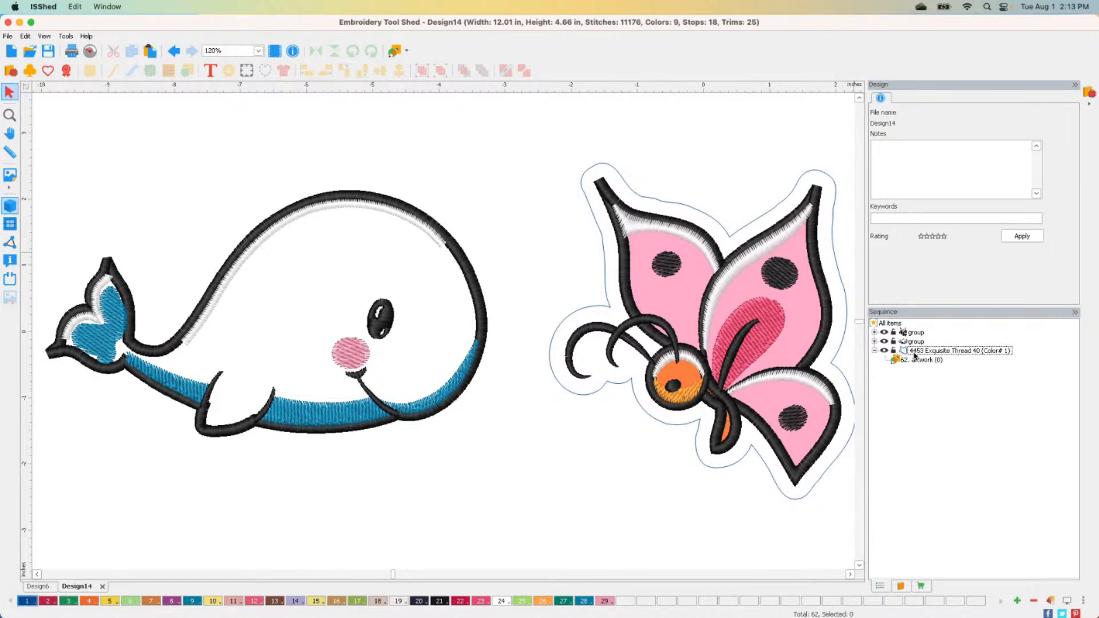
left_click(921, 361)
left_click(923, 362)
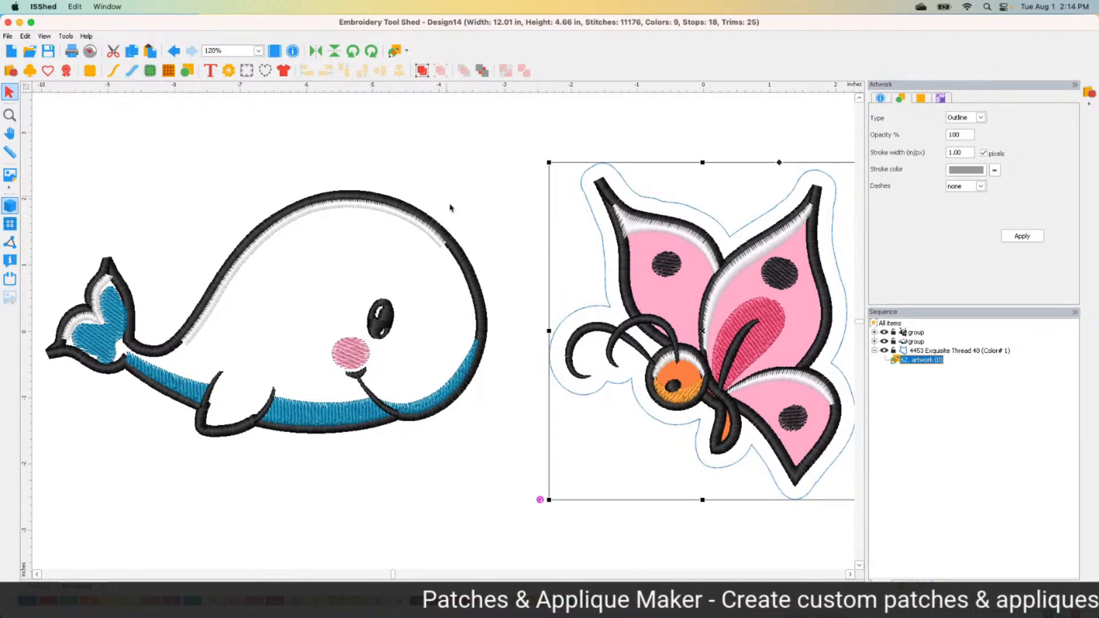
left_click(149, 71)
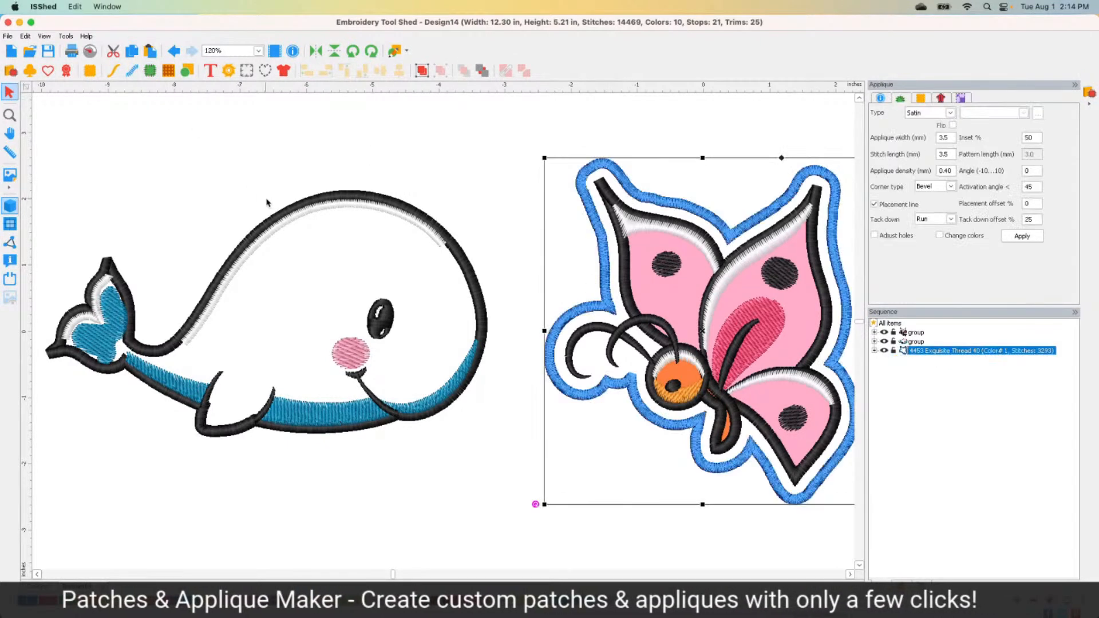
left_click(490, 518)
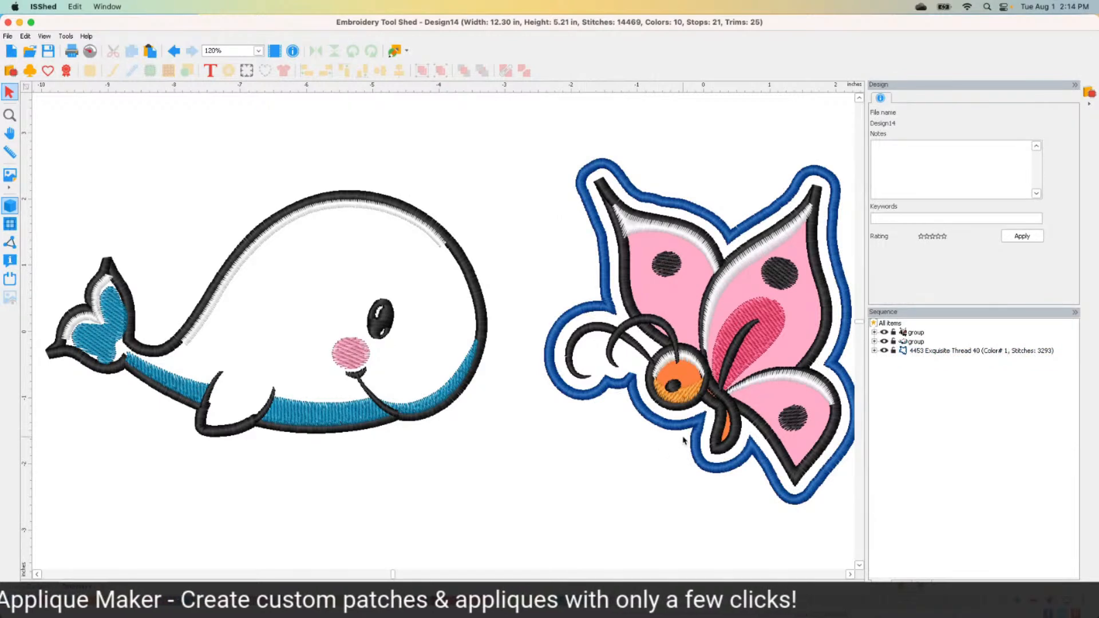
Run the stitch simulation through the whole design to check when the butterfly's border applique sews
left_click(851, 574)
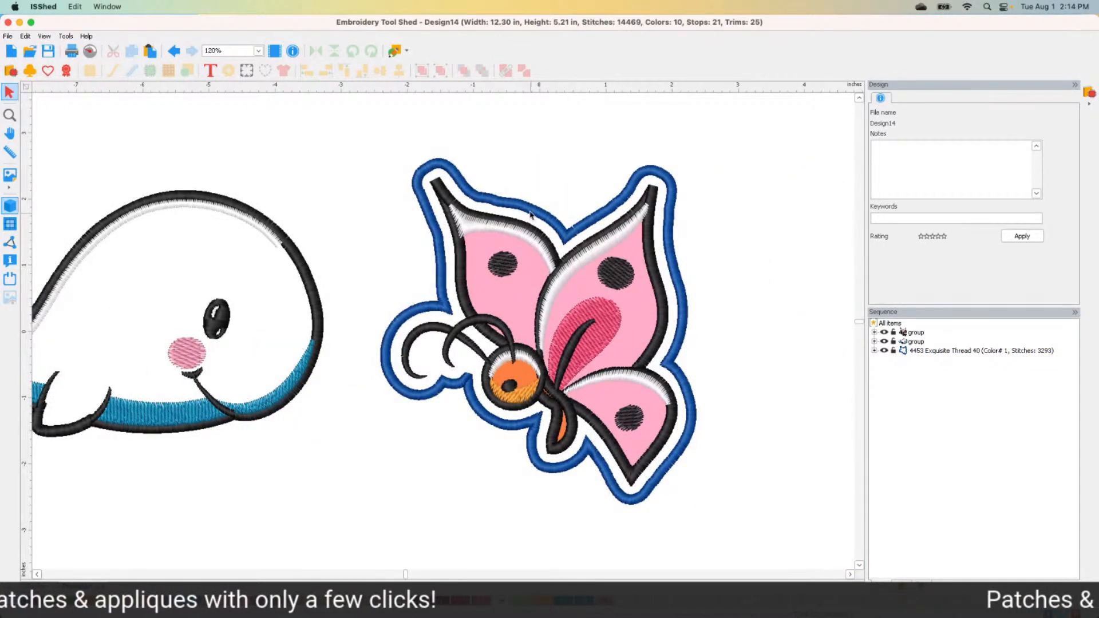
scroll(532, 215, "up", 1)
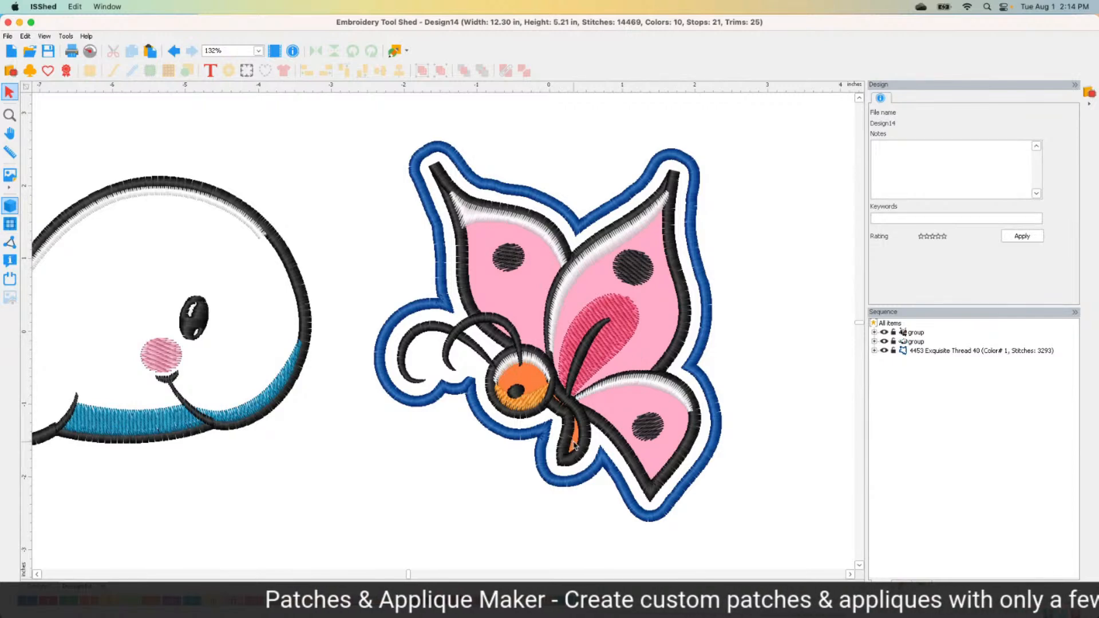
left_click(487, 185)
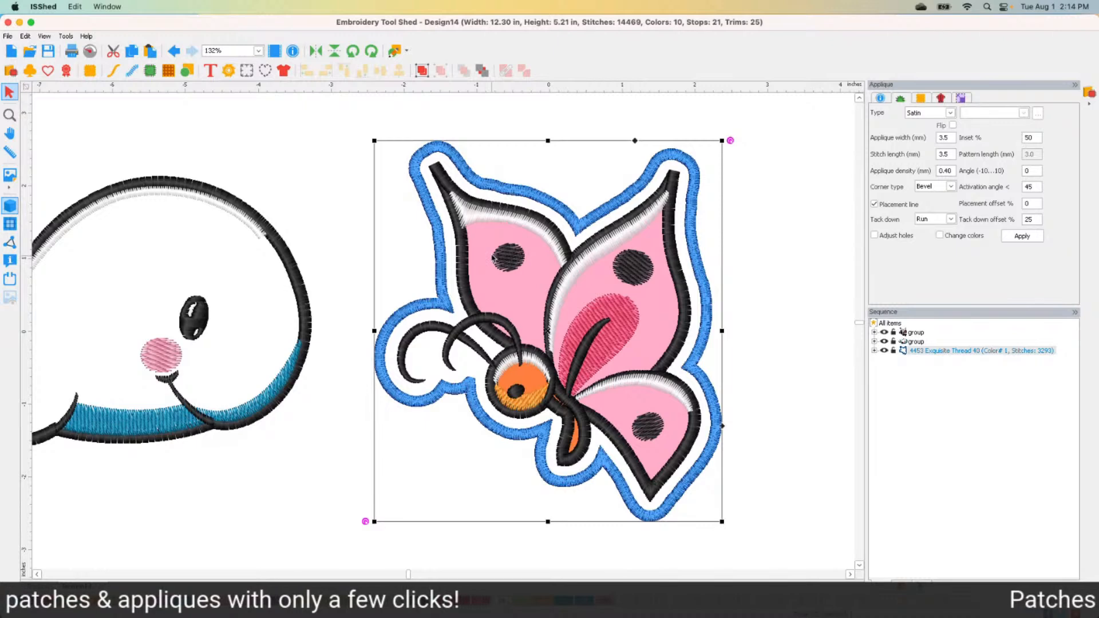
left_click(90, 52)
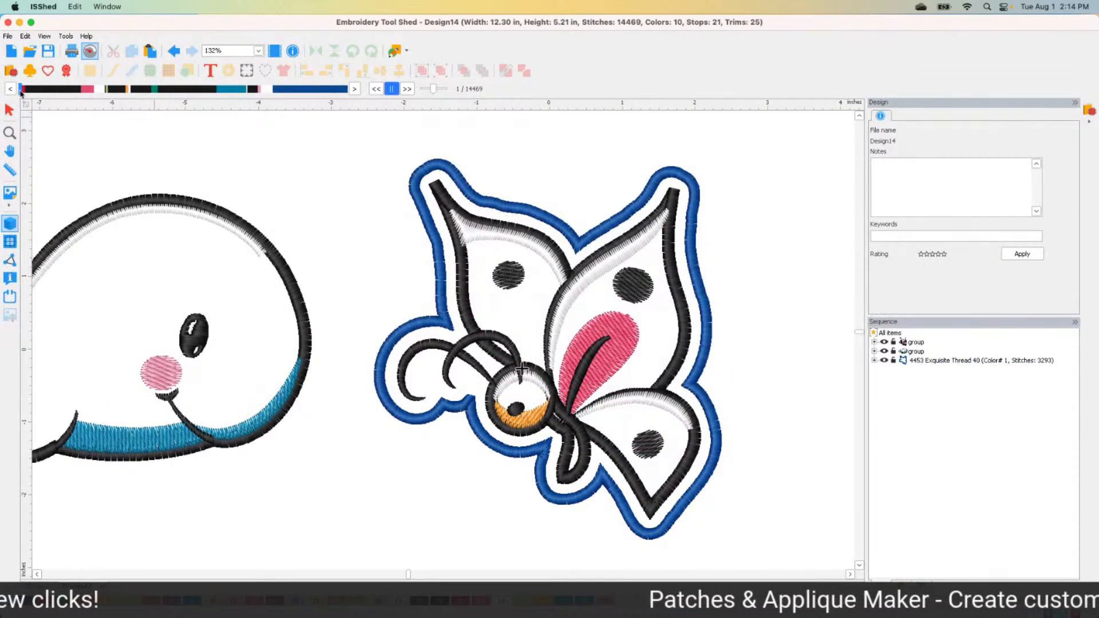
left_click_drag(22, 92, 359, 163)
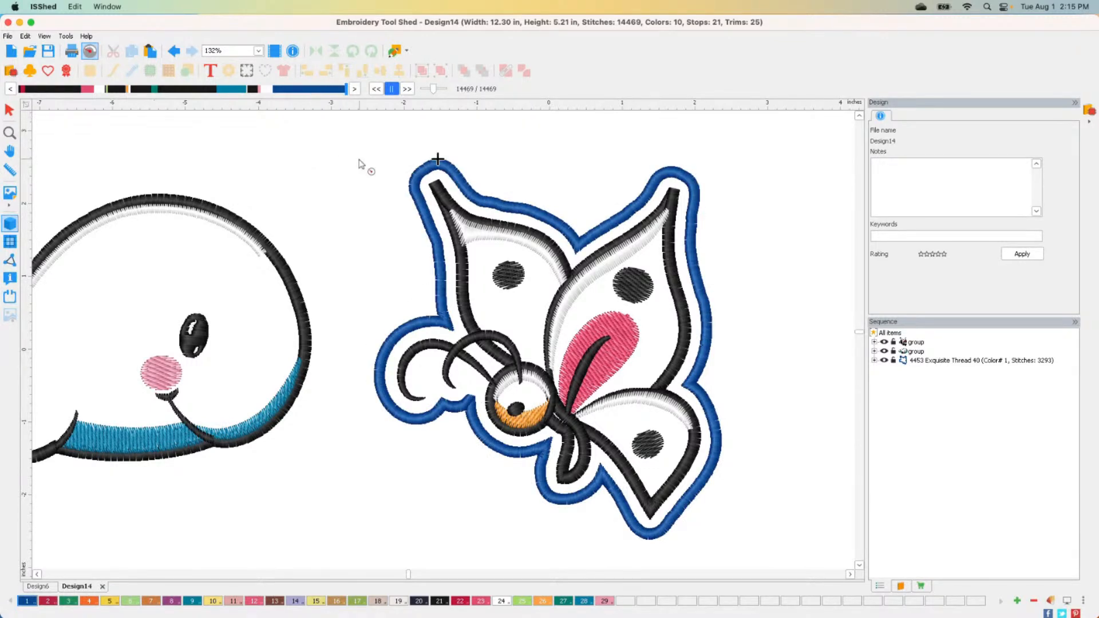
left_click(8, 111)
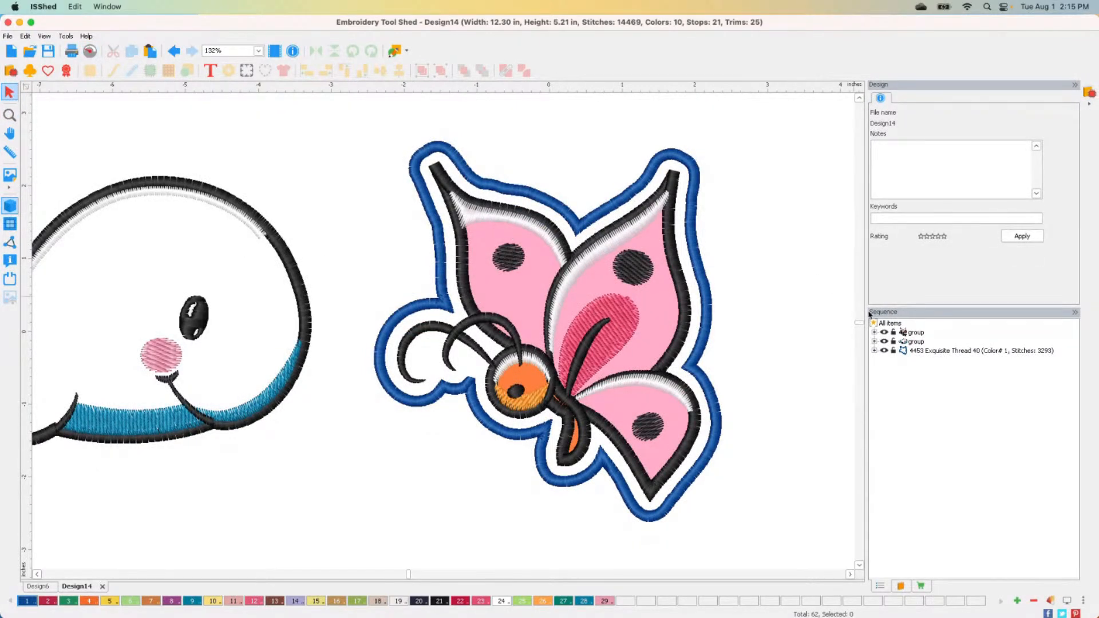
Move the butterfly's border applique to the start of the stitching order and check the new order in the stitch simulation
left_click(930, 352)
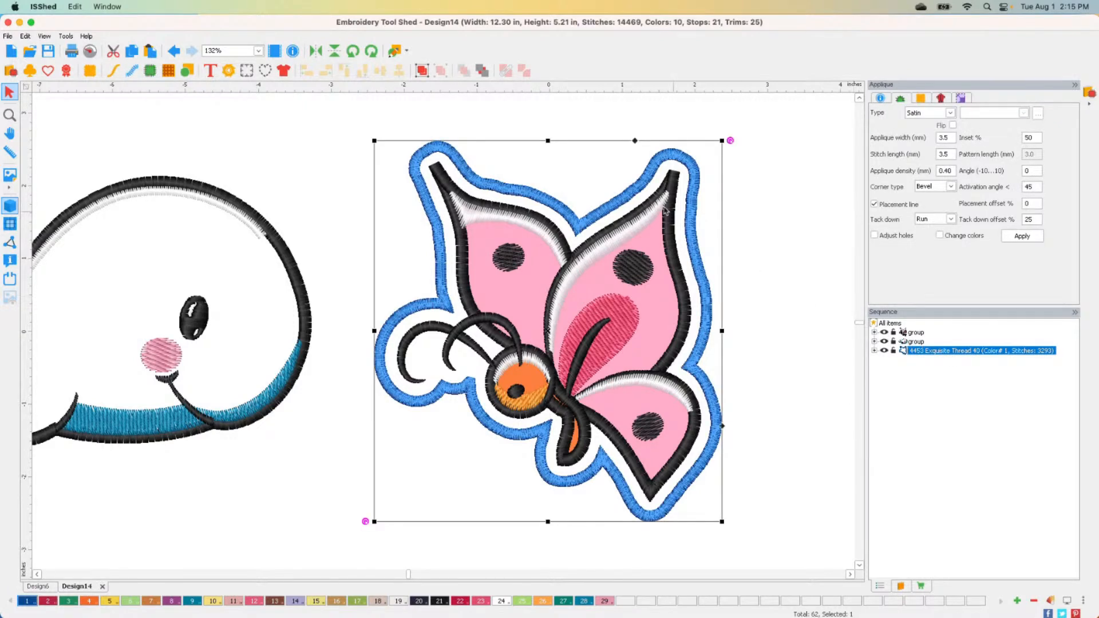
left_click(485, 75)
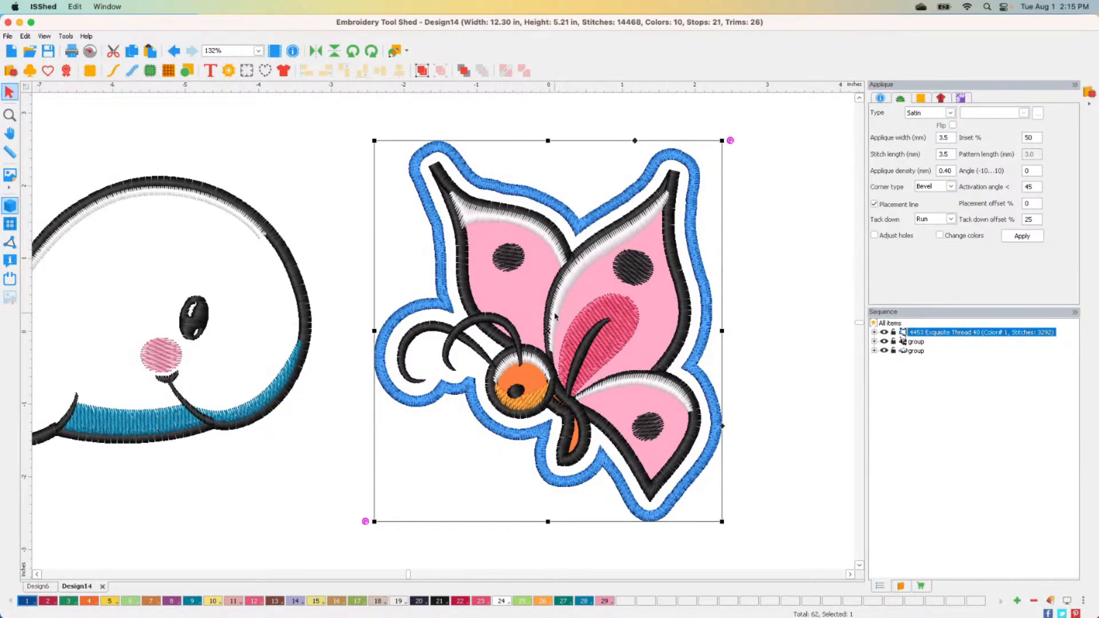
left_click(95, 54)
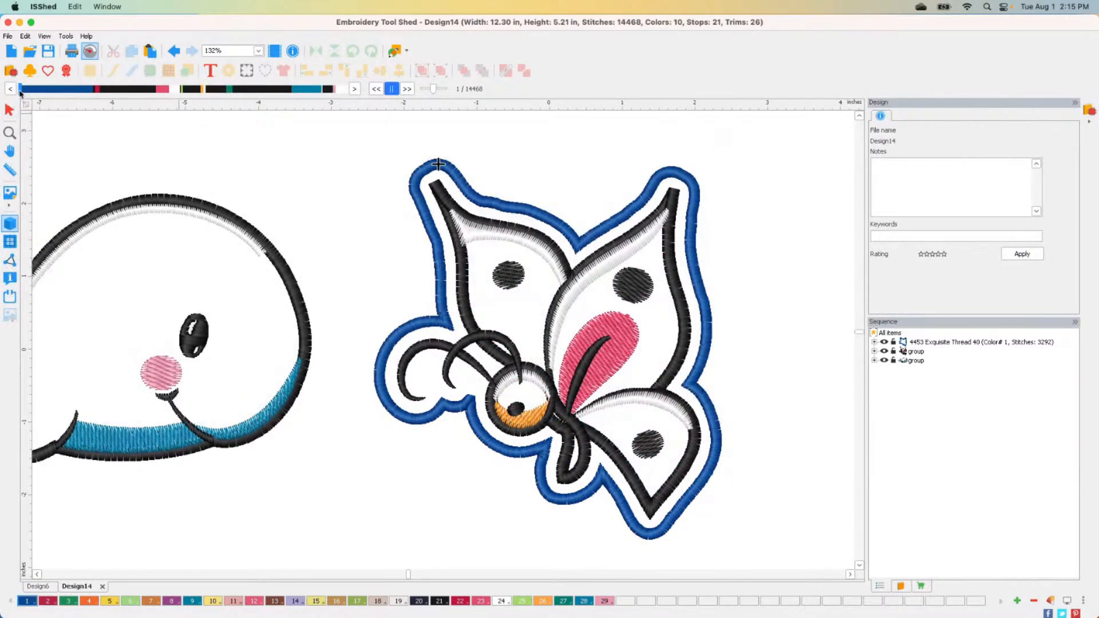
left_click_drag(20, 91, 36, 97)
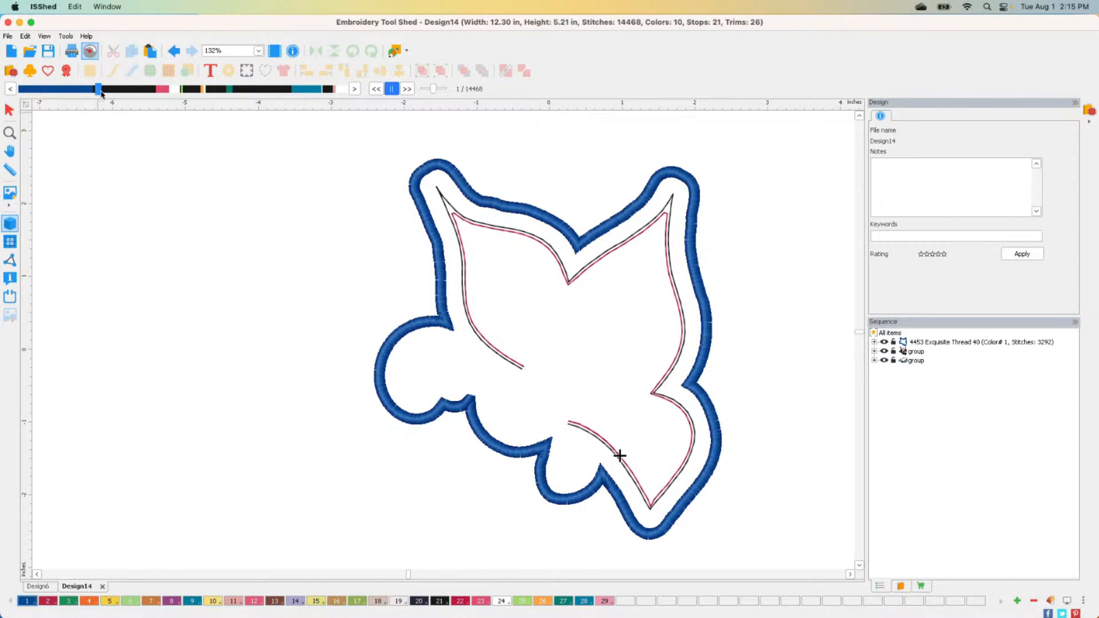
left_click_drag(99, 90, 239, 119)
left_click(9, 109)
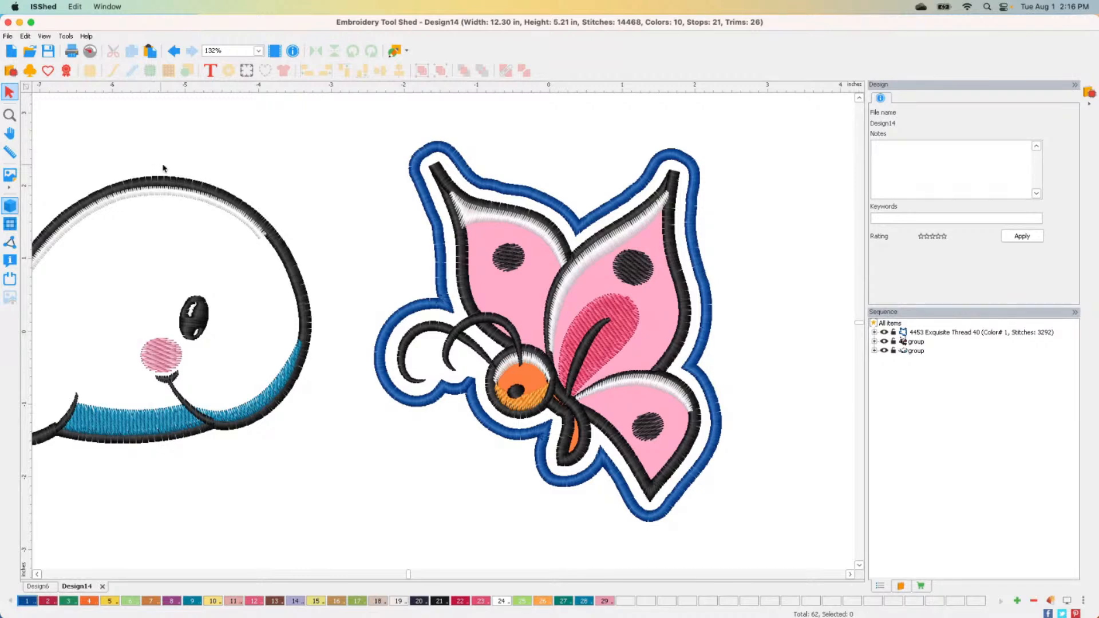
Delete the whale group so only the butterfly and its border applique remain
left_click(442, 275)
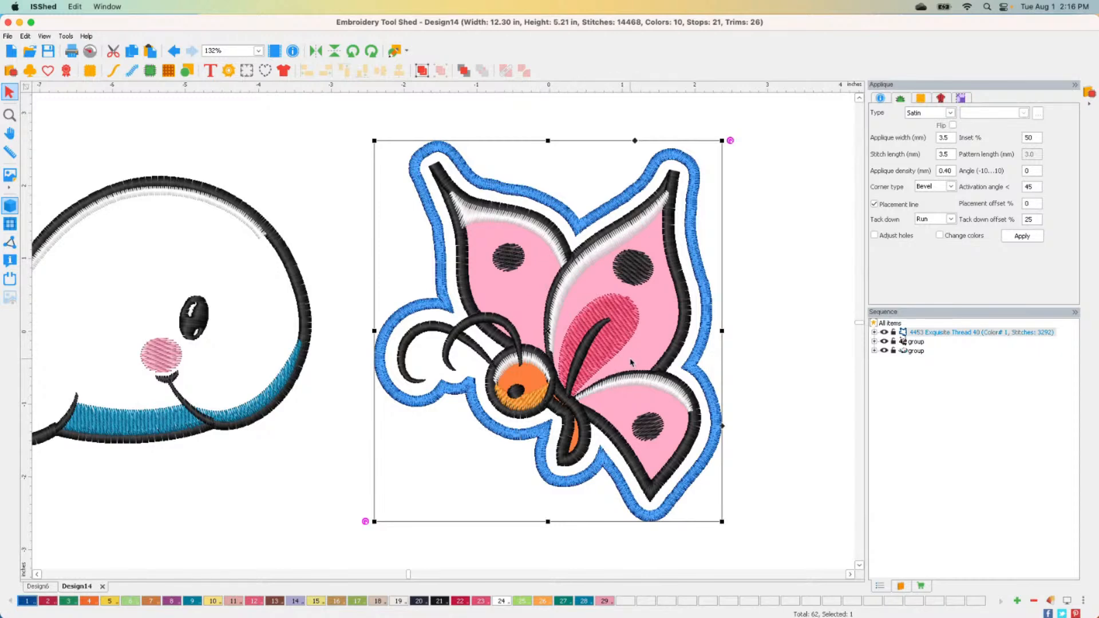
key("Escape")
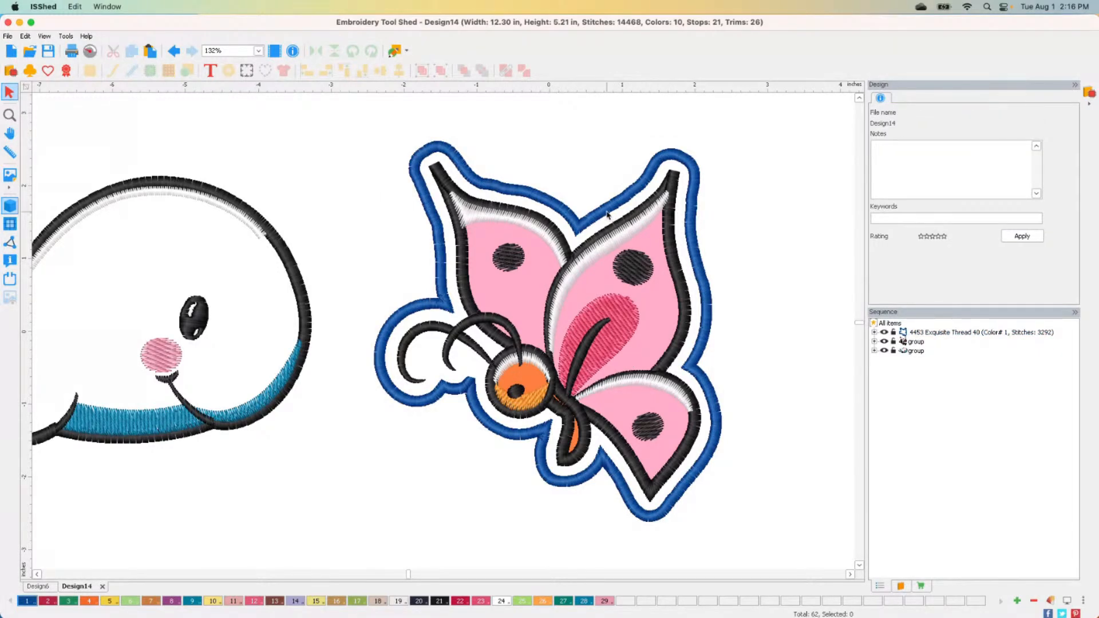
left_click(542, 264)
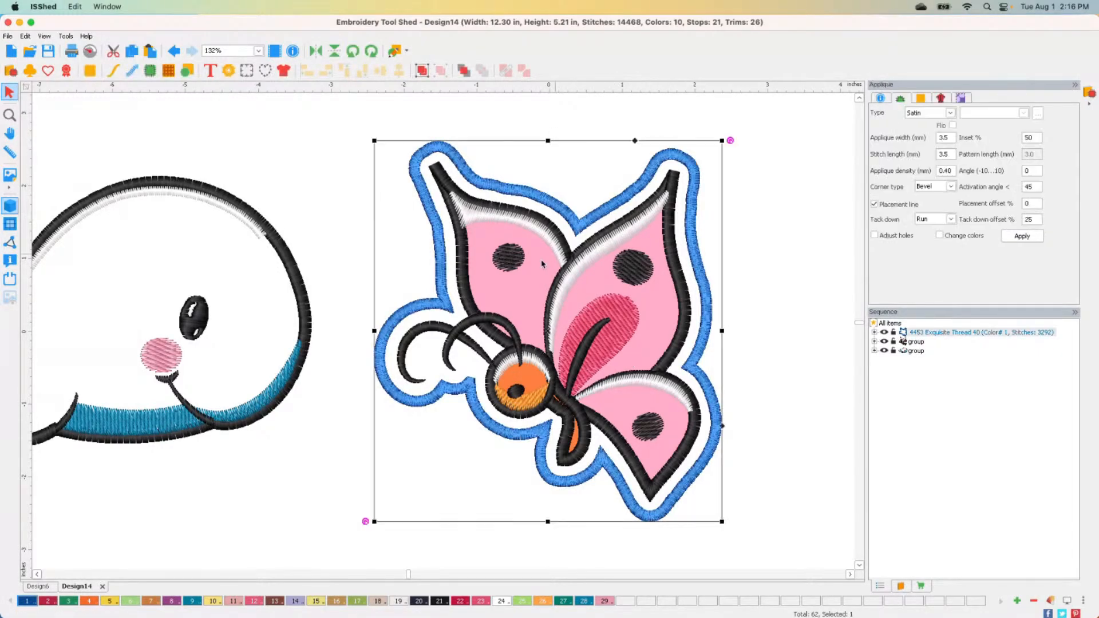
left_click(9, 115)
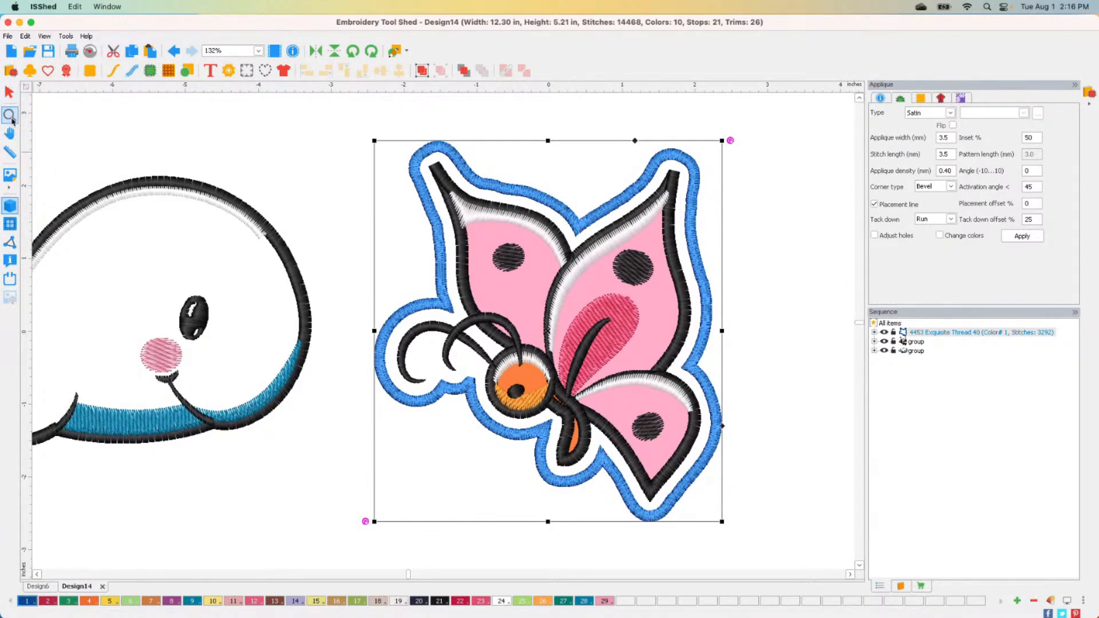
left_click(240, 261)
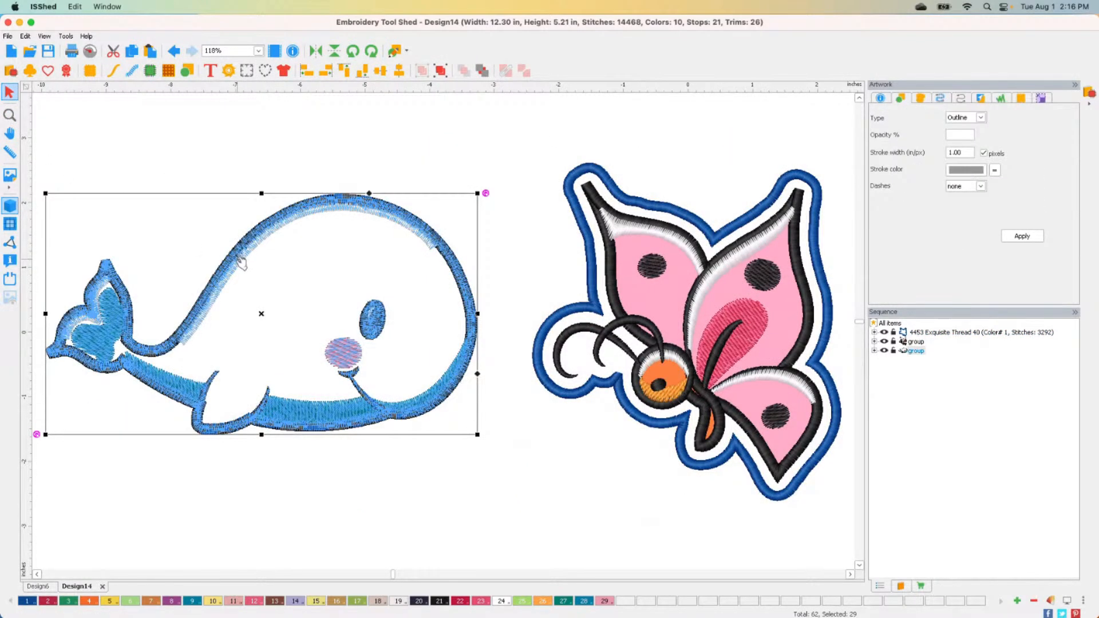
key("Delete")
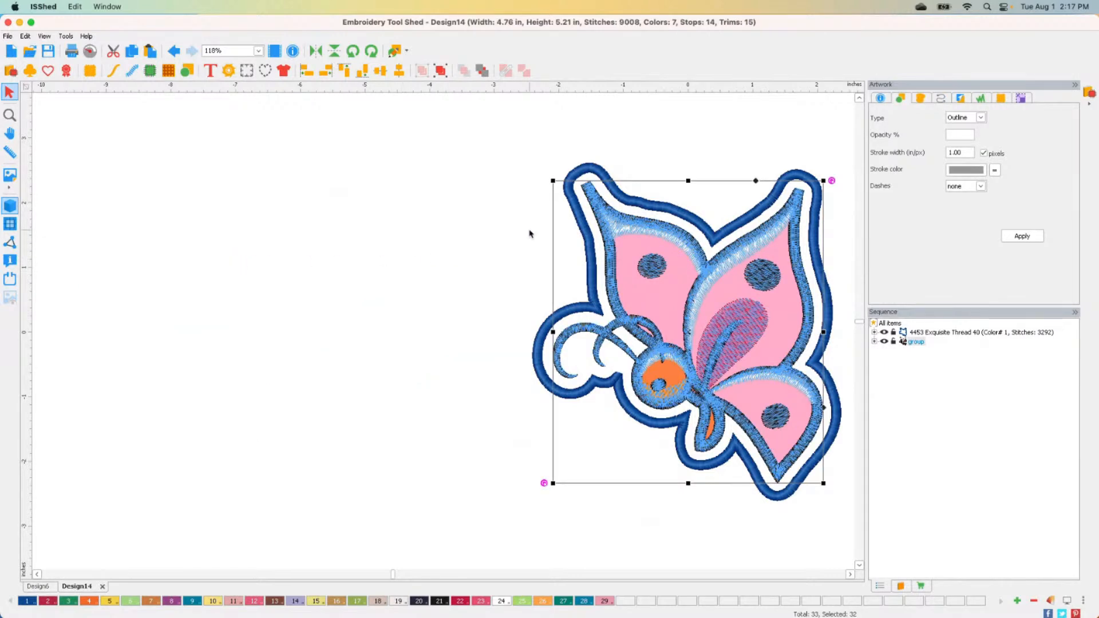
left_click(496, 228)
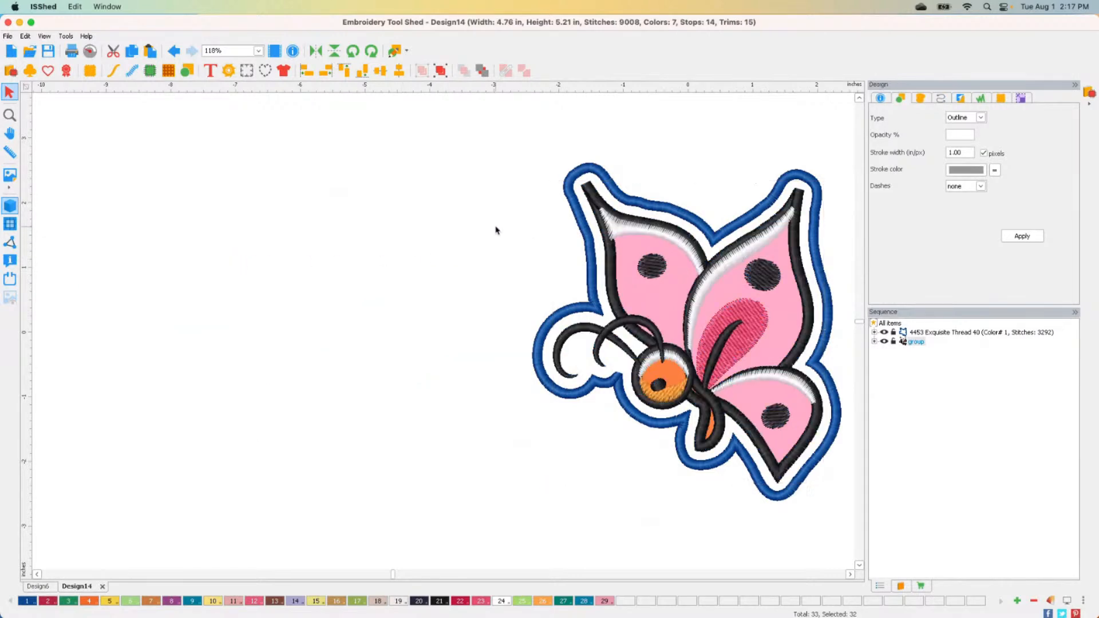
left_click(10, 116)
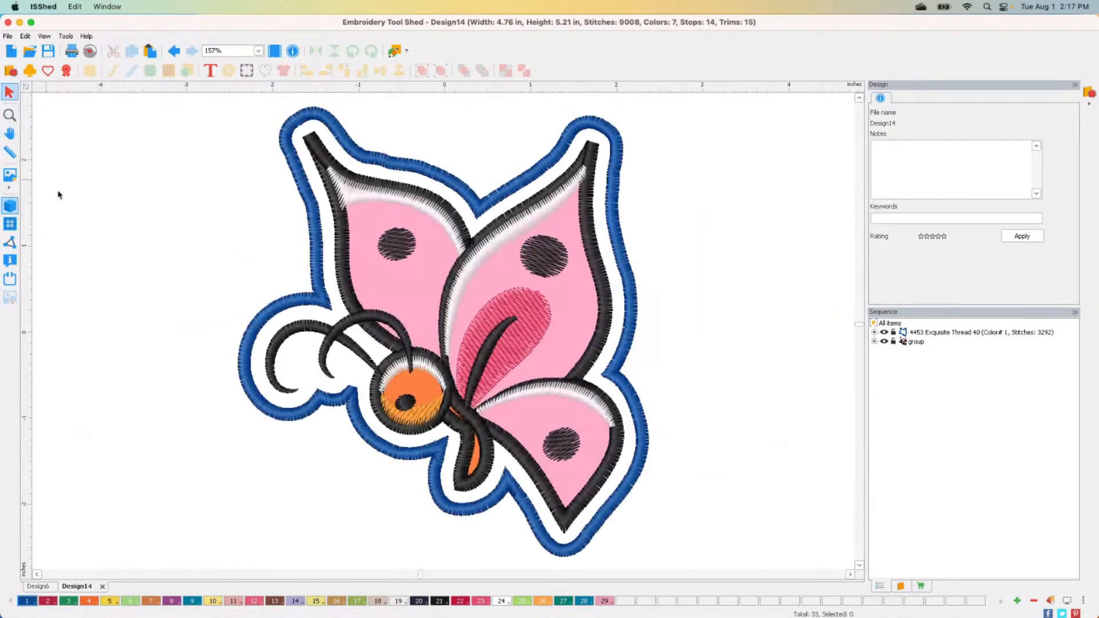
Fill the butterfly's border applique with the light purple TW-BR fabric from the Poly Patch collection
left_click(430, 174)
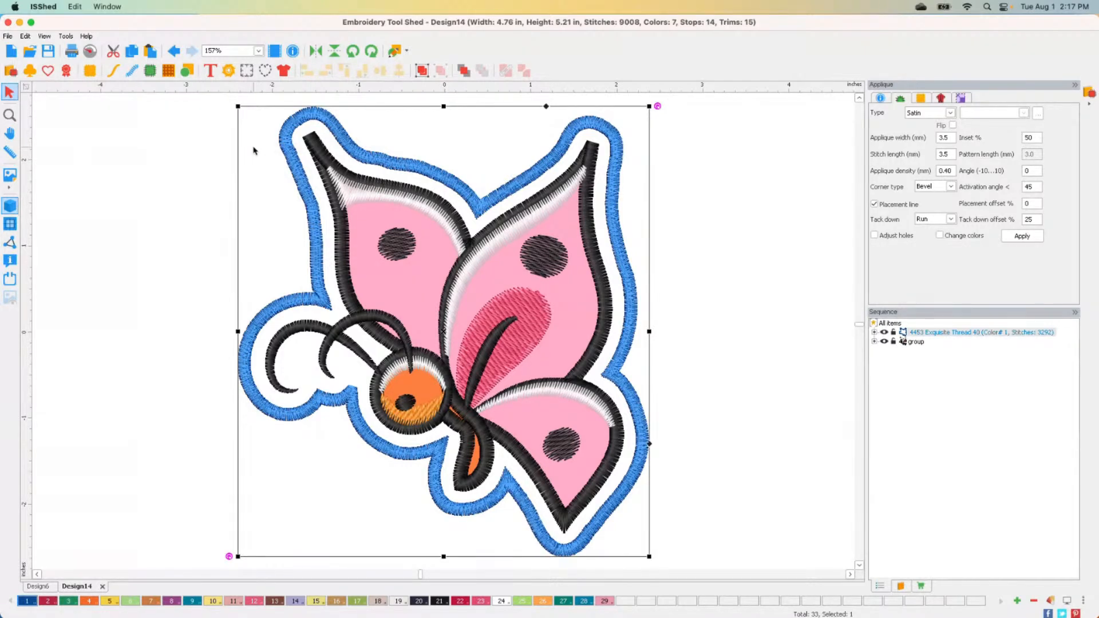
left_click(273, 150)
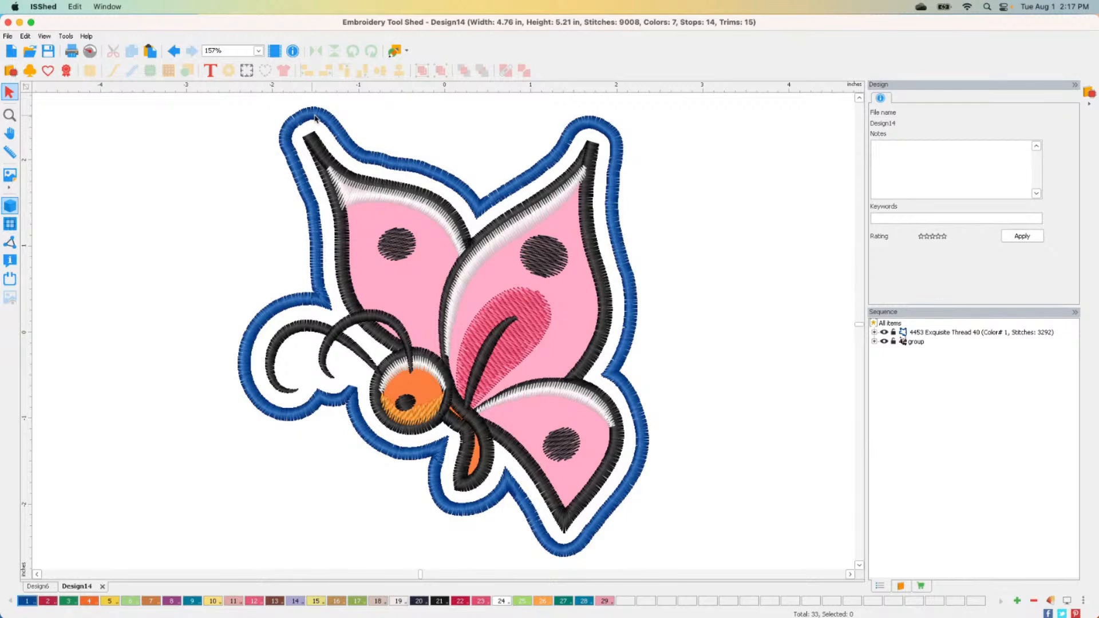
left_click(308, 205)
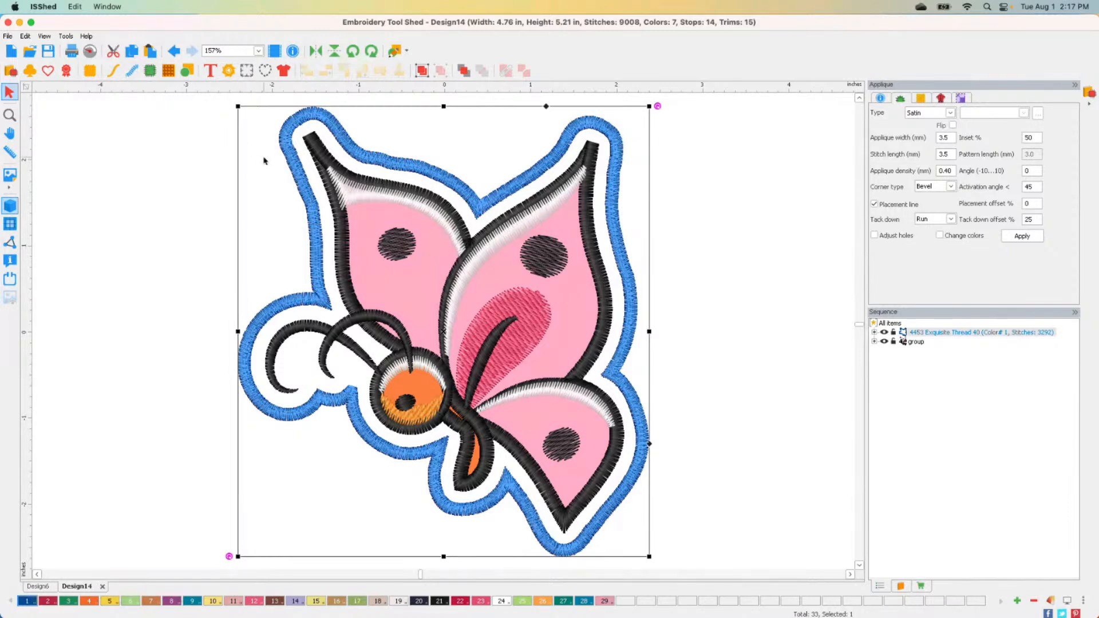
left_click(90, 73)
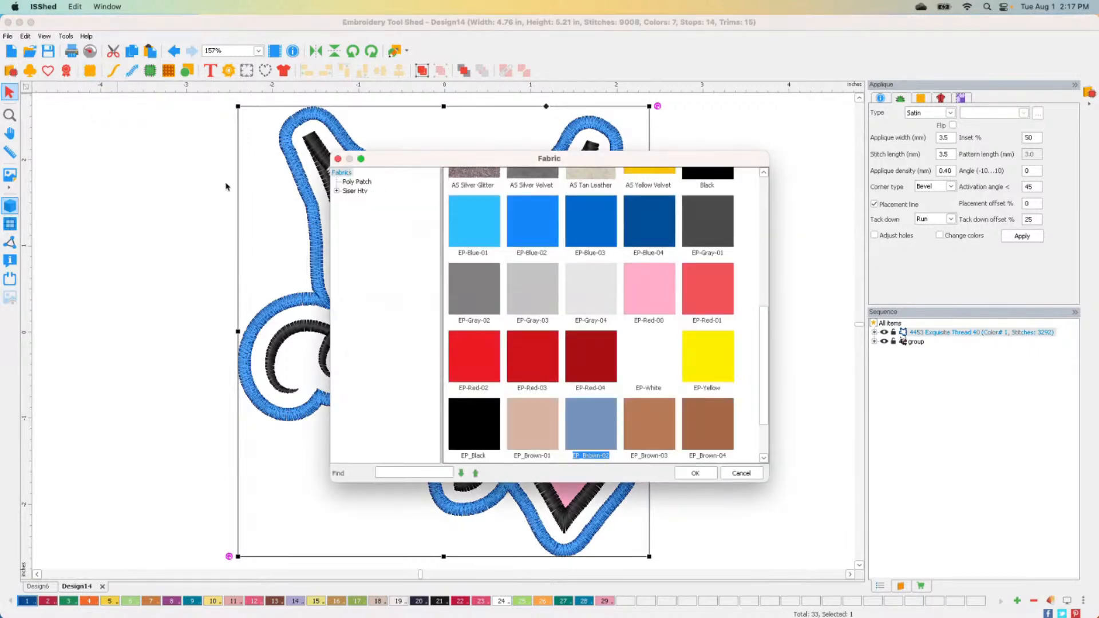
left_click(350, 182)
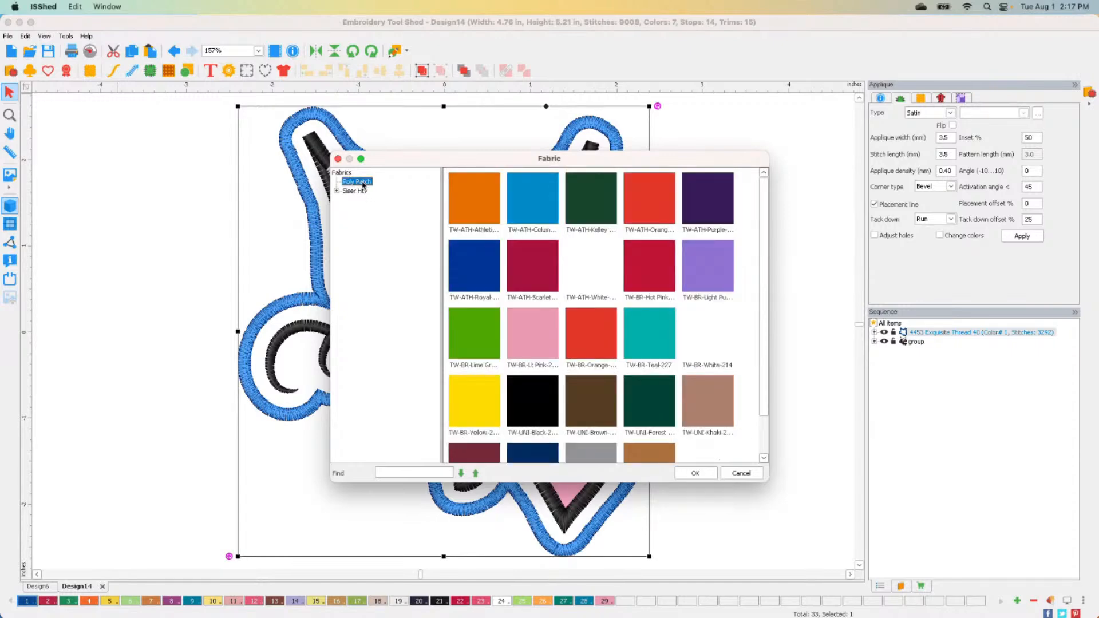
left_click(477, 341)
left_click(536, 342)
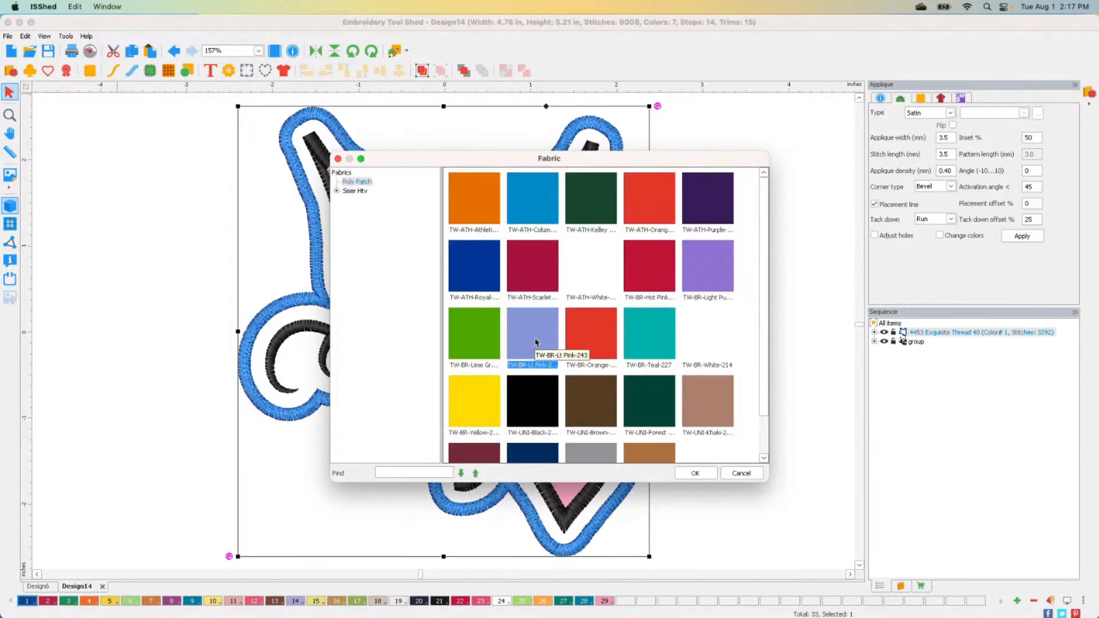
left_click(708, 272)
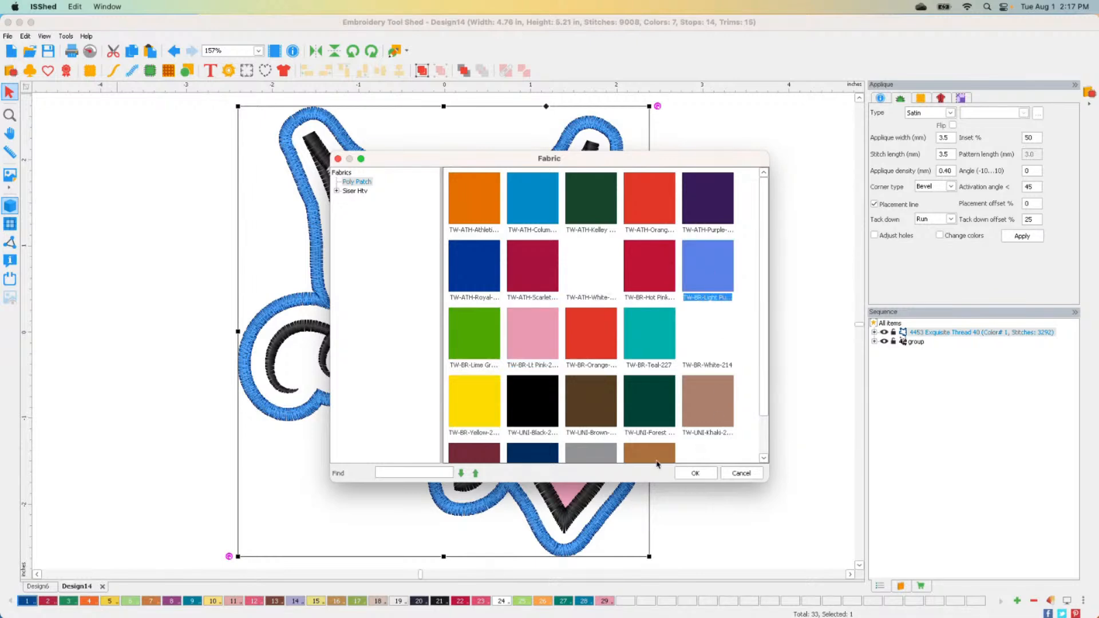
left_click(697, 474)
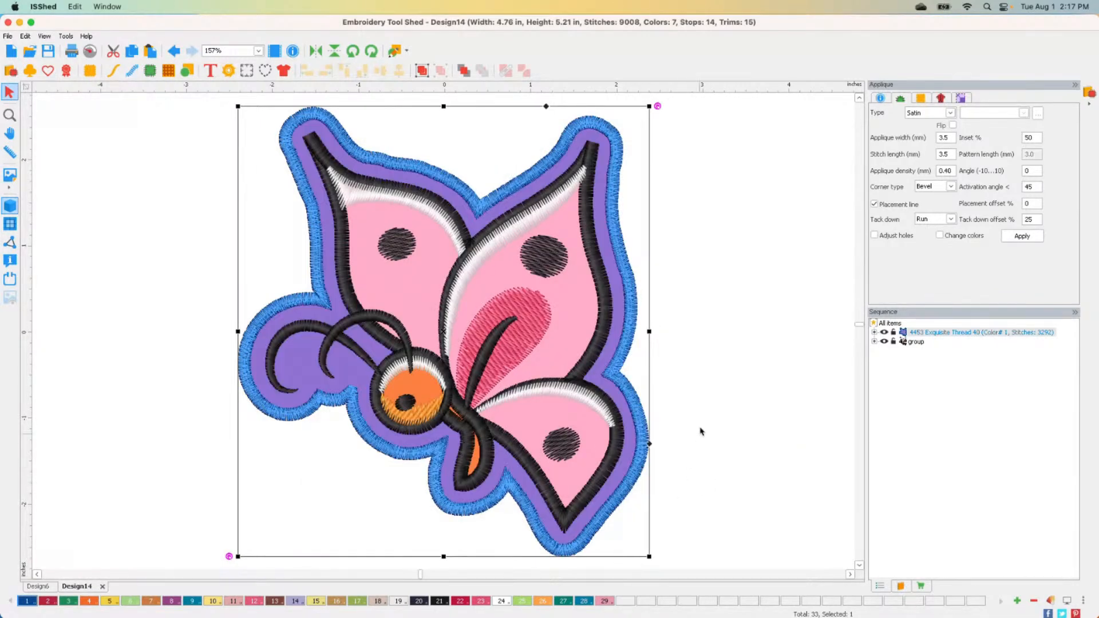
left_click(698, 430)
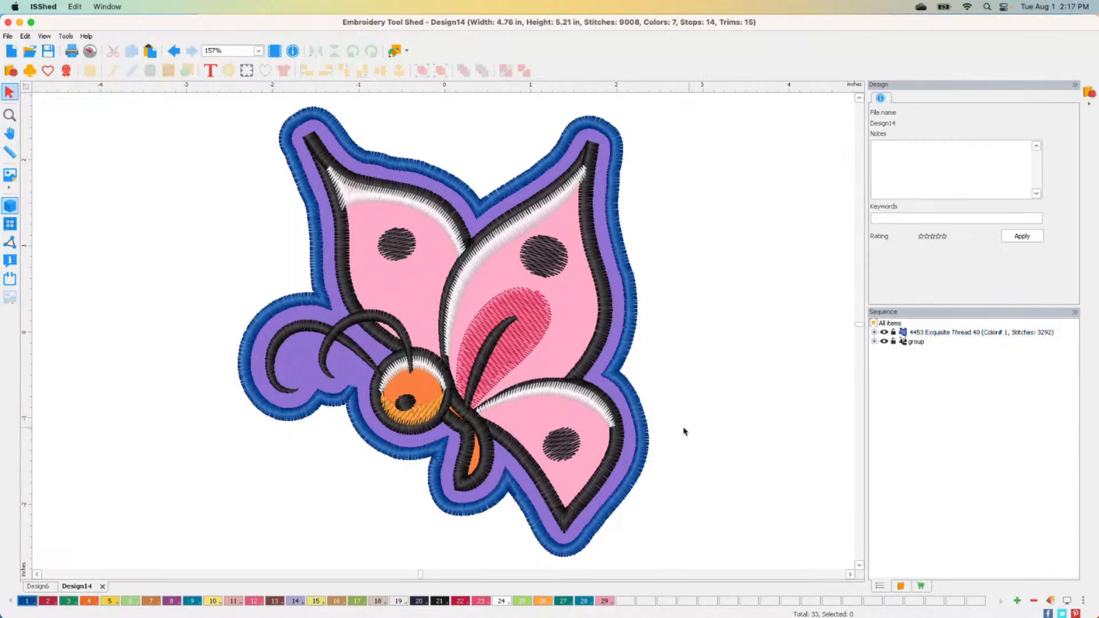
Change the border applique's thread to color 8, Exquisite Thread 40 Orchid 1323
left_click(247, 341)
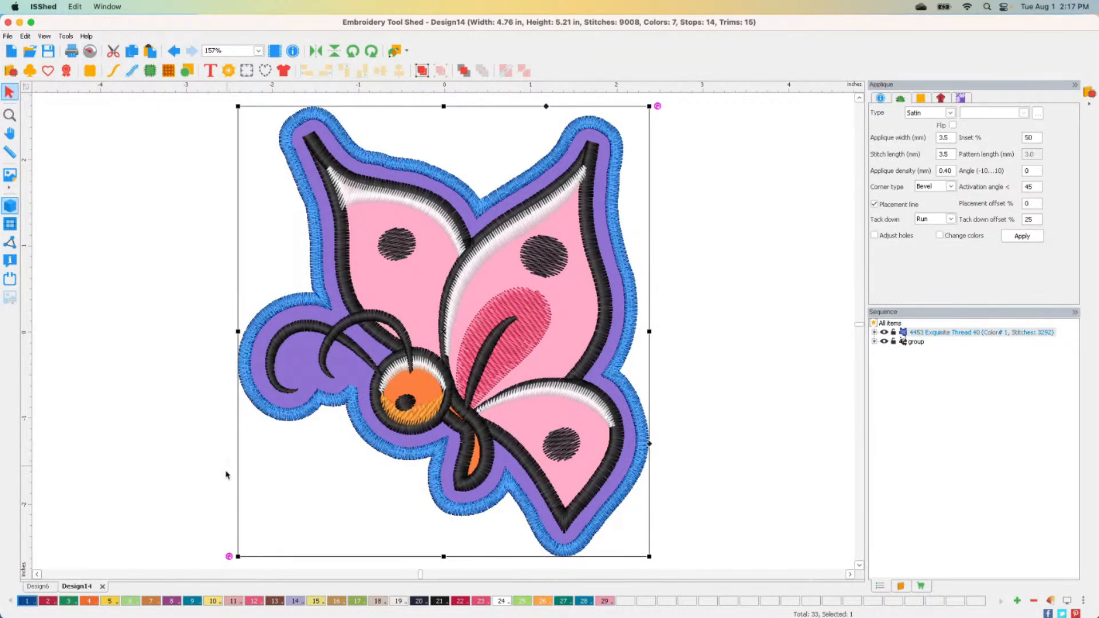
left_click(174, 603)
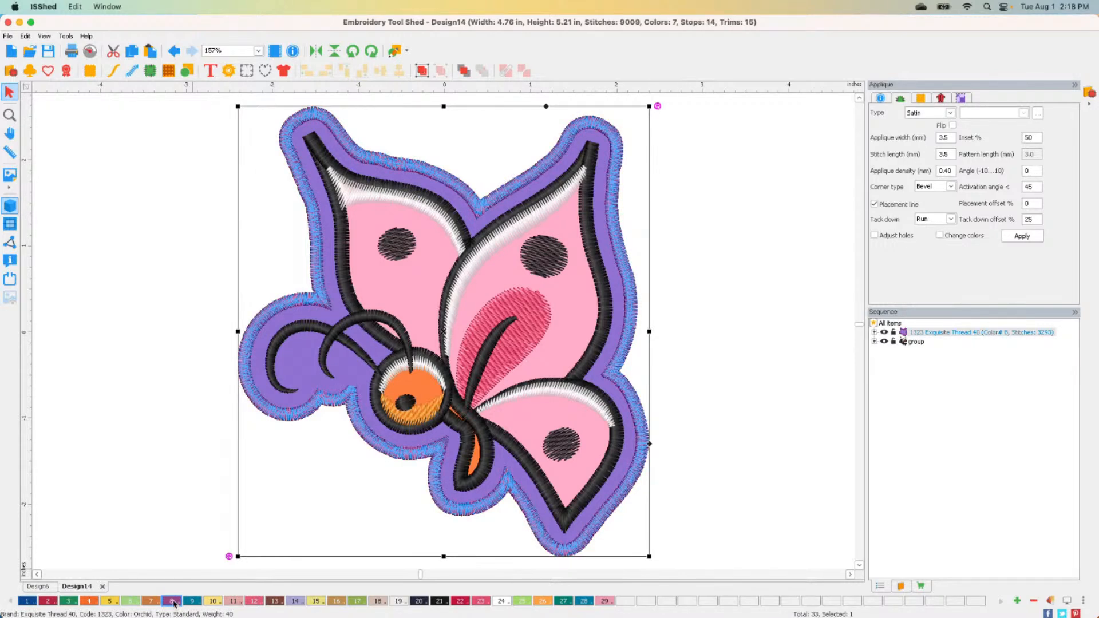
left_click(195, 434)
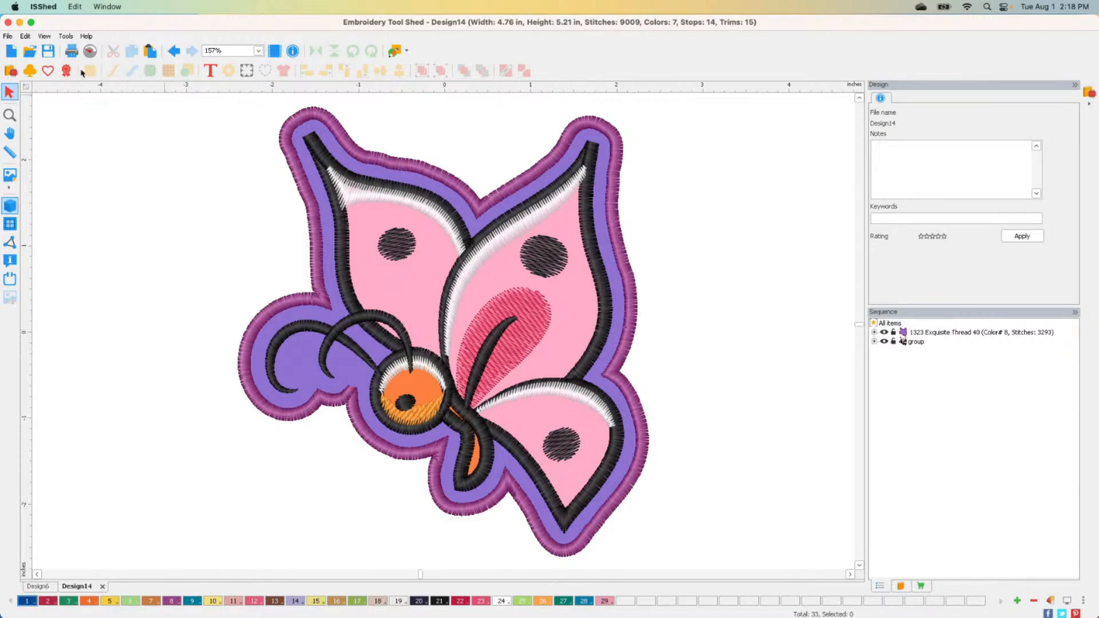
Examine the border's placement, tack-down and satin stitches in the stitch simulation, including a close-up beside the butterfly's head
left_click(90, 51)
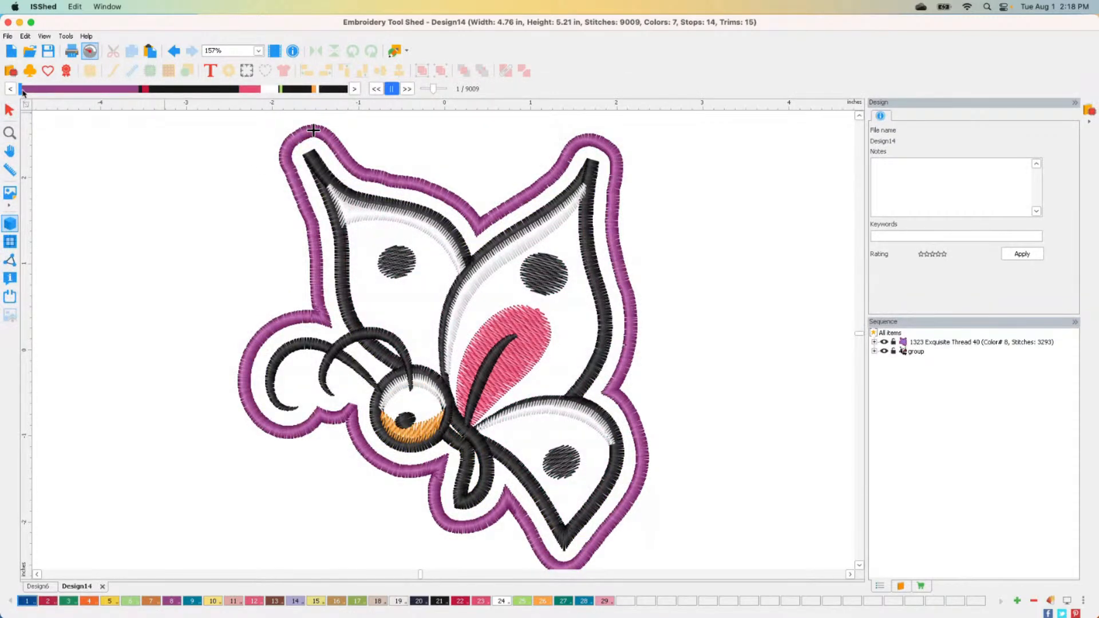
left_click_drag(23, 92, 75, 100)
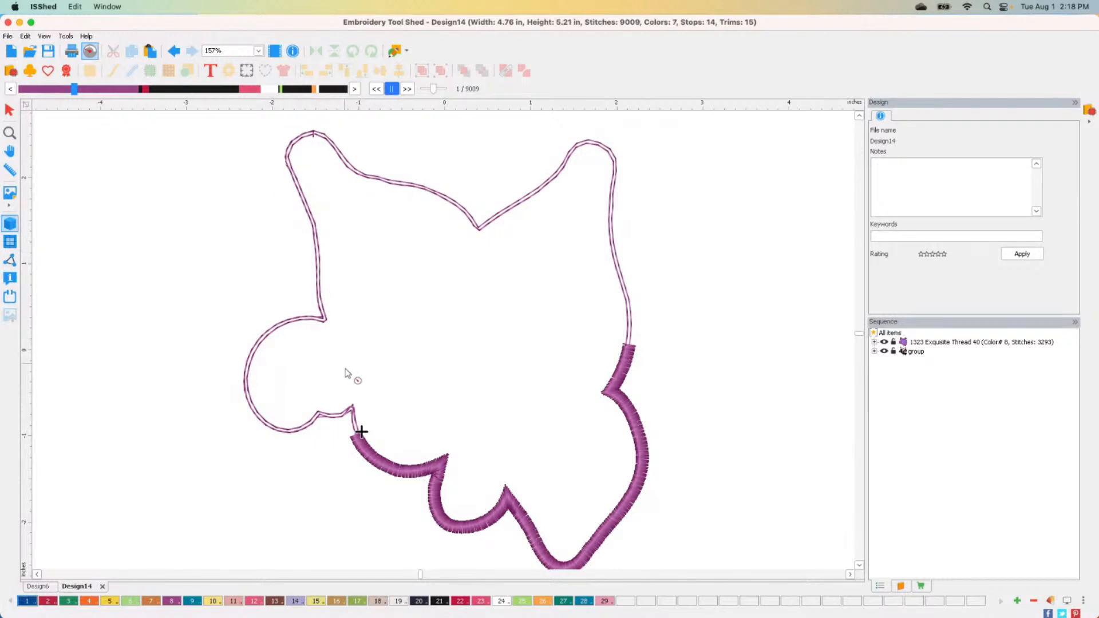
left_click(10, 133)
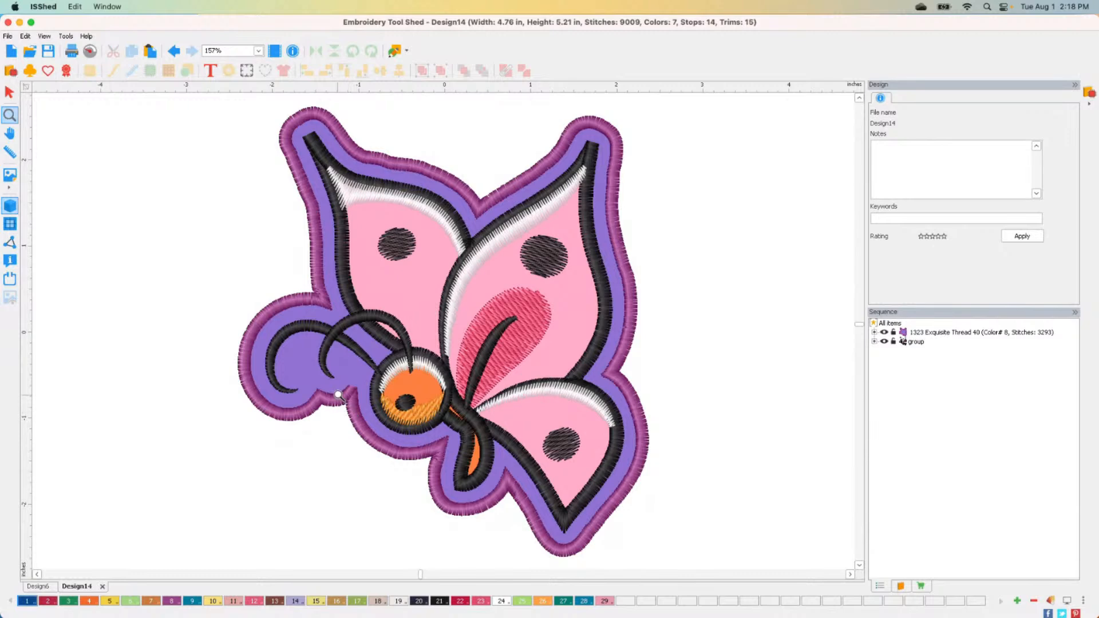
left_click_drag(326, 378, 395, 460)
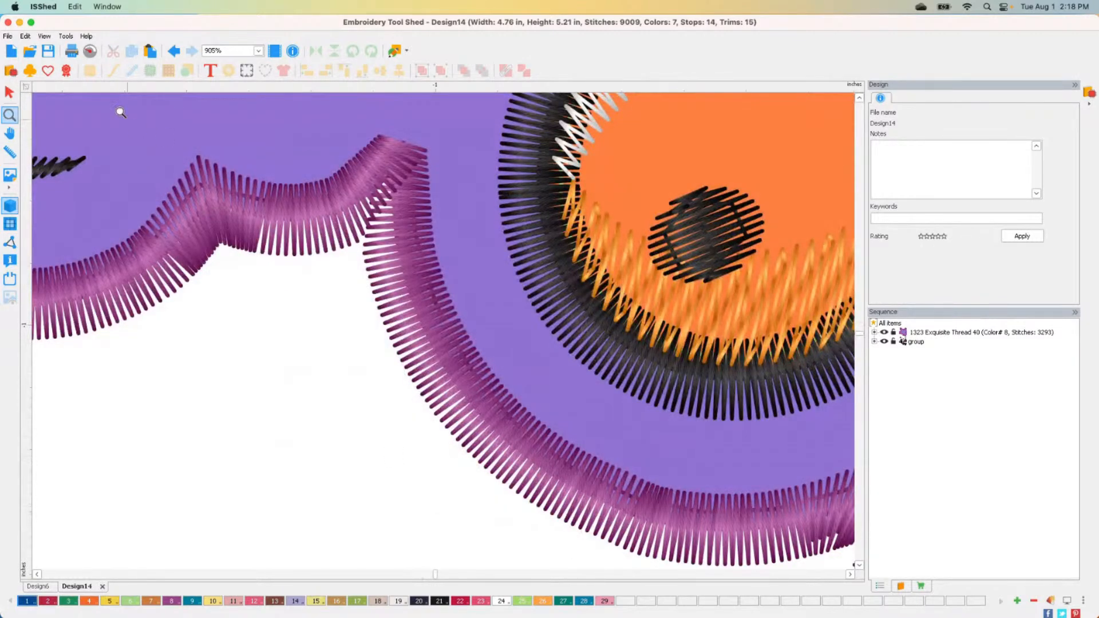
left_click(90, 56)
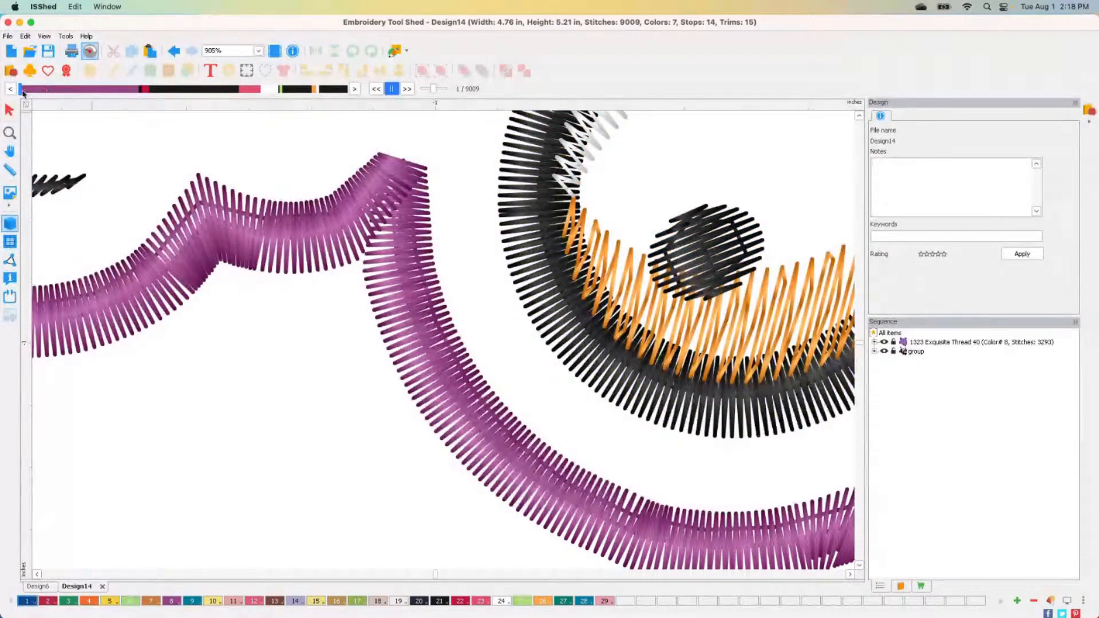
left_click_drag(68, 101, 75, 104)
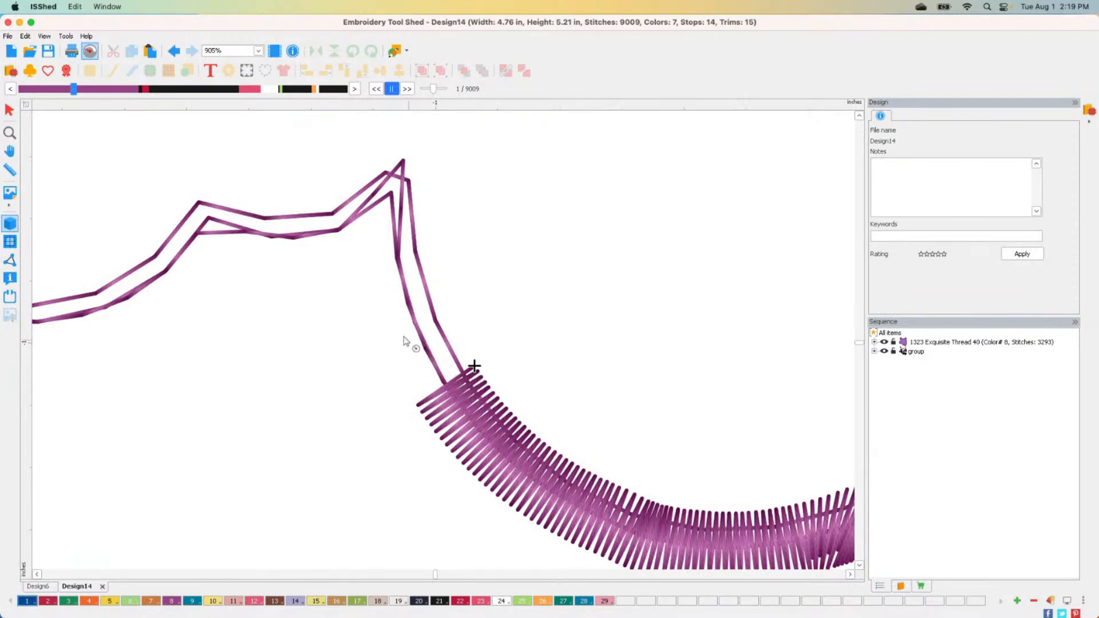
left_click(10, 138)
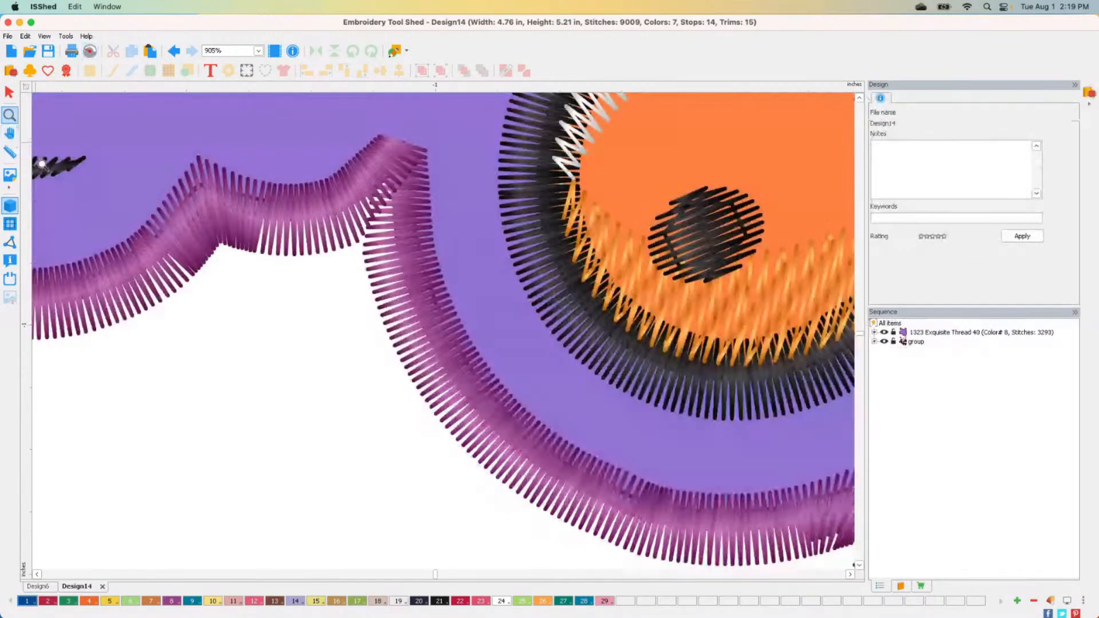
double_click(10, 120)
left_click(9, 117)
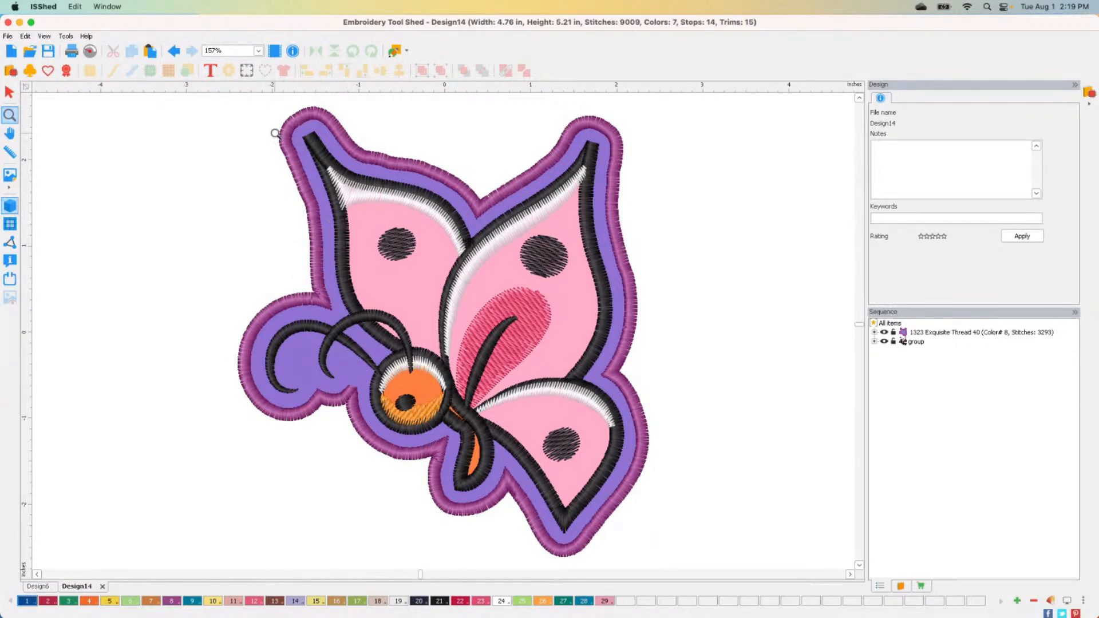
Apply the PAM Precut Patch style to the butterfly's border applique
left_click(10, 91)
left_click(316, 211)
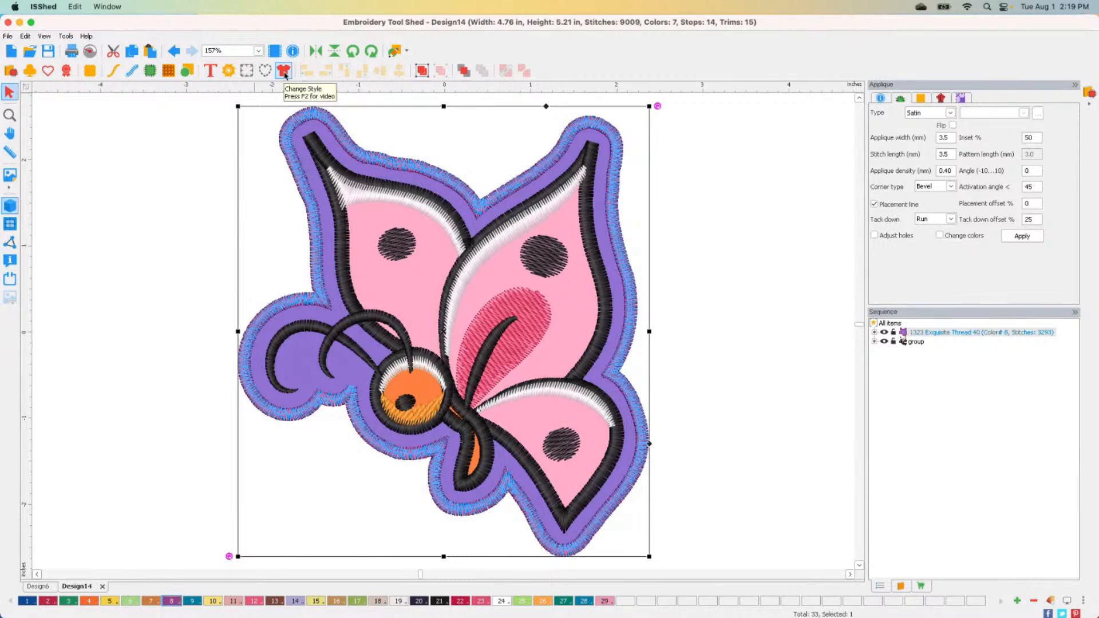
left_click(284, 71)
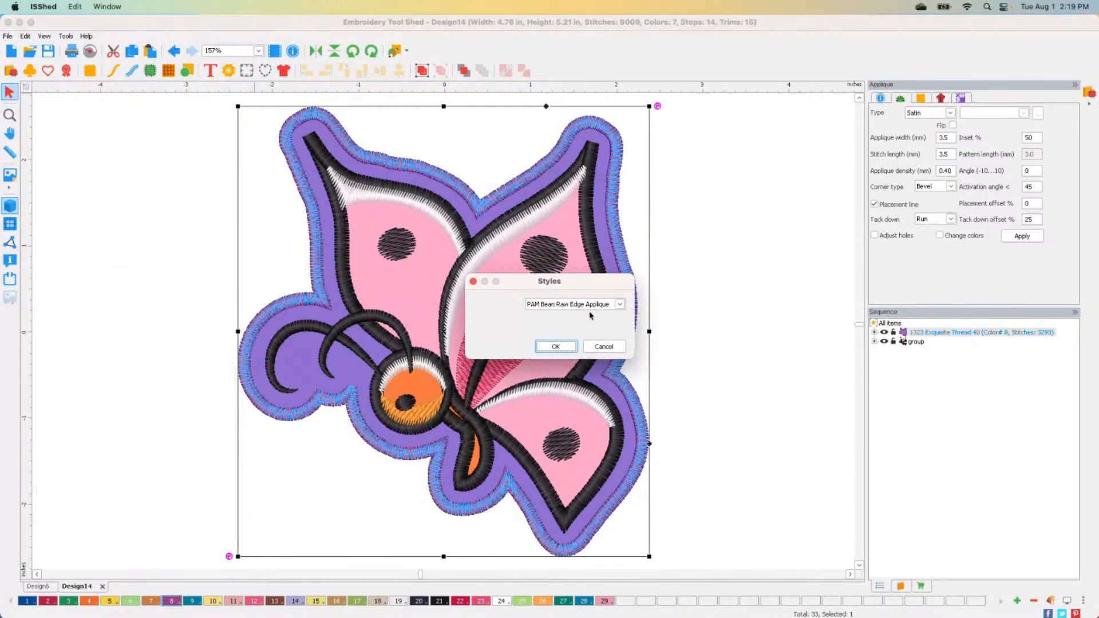
left_click(597, 310)
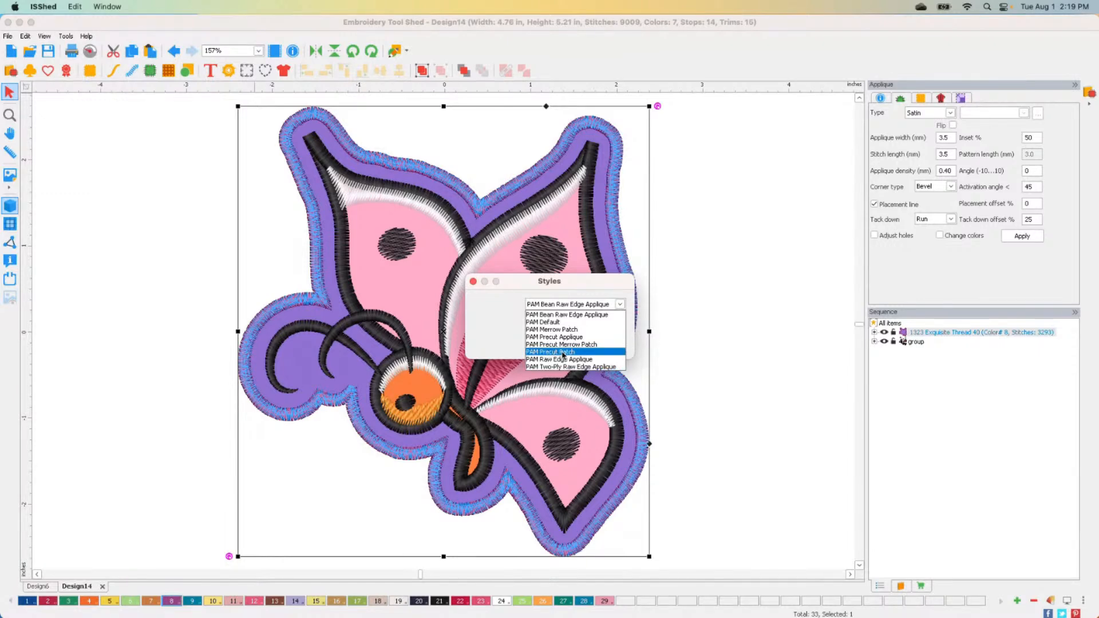
left_click(563, 352)
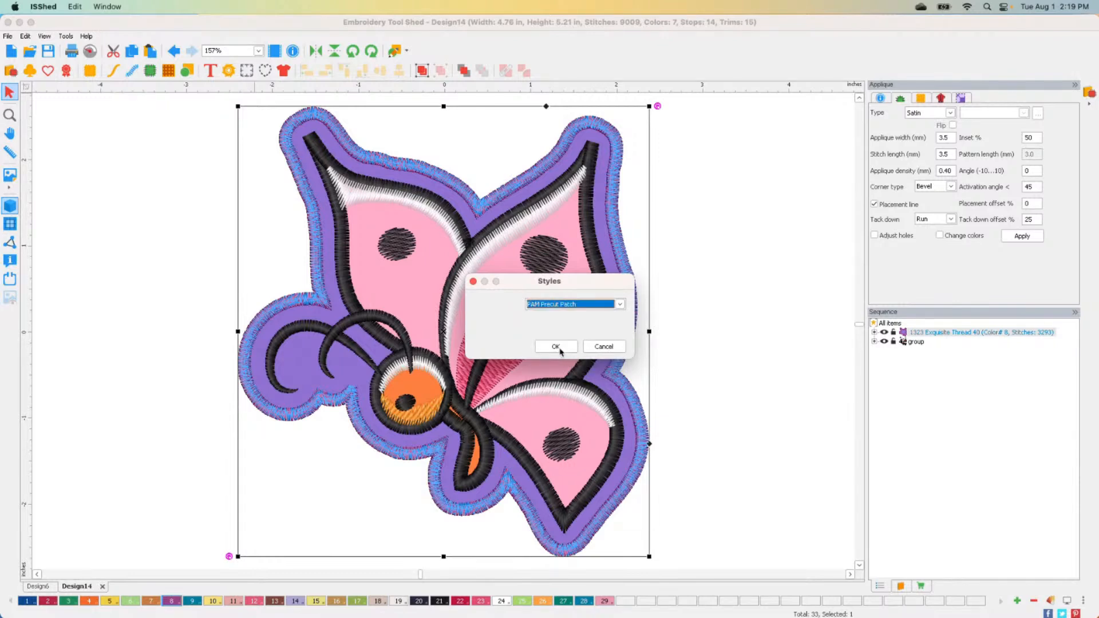
left_click(559, 349)
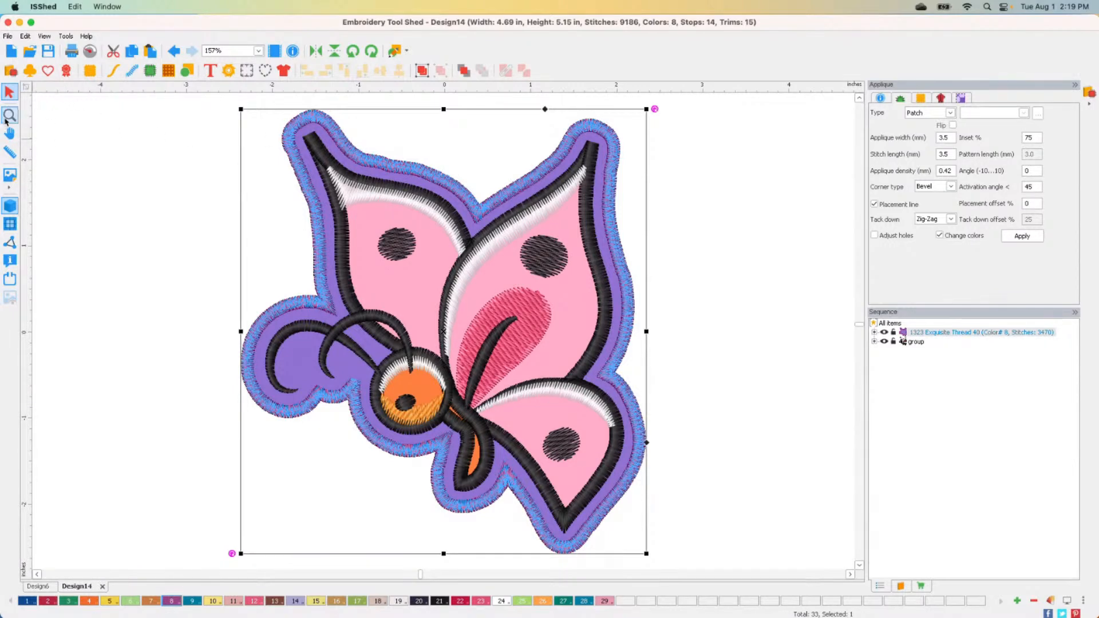
Run the stitch simulation through the whole design to check the patch border's placement, zig-zag tack-down and final border stitching
left_click(90, 51)
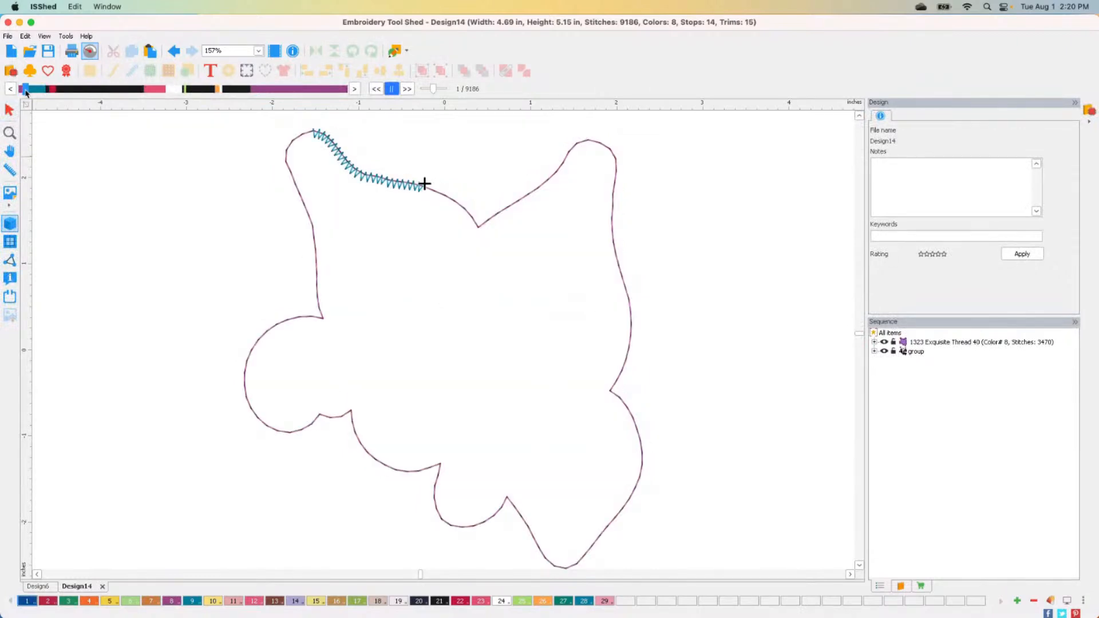
left_click_drag(26, 93, 25, 93)
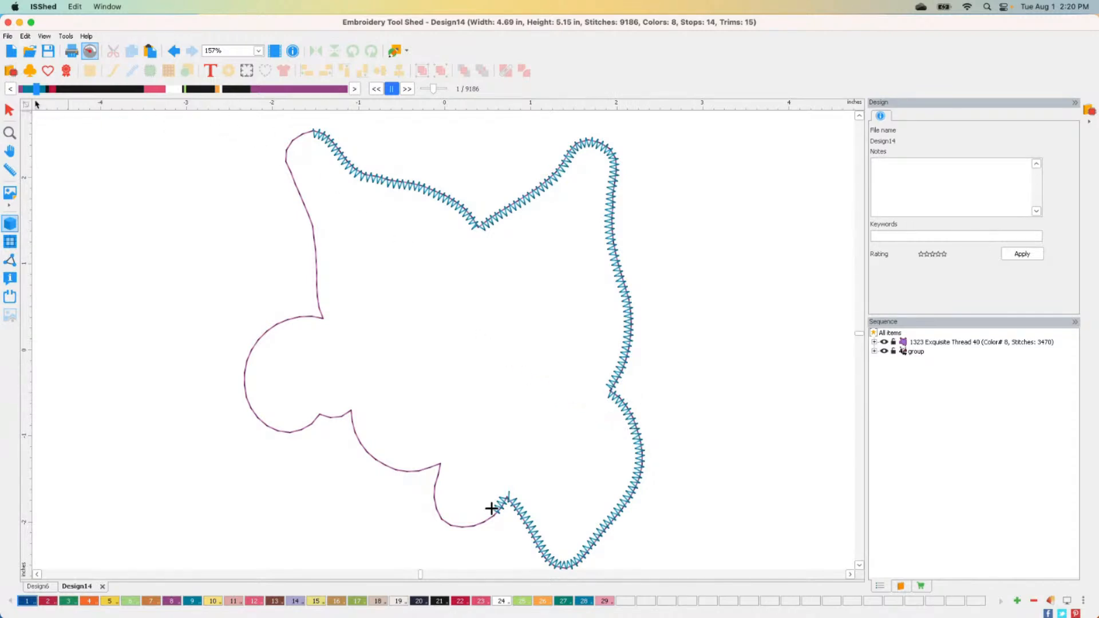
mouse_move(38, 92)
left_mouse_down()
mouse_move(306, 126)
mouse_move(319, 97)
mouse_move(347, 106)
left_mouse_up()
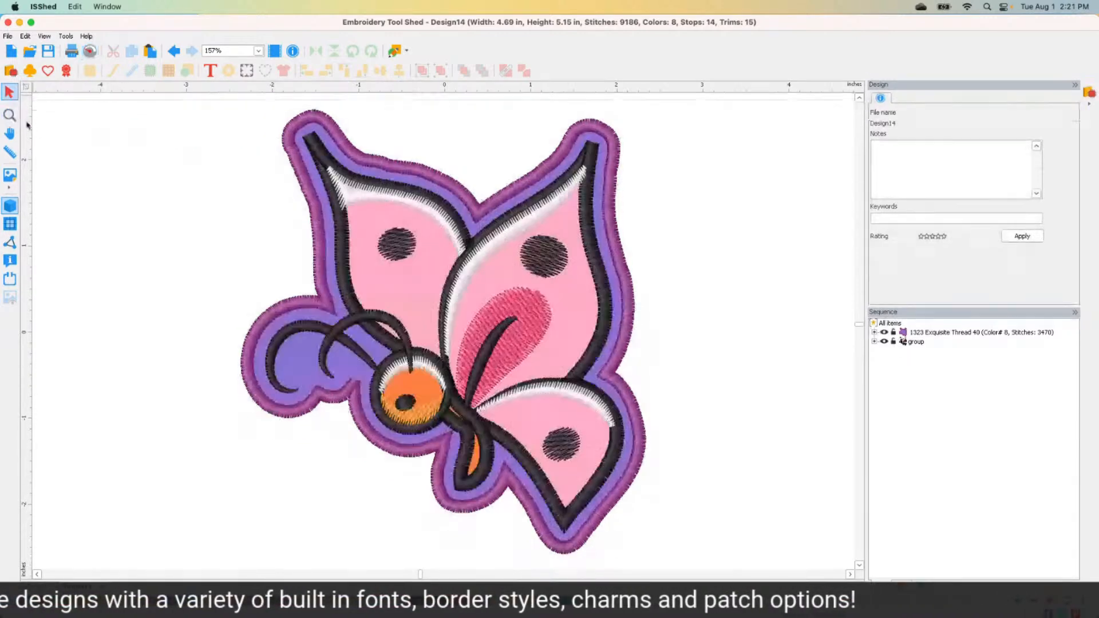
left_click(310, 121)
left_click(284, 71)
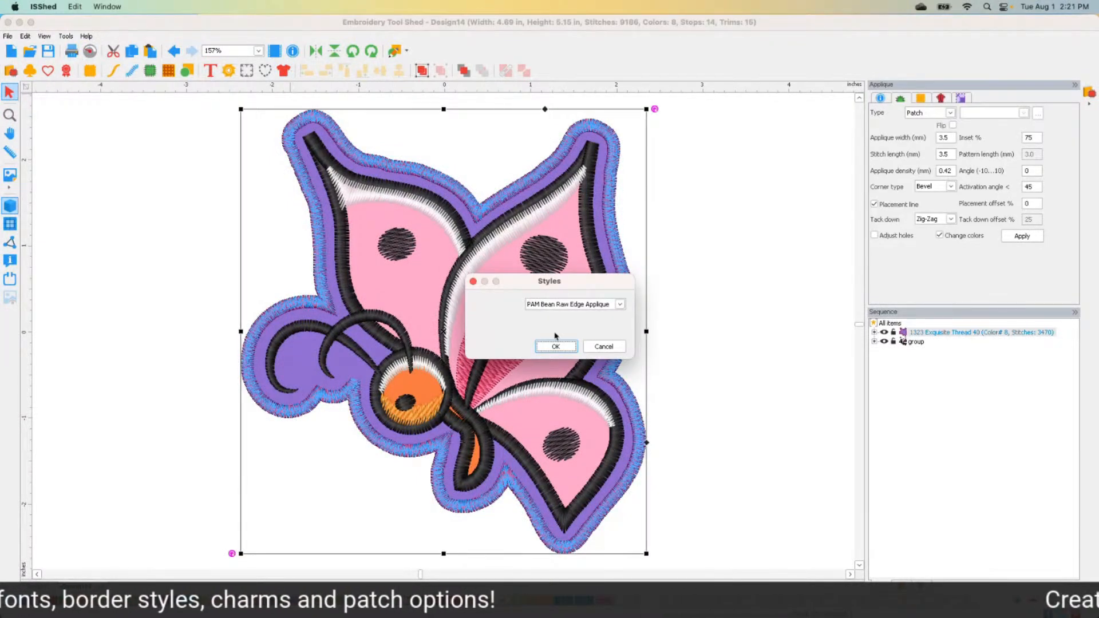
left_click(607, 306)
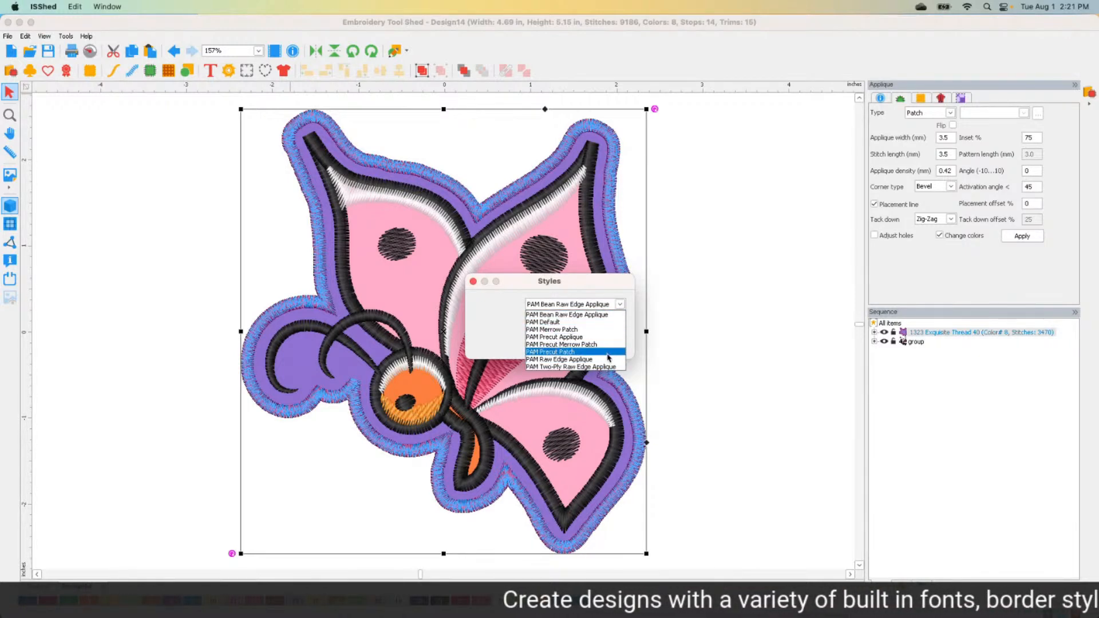
left_click(605, 260)
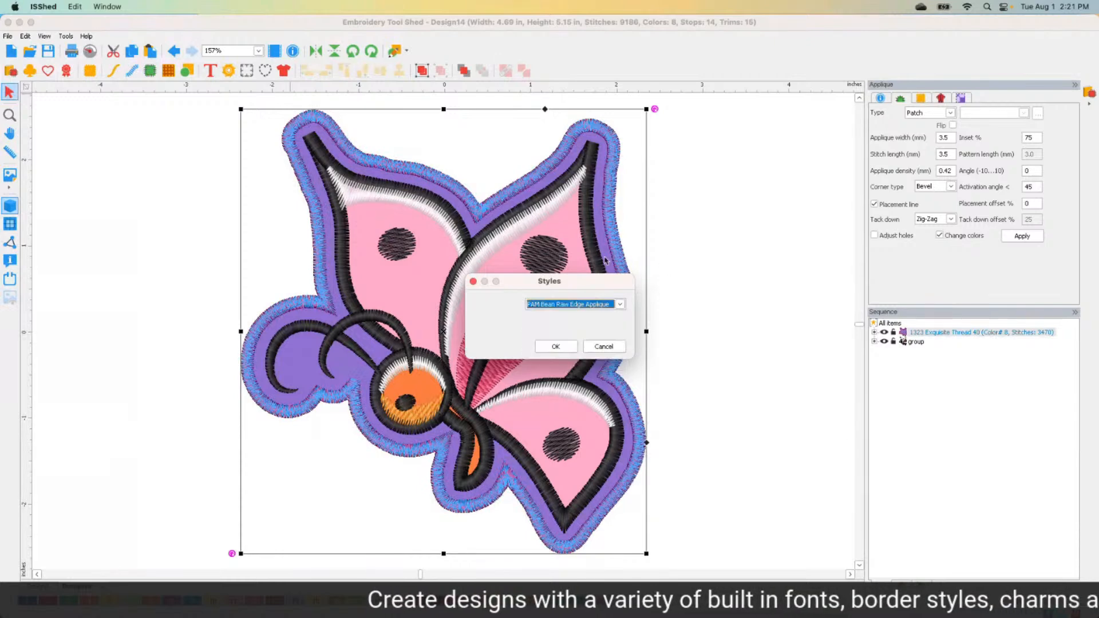
left_click(472, 281)
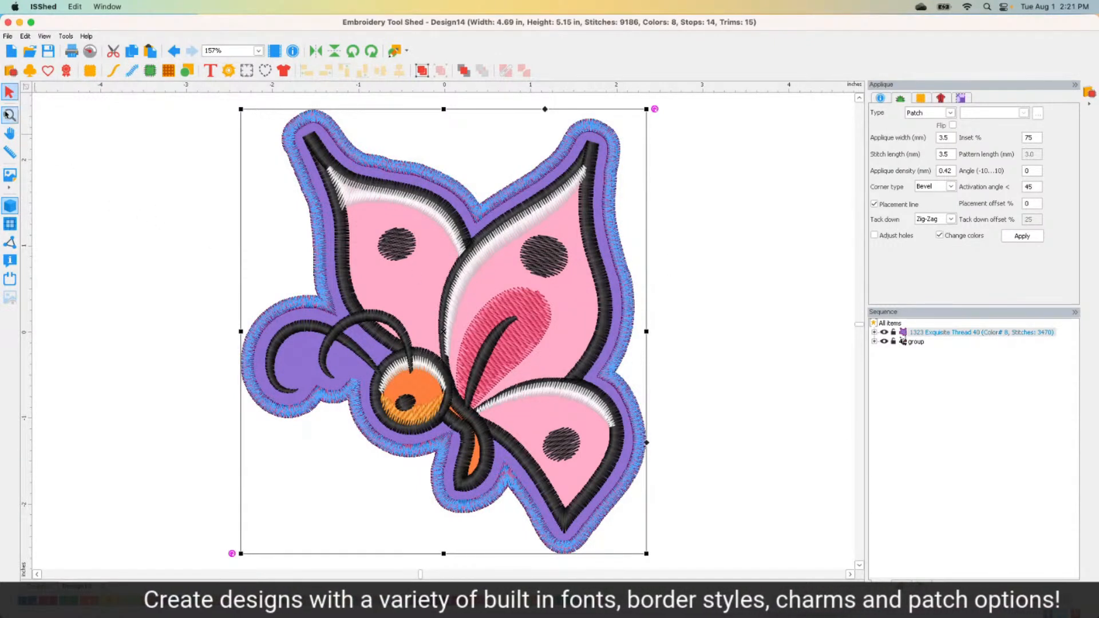
Examine a close-up of the patch border below the butterfly's antennae in the stitch simulation, checking how the final stitches cover the tack-down
left_click(10, 115)
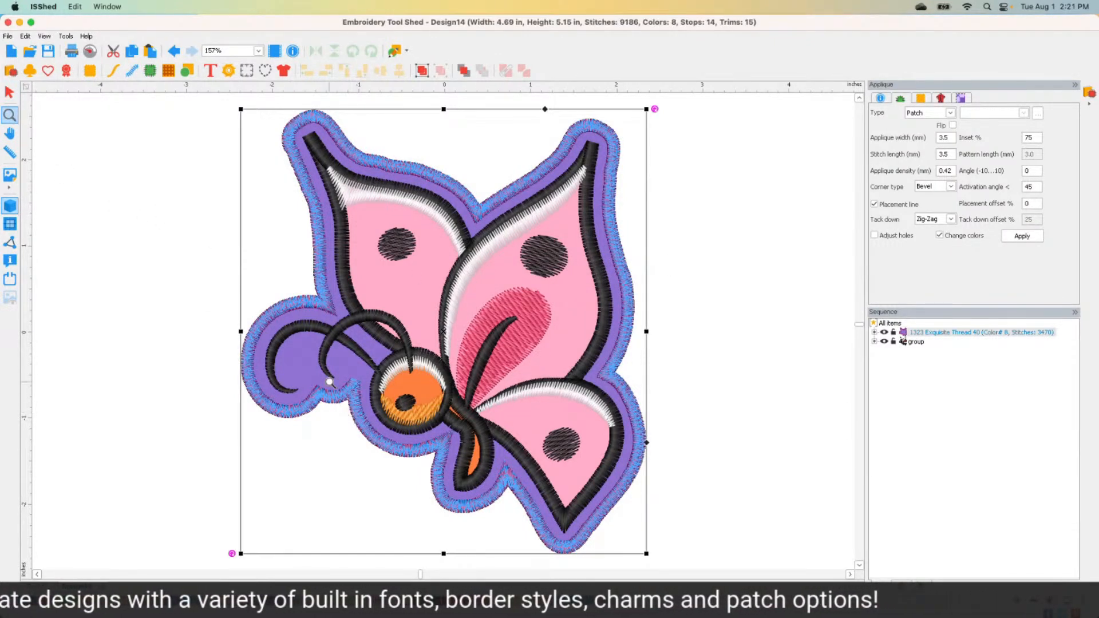
left_click_drag(329, 382, 399, 457)
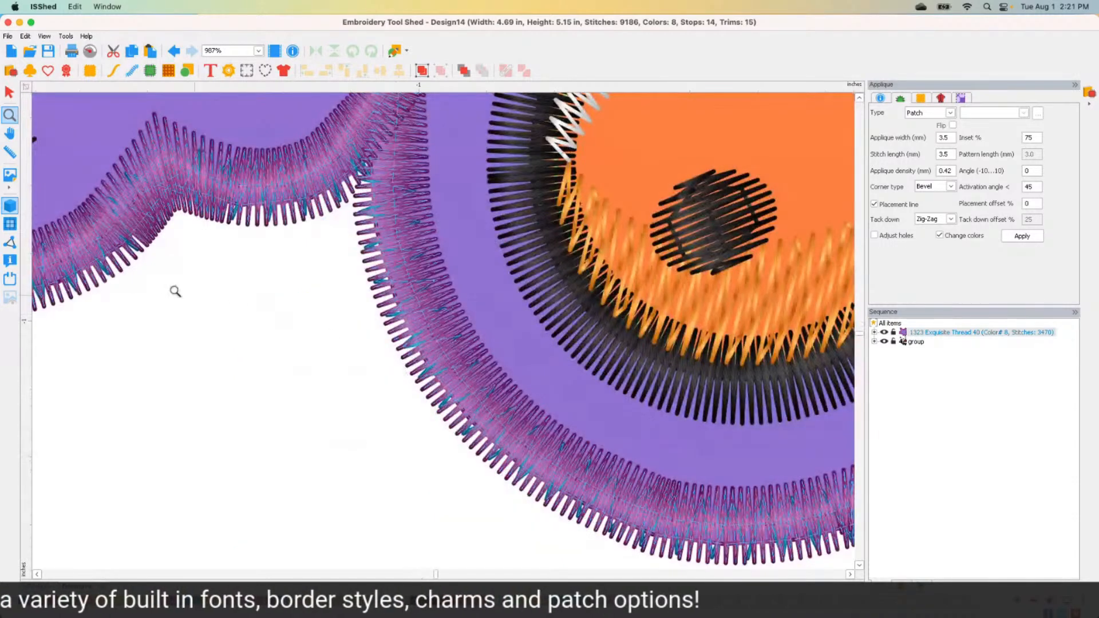
left_click(90, 51)
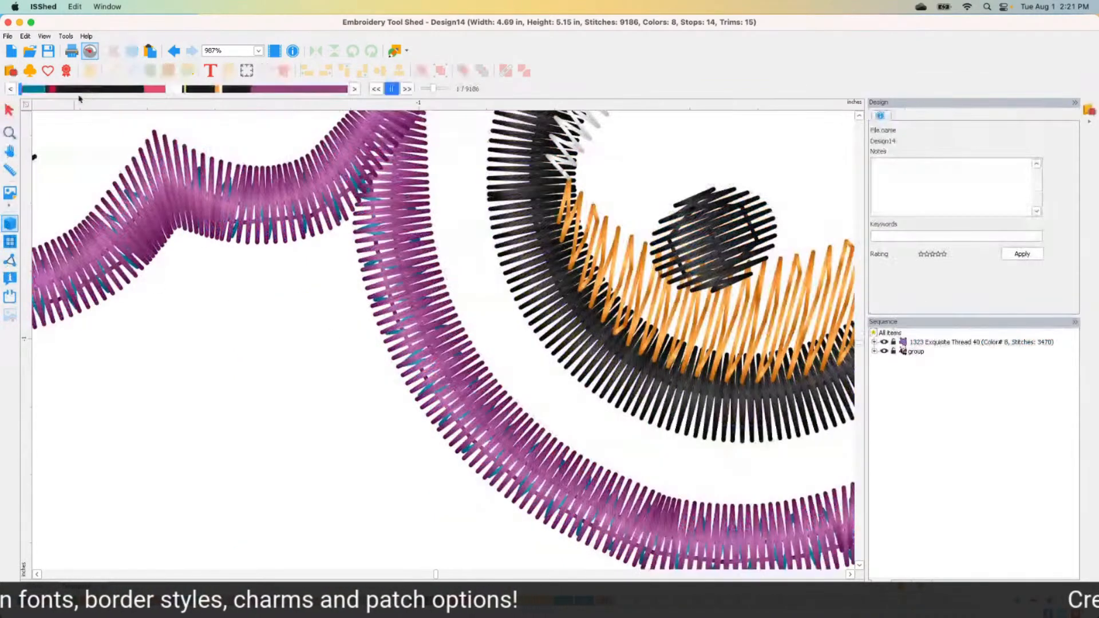
mouse_move(28, 90)
left_mouse_down()
mouse_move(211, 91)
mouse_move(286, 109)
left_mouse_up()
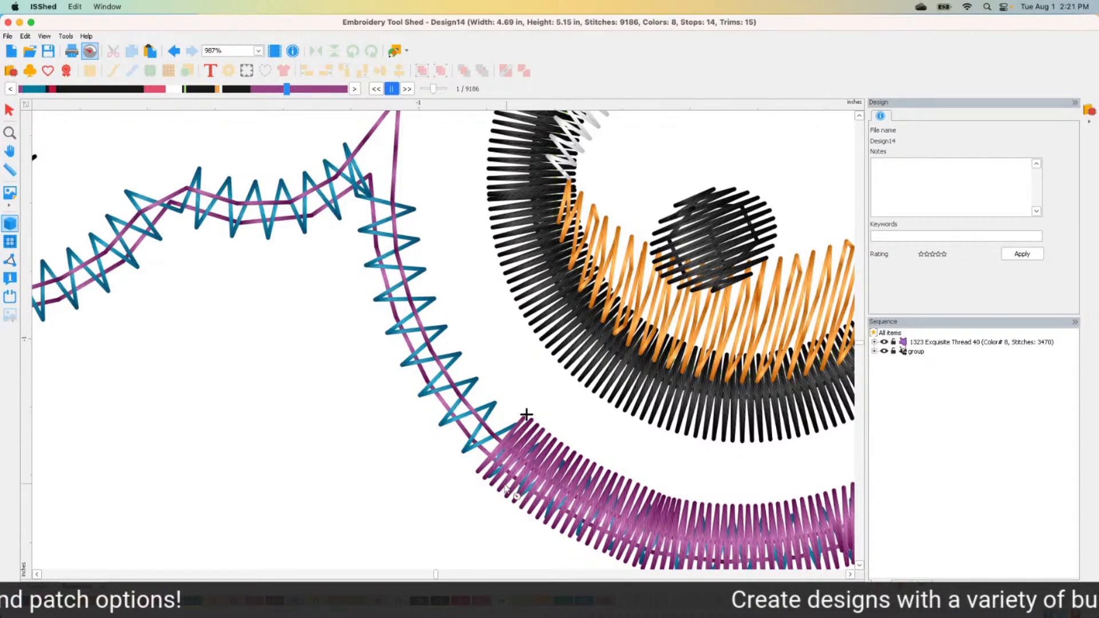
scroll(526, 415, "down", 1)
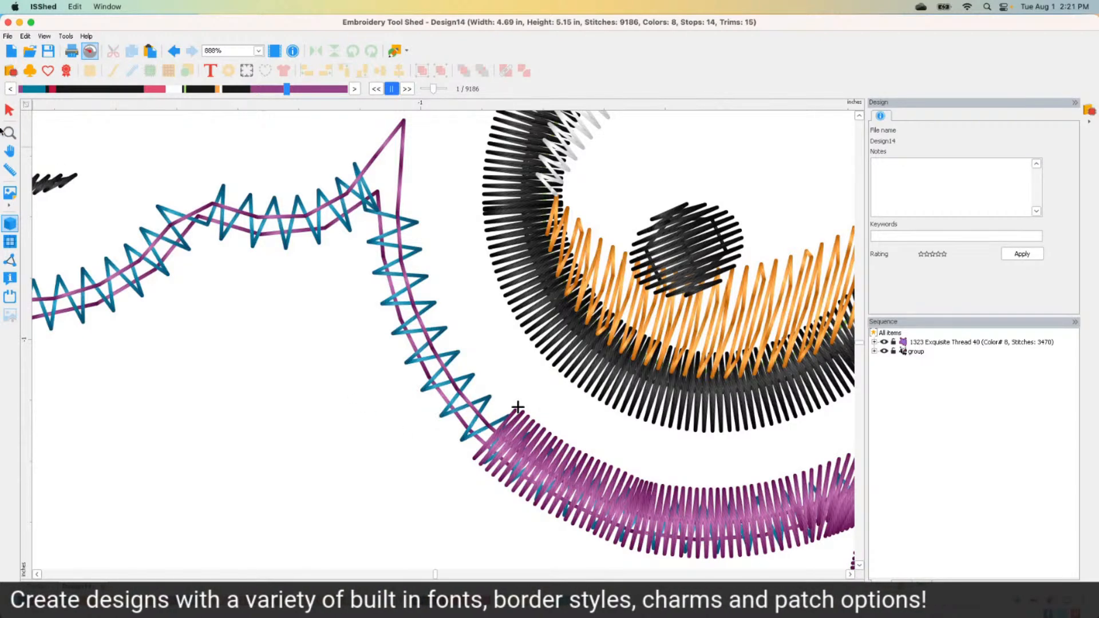
left_click(9, 150)
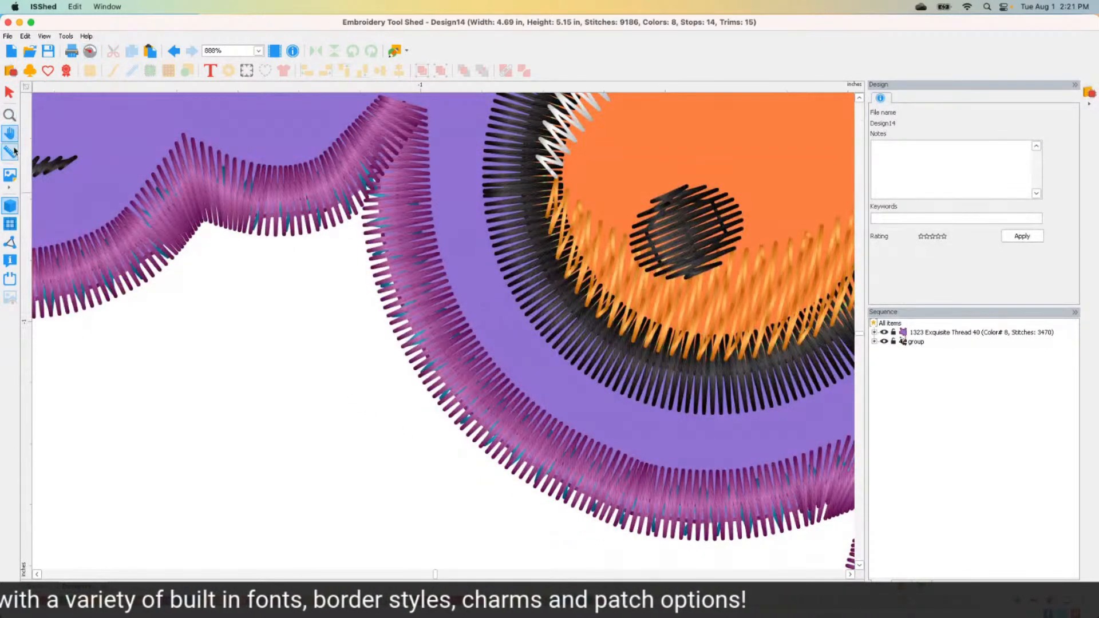
double_click(10, 116)
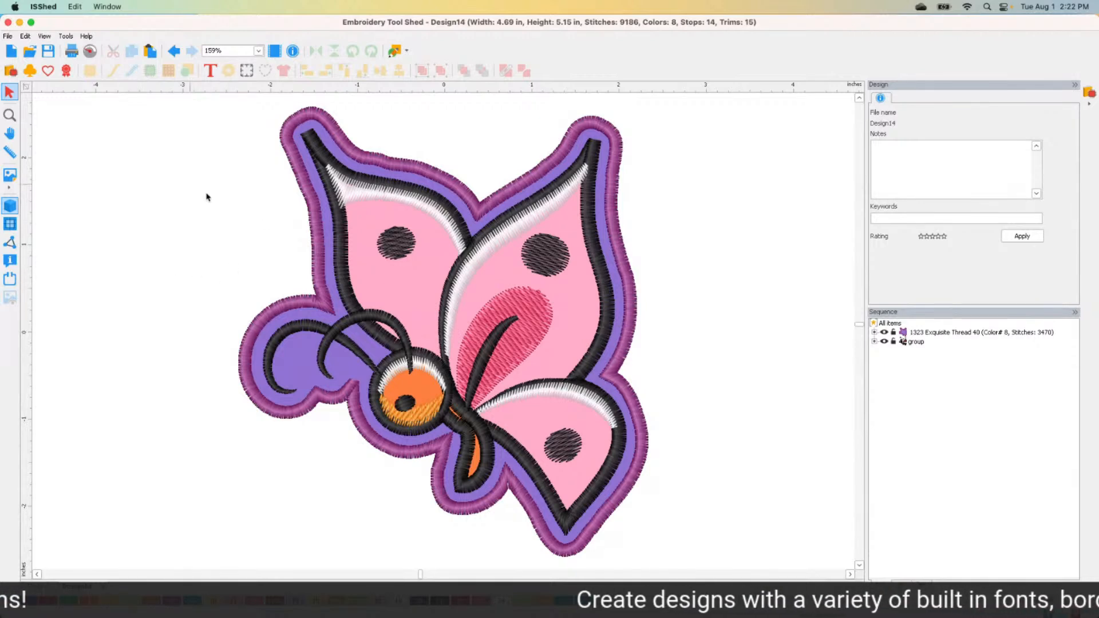
Preview the butterfly border's cut shape in the Cutter with Optimize orientation off, without saving a cut file
left_click(315, 244)
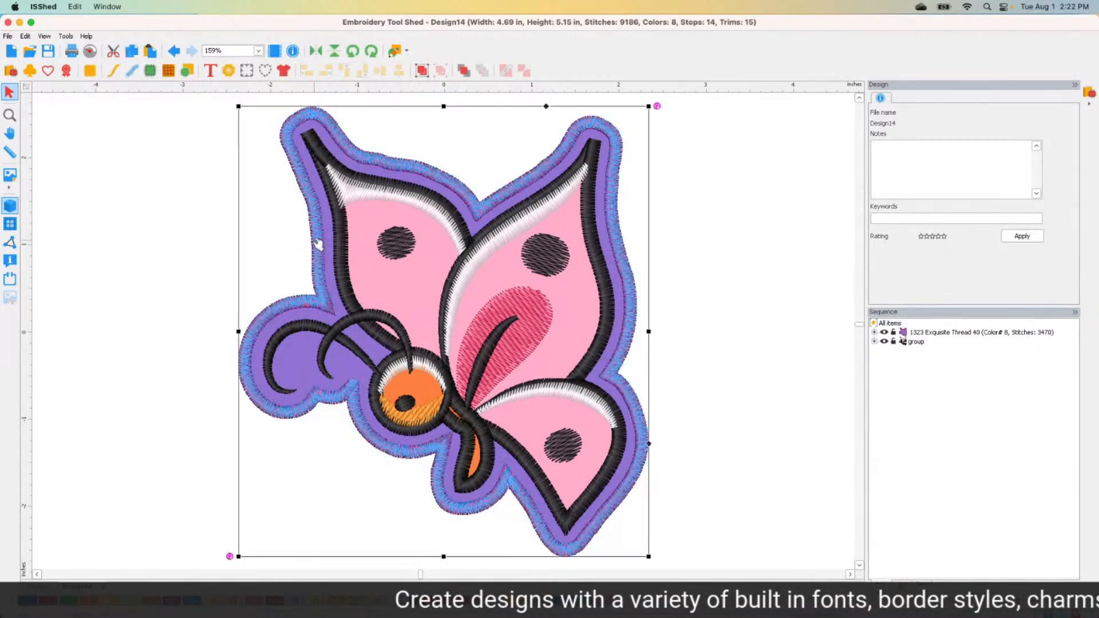
left_click(192, 209)
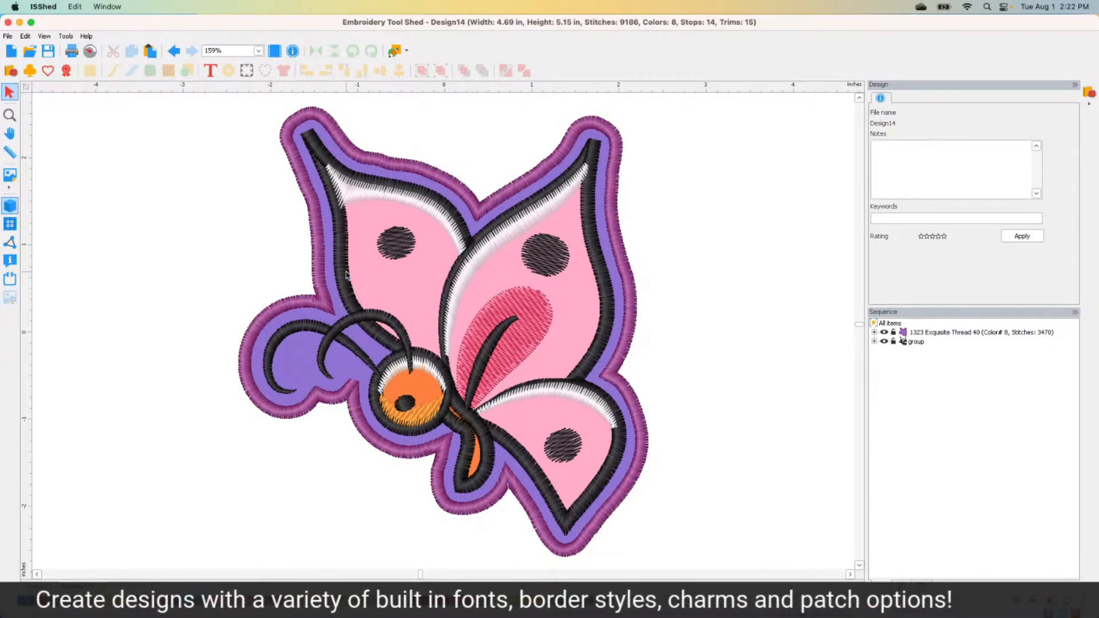
left_click(288, 128)
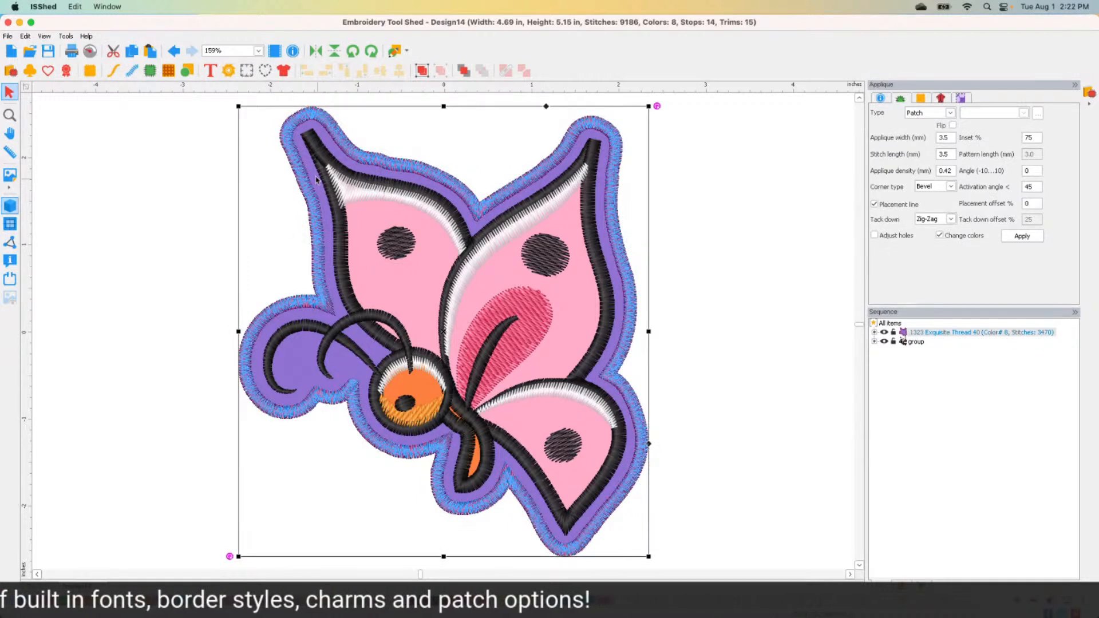
left_click(228, 70)
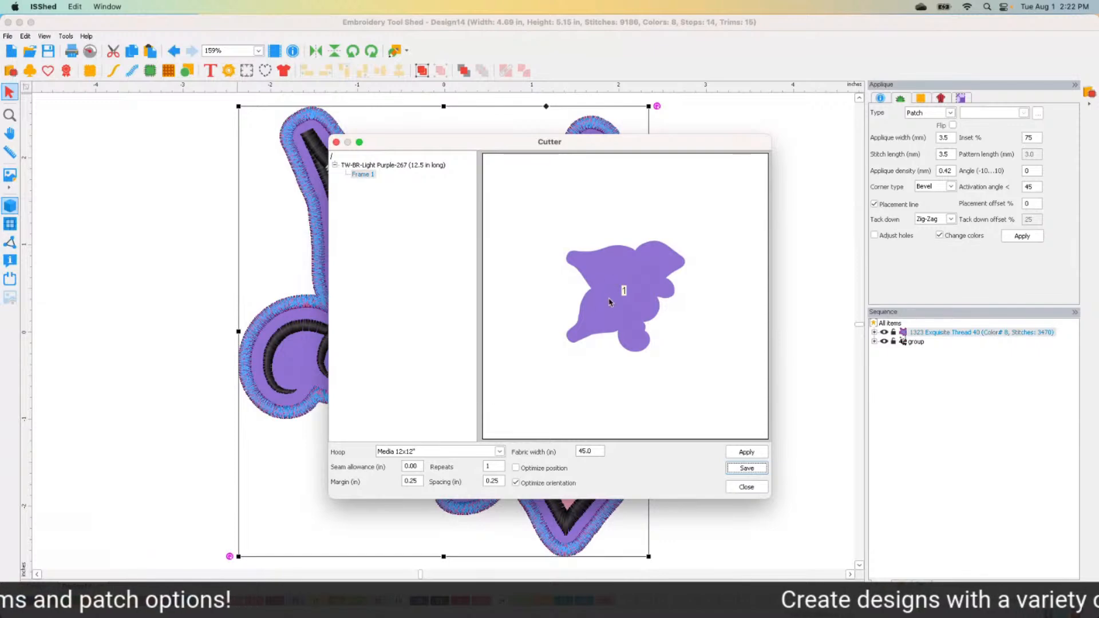
left_click(533, 484)
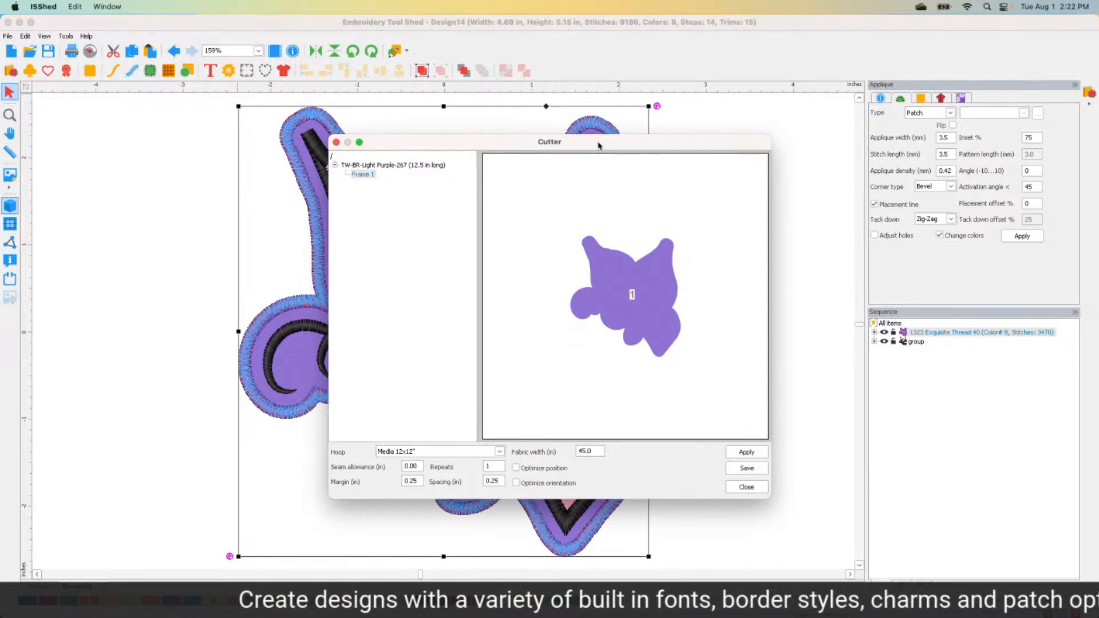
left_click_drag(598, 145, 966, 127)
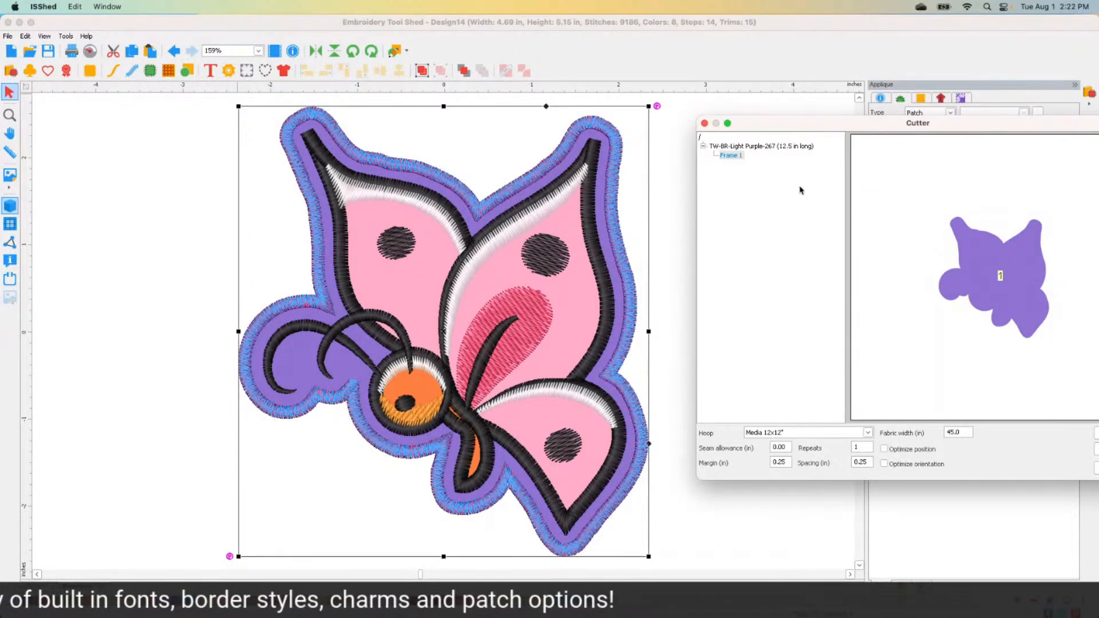
left_click_drag(921, 127, 781, 127)
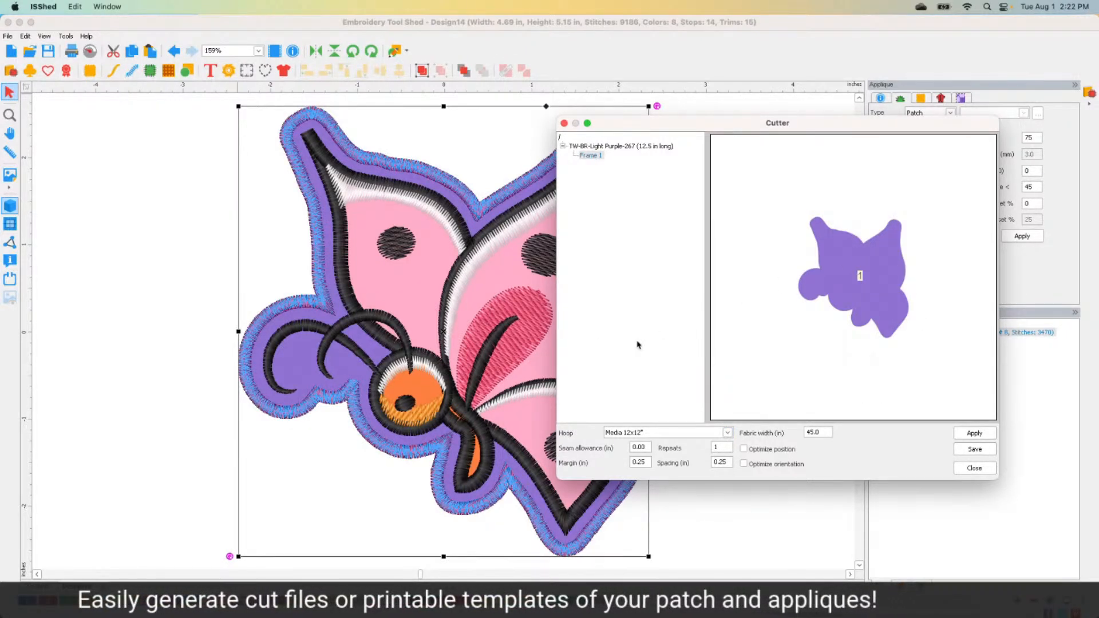
left_click(977, 473)
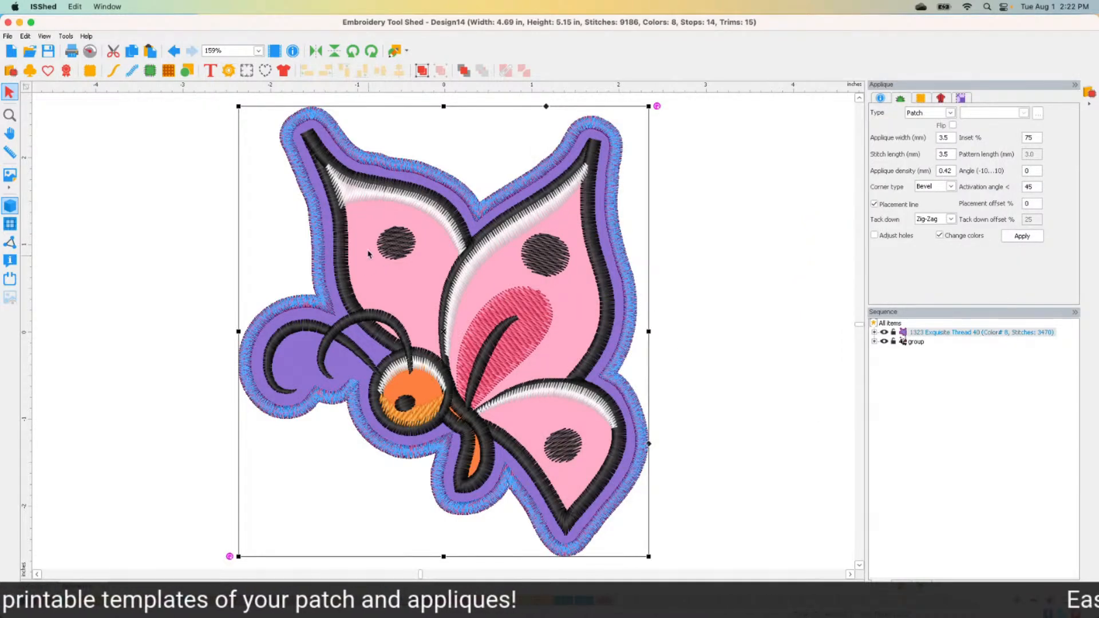
Start a new design and browse the Patch designs in the Cute Animals applique collection
left_click(12, 51)
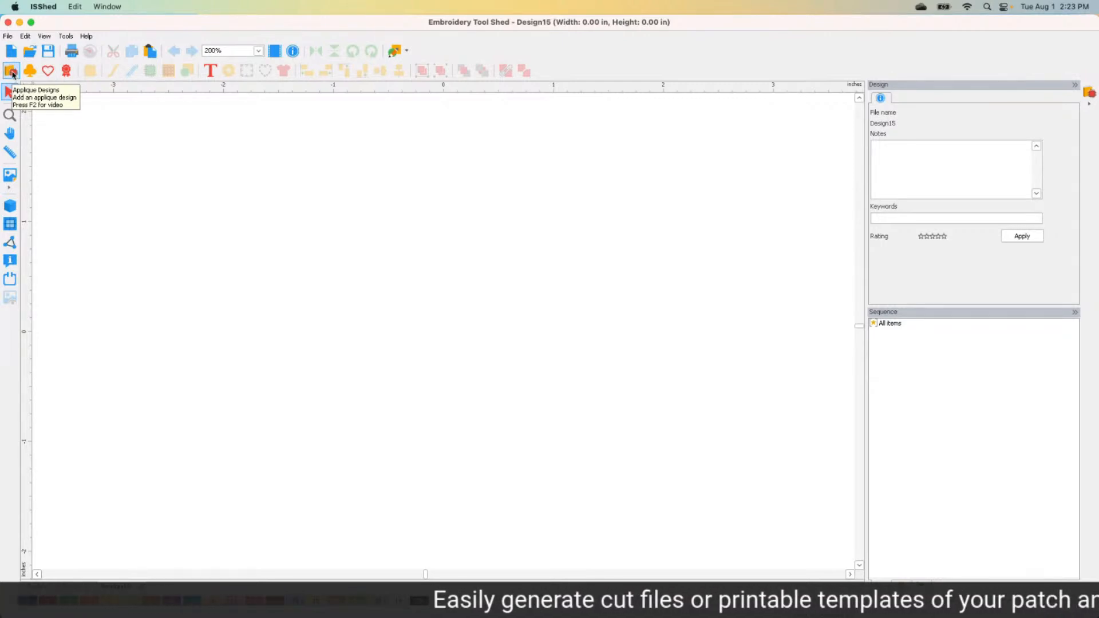
left_click(11, 72)
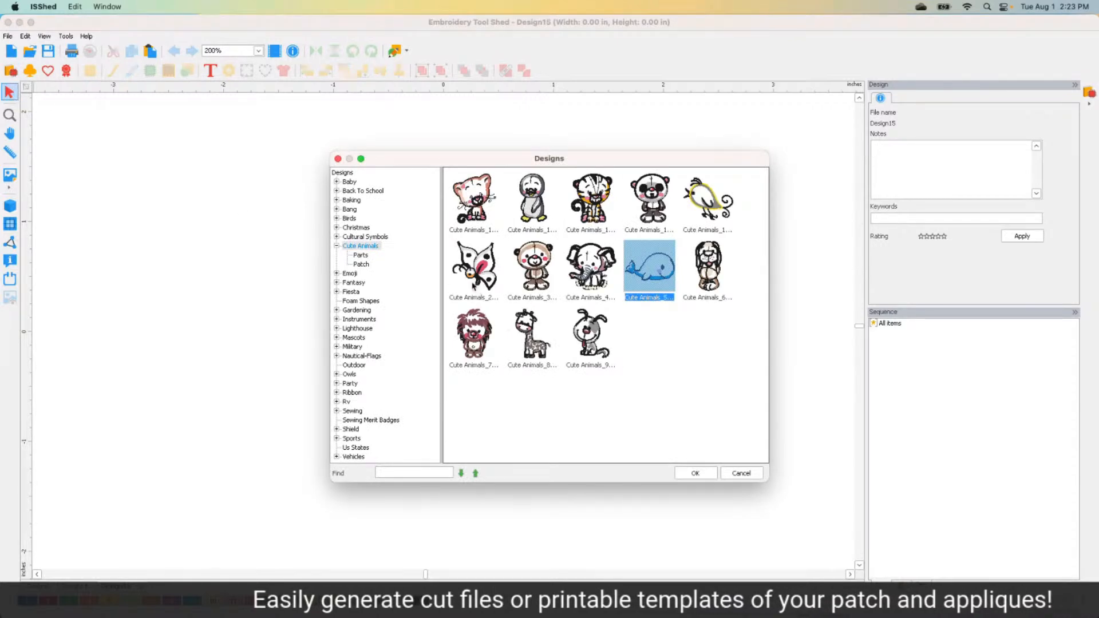
left_click(361, 265)
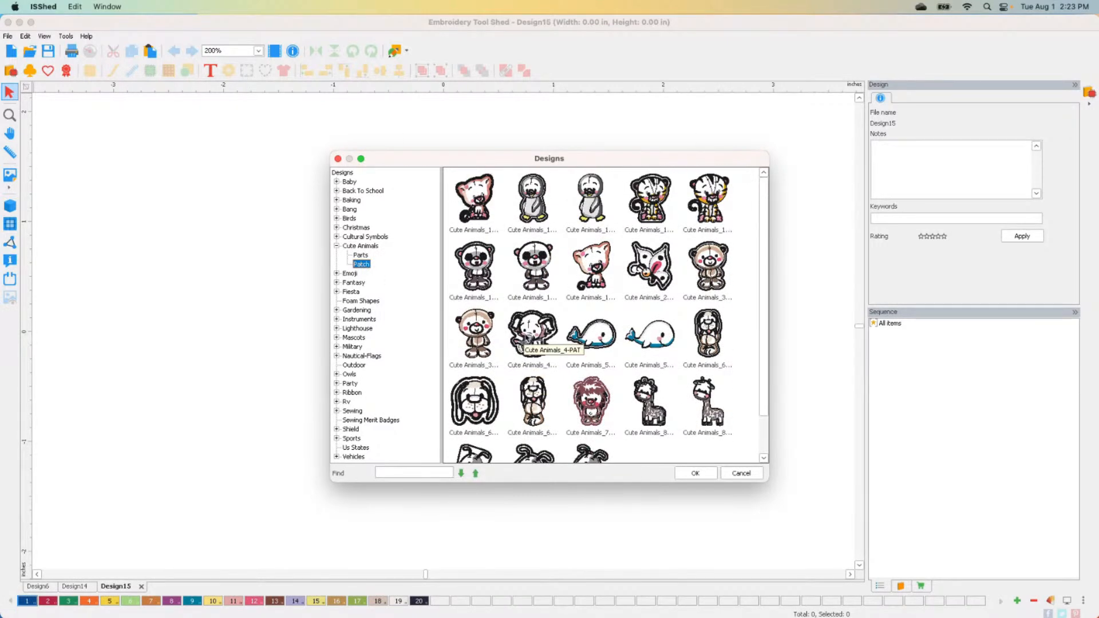
left_click(656, 266)
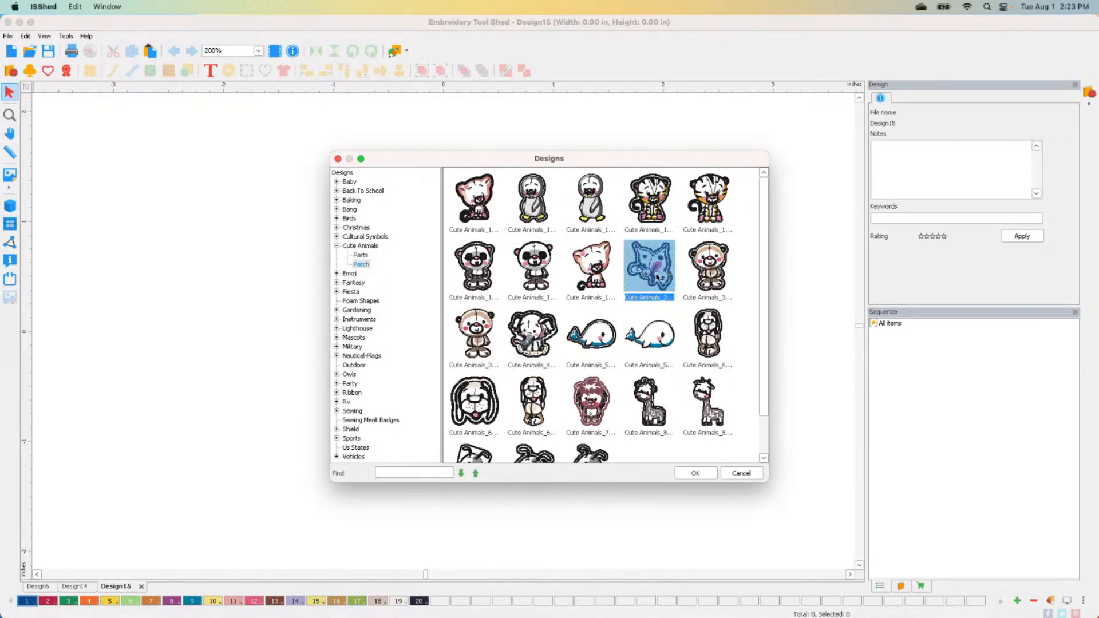
Insert the floppy-eared puppy face from the Cute Animals Parts designs and display it in the realistic 3D view
left_click(360, 256)
left_click(480, 355)
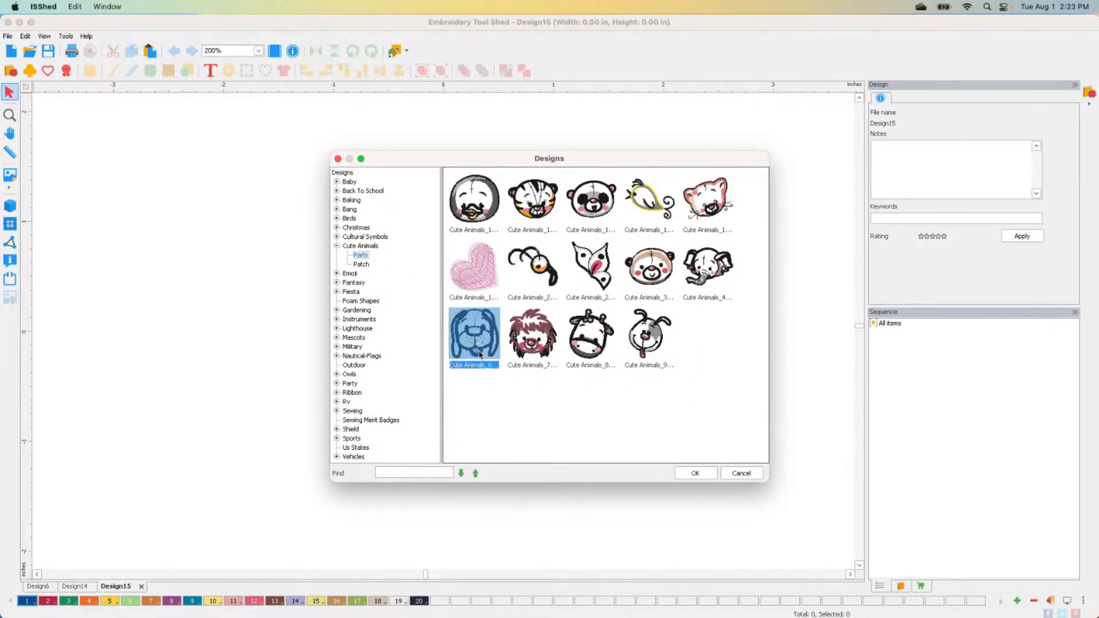
double_click(475, 339)
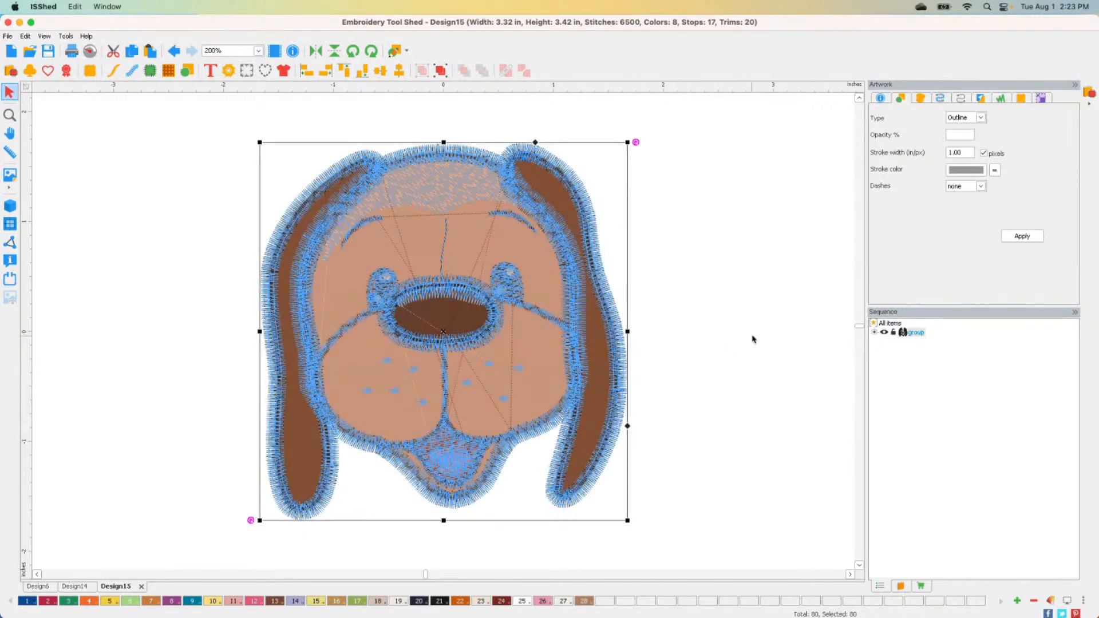
left_click(748, 326)
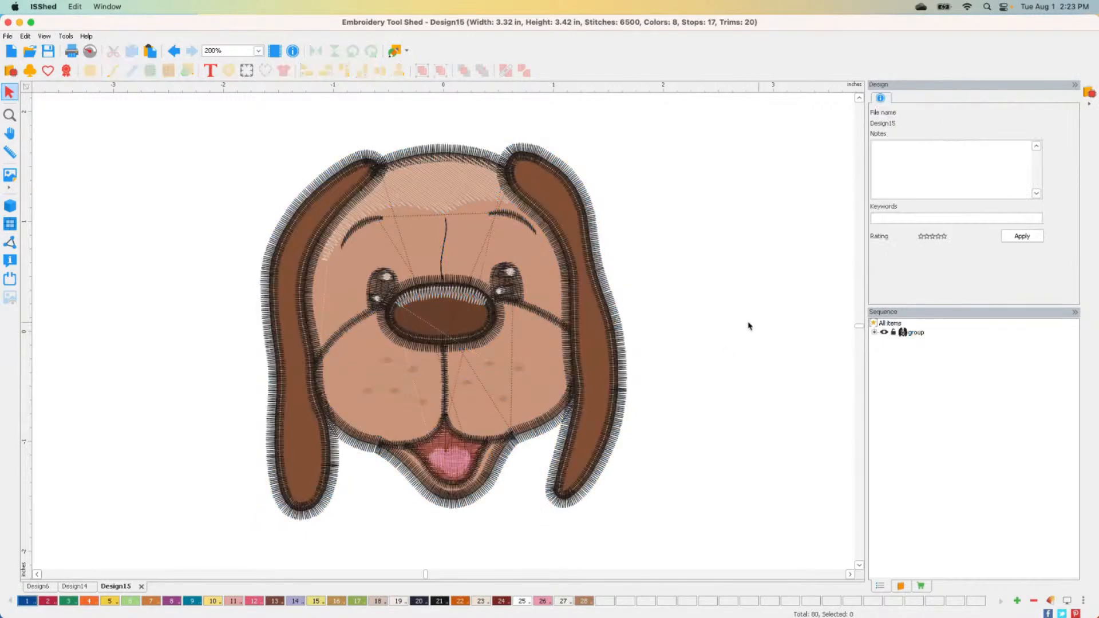
left_click(10, 206)
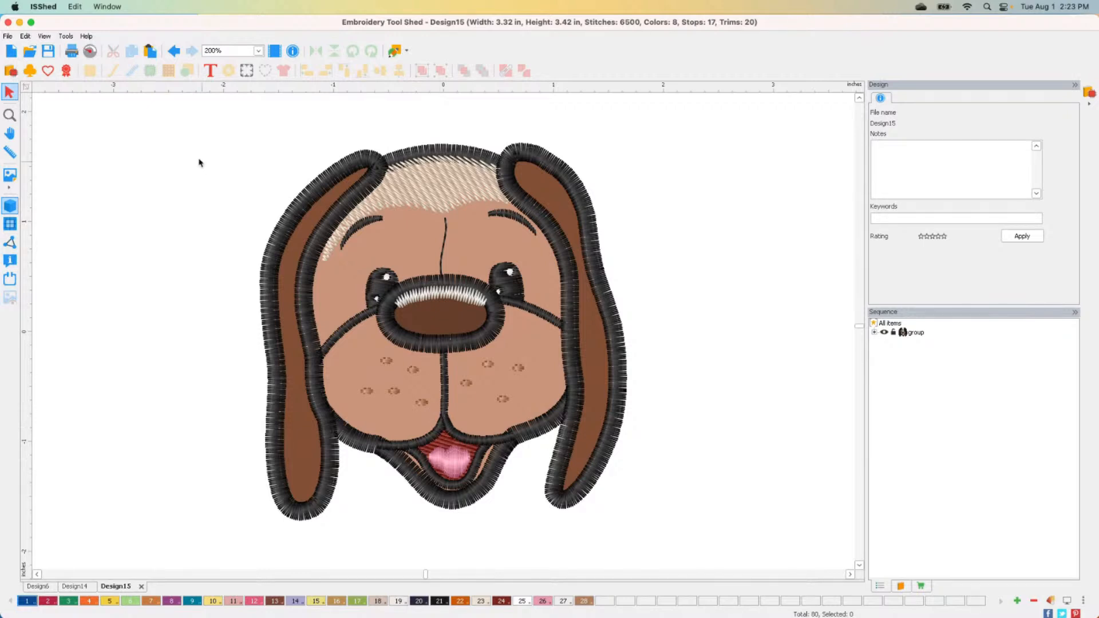
Start saving the puppy design as a new file in the C: drive's dime > Designs > AJ Designs folder
left_click(7, 37)
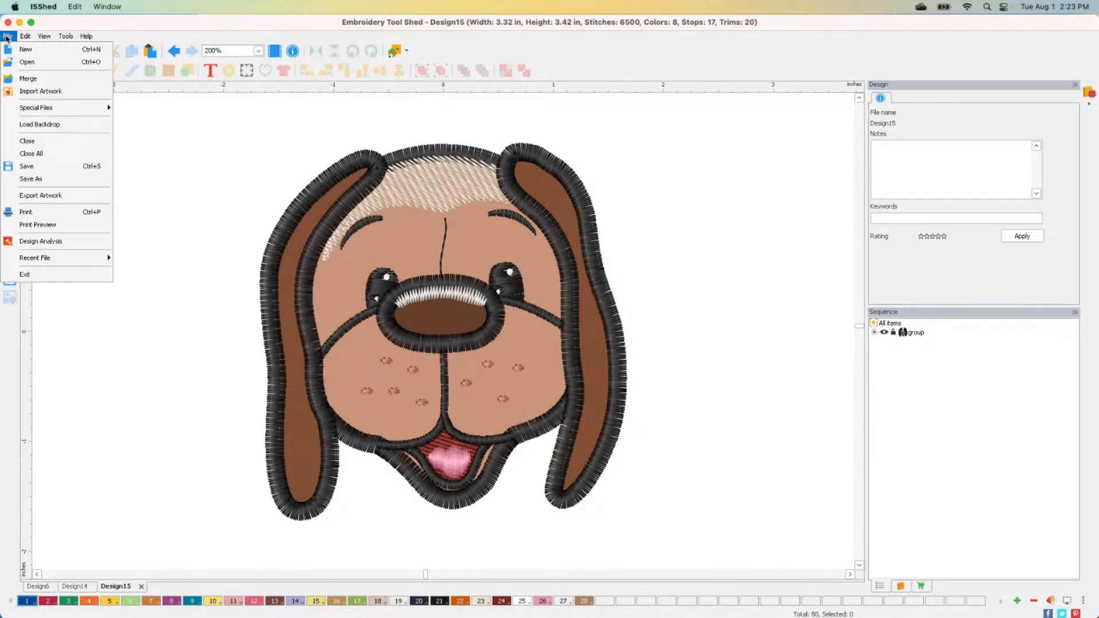
left_click(37, 182)
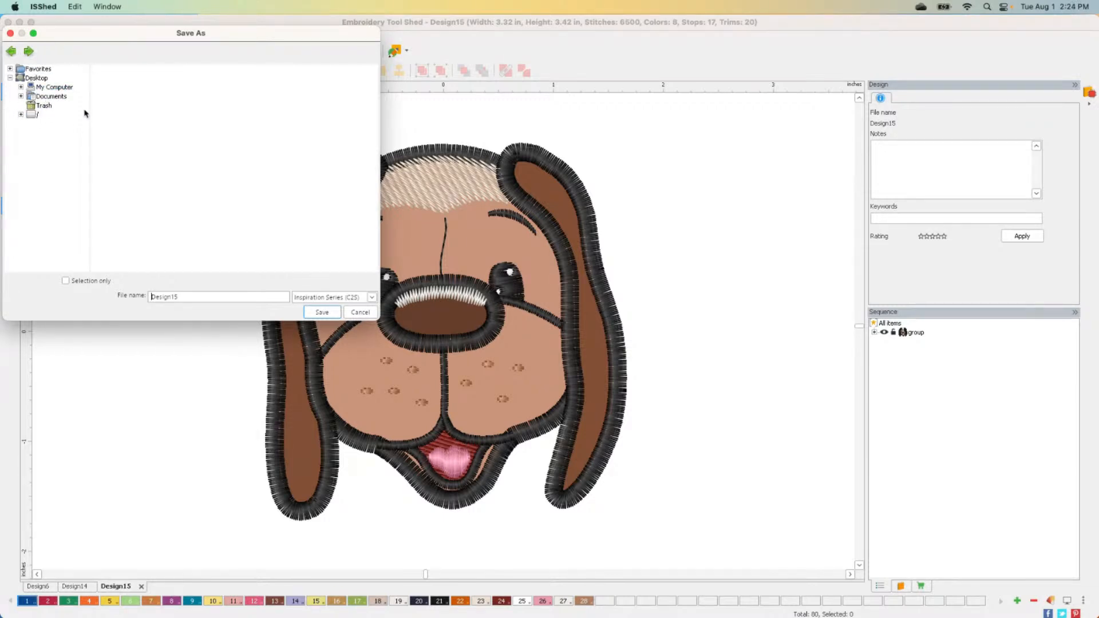
left_click(21, 87)
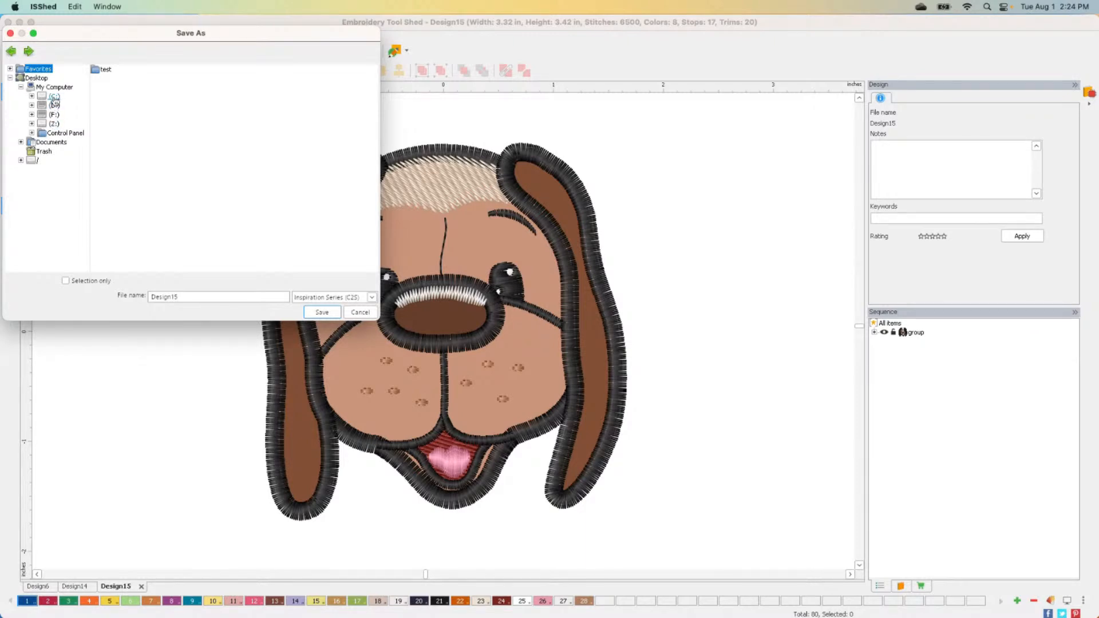
left_click(54, 96)
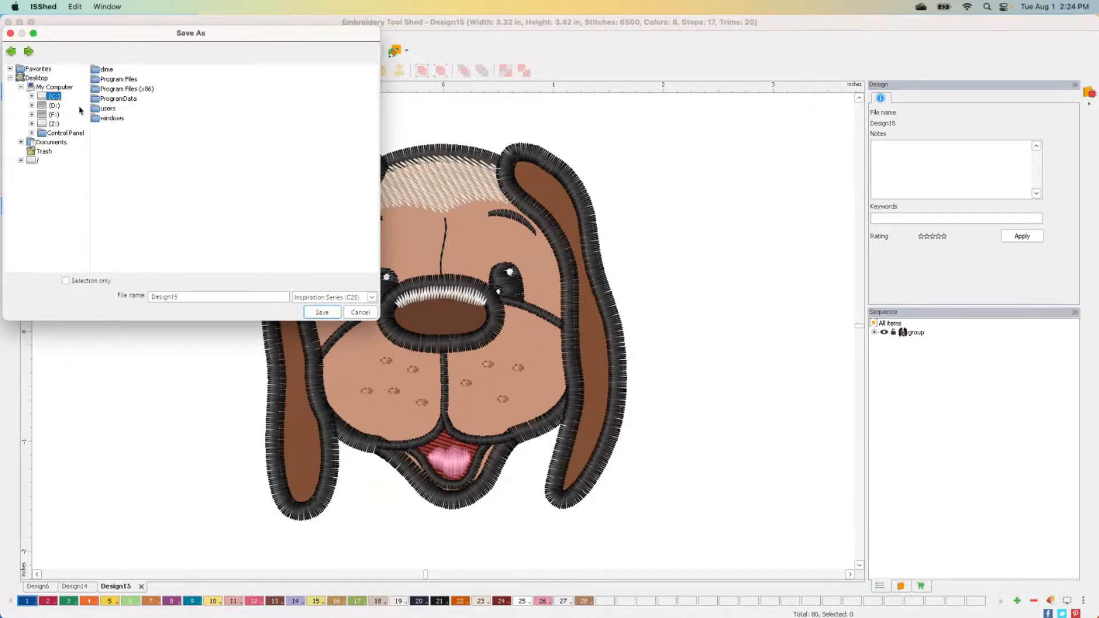
left_click(31, 97)
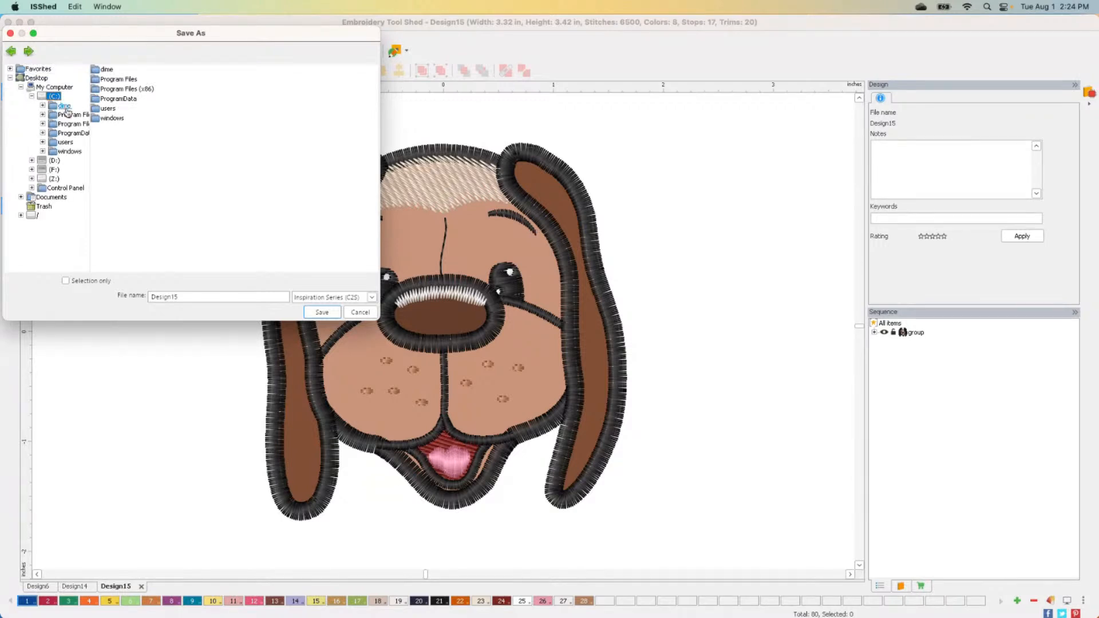
left_click(58, 106)
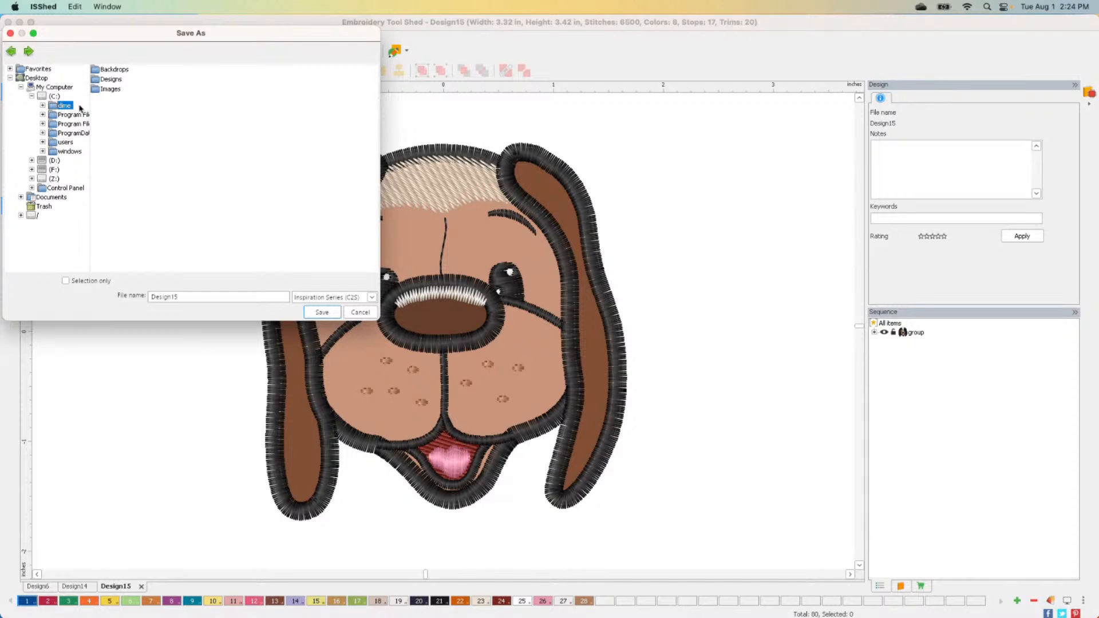
double_click(120, 81)
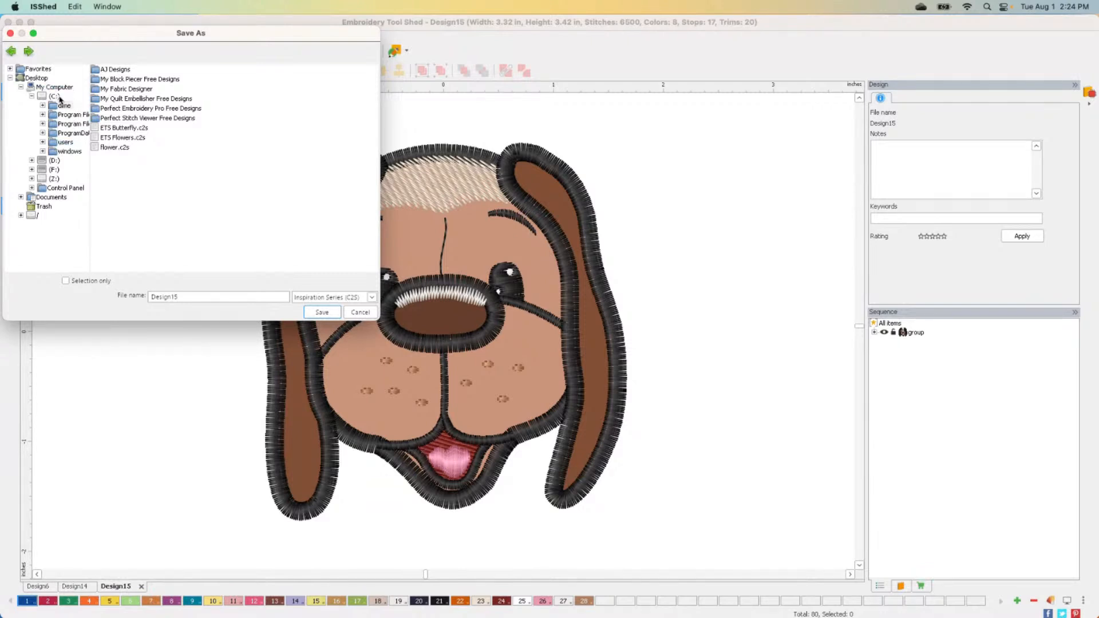
double_click(120, 70)
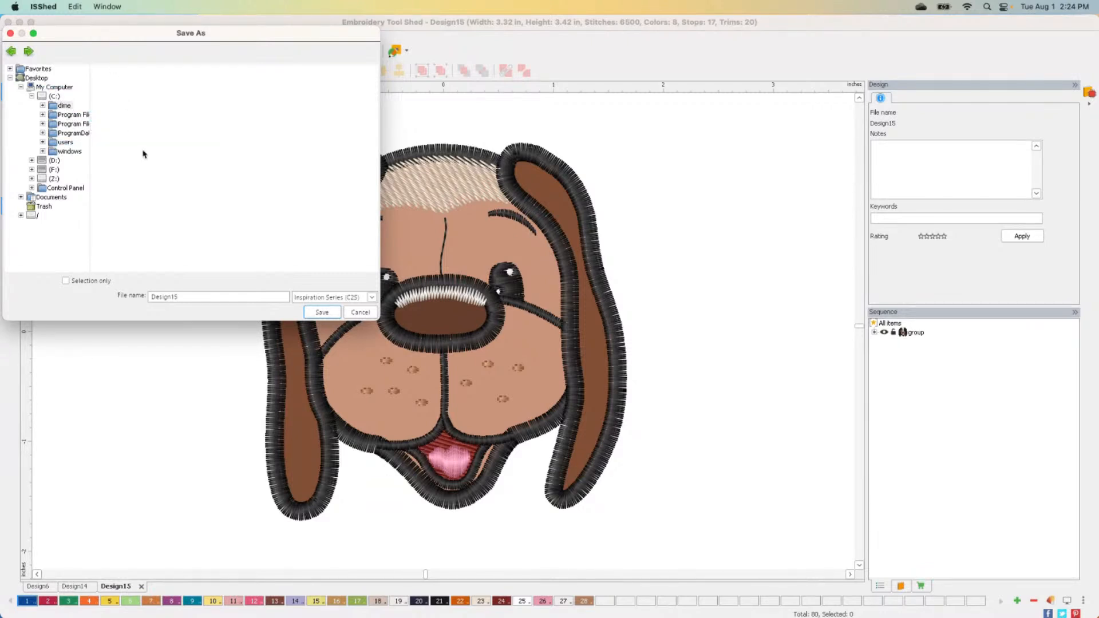
Name the file Puppy Face, choose the Baby Lock/Brother/Bernina (PES v8) format and save it
left_click(188, 299)
double_click(188, 297)
type("Puppy Face")
left_click(372, 297)
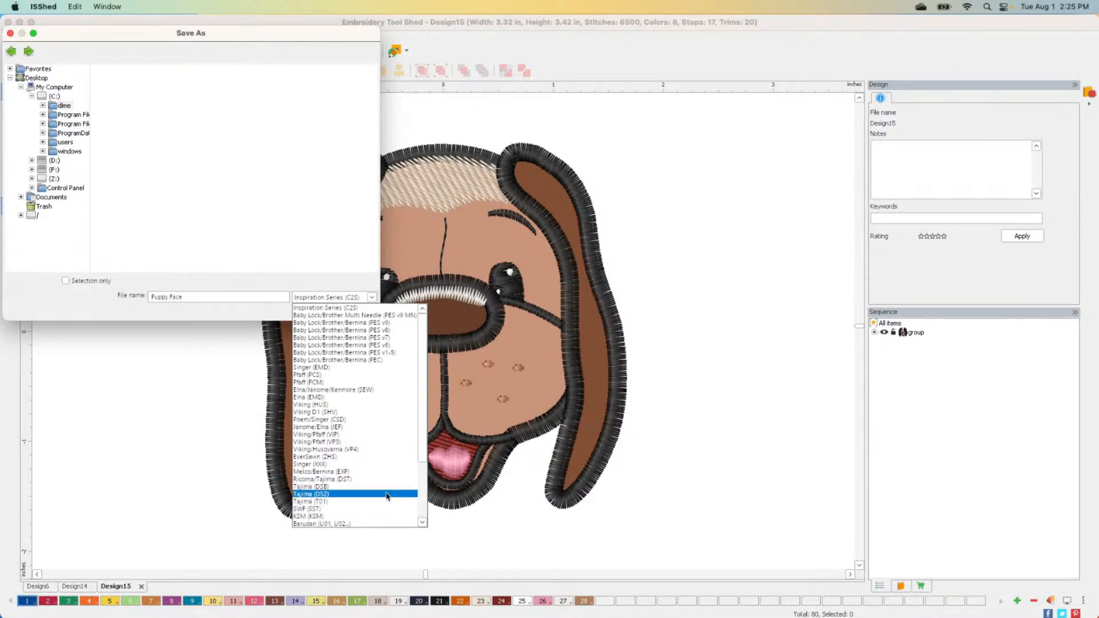
left_click(394, 330)
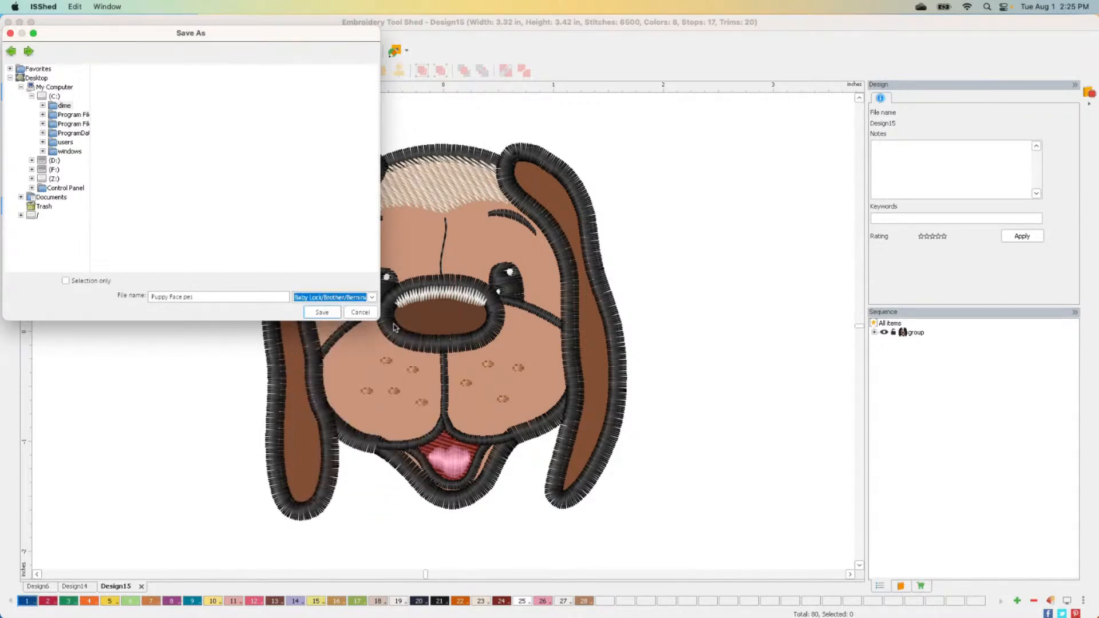
left_click(315, 314)
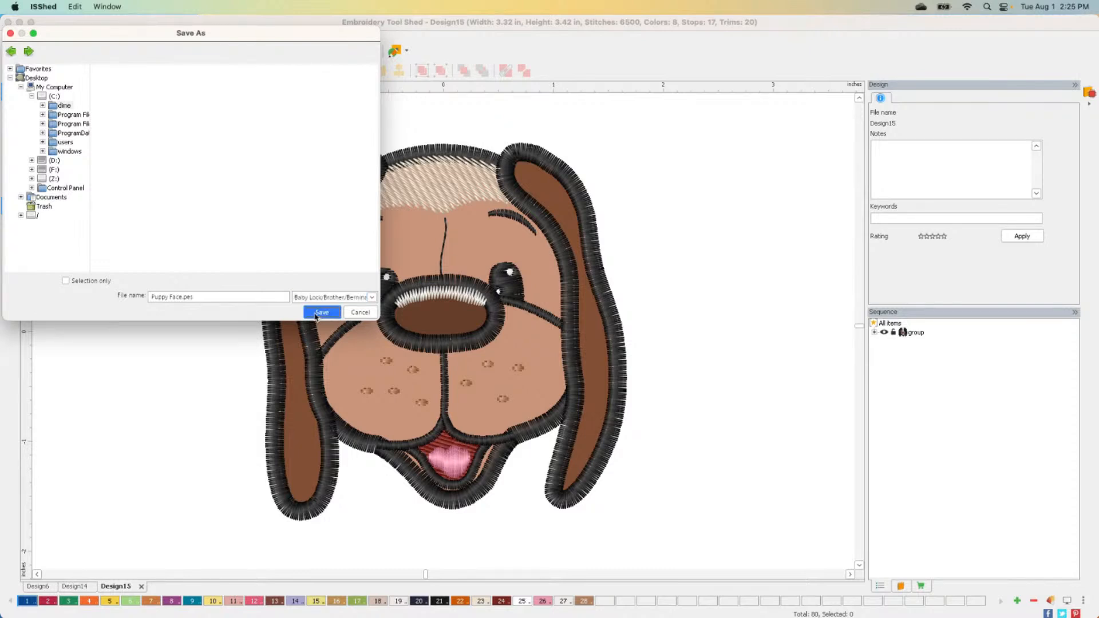
left_click(315, 313)
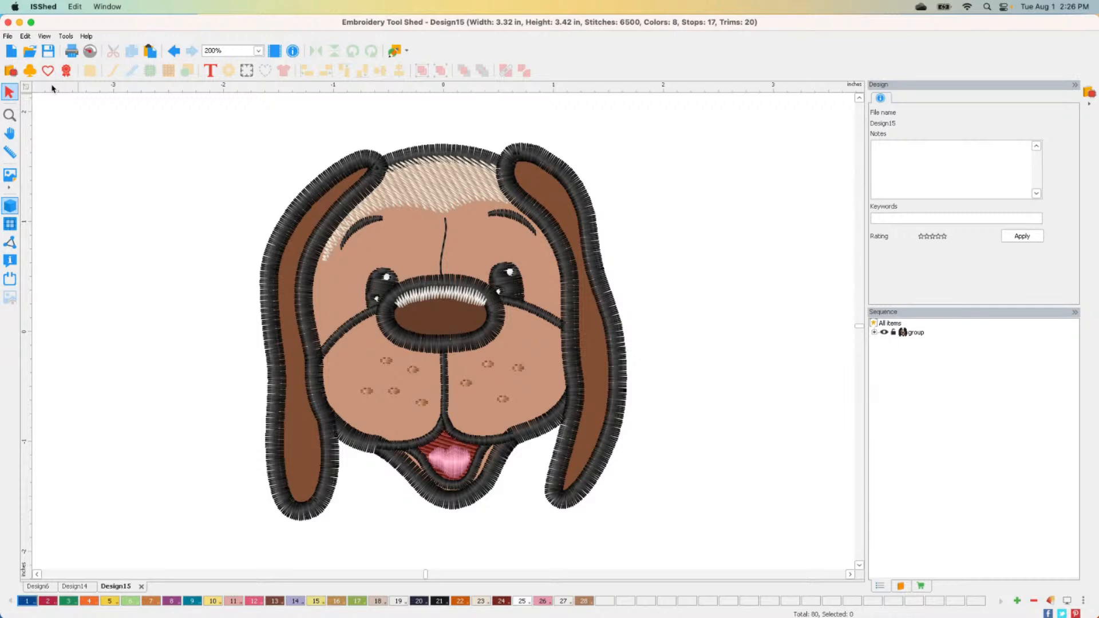
Look through the C: drive's dime > Designs folder in the Save As dialog, then close it without saving
left_click(8, 38)
mouse_move(35, 112)
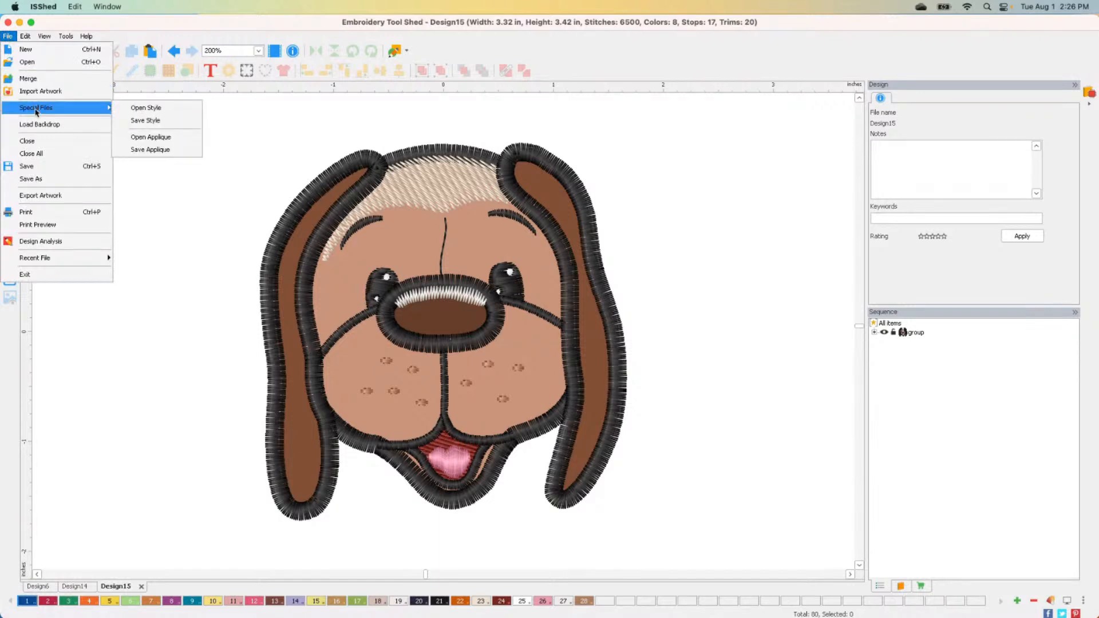
left_click(57, 179)
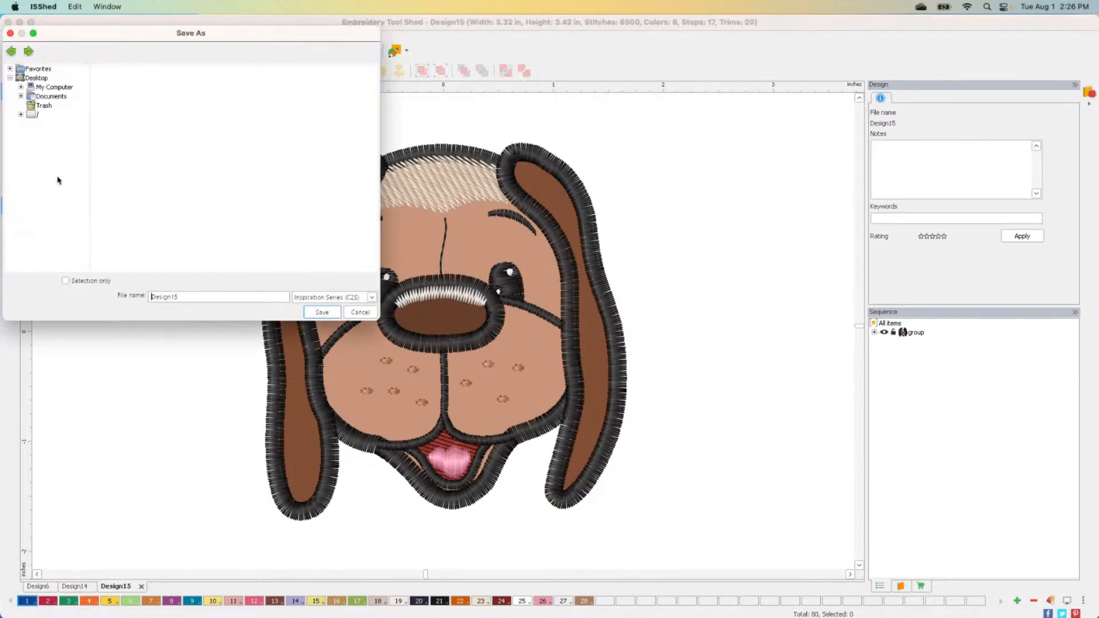
left_click(22, 87)
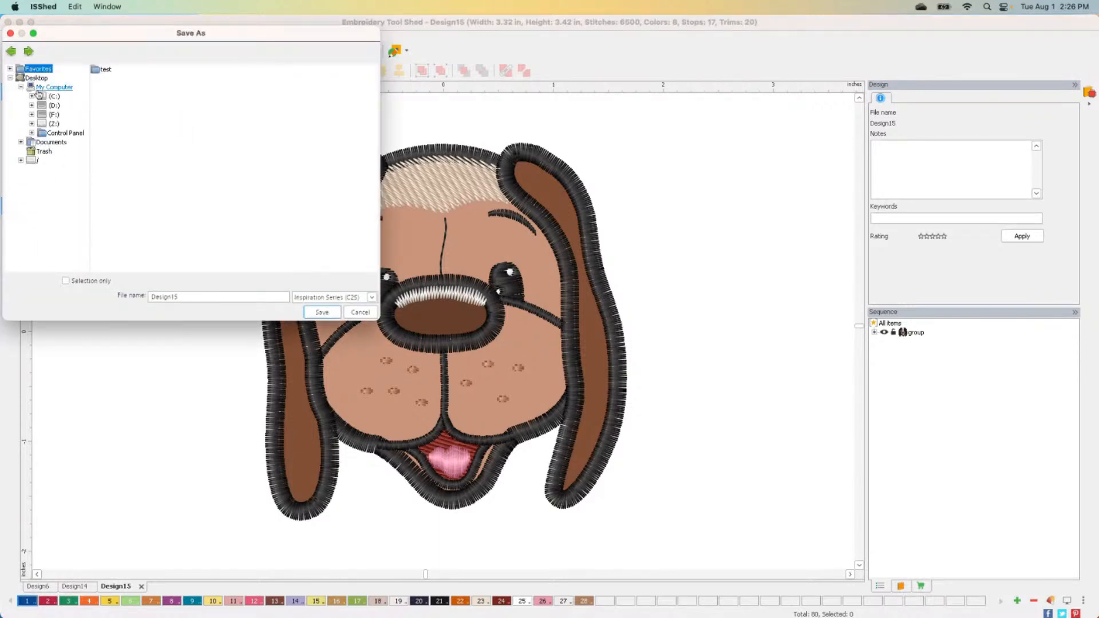
left_click(55, 97)
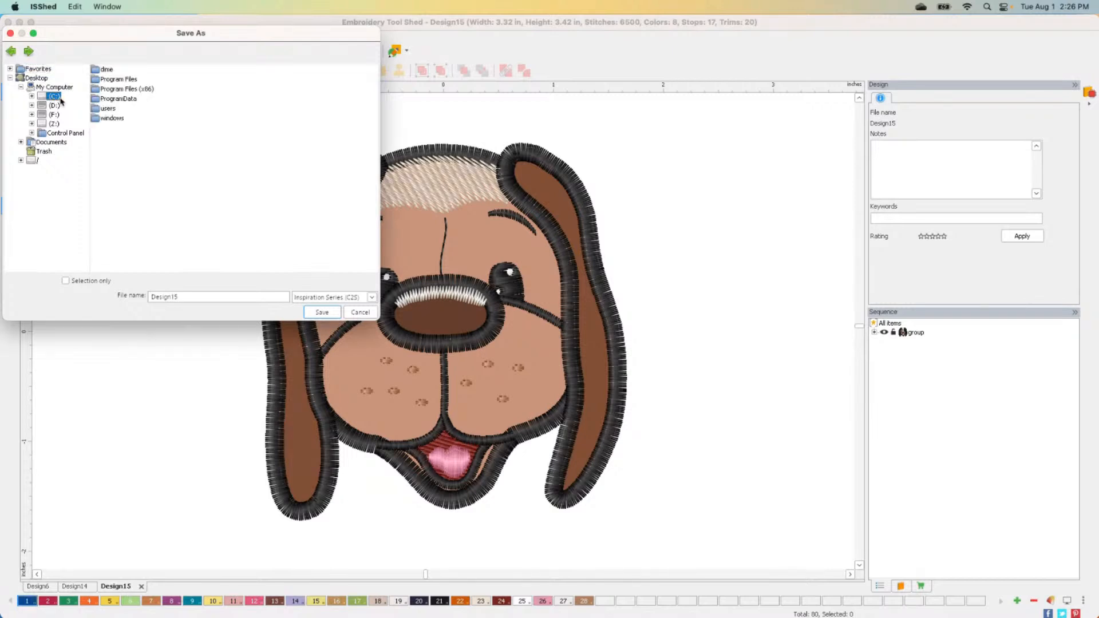
left_click(109, 70)
double_click(111, 71)
double_click(114, 80)
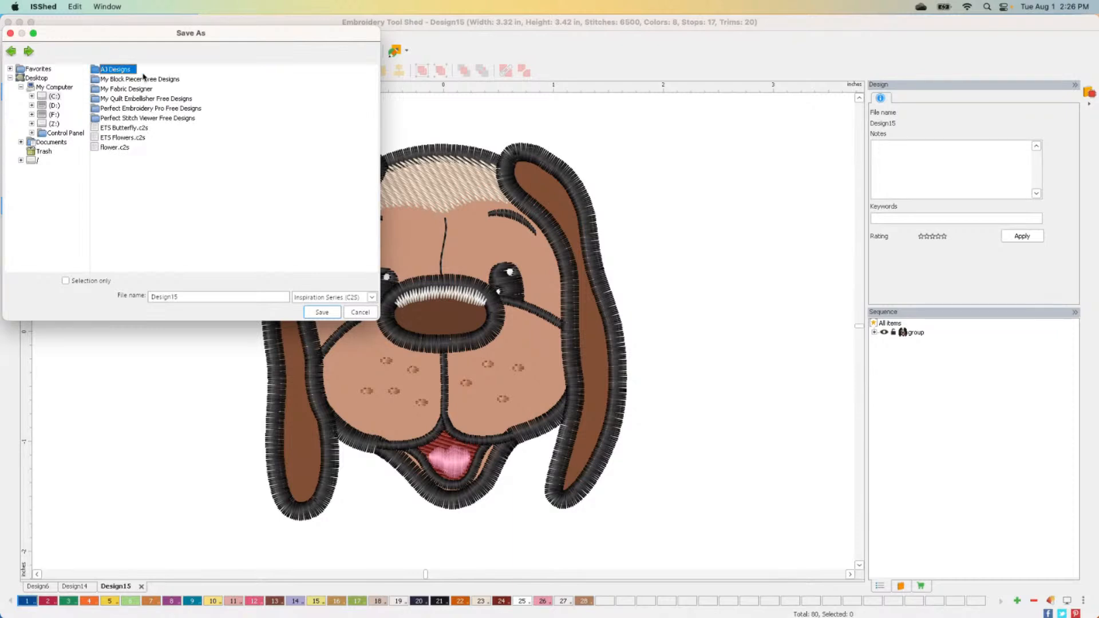
left_click(354, 311)
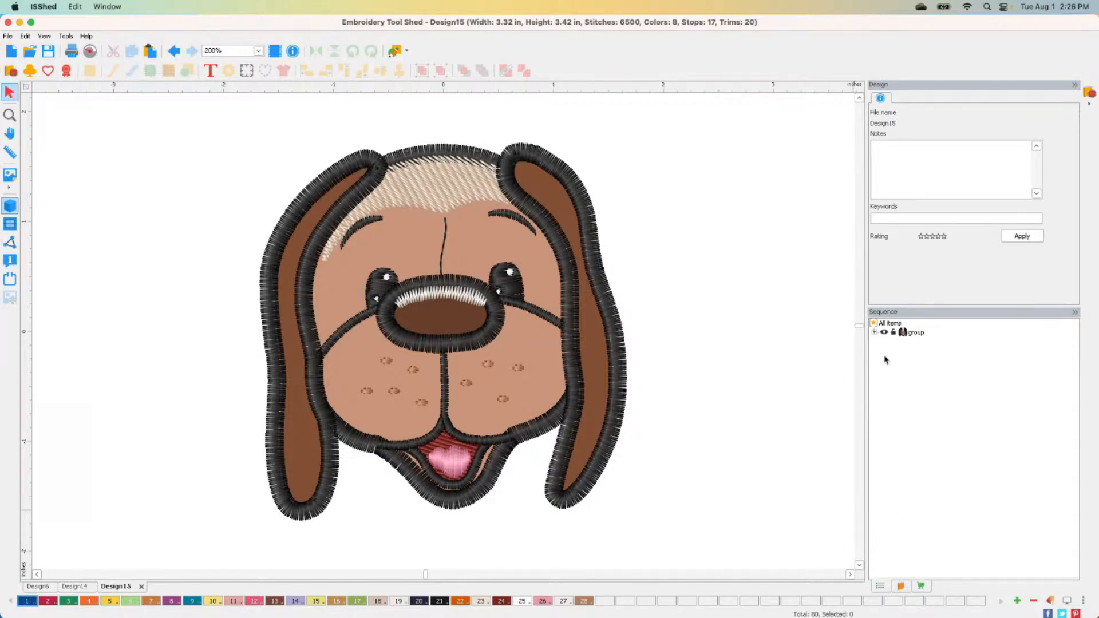
Open ETS Butterfly.c2s from the main Designs library folder and display it in the realistic 3D view
left_click(873, 333)
left_click(935, 343)
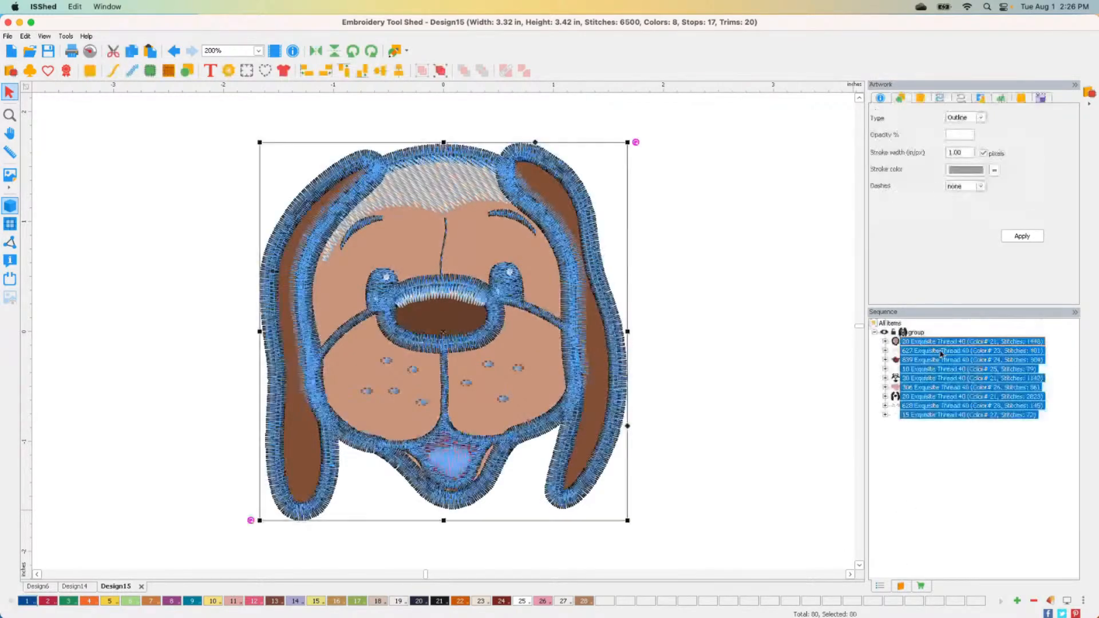
left_click(900, 587)
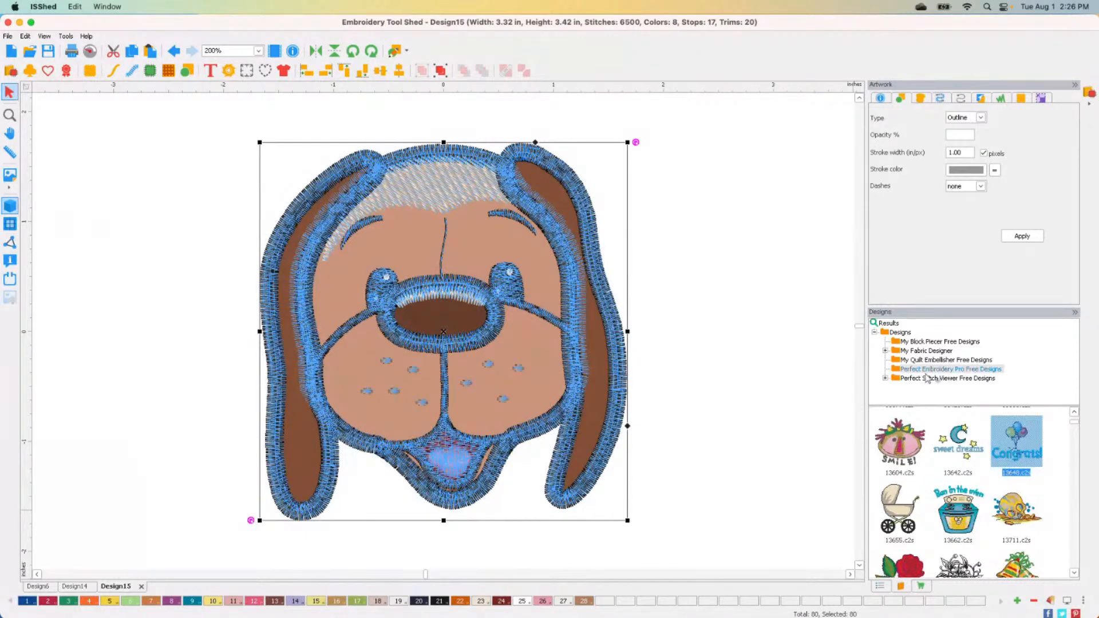
left_click(900, 332)
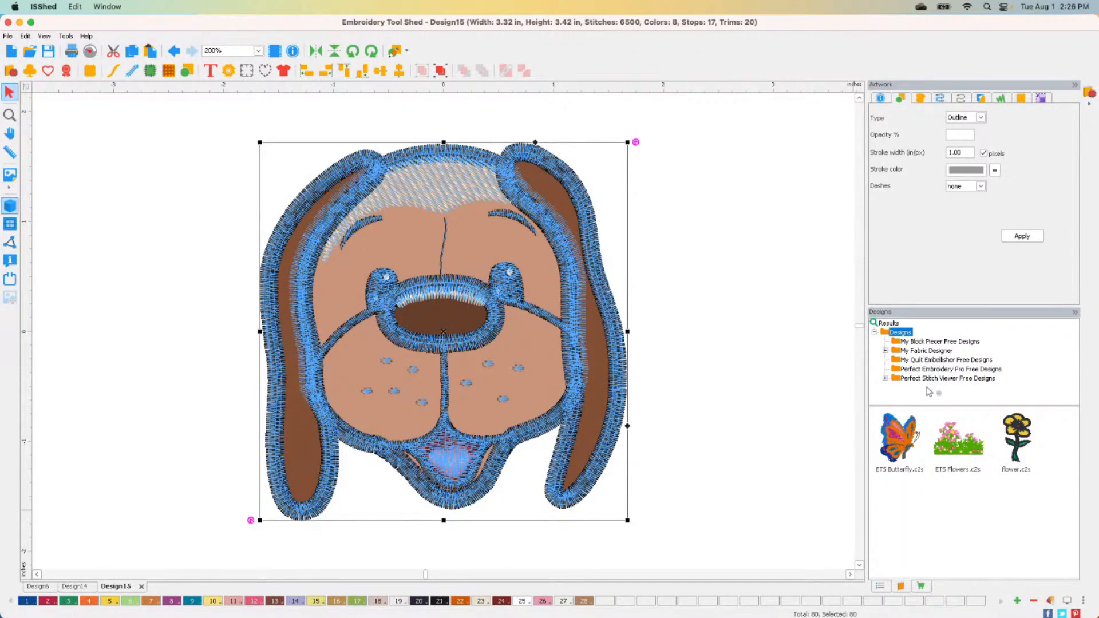
left_click(903, 451)
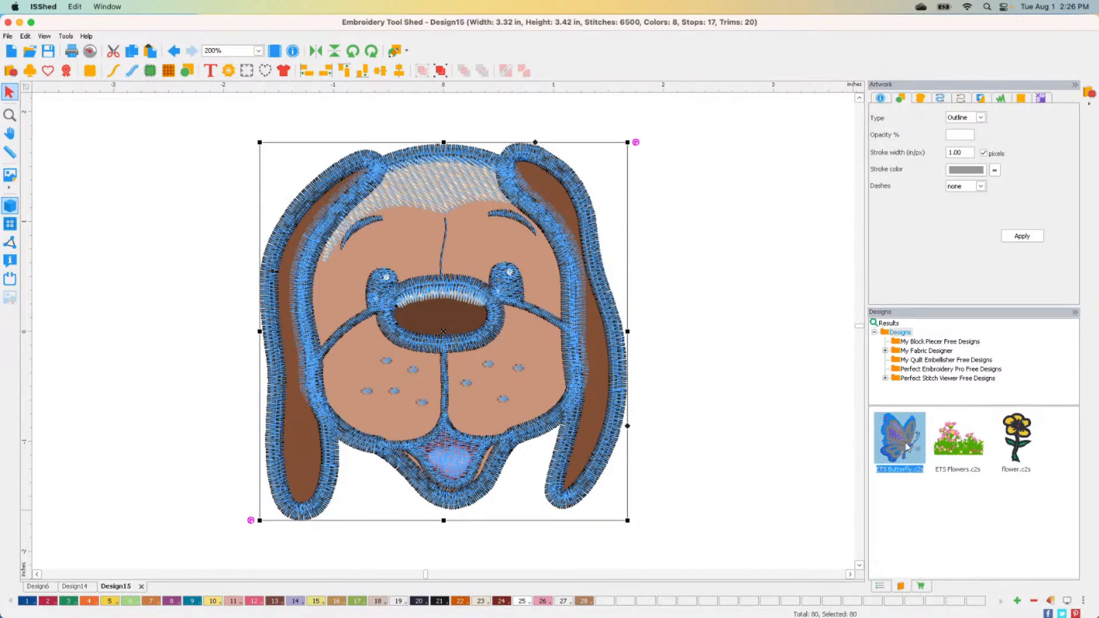
double_click(904, 441)
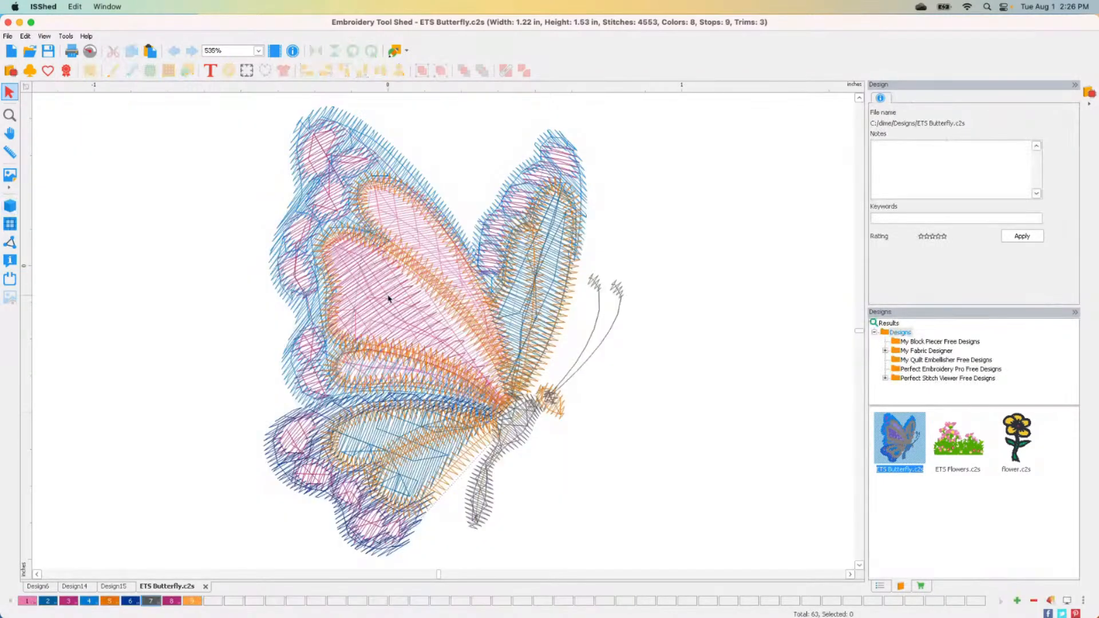
left_click(9, 205)
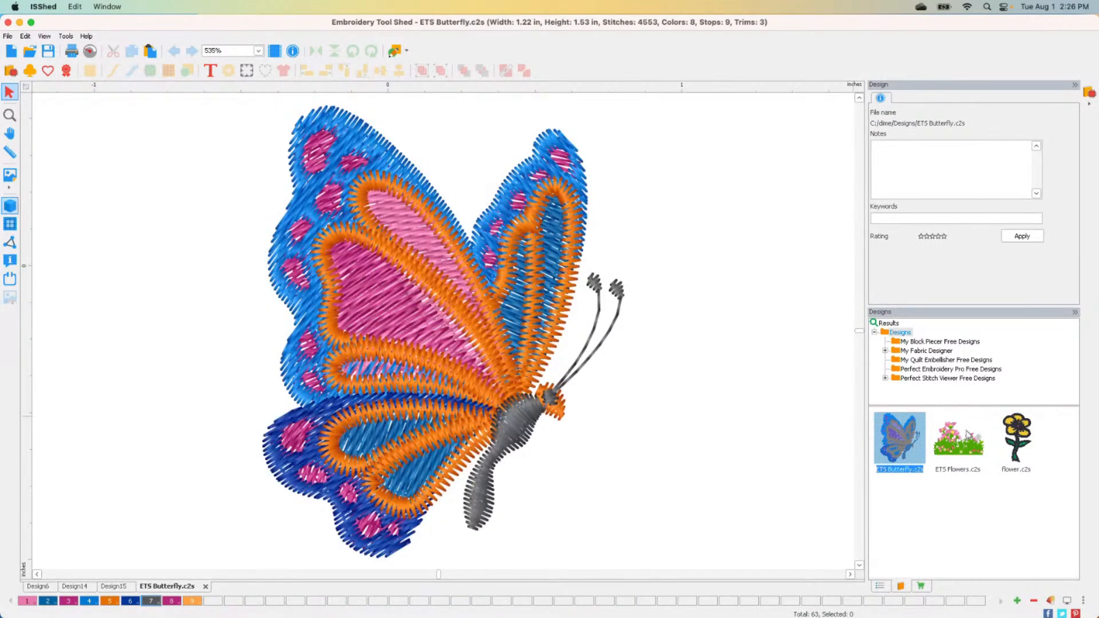
Add ETS Flowers.c2s to the butterfly design, move the flowers below the butterfly and fit everything in view
left_click(972, 451)
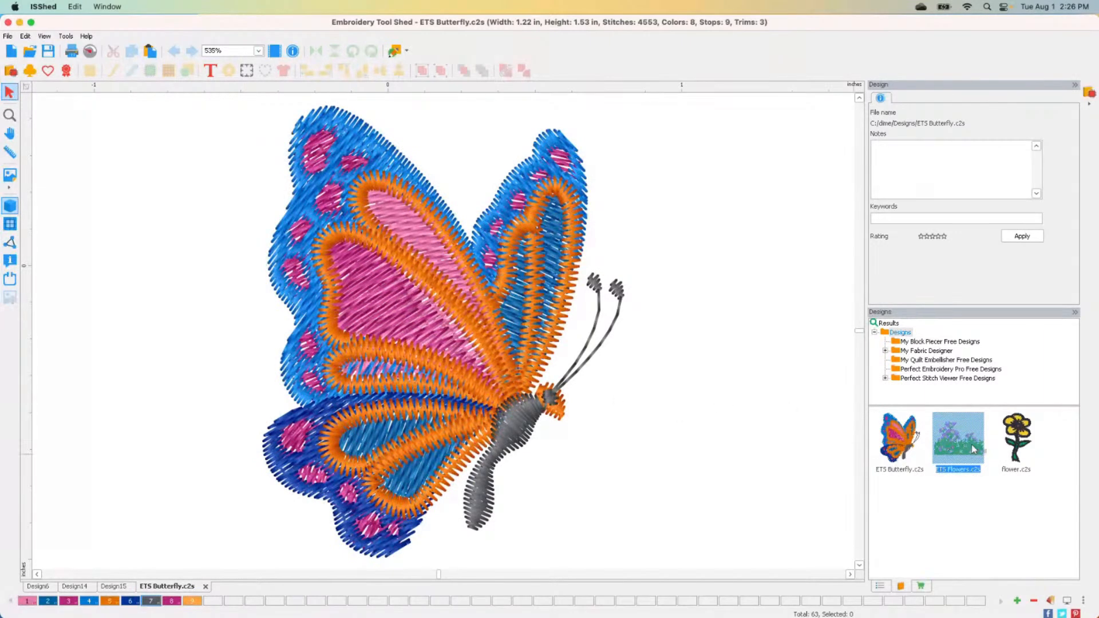
left_click_drag(704, 443, 688, 442)
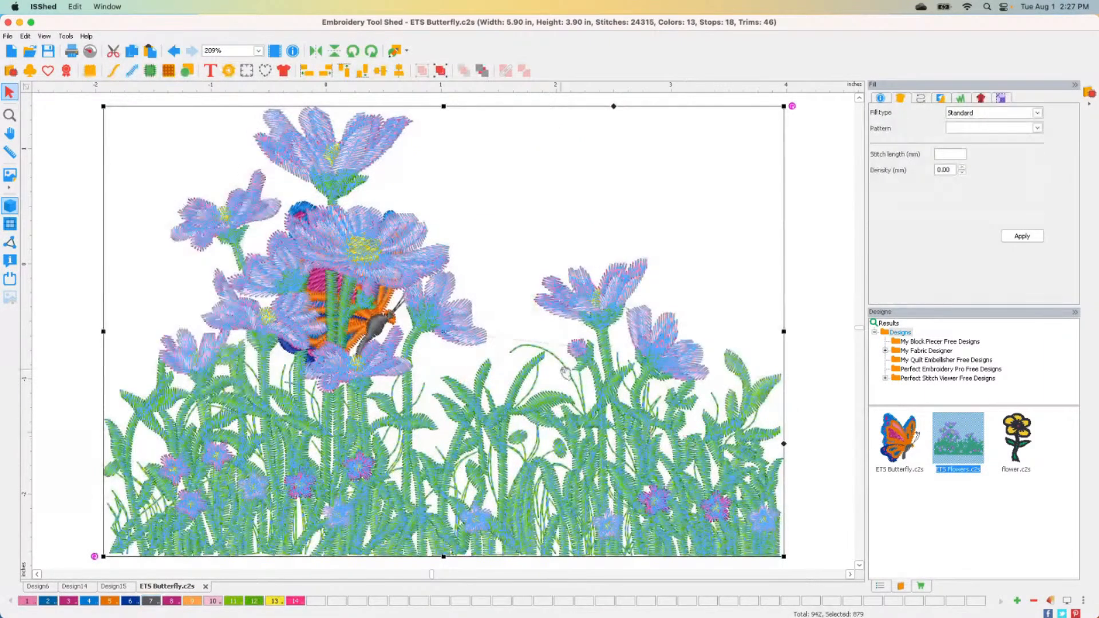
left_click_drag(492, 397, 356, 587)
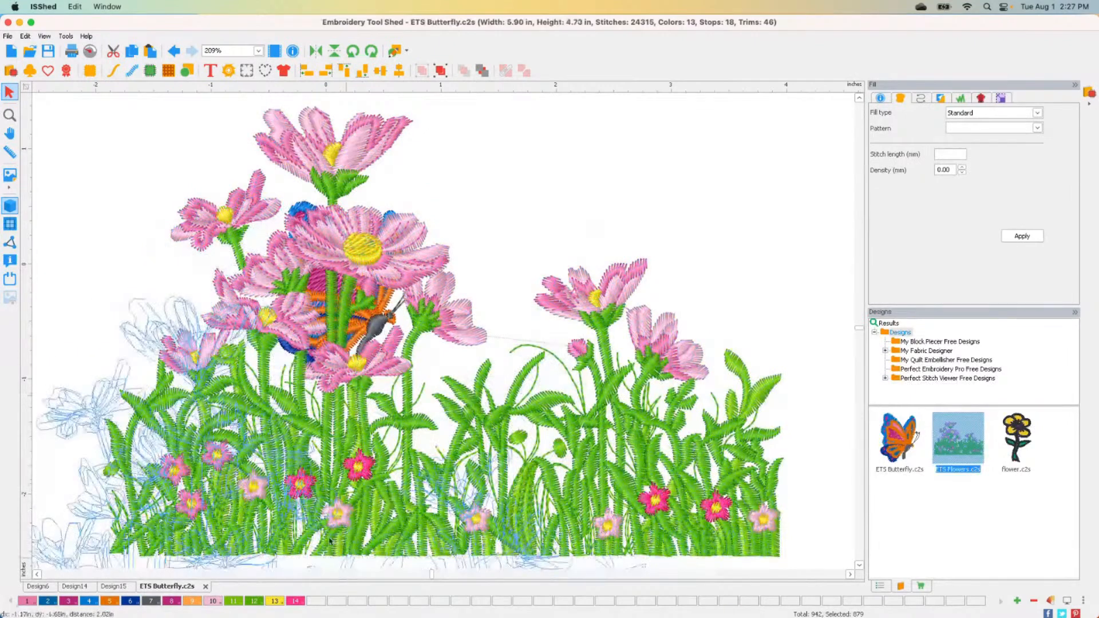
double_click(10, 116)
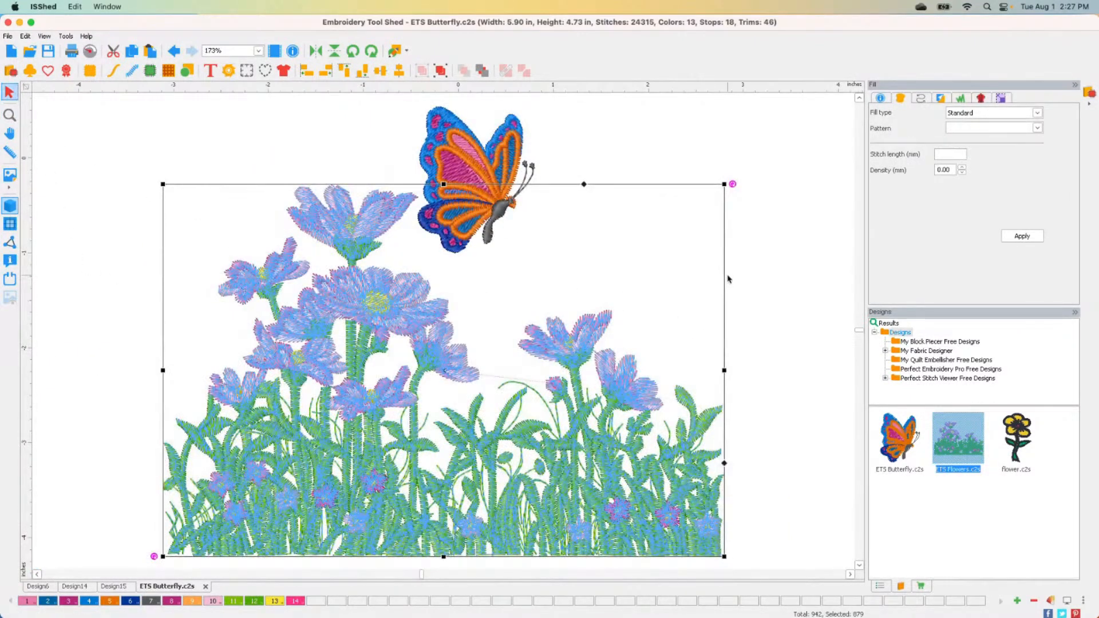
left_click(739, 310)
left_click(483, 195)
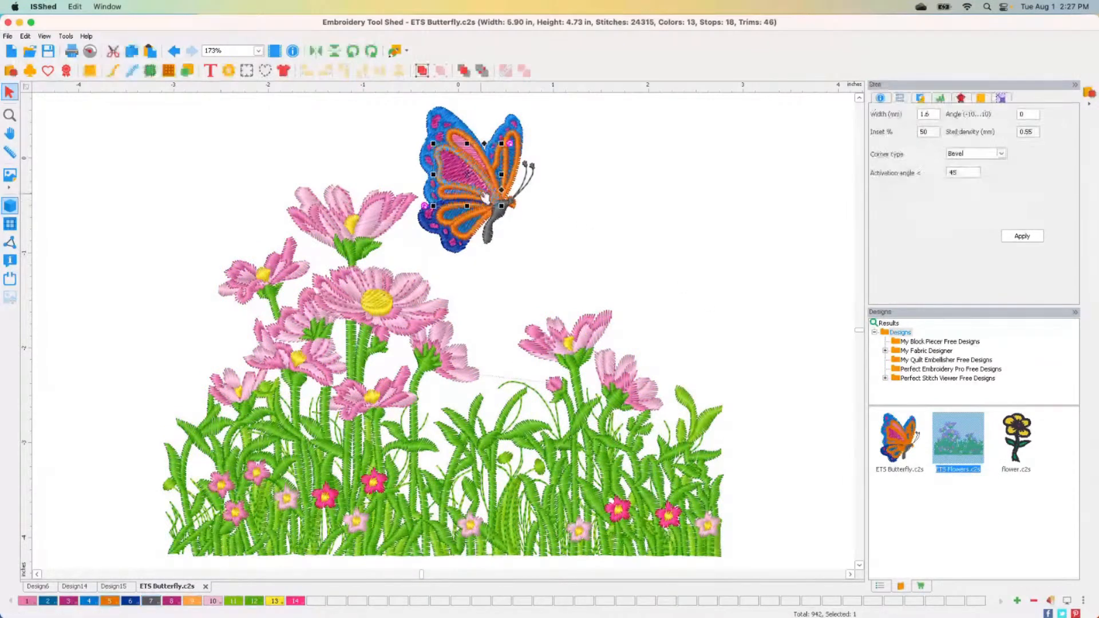
Show the Designs library folder's contents in Finder, locate Puppy Face.pes inside AJ Designs, then close the window
right_click(899, 335)
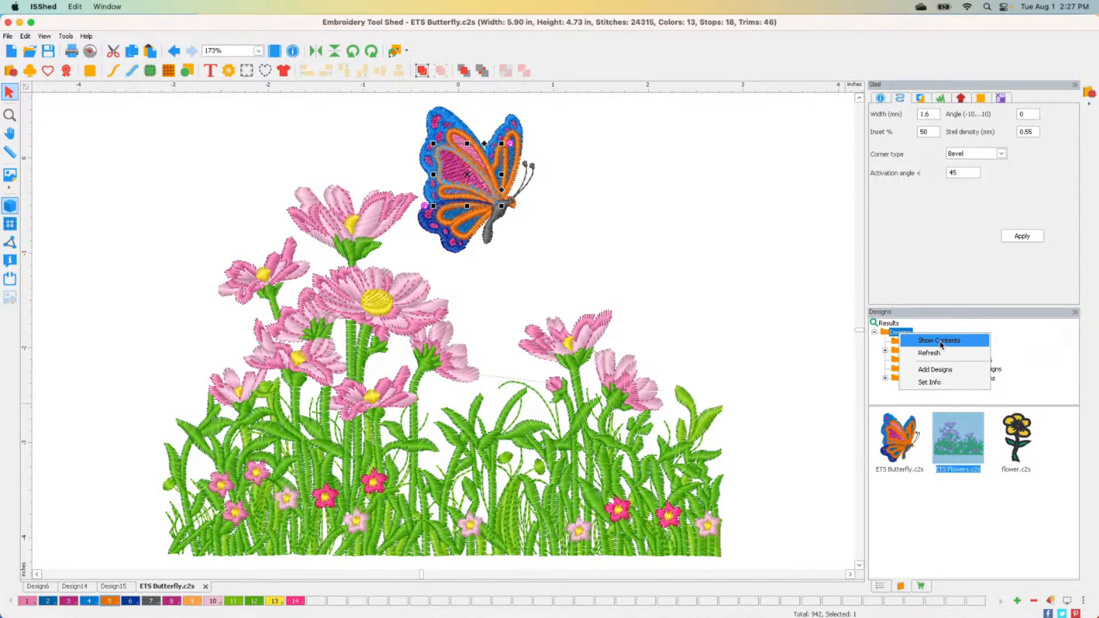
right_click(900, 333)
right_click(898, 332)
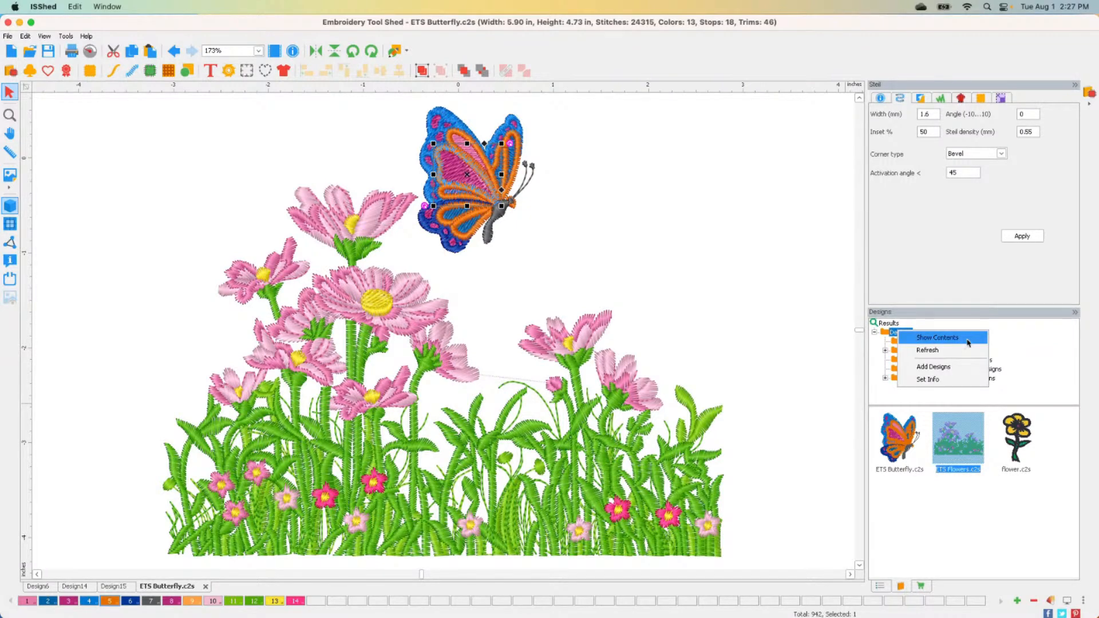
left_click(927, 338)
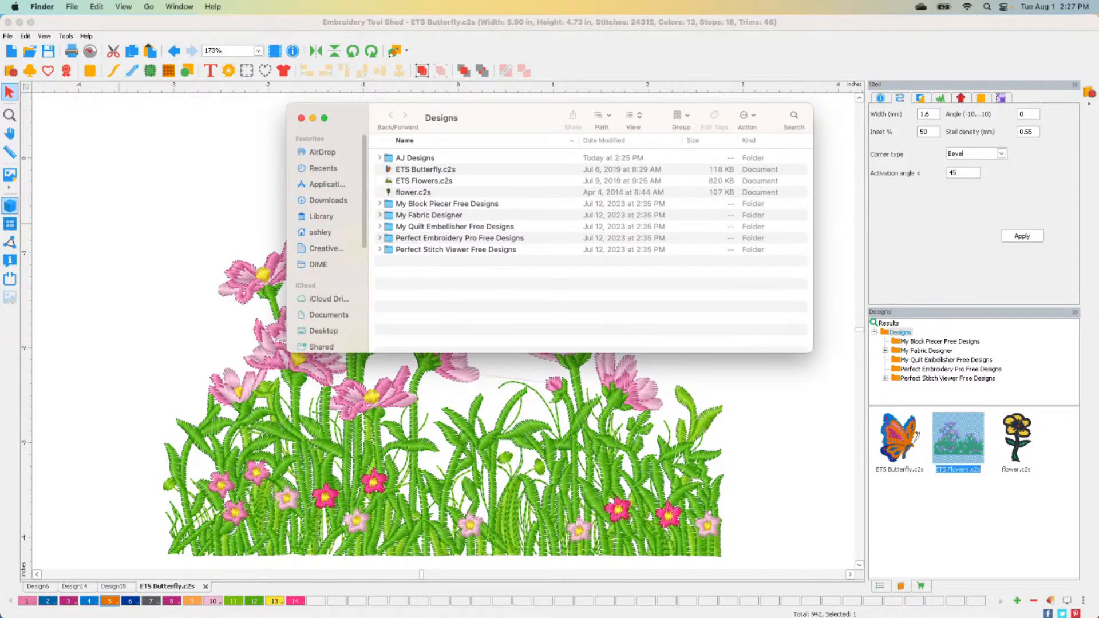
left_click(411, 159)
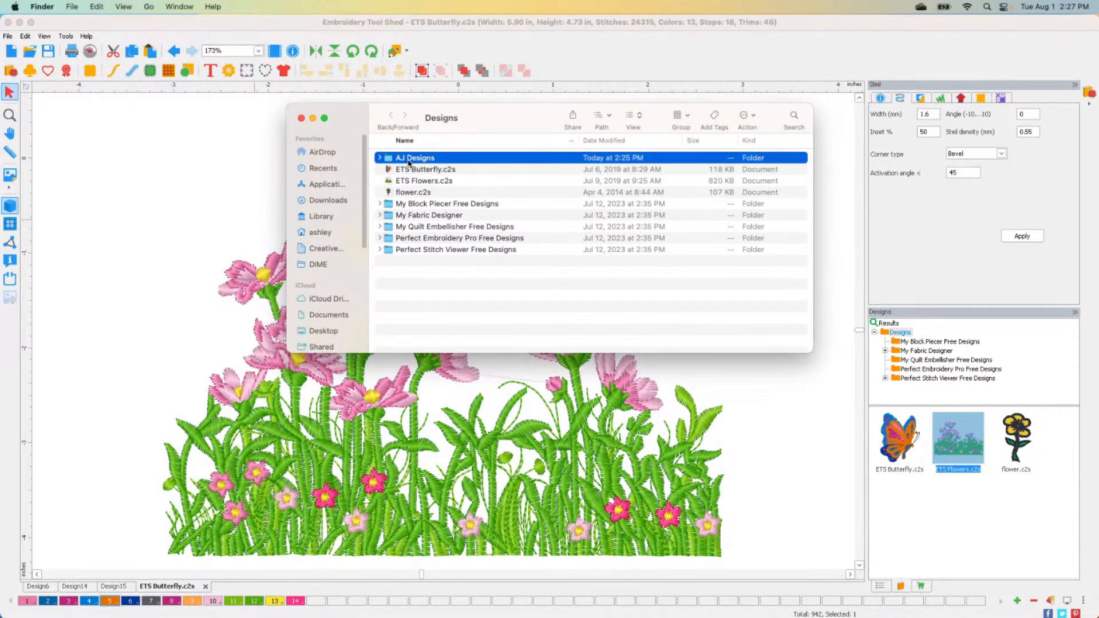
double_click(414, 159)
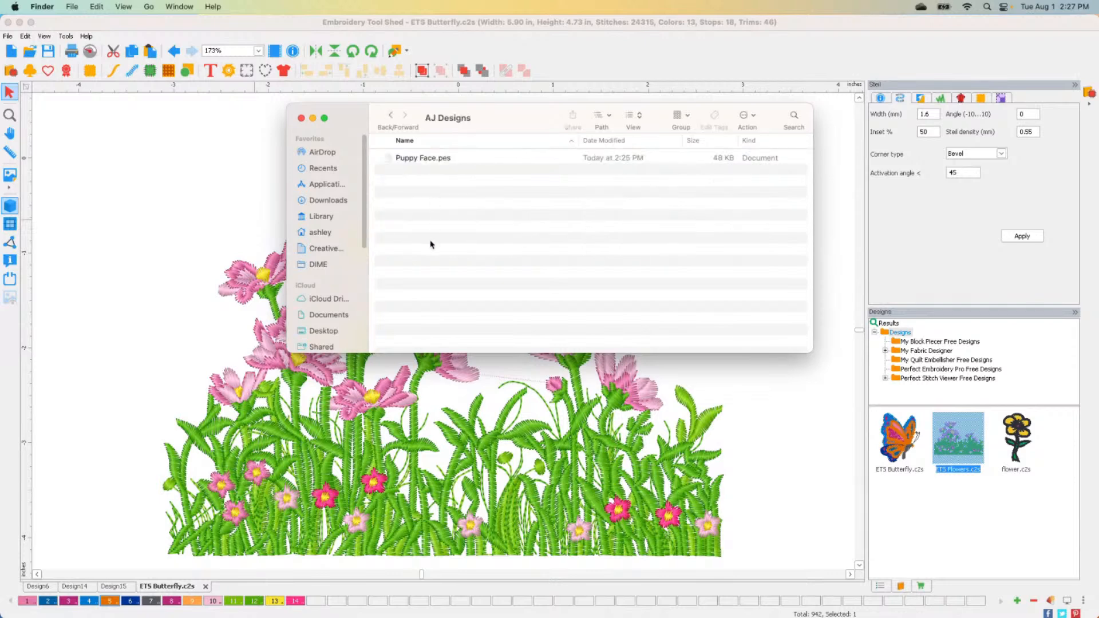
left_click(424, 159)
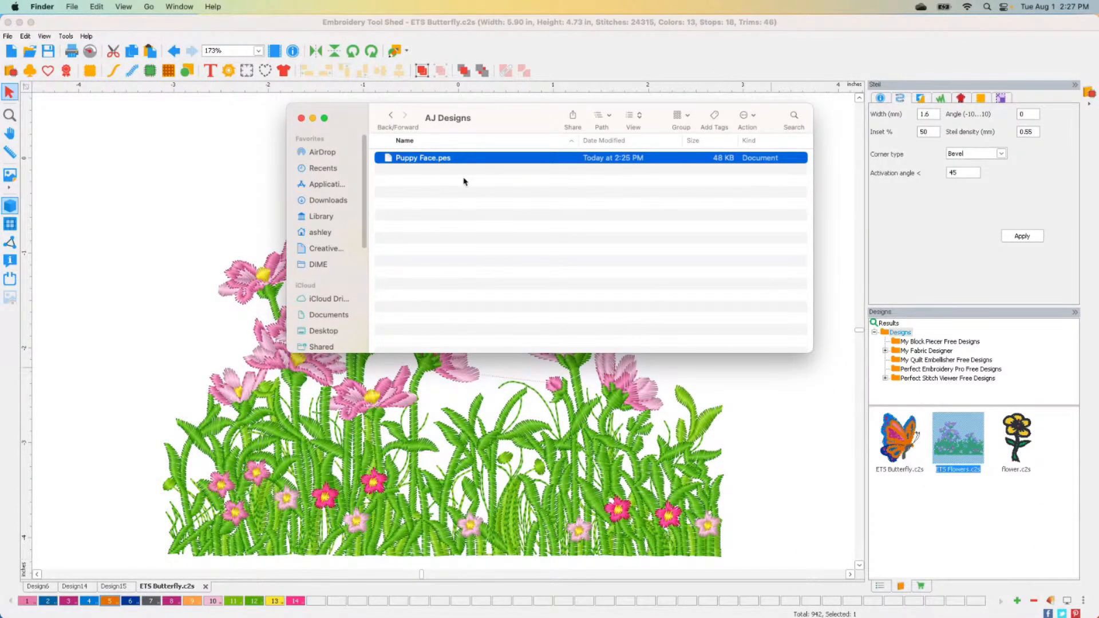
left_click(301, 118)
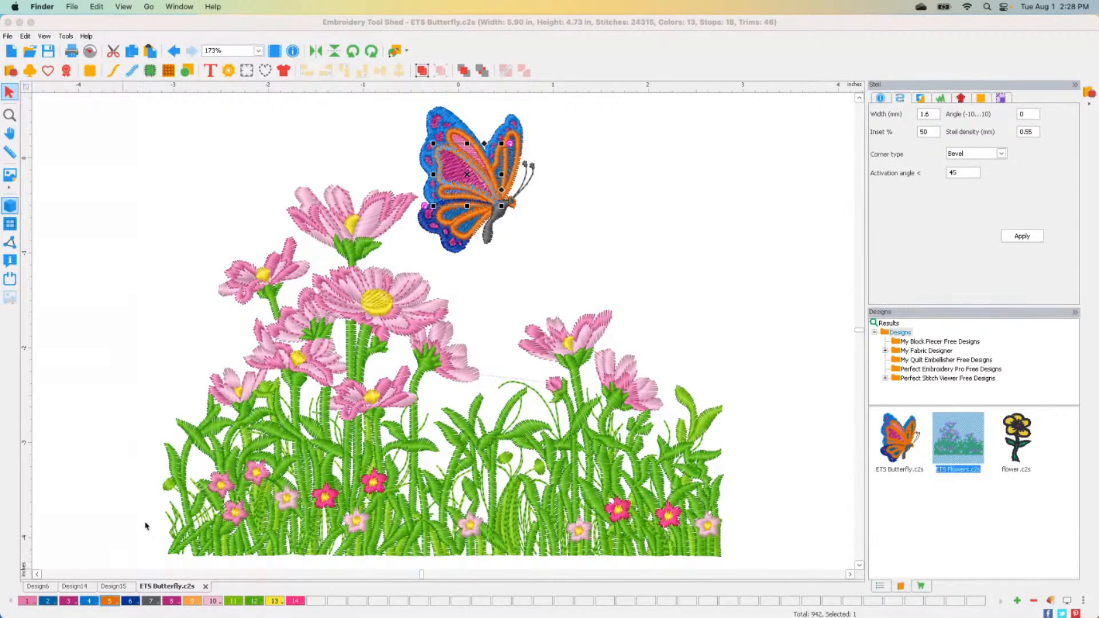
Start a new design, insert the Cute Animals_2 butterfly from the Animals charms and display it in the realistic 3D view
left_click(12, 53)
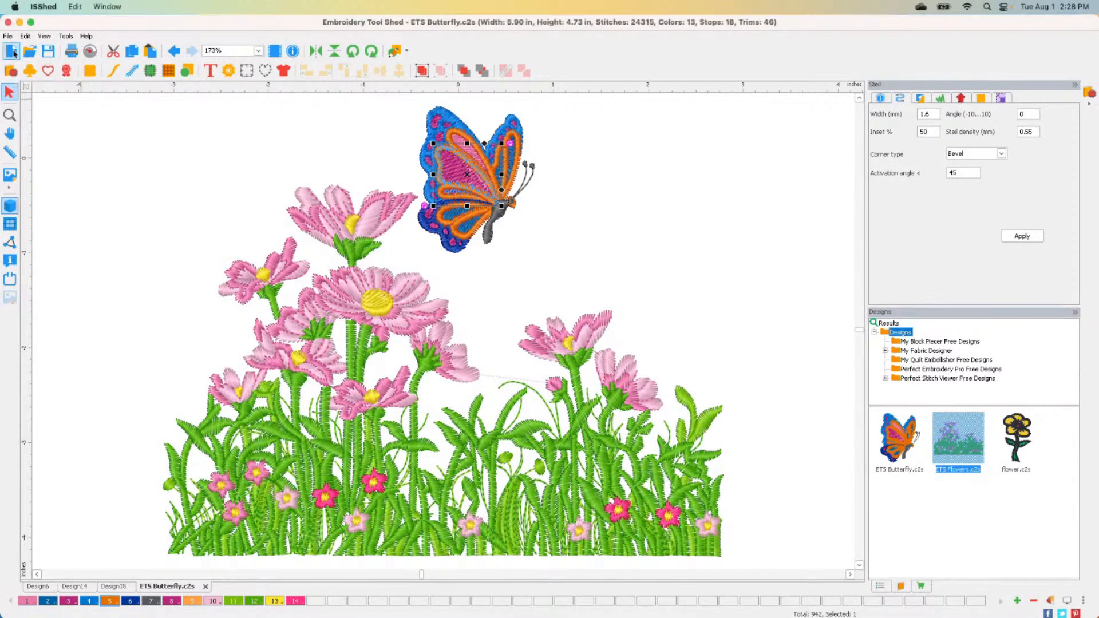
left_click(12, 52)
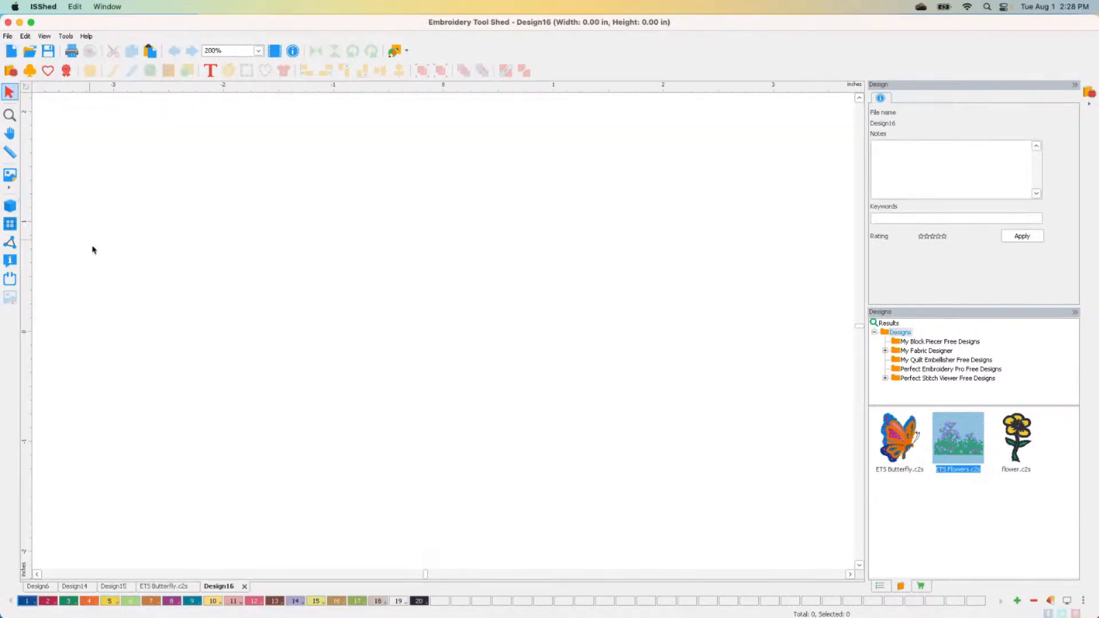
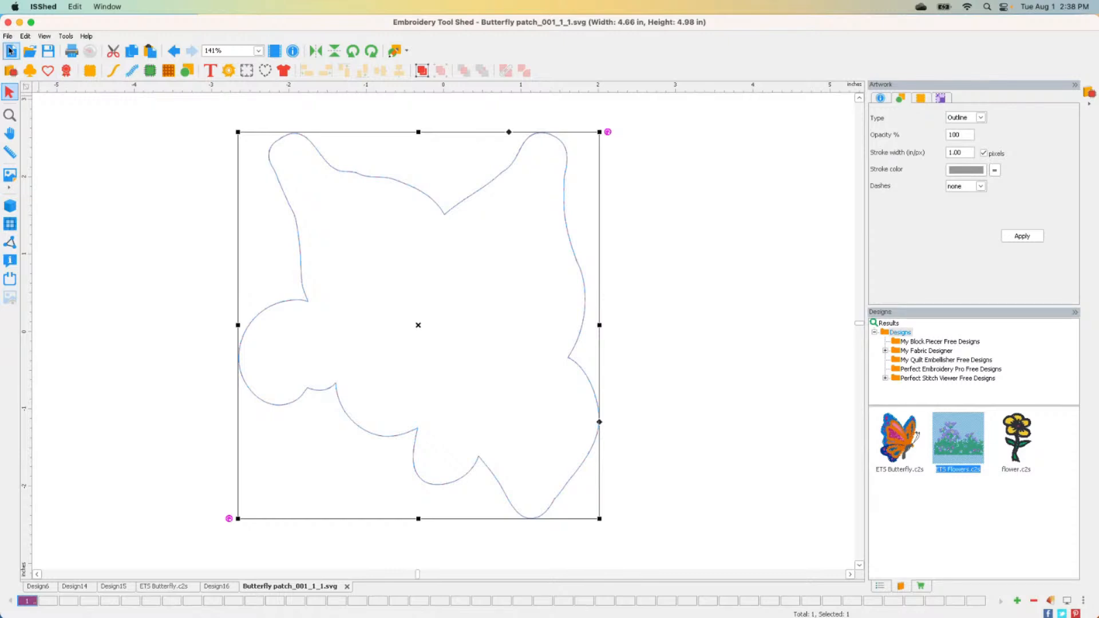
left_click(11, 52)
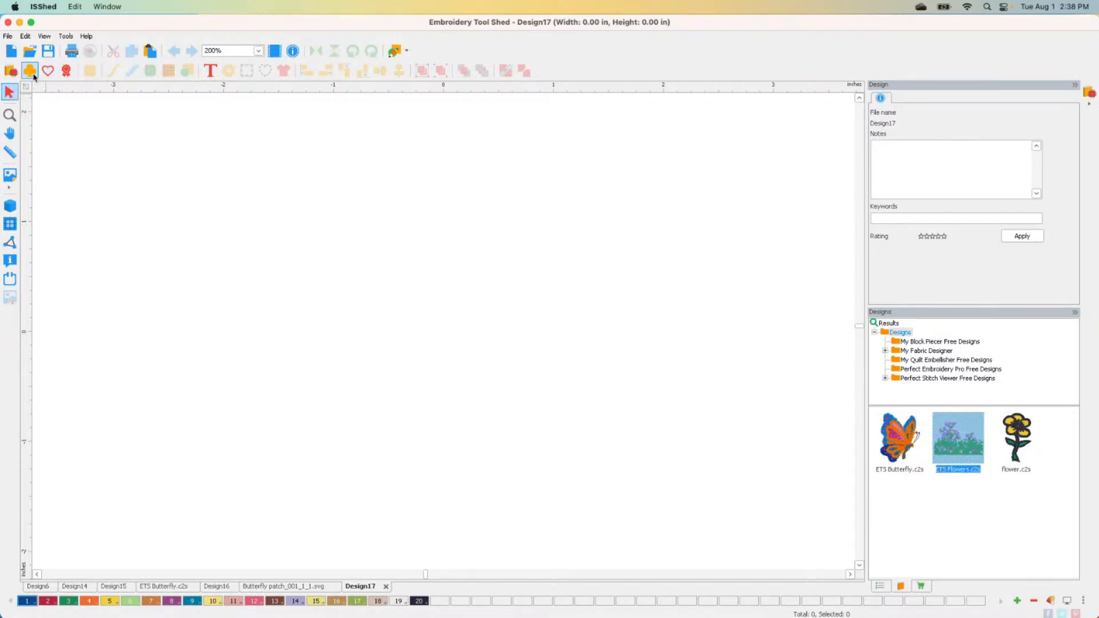
left_click(31, 71)
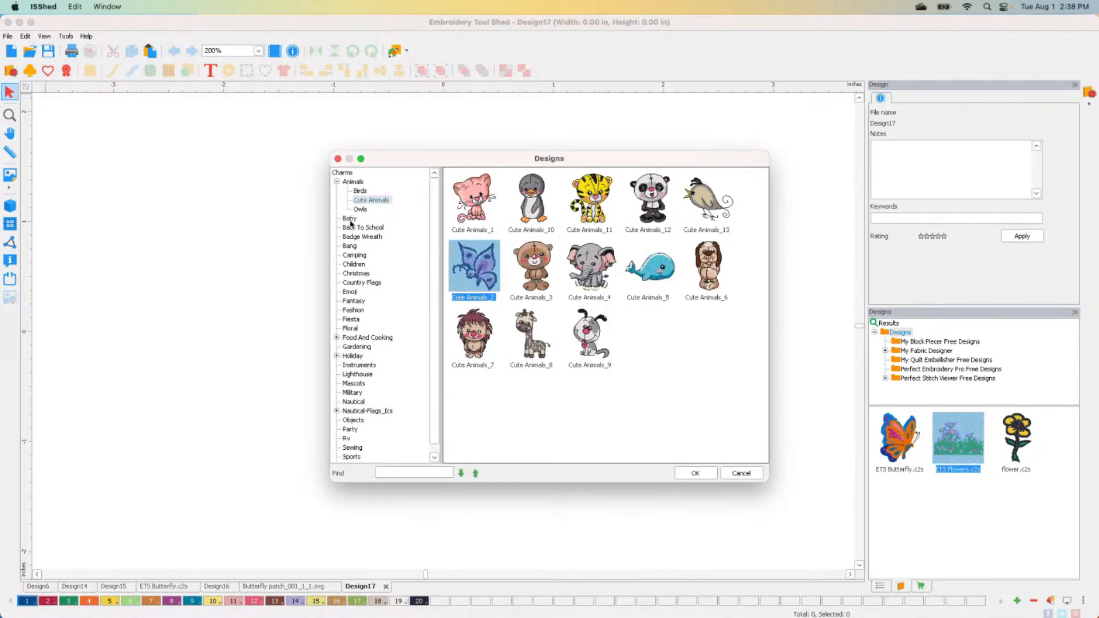
double_click(476, 275)
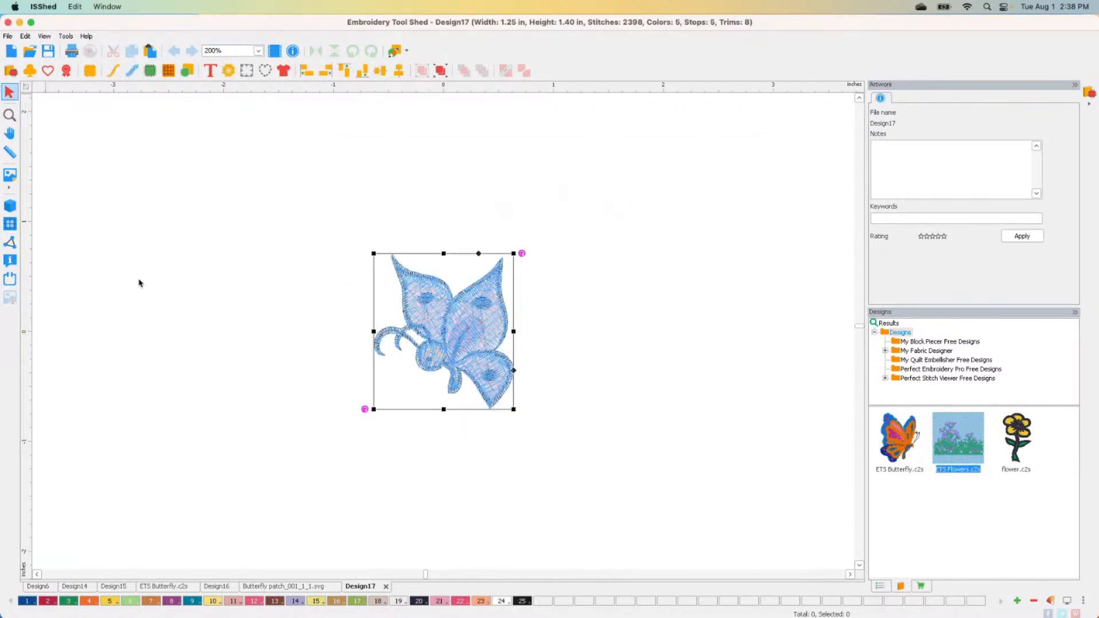
left_click(86, 287)
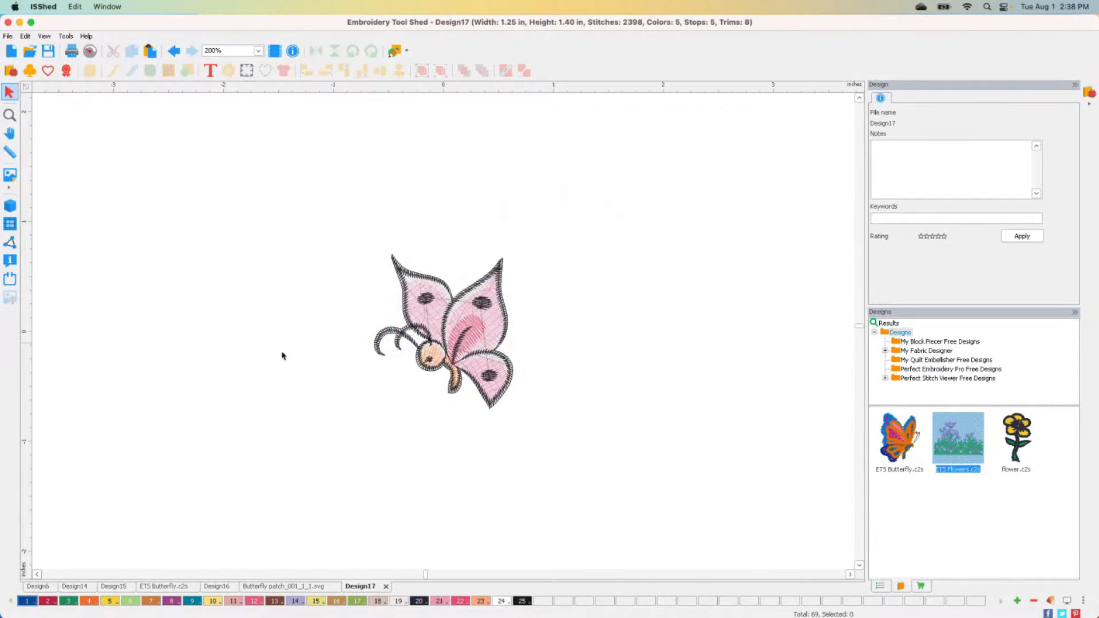
left_click(10, 206)
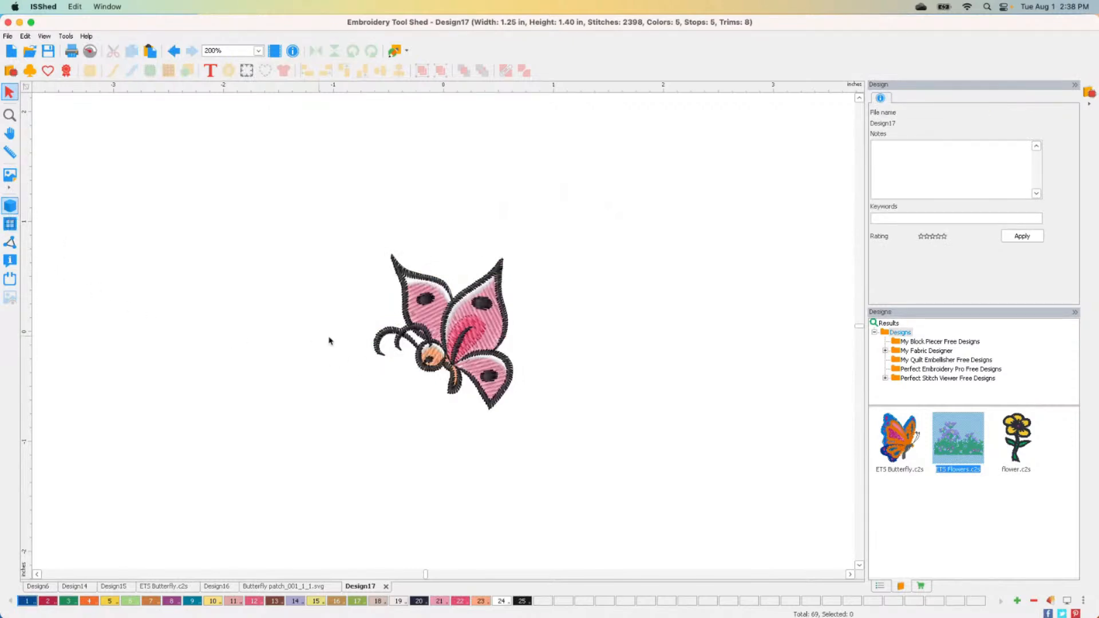
Insert the full-size Cute Animals_2 butterfly applique from the Cute Animals designs and place it to the right of the small butterfly charm
left_click(10, 71)
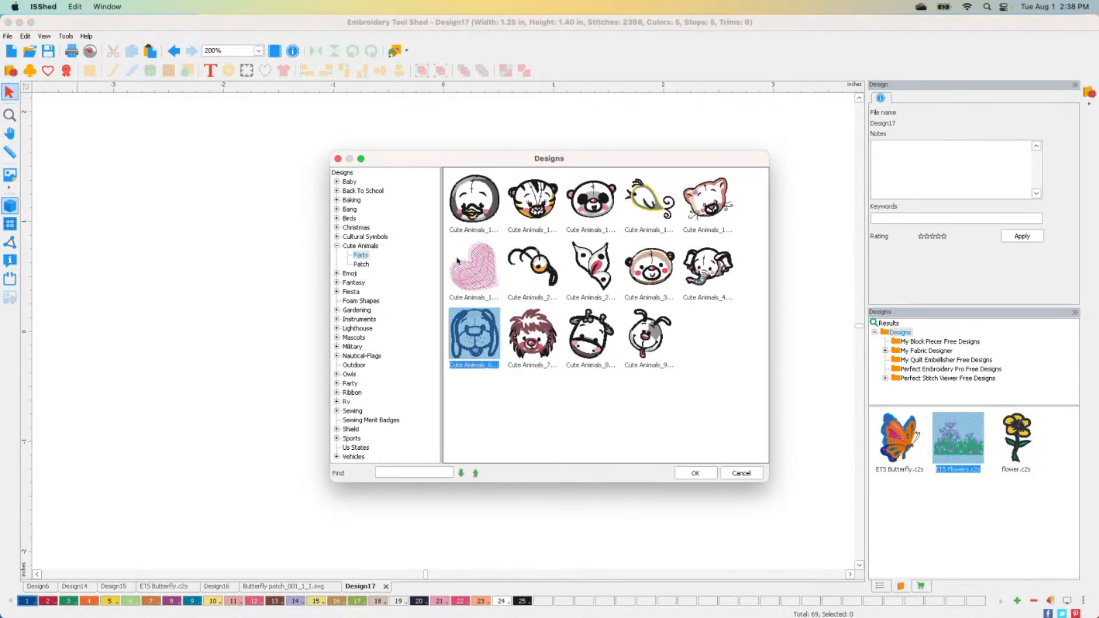
left_click(361, 246)
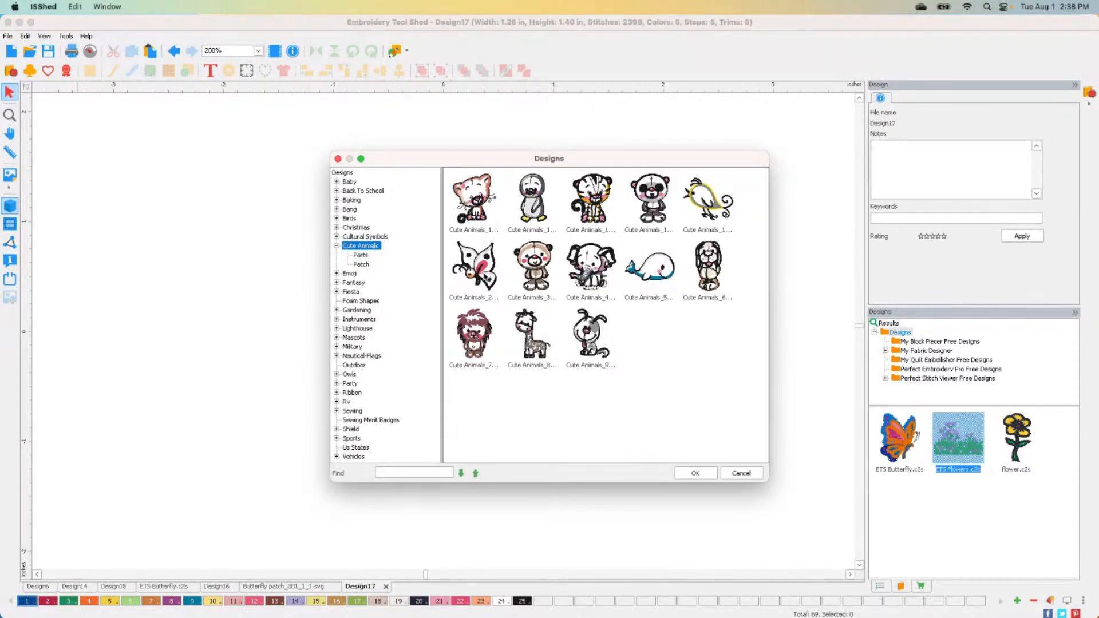
double_click(487, 276)
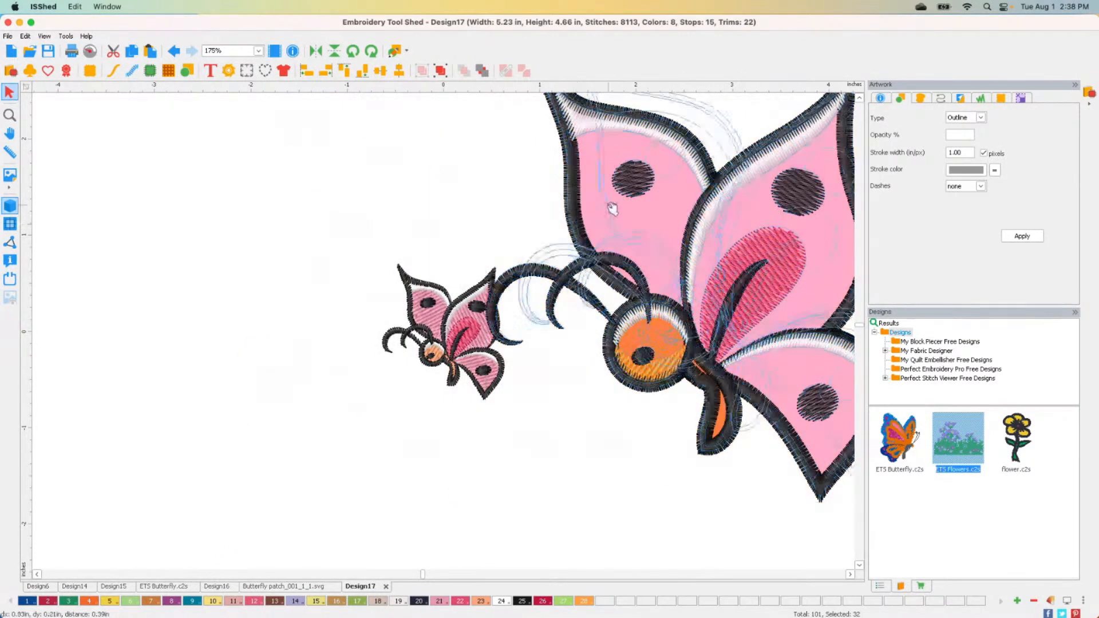
left_click_drag(611, 209, 612, 210)
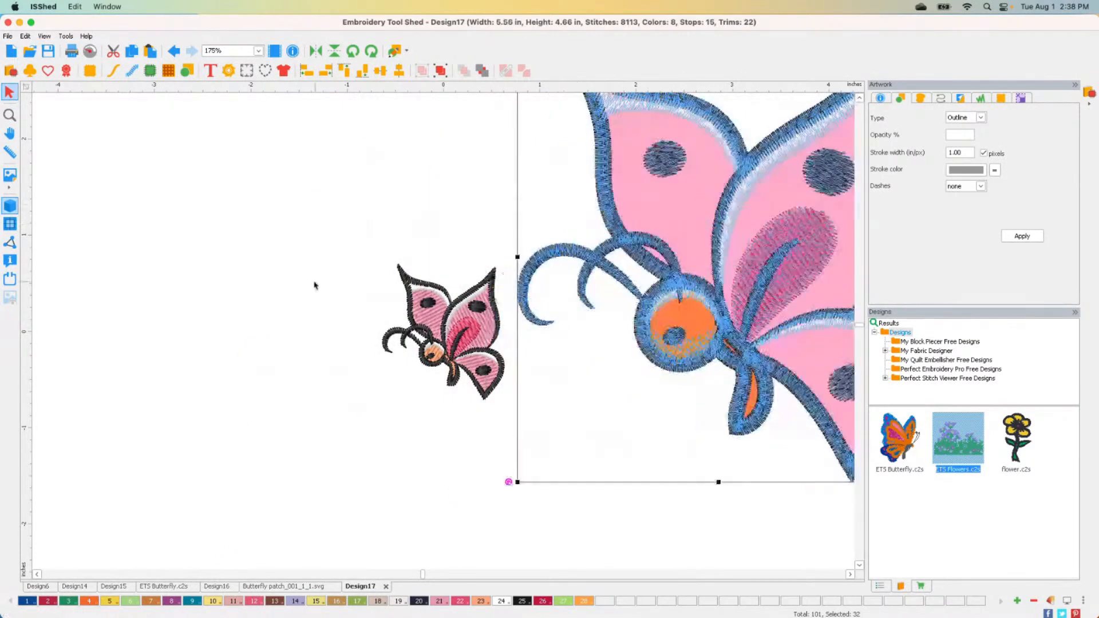
double_click(10, 117)
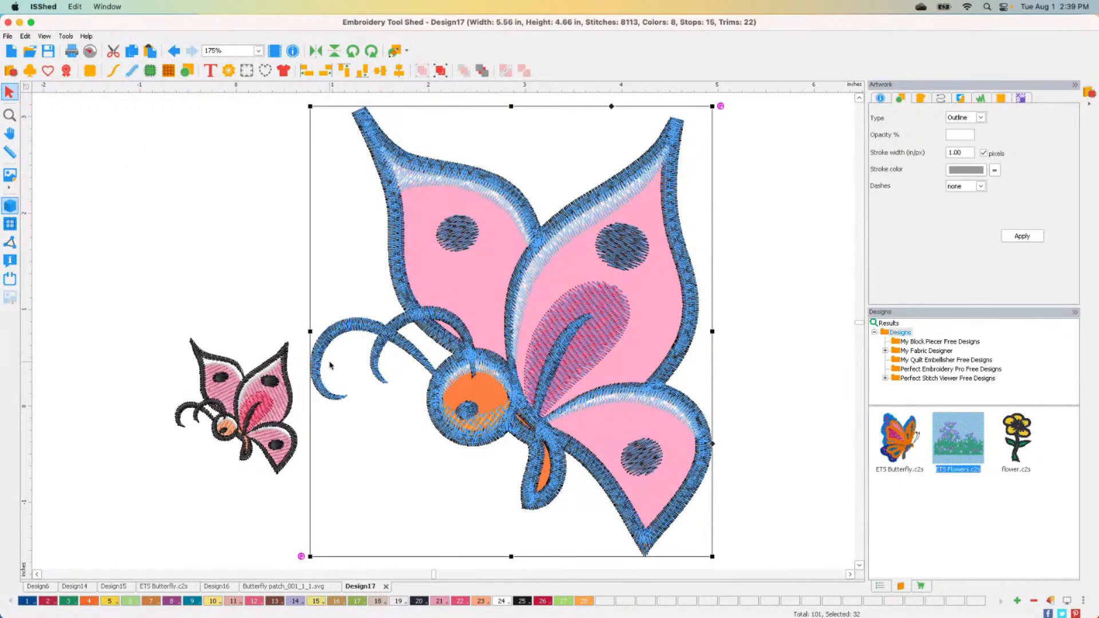
scroll(356, 333, "down", 2)
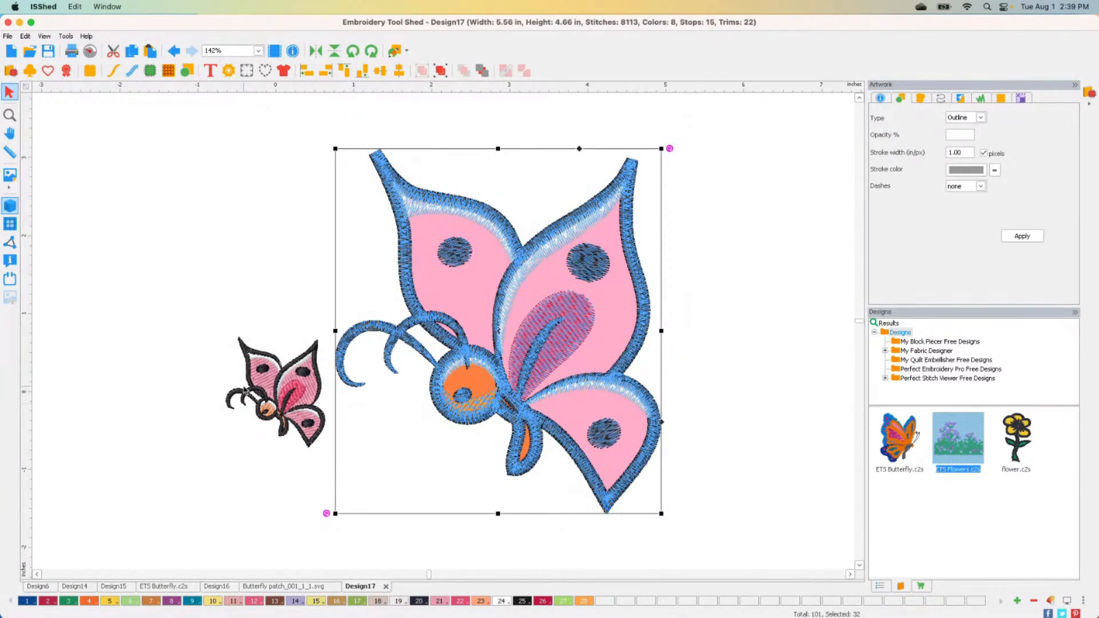
Flip the small butterfly charm horizontally, place it below the large applique butterfly and fit both in view
left_click(314, 405)
left_click_drag(302, 408, 655, 427)
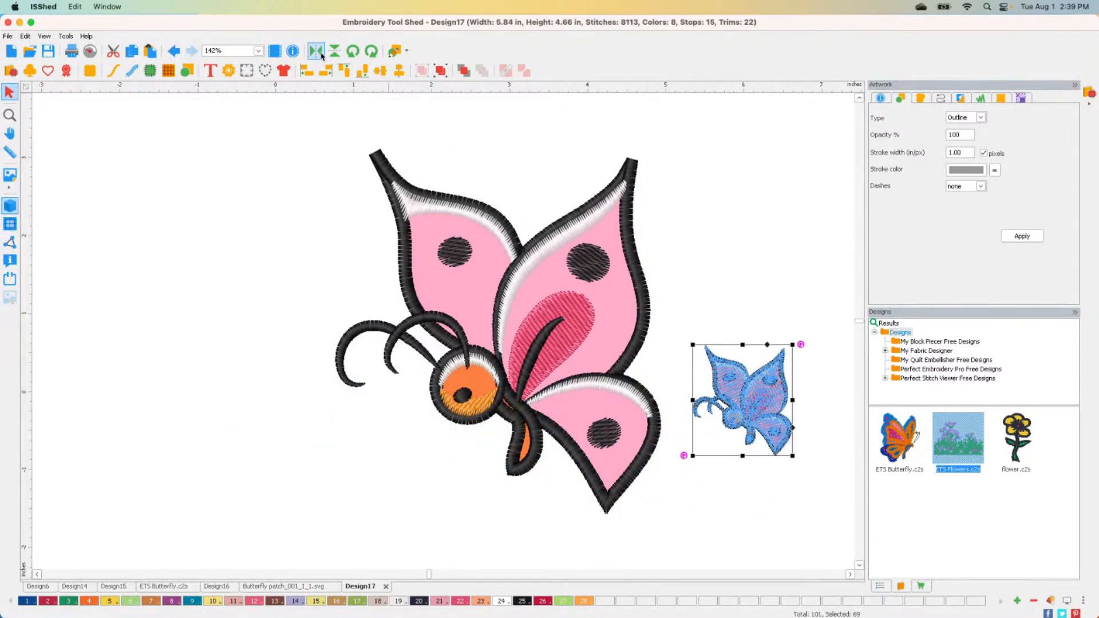
left_click_drag(738, 432, 449, 545)
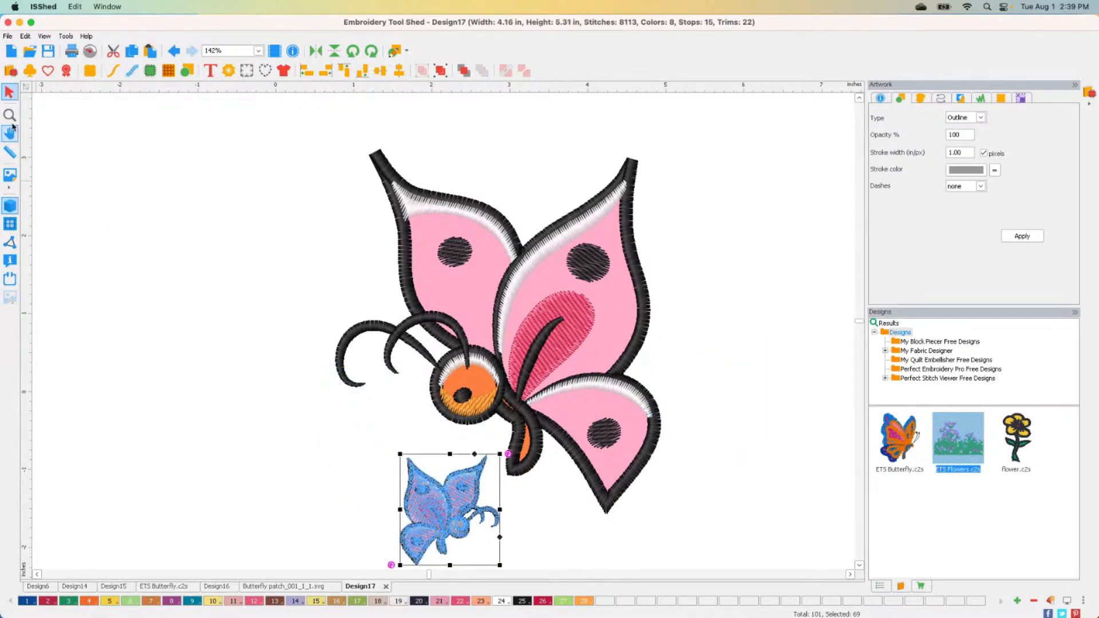
left_click(9, 114)
left_click(661, 374)
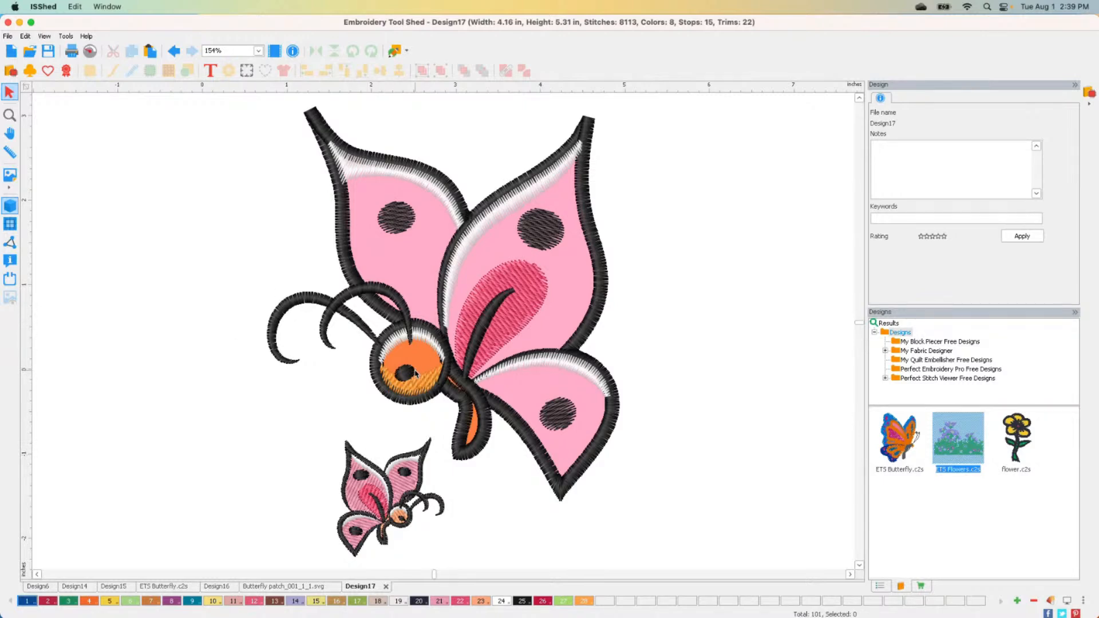
Start merging a design file and browse to the Perfect Embroidery Pro Free Designs folder
left_click(8, 36)
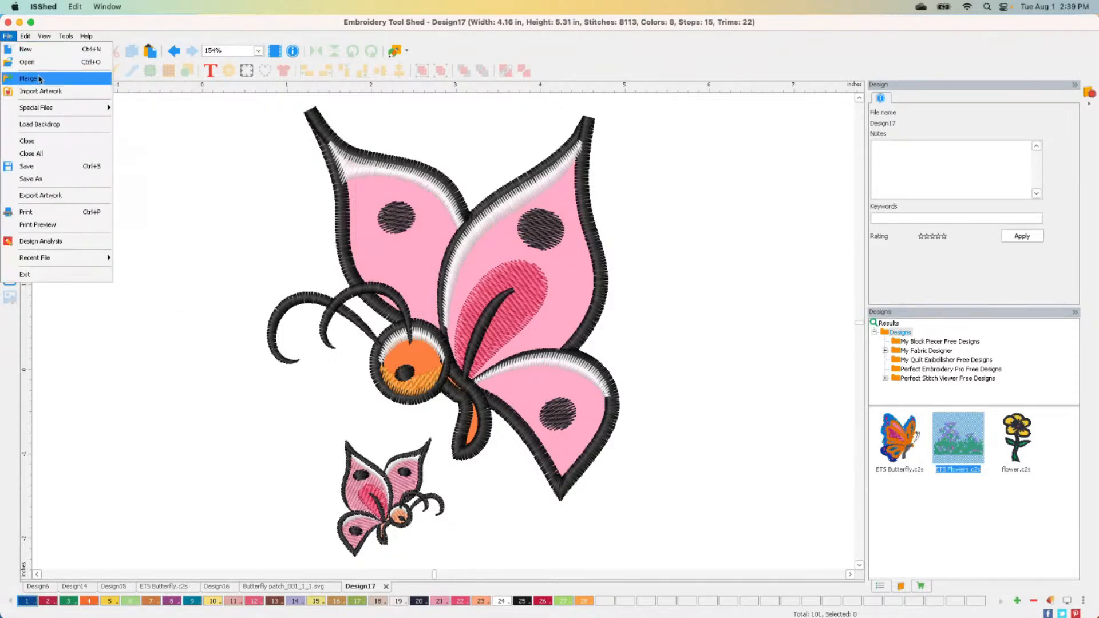
left_click(40, 79)
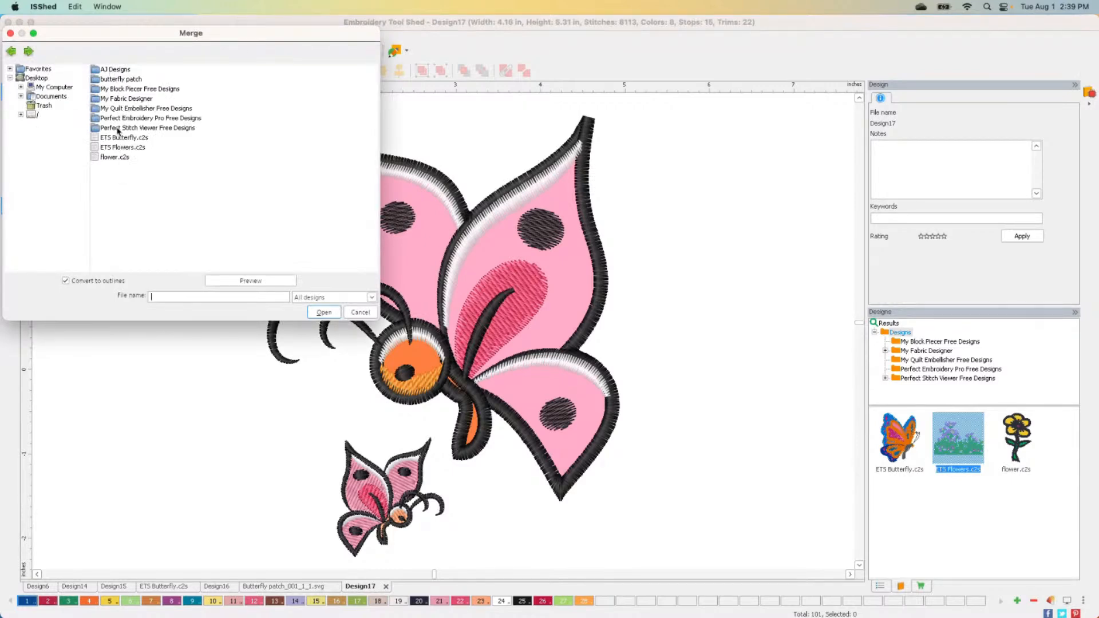
left_click(120, 109)
left_click(121, 90)
left_click(128, 117)
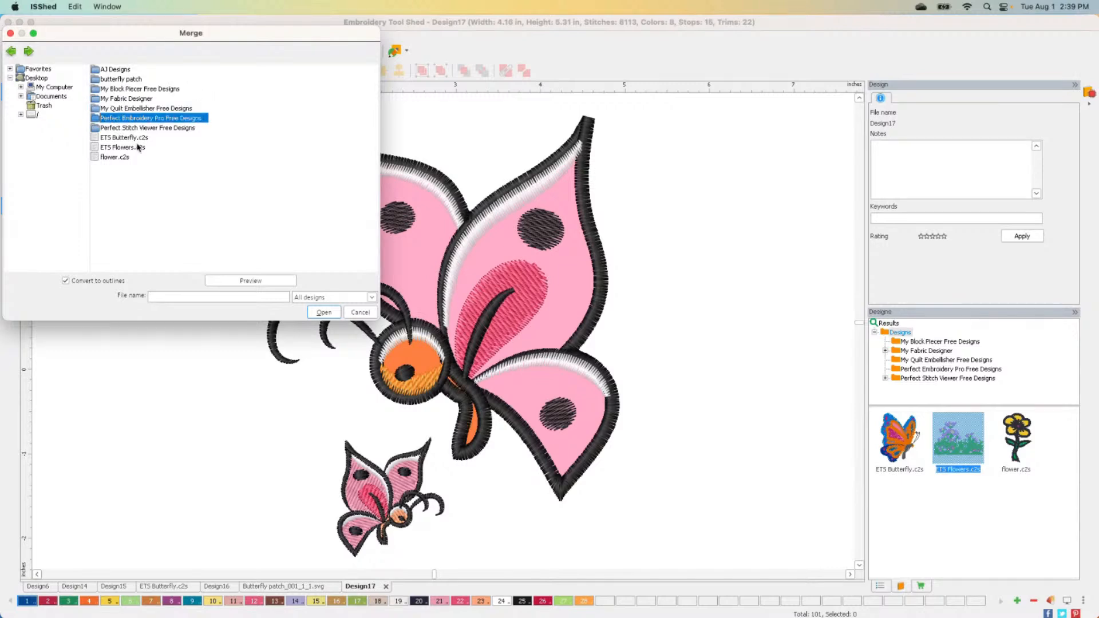
left_click(132, 129)
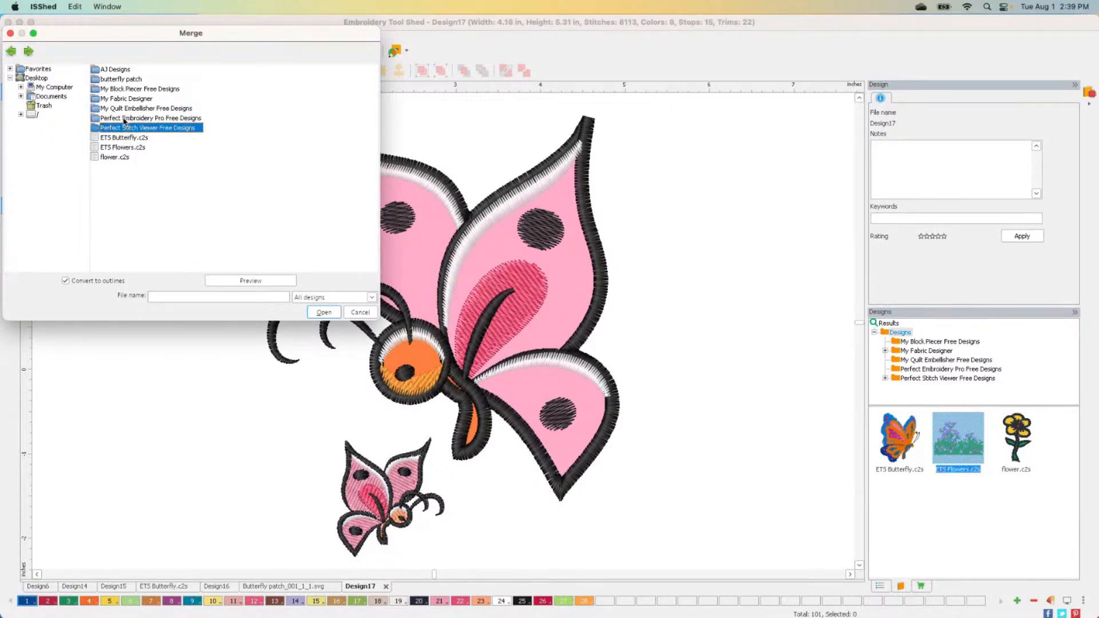
left_click(125, 118)
double_click(129, 119)
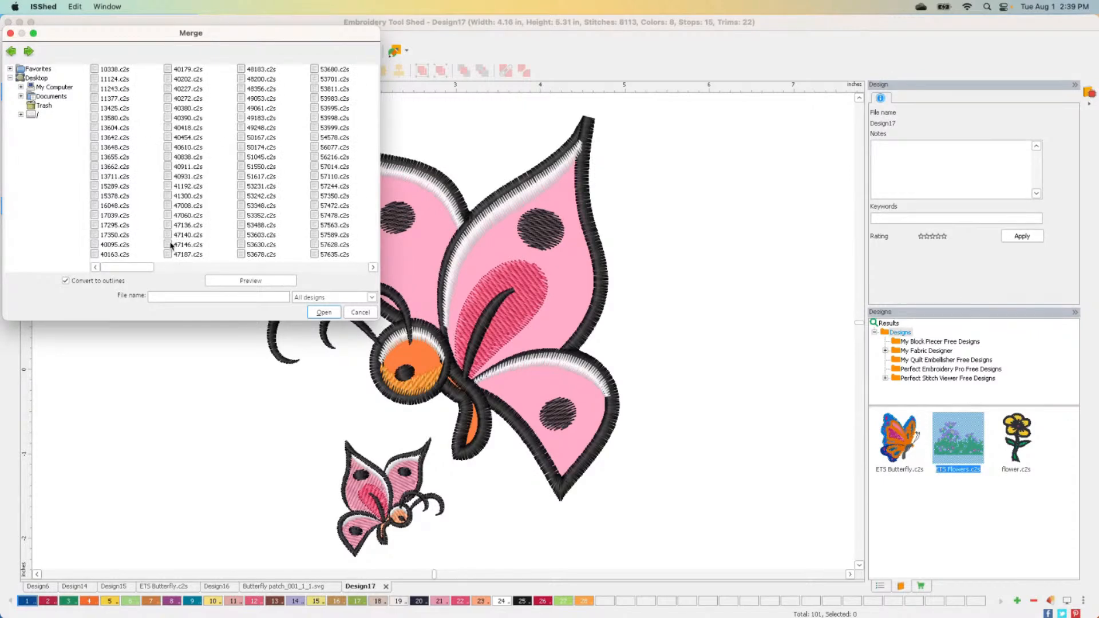
Merge 13580.c2s into the design and place the jam jar to the left of the large butterfly
left_click(123, 147)
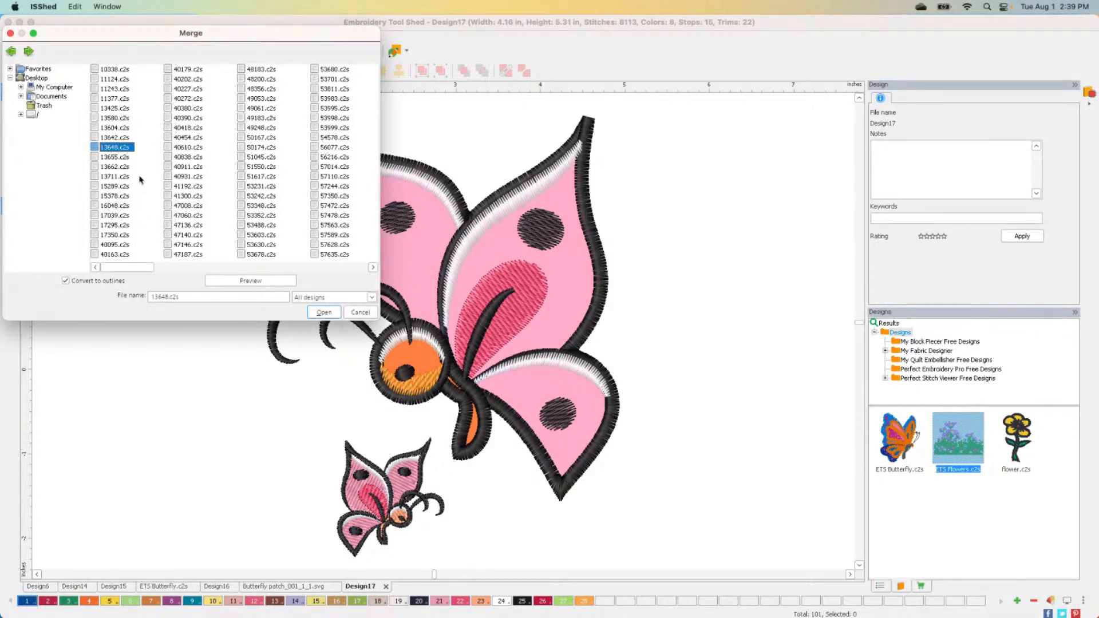
left_click(115, 118)
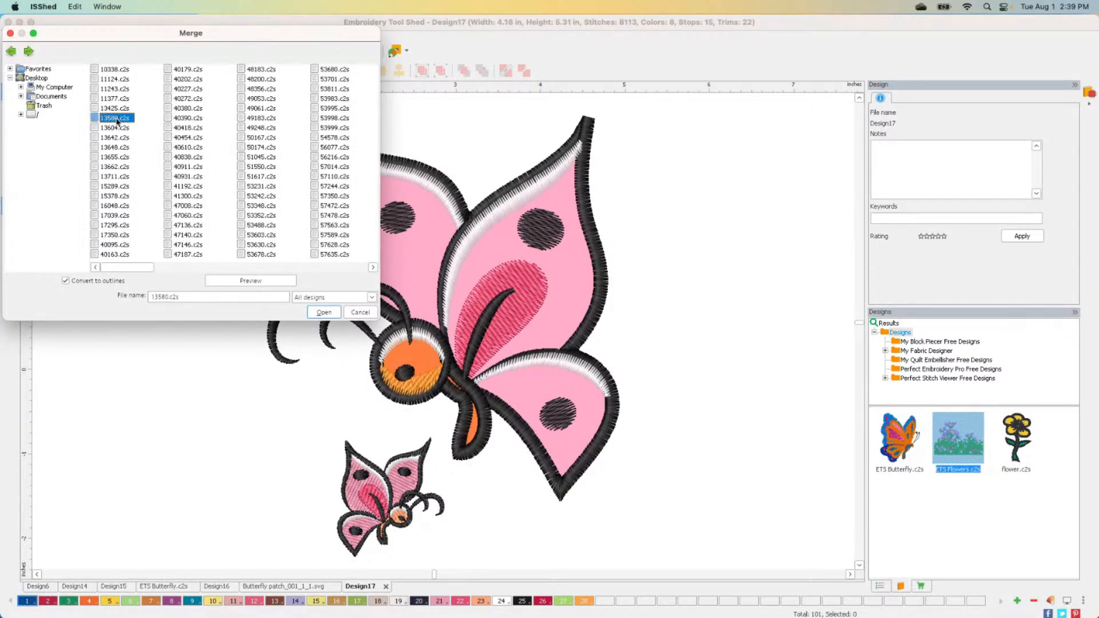
double_click(117, 119)
left_click_drag(216, 397, 159, 327)
left_click(197, 438)
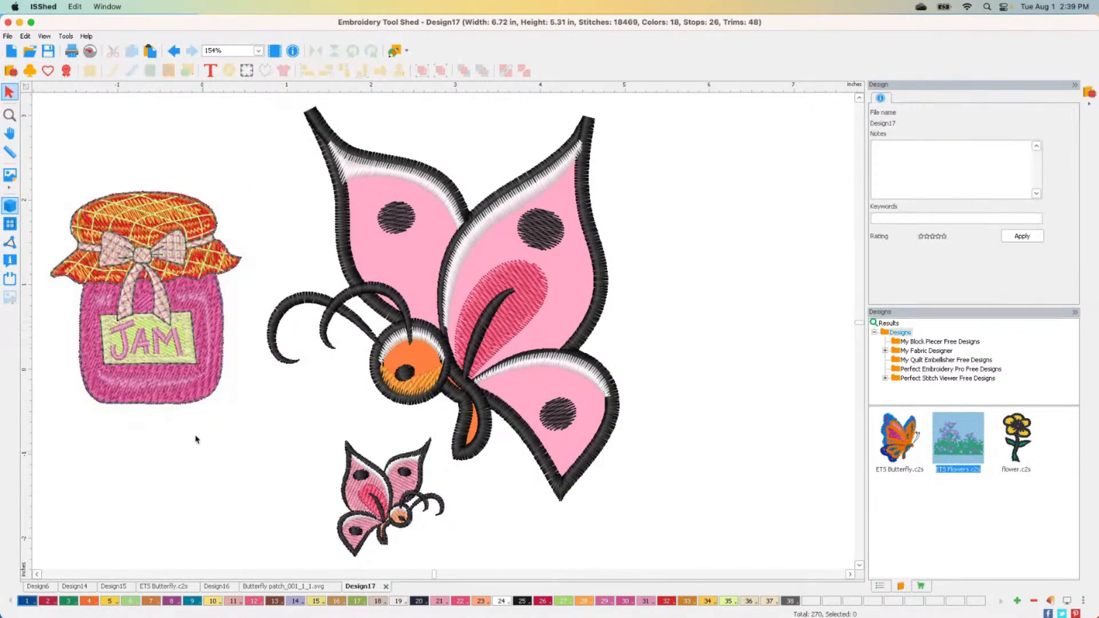
Create an outline around the entire jam jar at a distance of 0.20 in with Round joins, previewing the settings
left_click(174, 387)
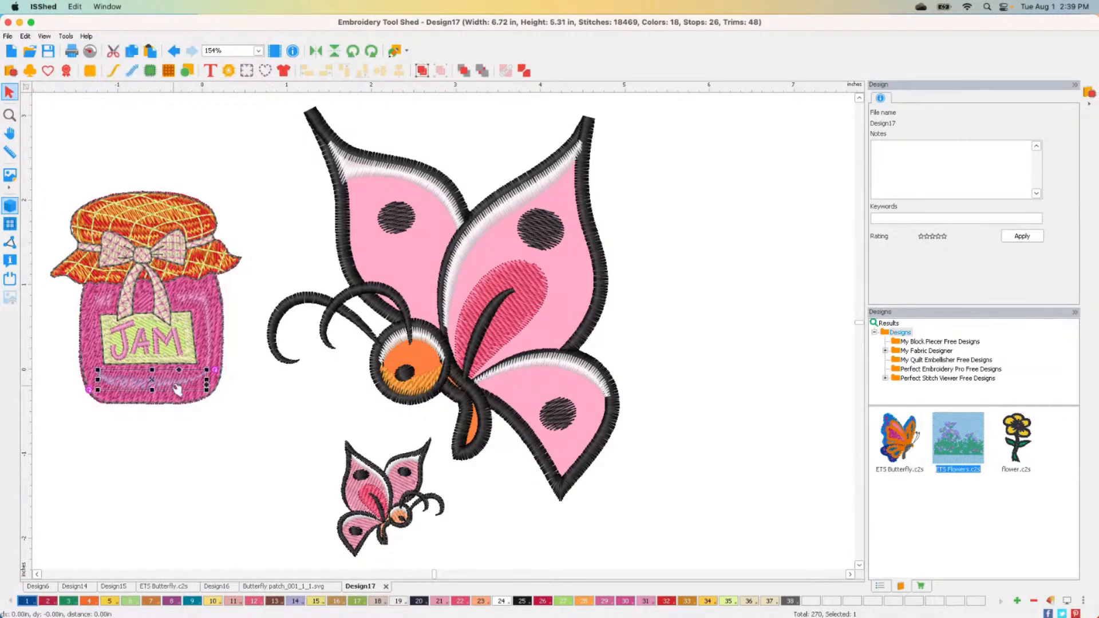
left_click(202, 412)
left_click_drag(44, 164, 241, 414)
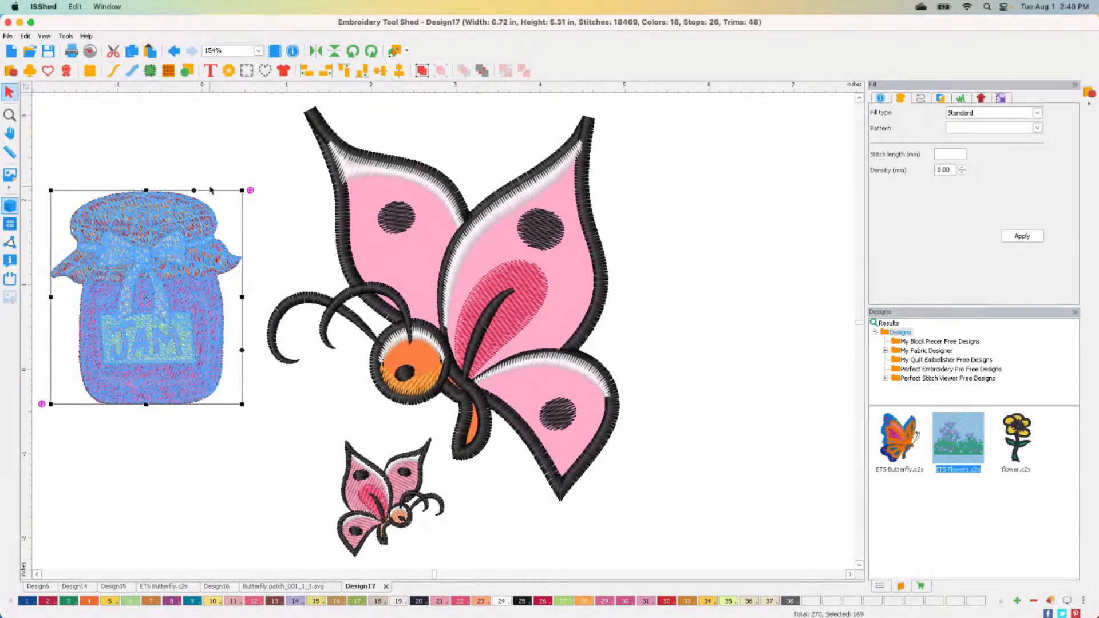
left_click(264, 71)
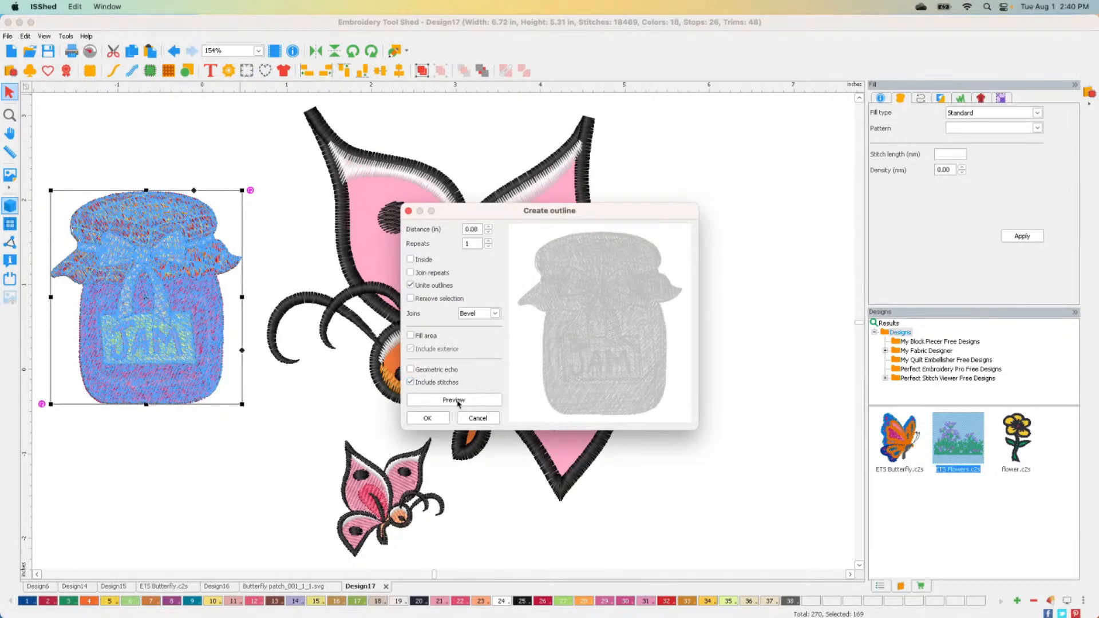
left_click(453, 400)
left_click(488, 227)
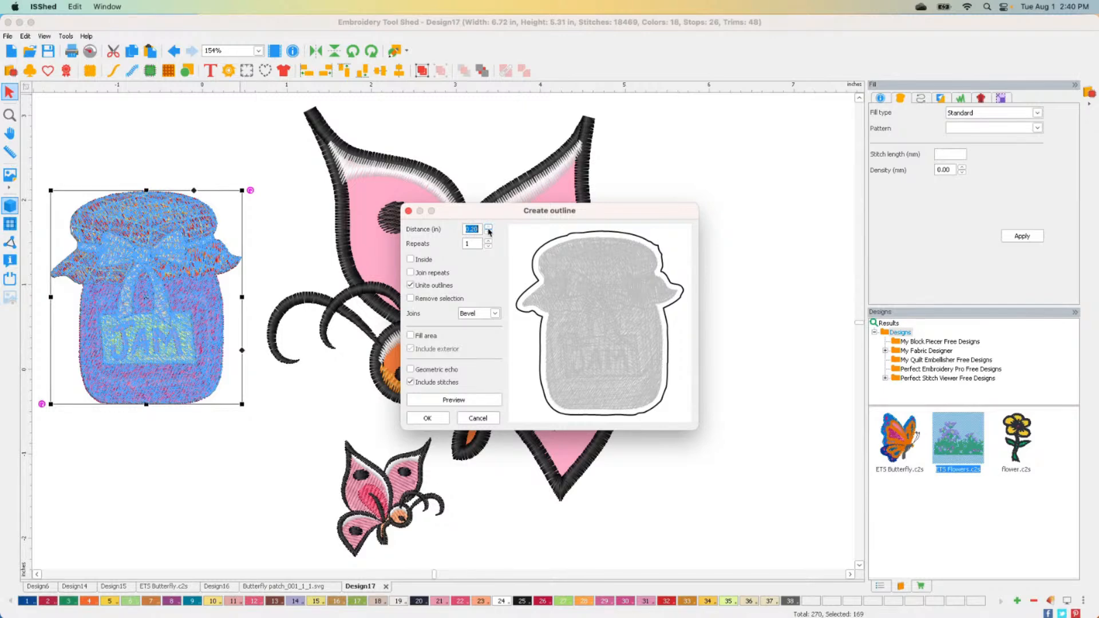
left_click(461, 401)
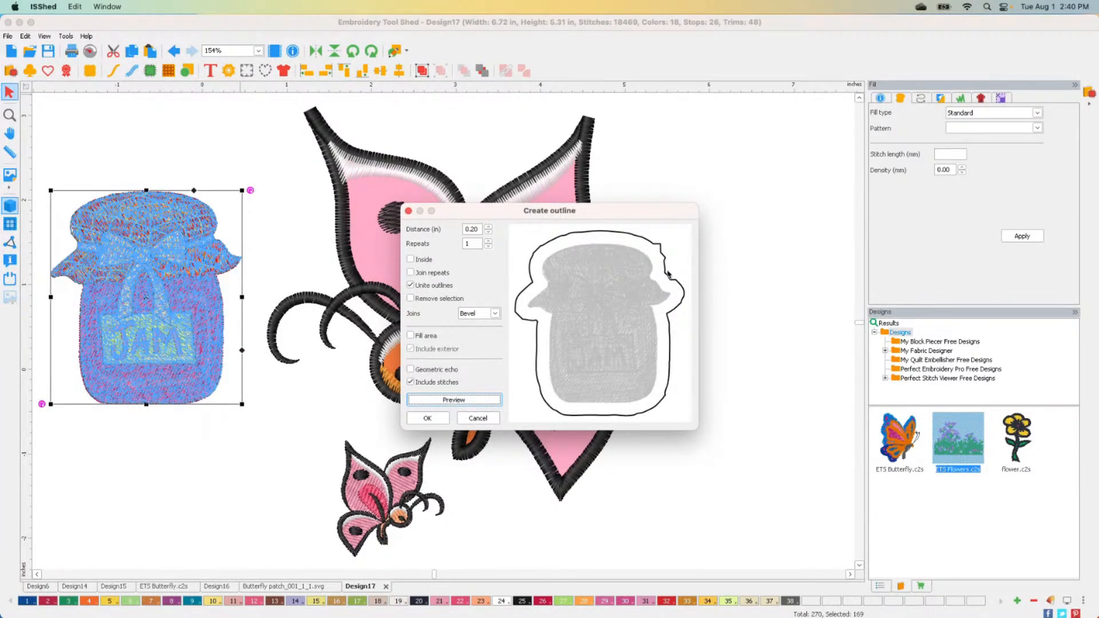
left_click(484, 315)
left_click(480, 336)
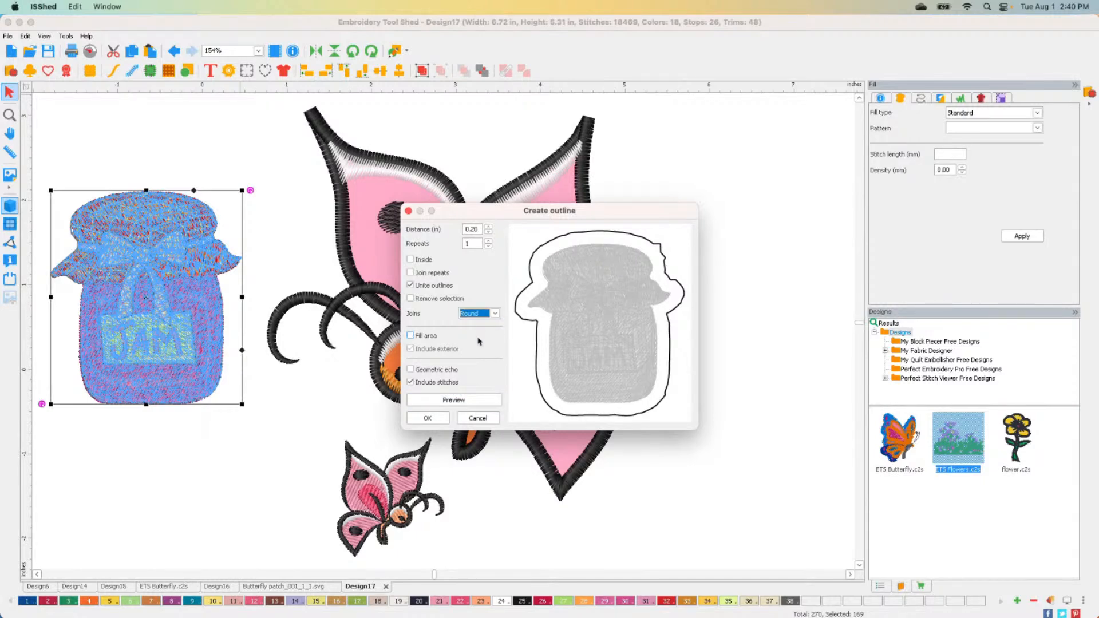
left_click(462, 402)
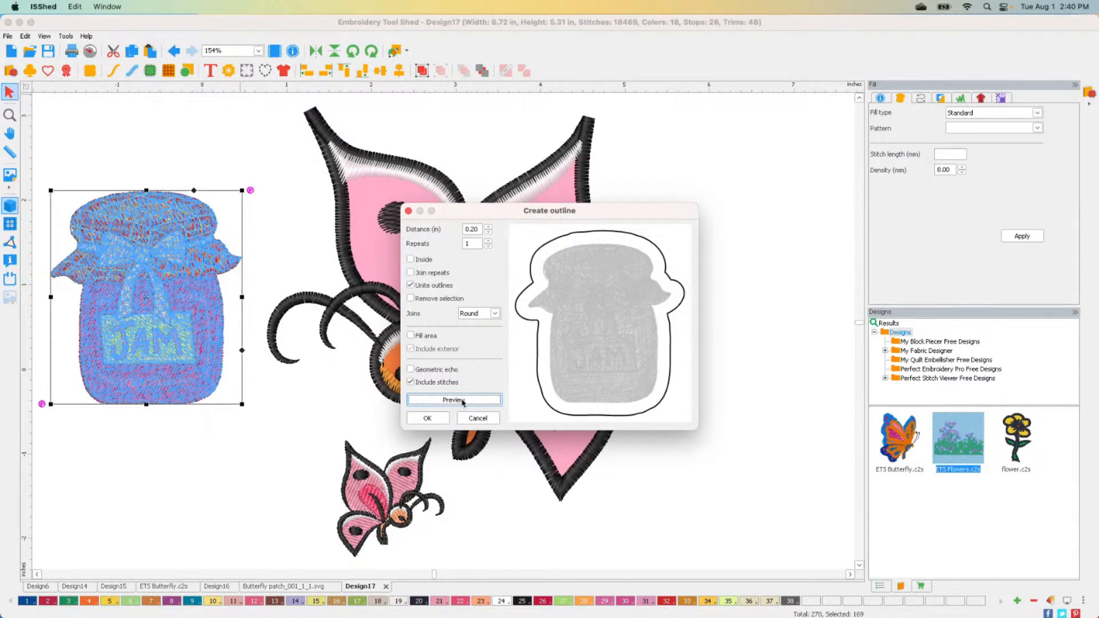
left_click(435, 420)
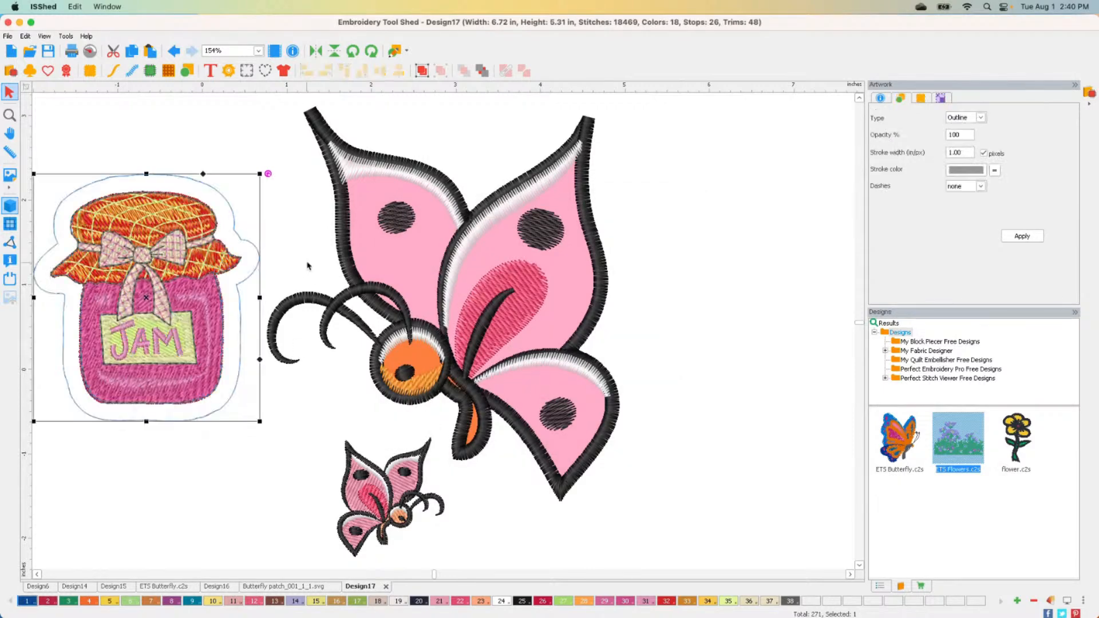
Delete the large and small butterflies and fit the outlined jam jar in view
left_click(348, 247)
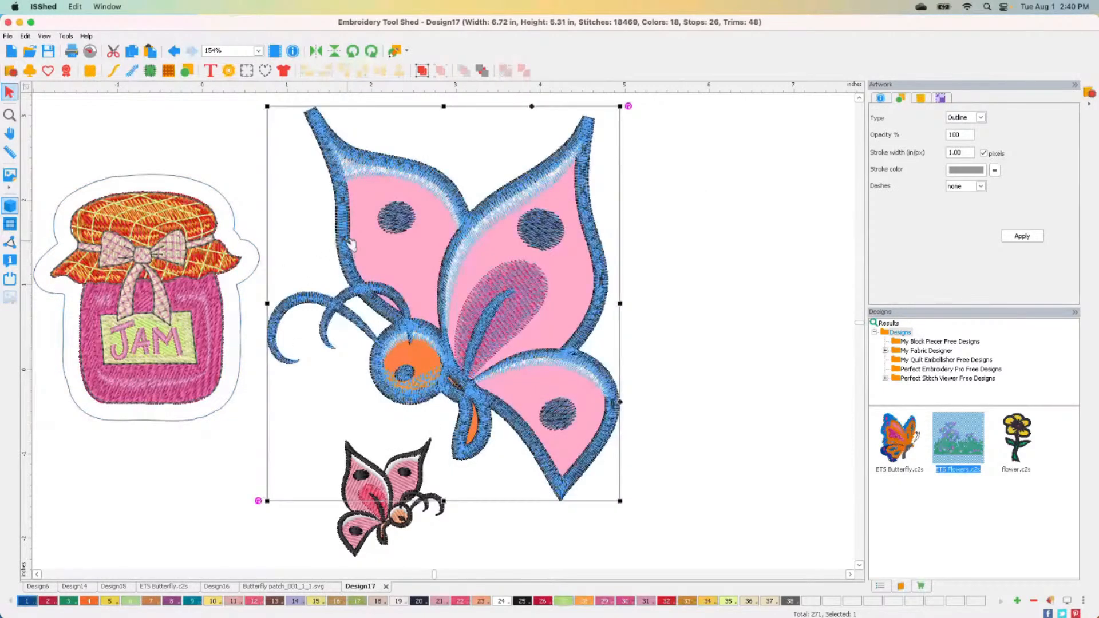
key("Delete")
left_click(391, 475)
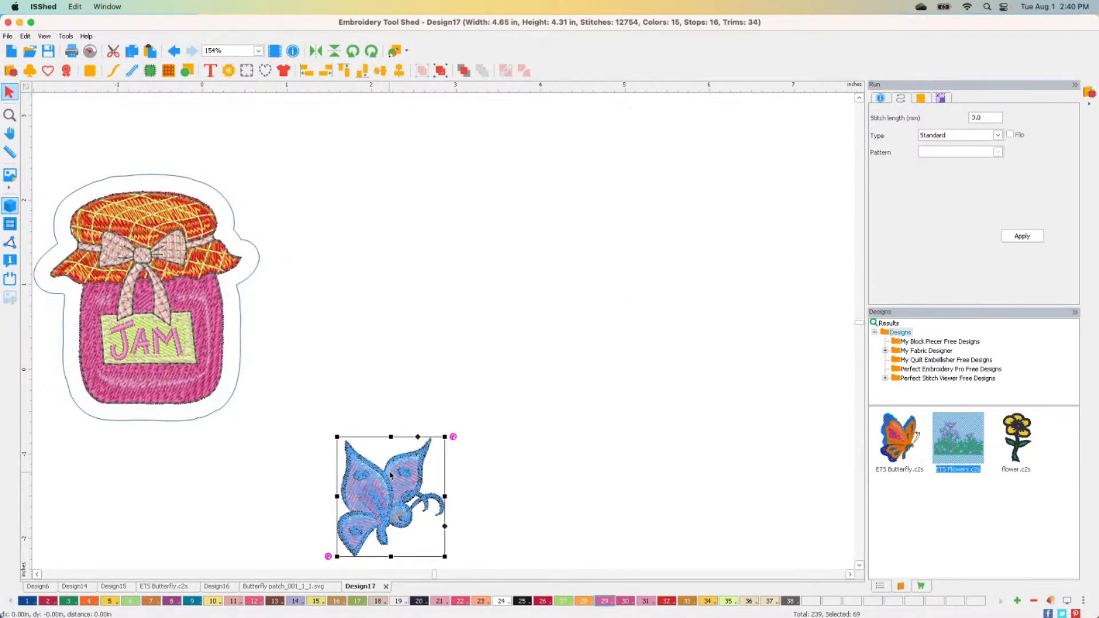
key("Delete")
double_click(13, 116)
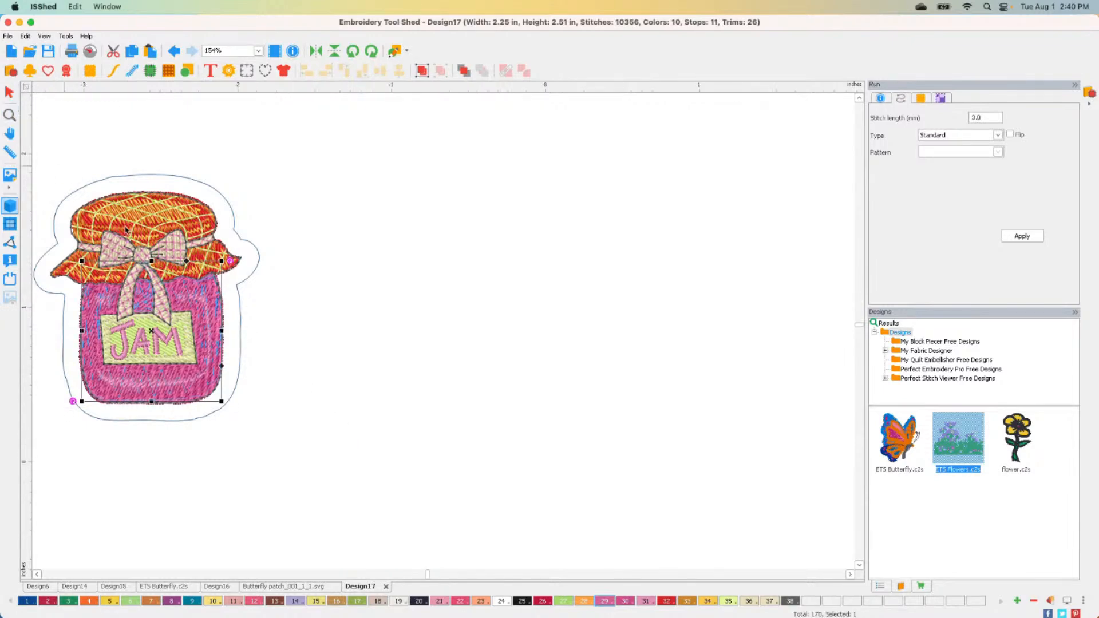
Convert the jar's outline to an applique, apply the PAM Merrow Patch style and inspect the border
left_click(289, 164)
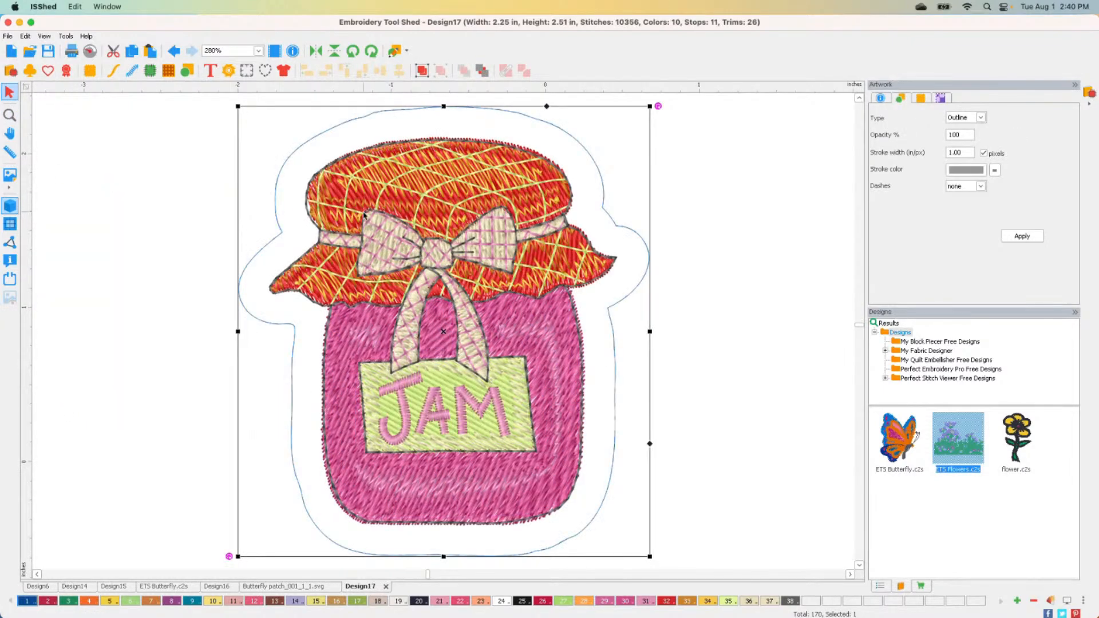
left_click(150, 70)
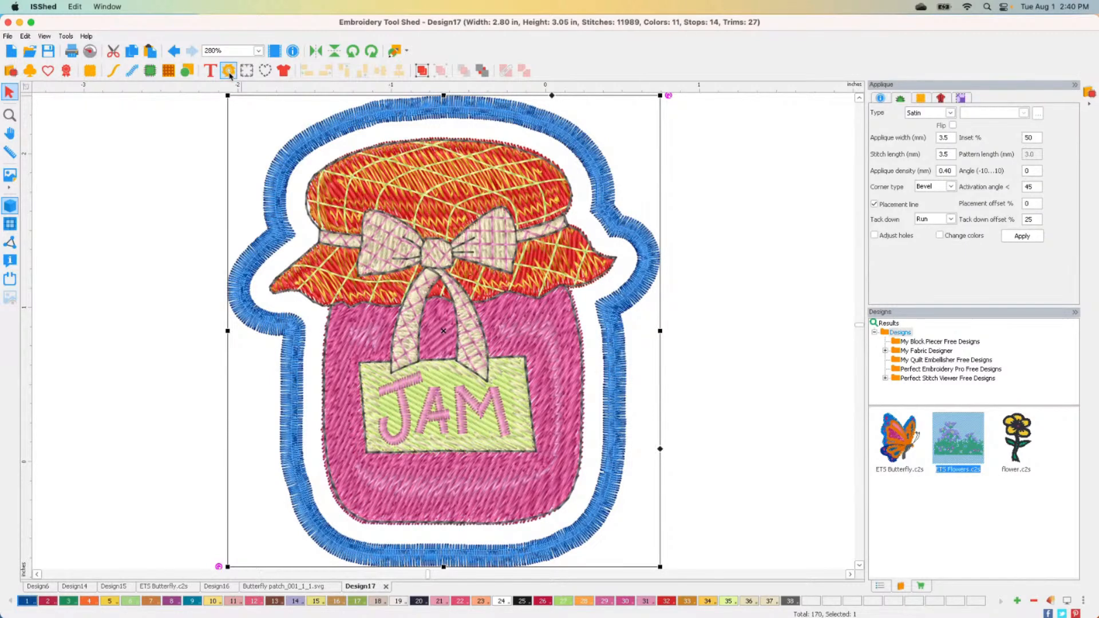
left_click(283, 73)
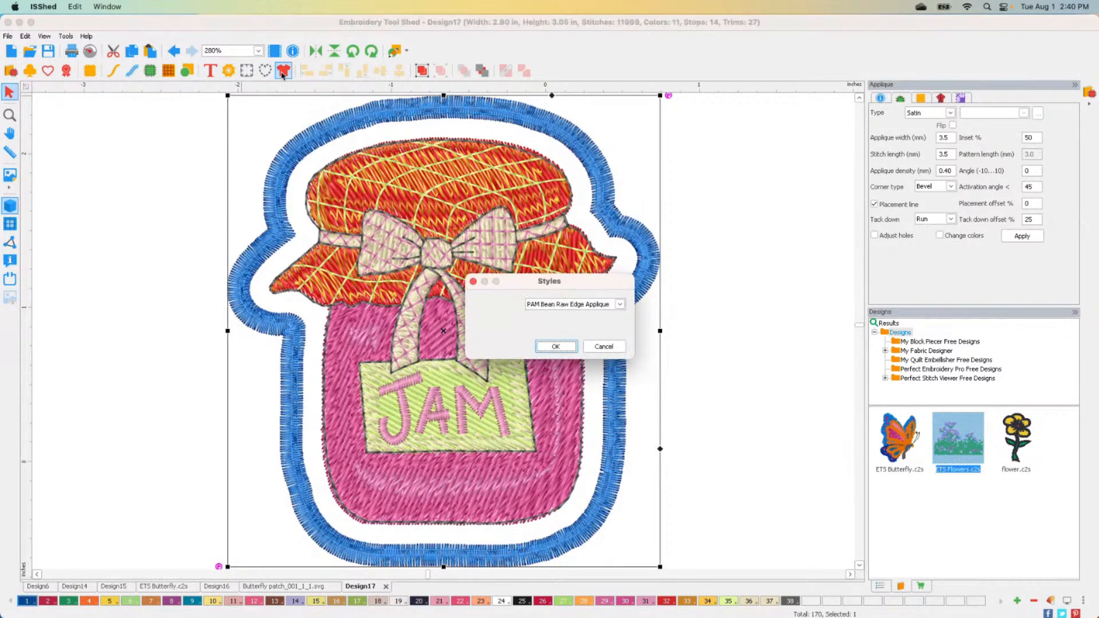
left_click(620, 304)
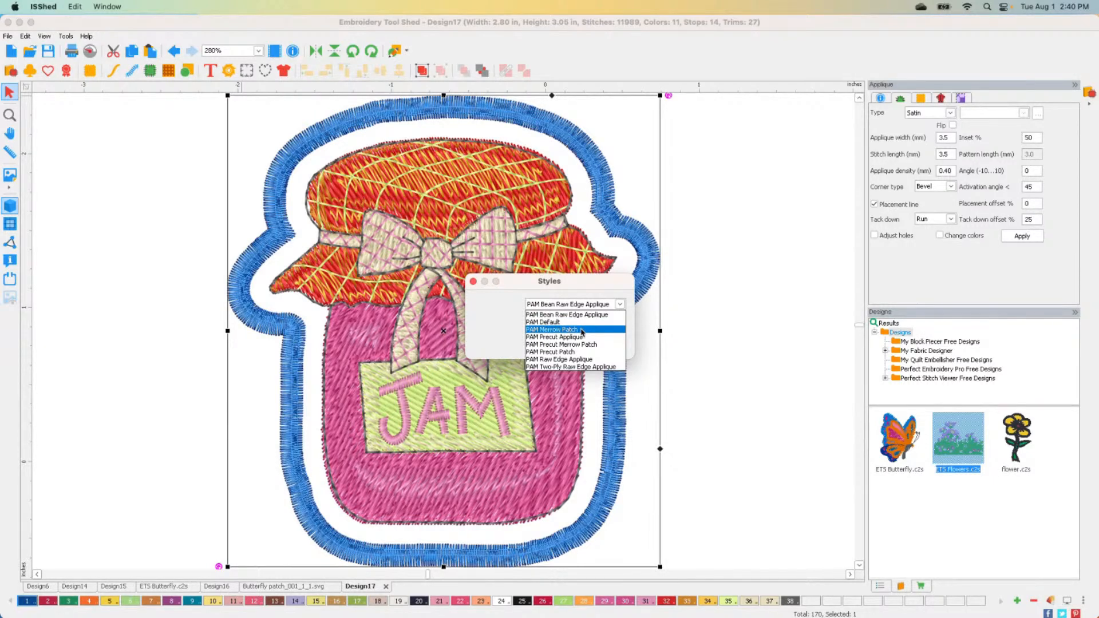
left_click(581, 330)
left_click(556, 347)
left_click(110, 261)
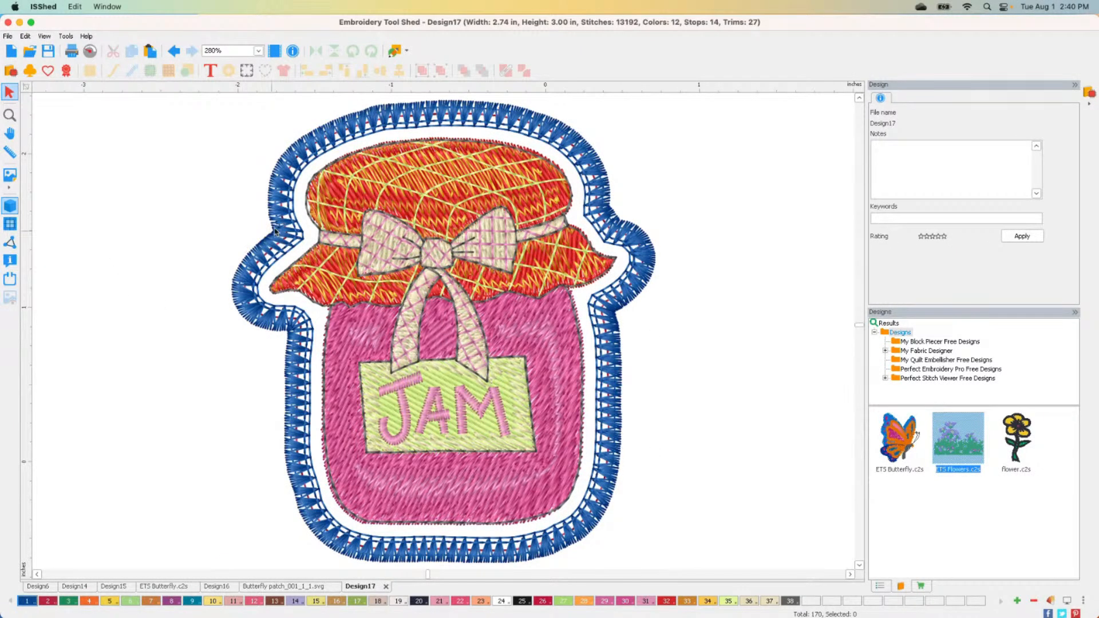
scroll(280, 229, "up", 1)
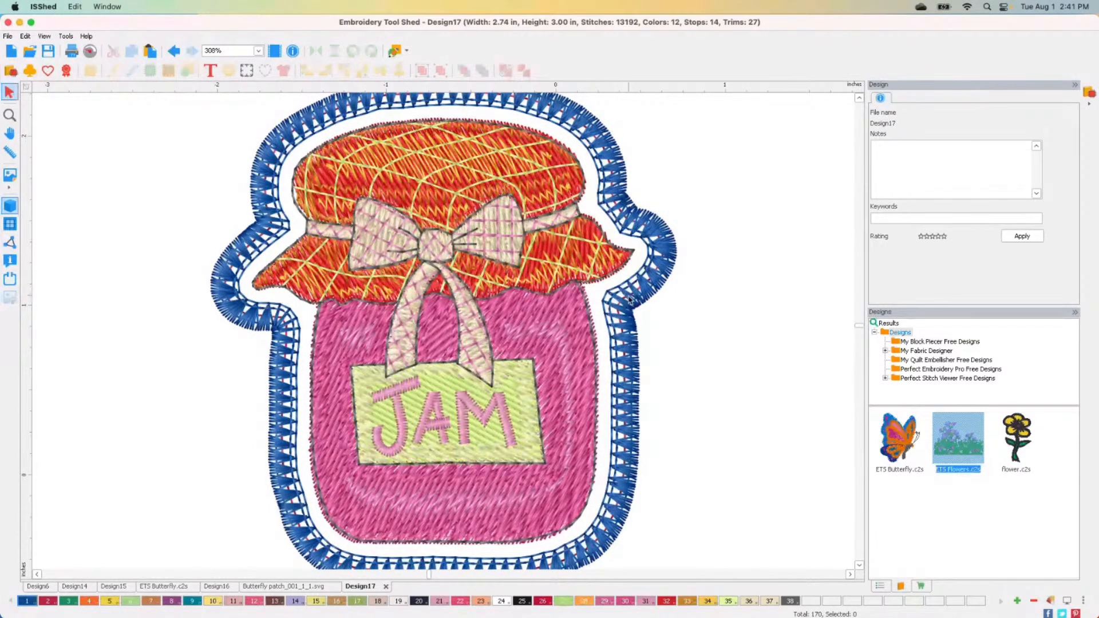
scroll(651, 266, "down", 2)
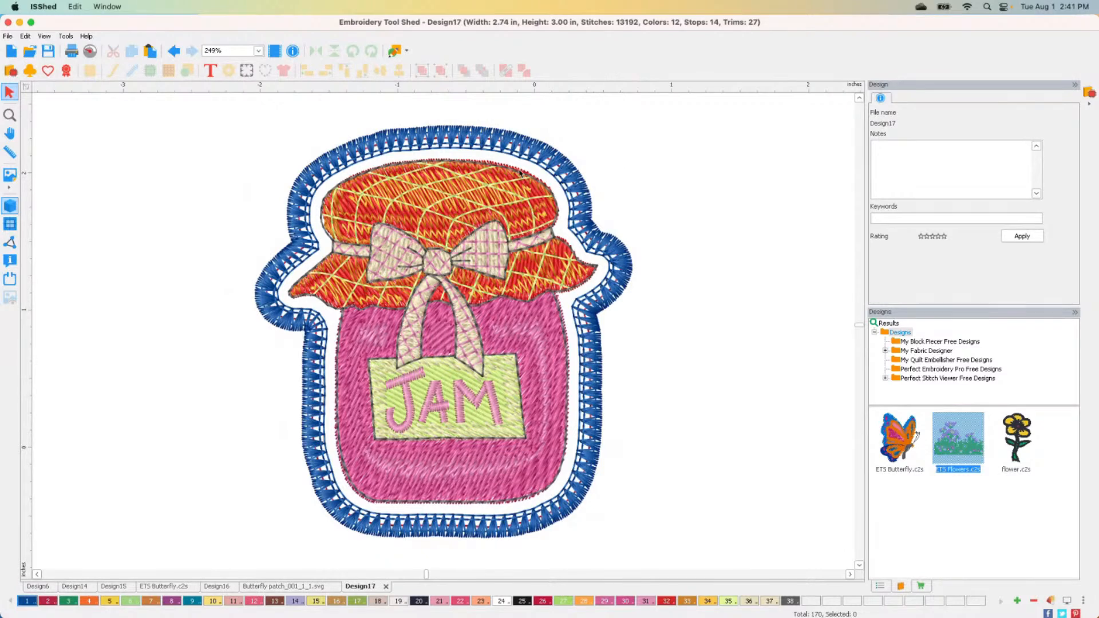
left_click(489, 150)
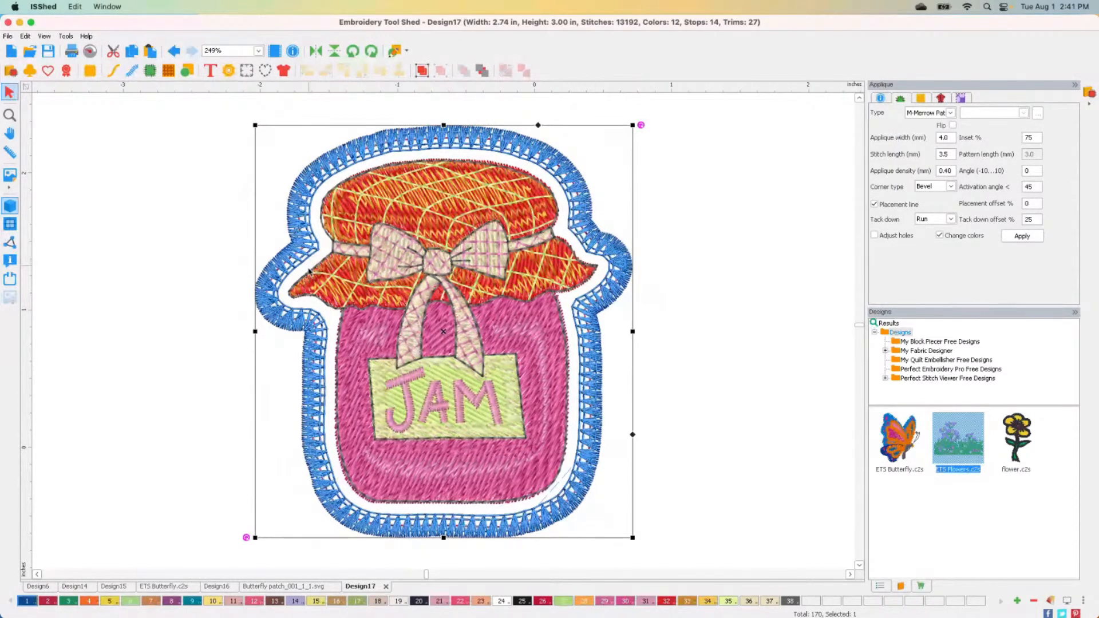
left_click(678, 278)
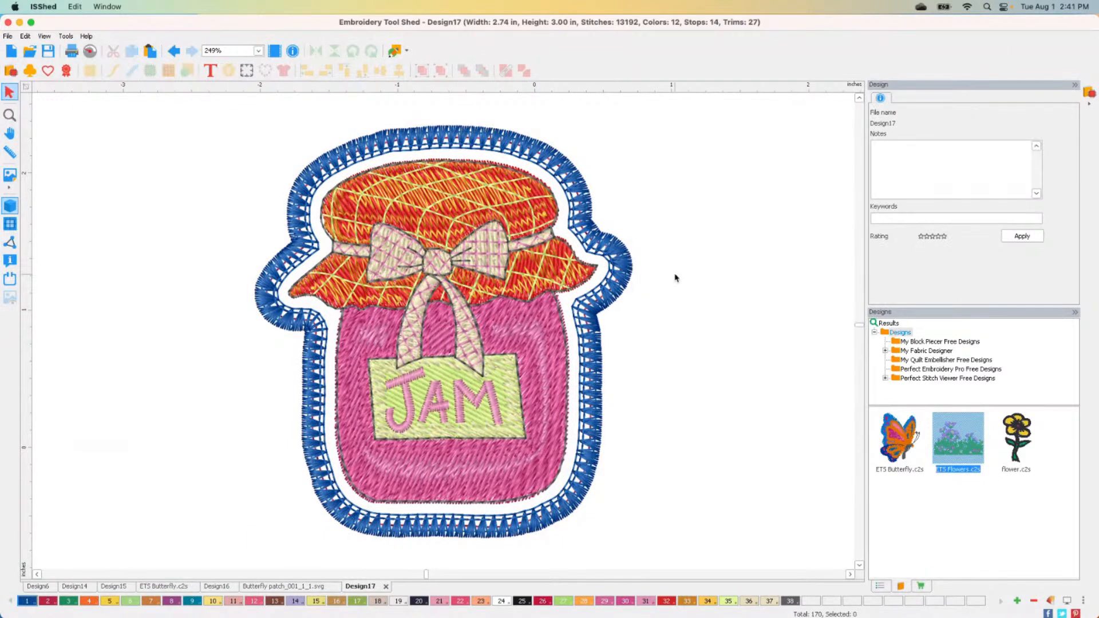
left_click(611, 262)
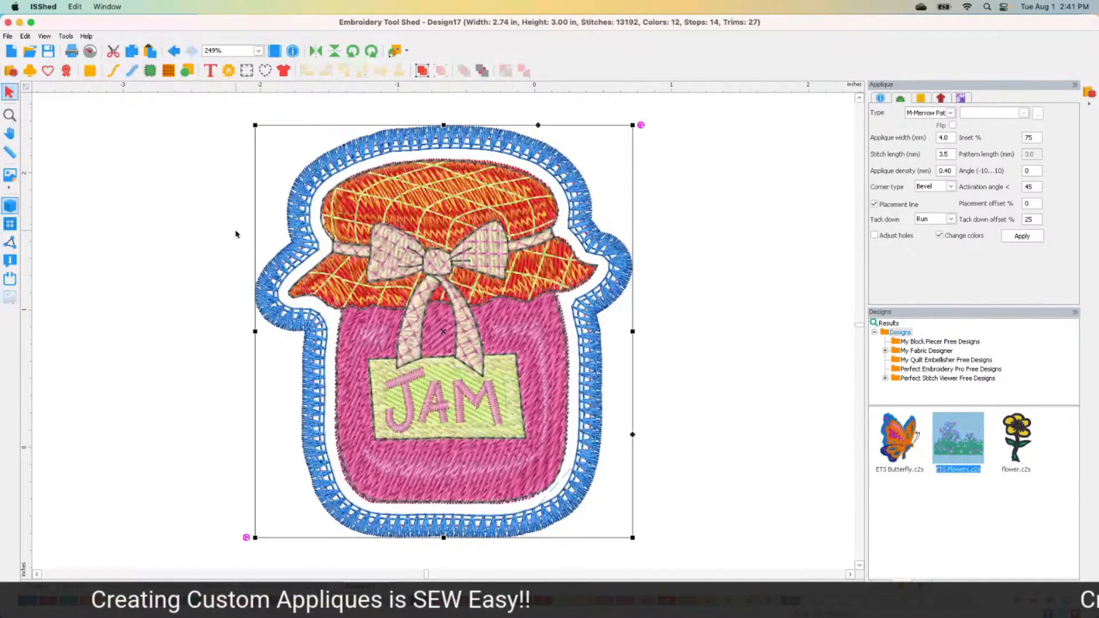
left_click(206, 191)
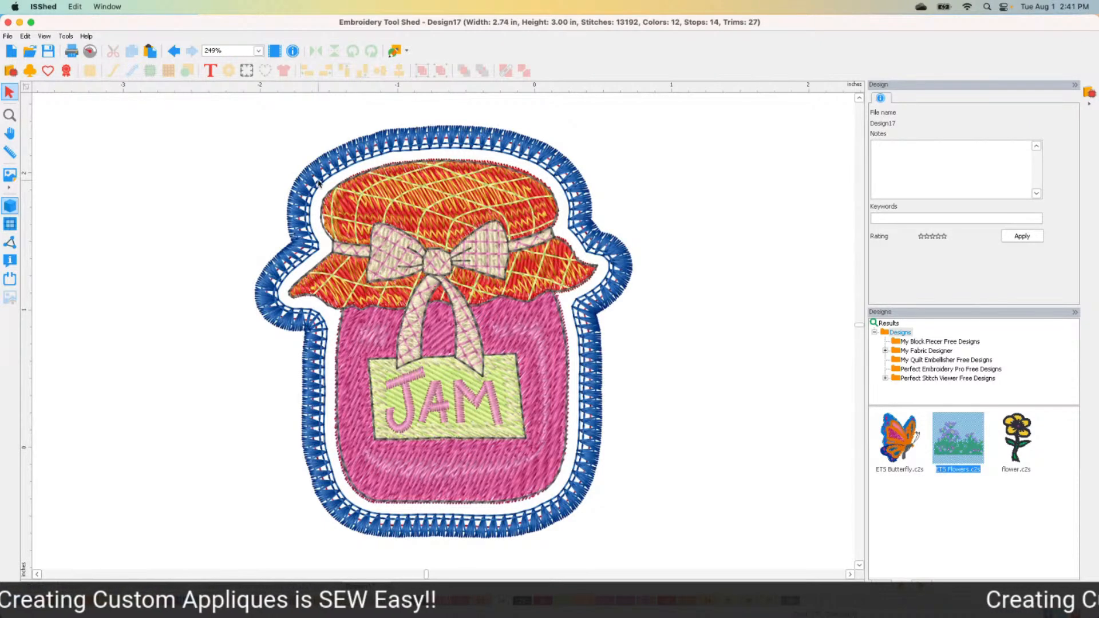
Start a new blank design and open the catalog of frame shapes
left_click(11, 51)
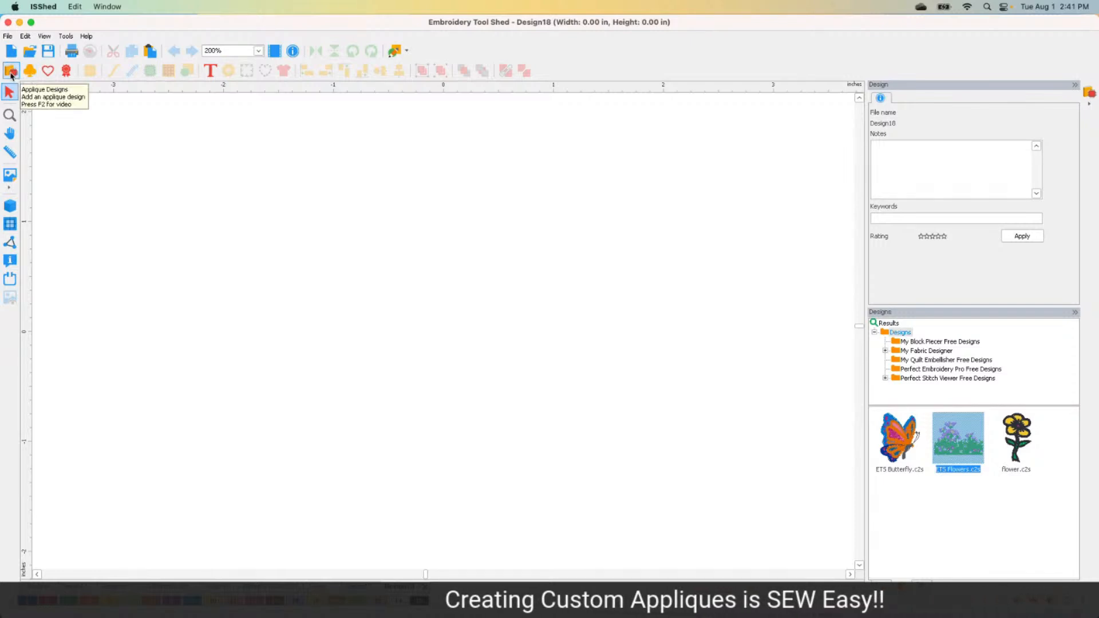
left_click(48, 71)
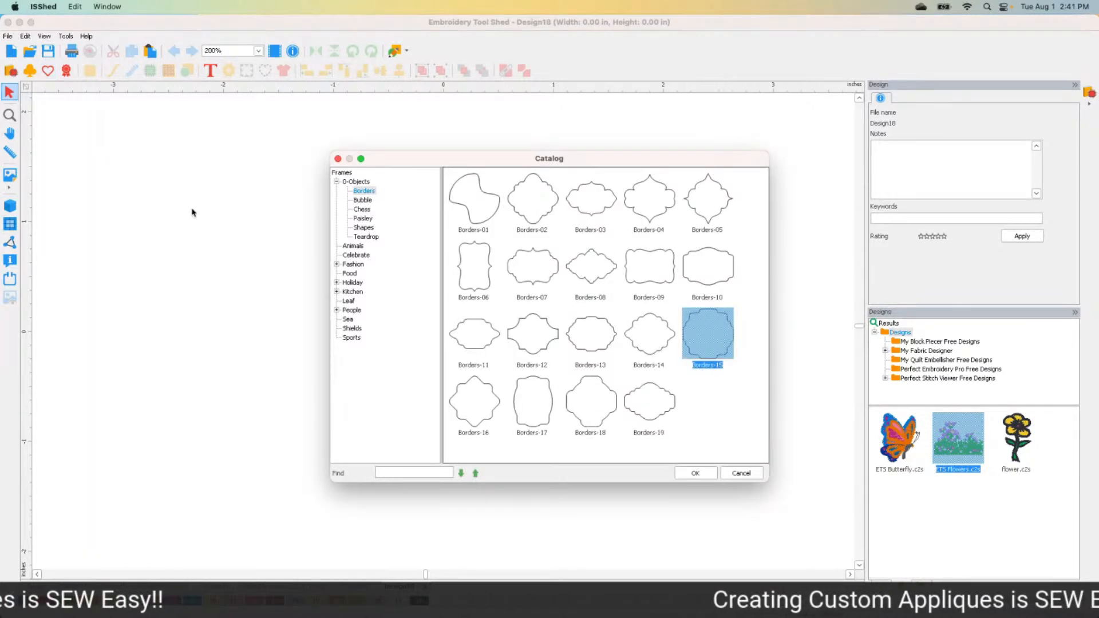
Examine the frame shapes offered in the catalog's categories, including Bubble, Shapes, Celebrate and Shoes
left_click(363, 201)
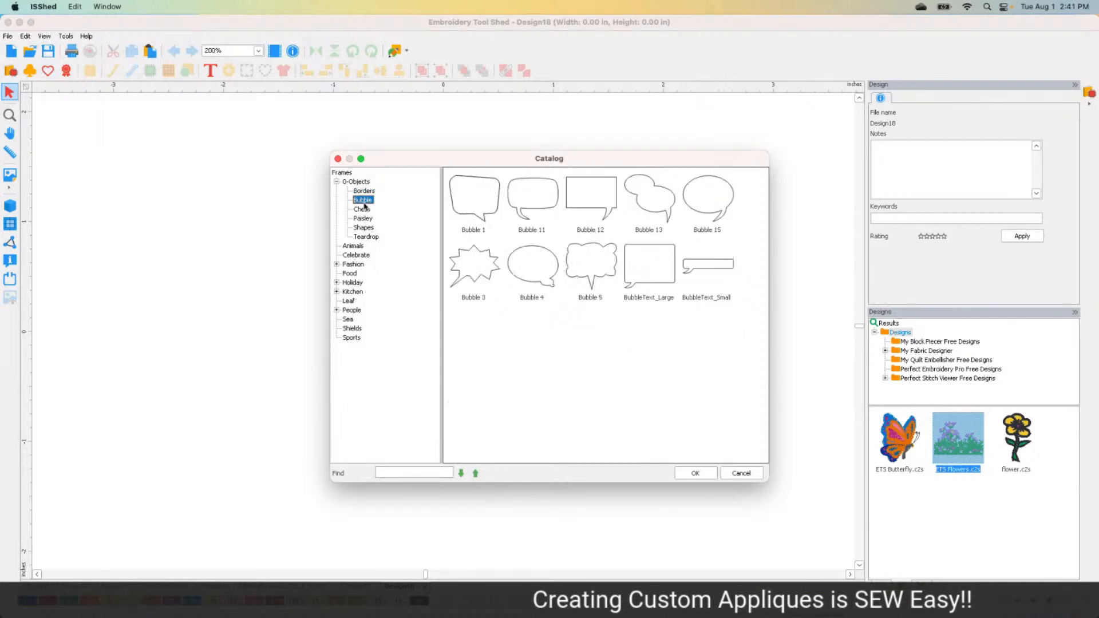
left_click(367, 210)
left_click(367, 219)
left_click(367, 237)
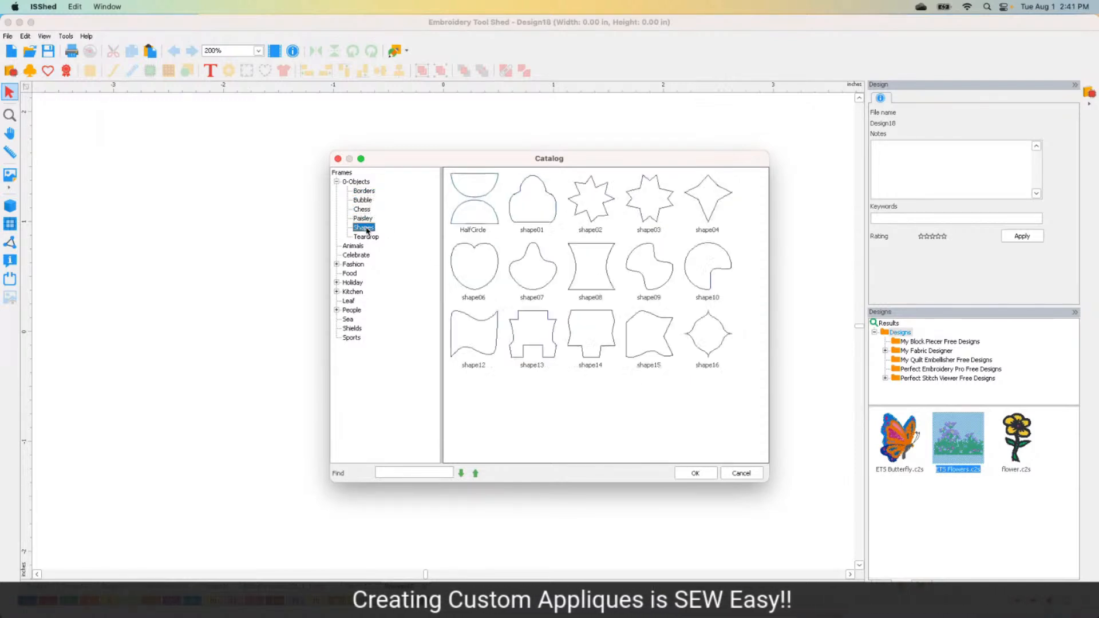
left_click(353, 246)
left_click(356, 255)
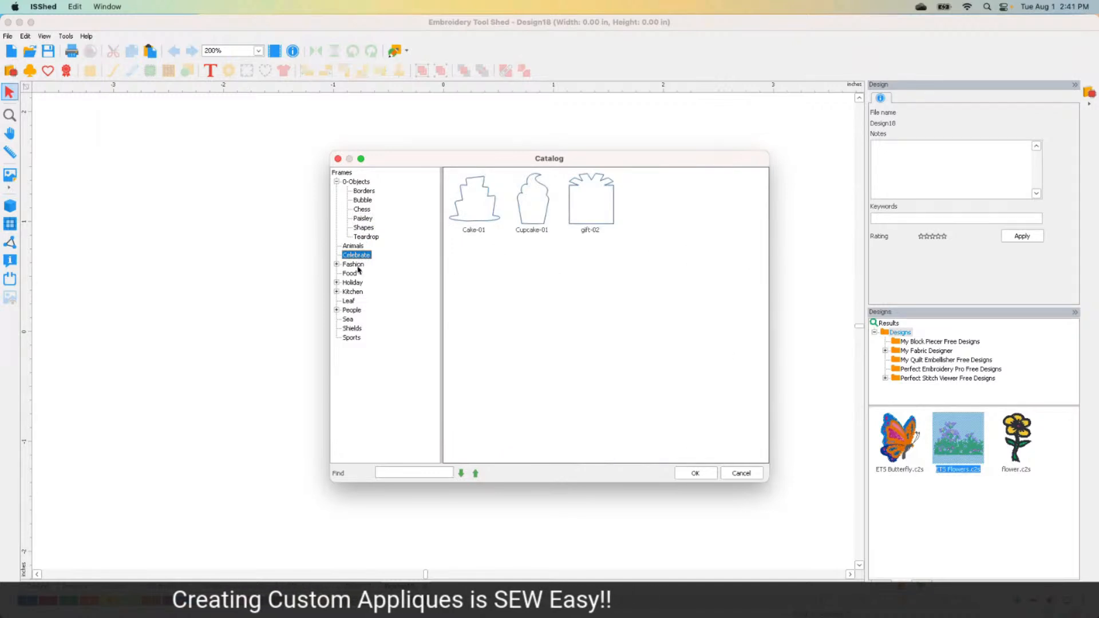
left_click(353, 265)
left_click(358, 273)
left_click(362, 283)
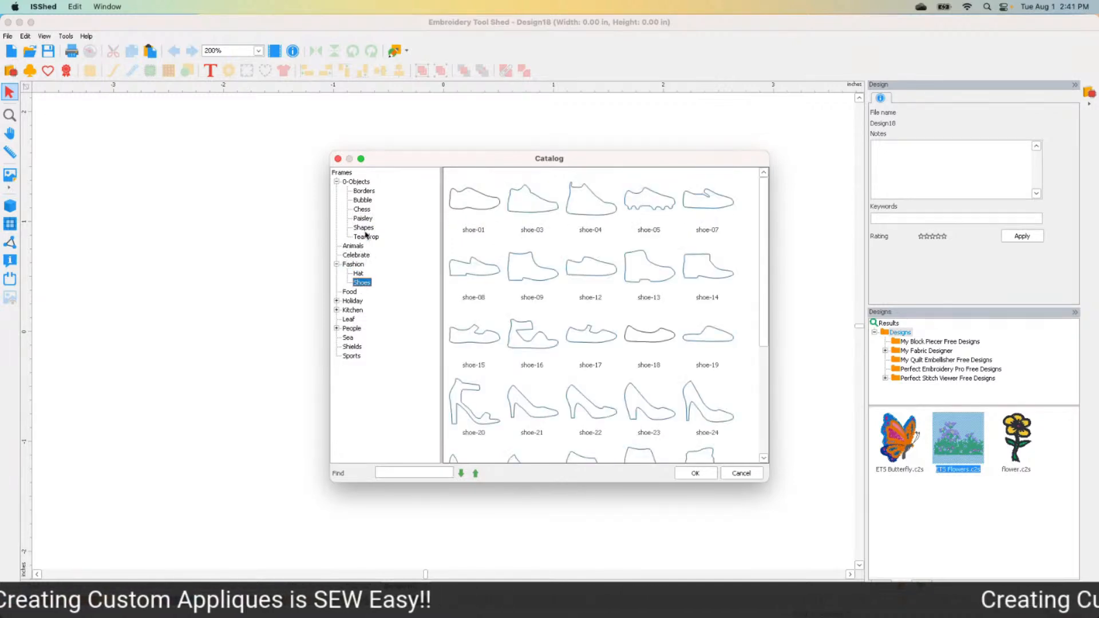
Insert the Borders-16 frame as an applique and turn on the 3D stitch view
left_click(360, 192)
left_click(370, 201)
left_click(364, 191)
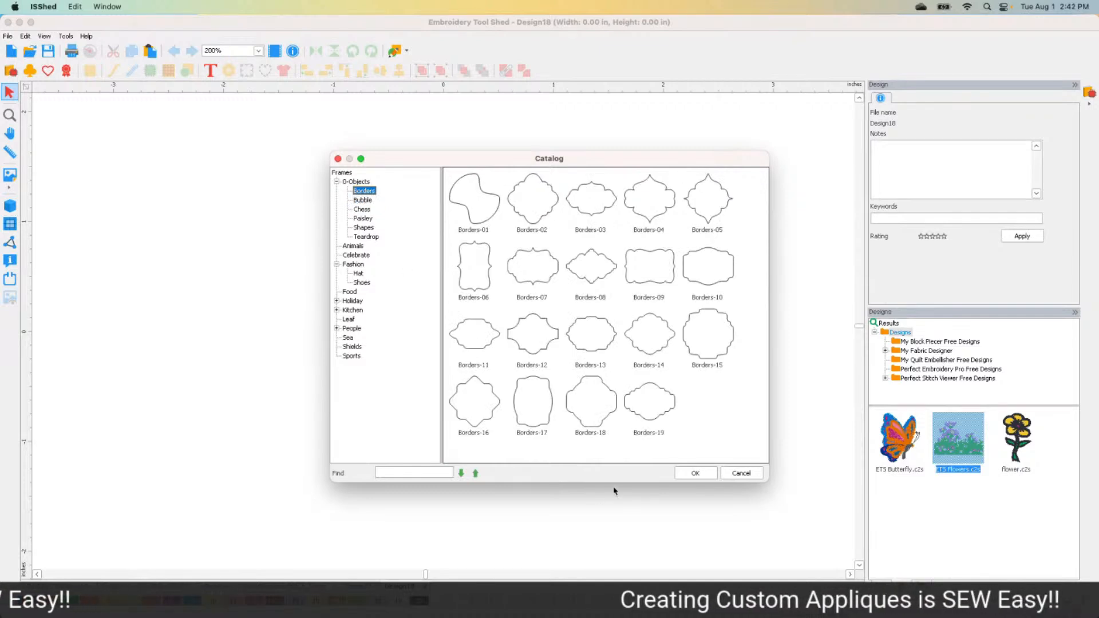
left_click(522, 394)
left_click(480, 403)
double_click(483, 404)
left_click(225, 264)
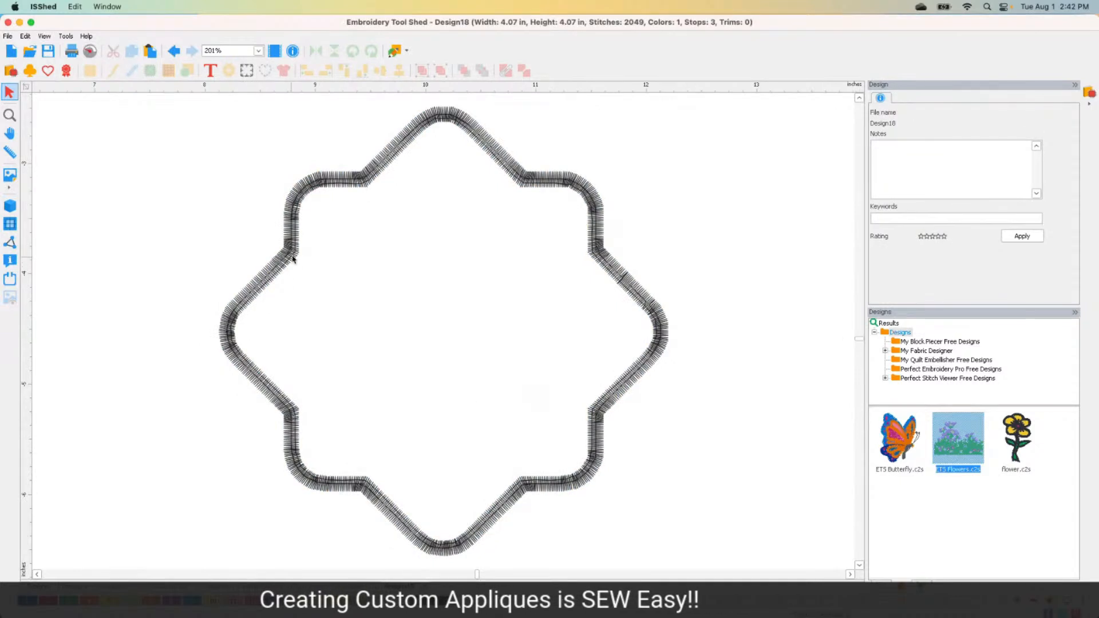
left_click(11, 206)
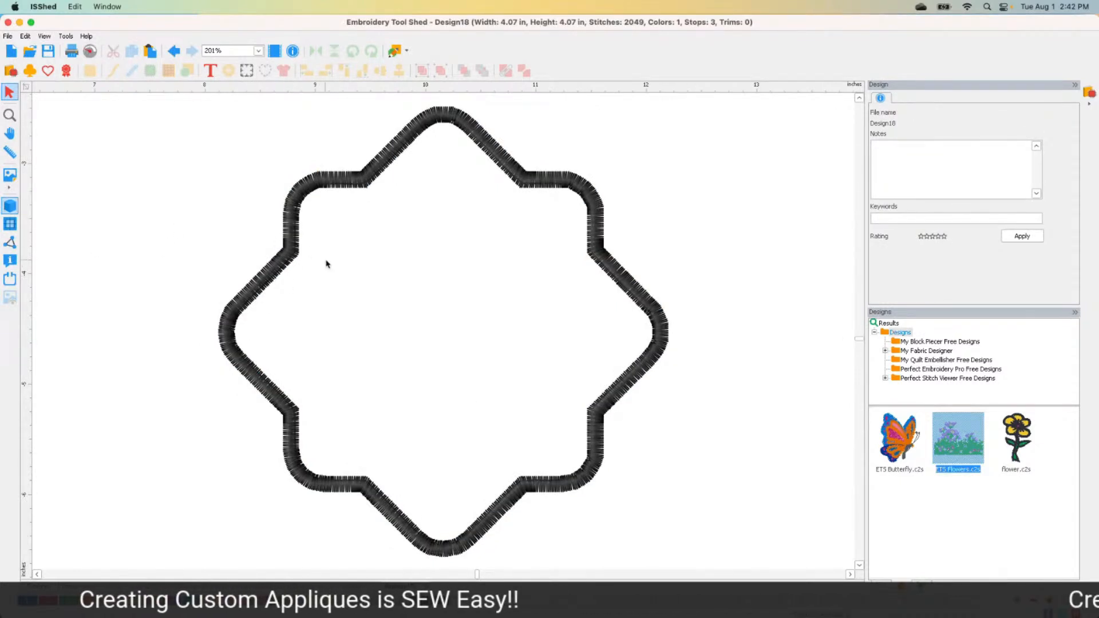
Preview the stitch-out order of the satin applique frame in the sewing simulator
left_click(90, 51)
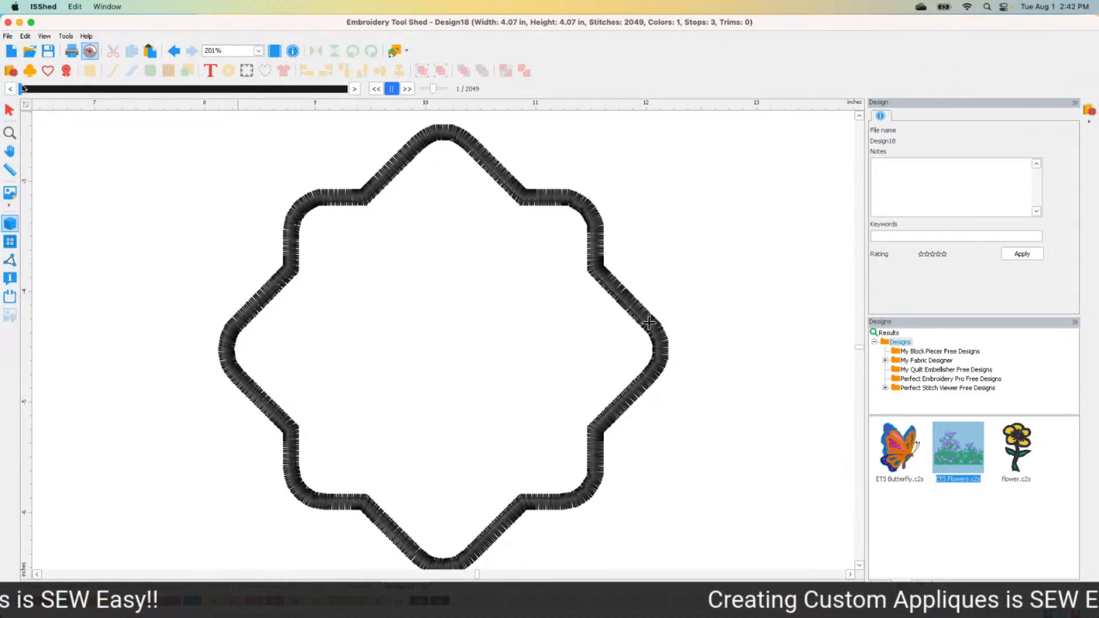
left_click_drag(22, 90, 57, 89)
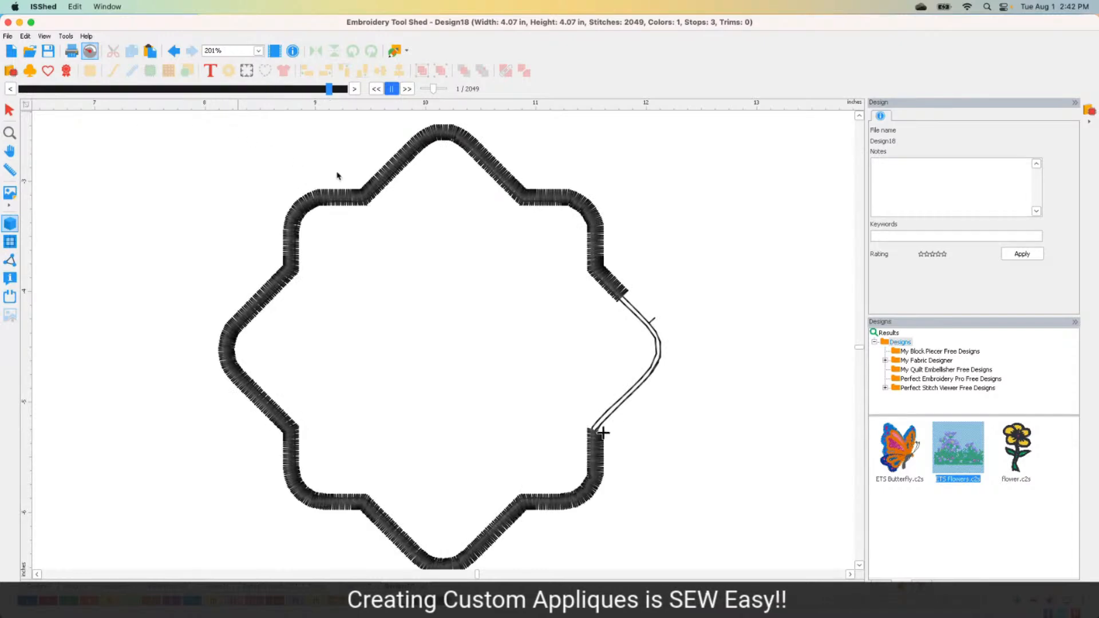
left_click(9, 109)
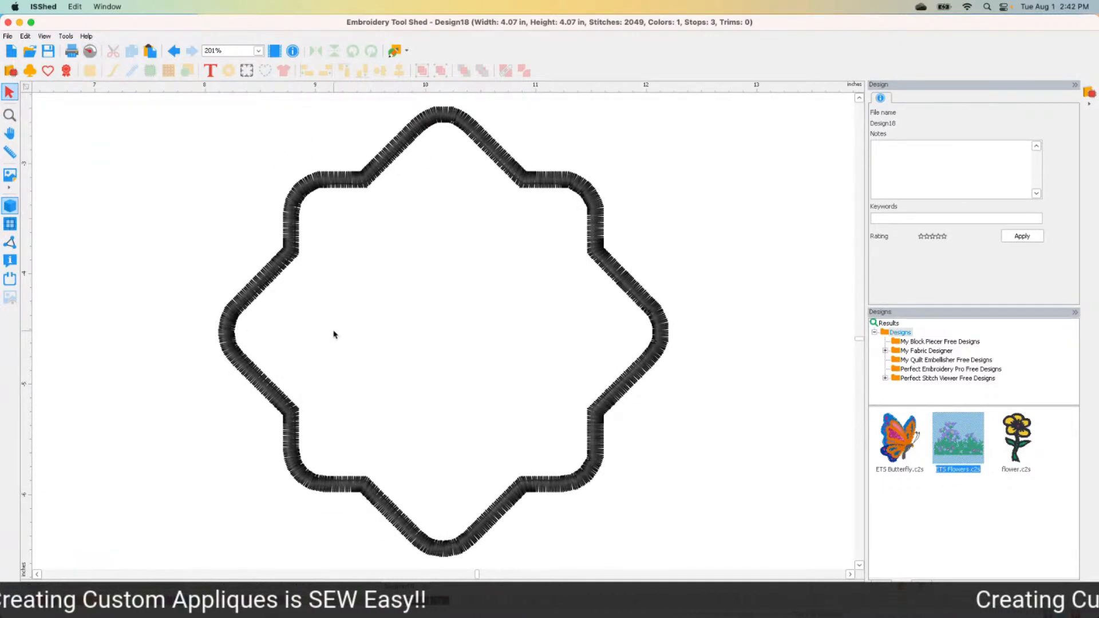
Apply the PAM Precut Patch style to the frame and preview its stitch-out in the simulator
left_click(281, 262)
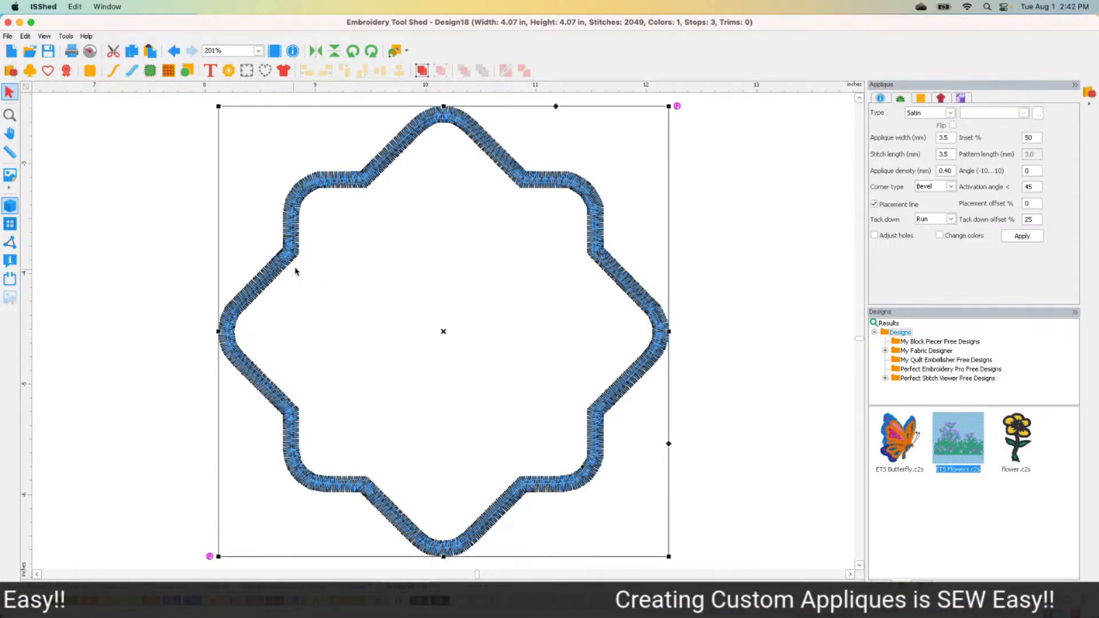
left_click(284, 70)
left_click(579, 308)
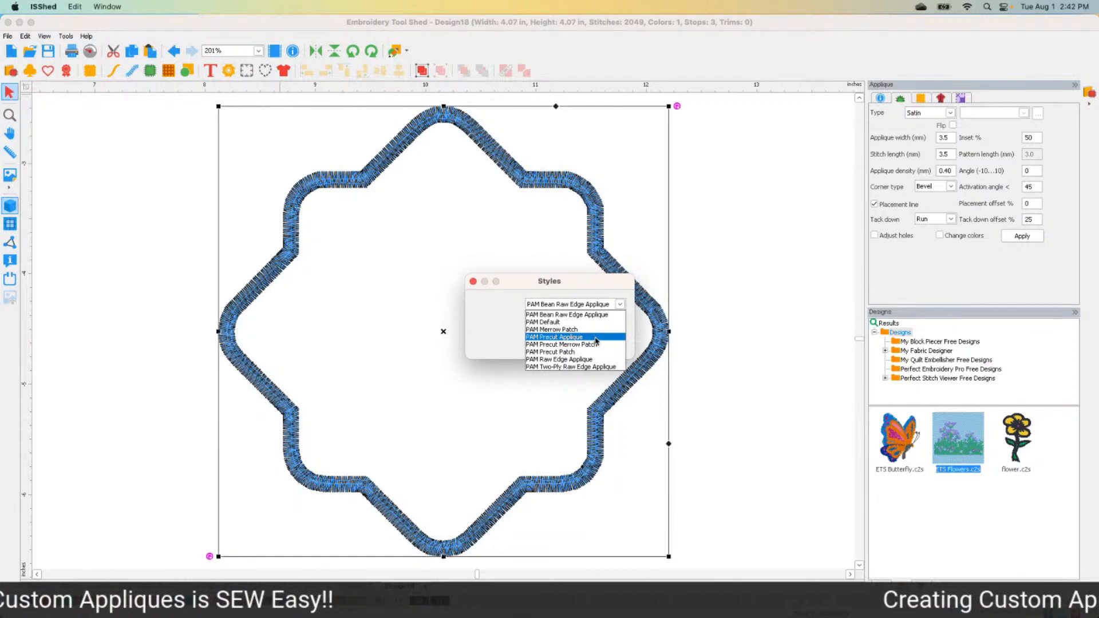
left_click(599, 353)
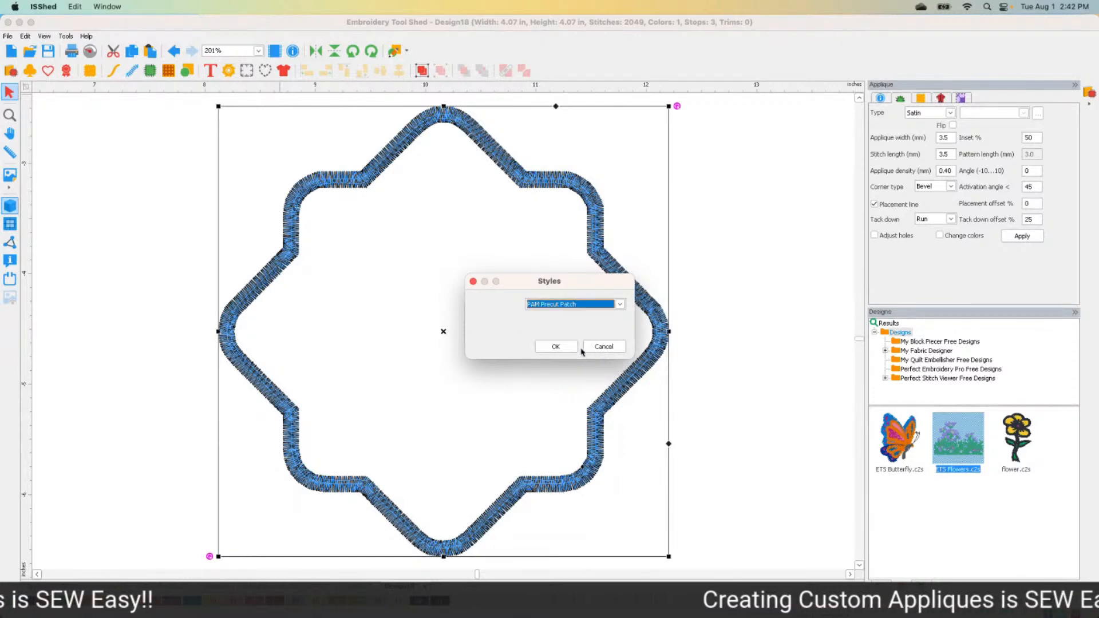
left_click(566, 347)
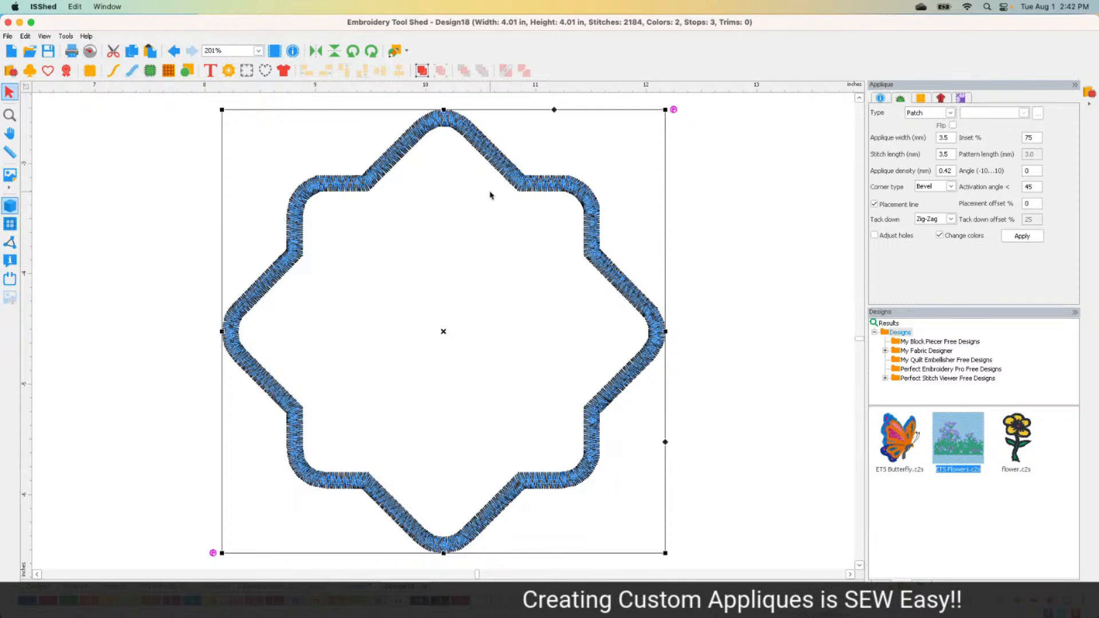
left_click(89, 51)
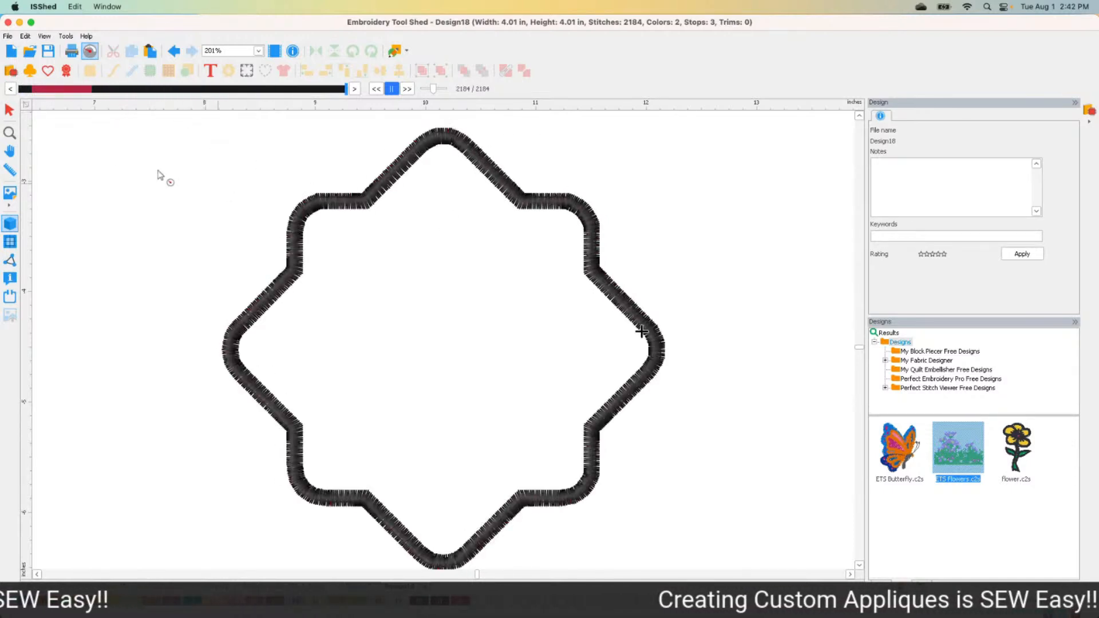
left_click(10, 110)
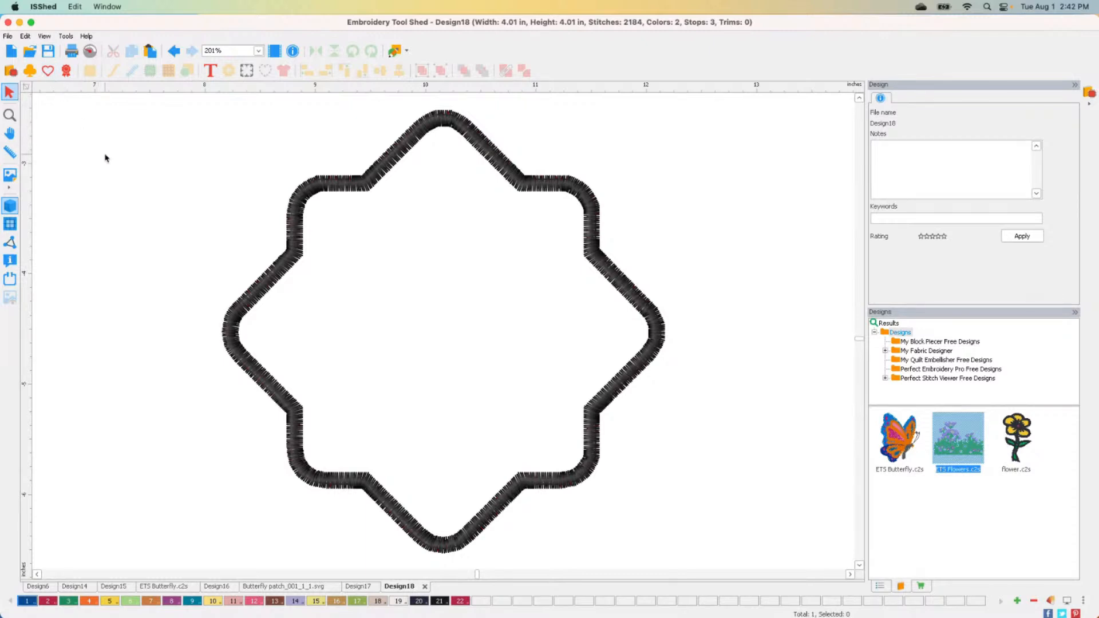
Merge the Congrats! balloons design from Perfect Embroidery Pro Free Designs into the frame
left_click(931, 369)
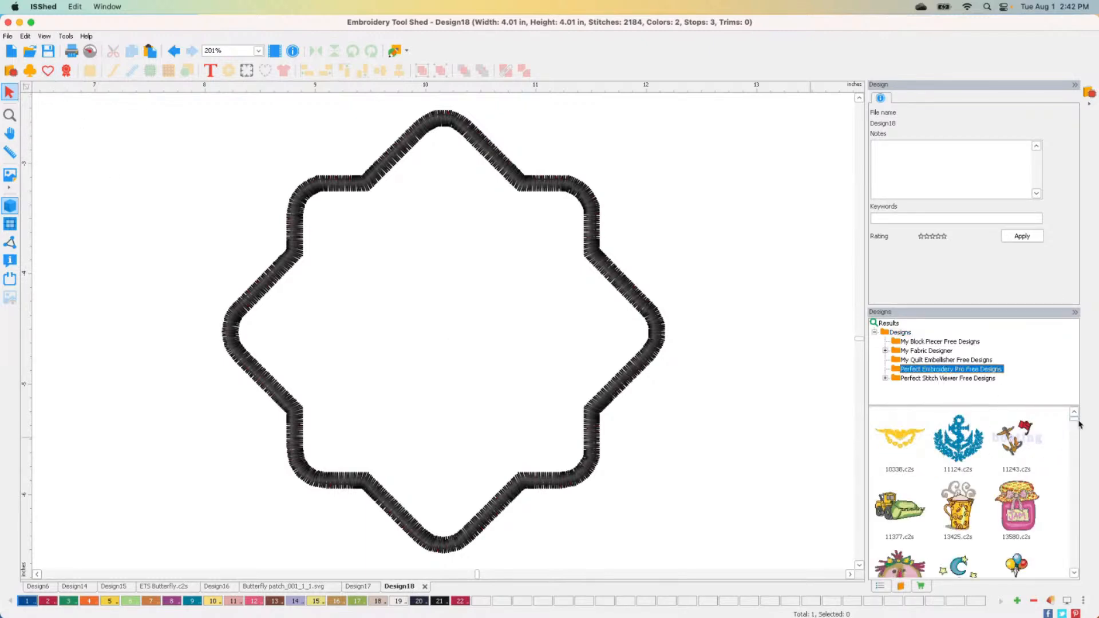
left_click_drag(1077, 423, 1080, 428)
scroll(1033, 432, "down", 1)
left_click(1015, 435)
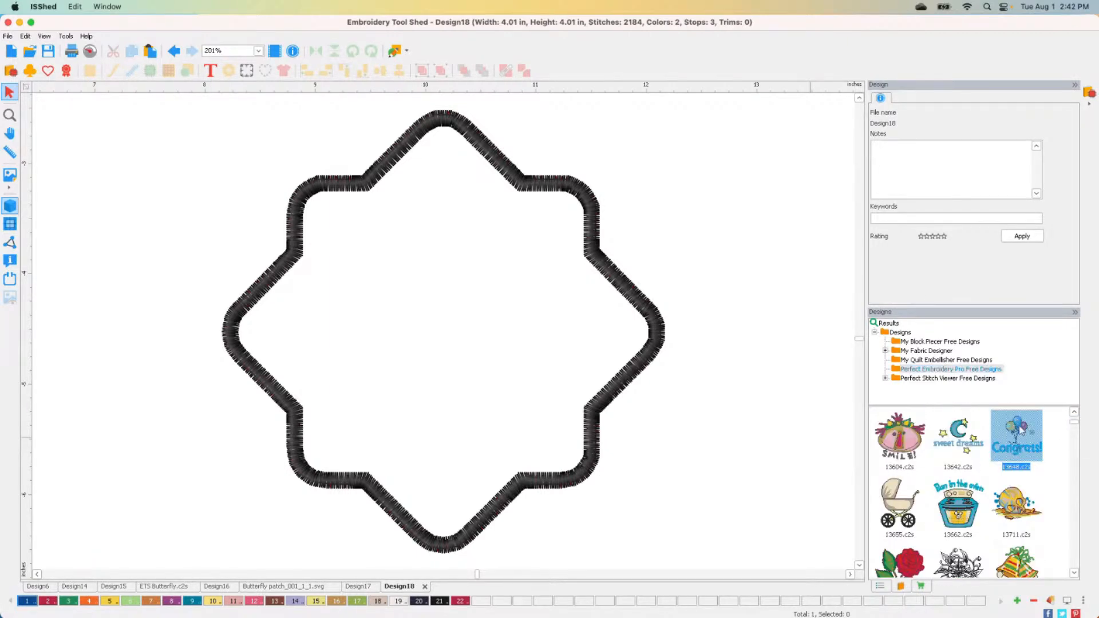
left_click_drag(964, 415, 461, 327)
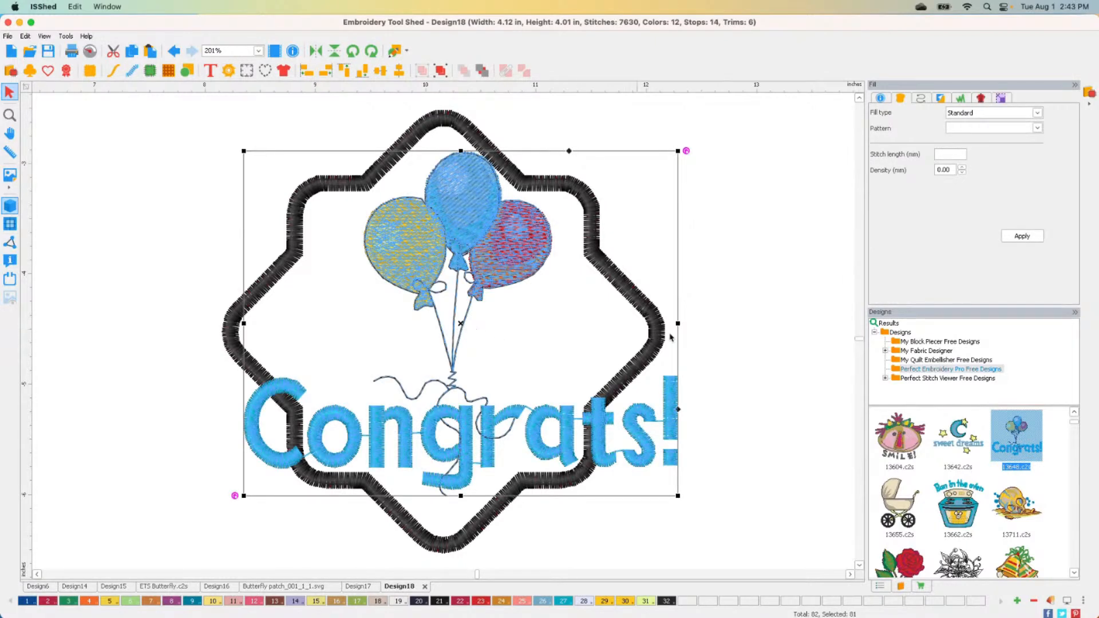
Scale down the Congrats! balloons design proportionally and center it inside the patch frame
left_click(561, 314)
left_click(433, 279)
left_click_drag(675, 159, 503, 269)
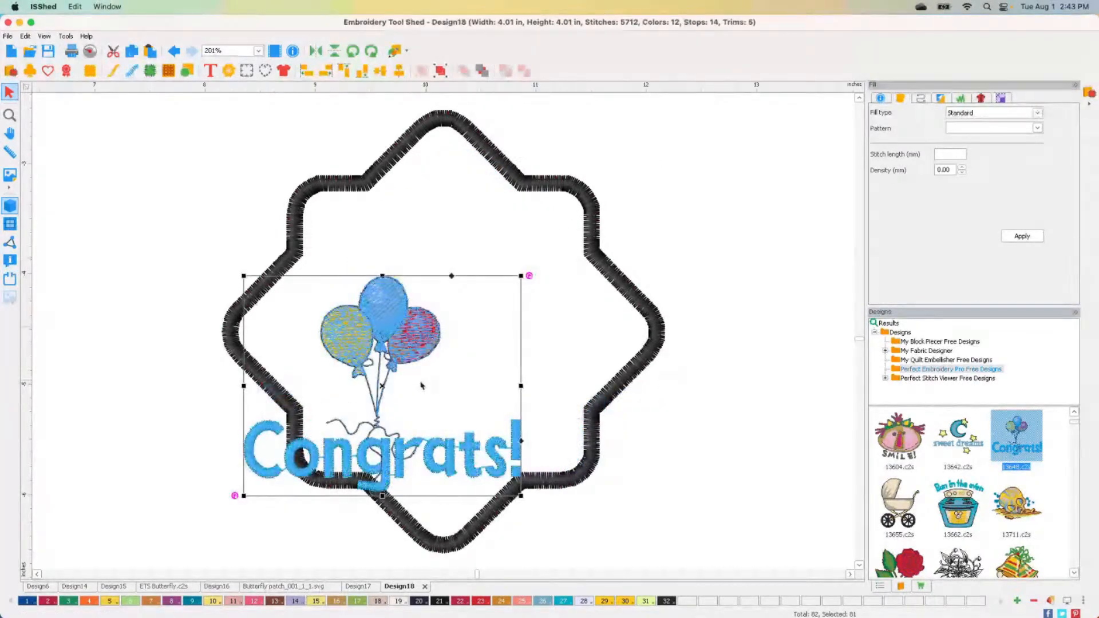
left_click_drag(374, 386, 438, 328)
left_click(758, 294)
left_click(455, 295)
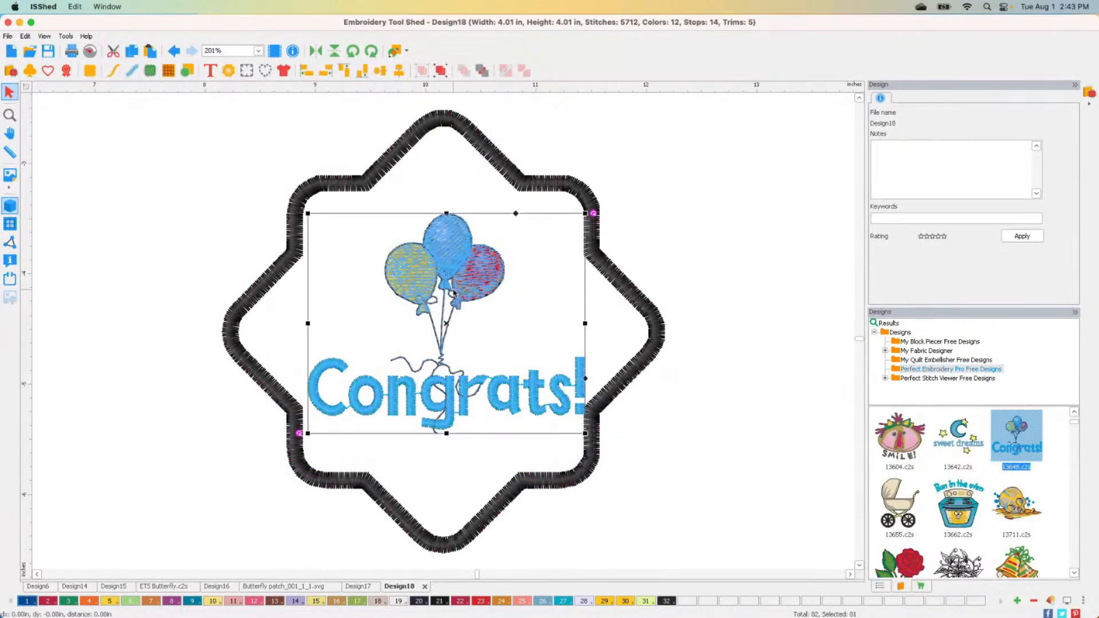
left_click(724, 314)
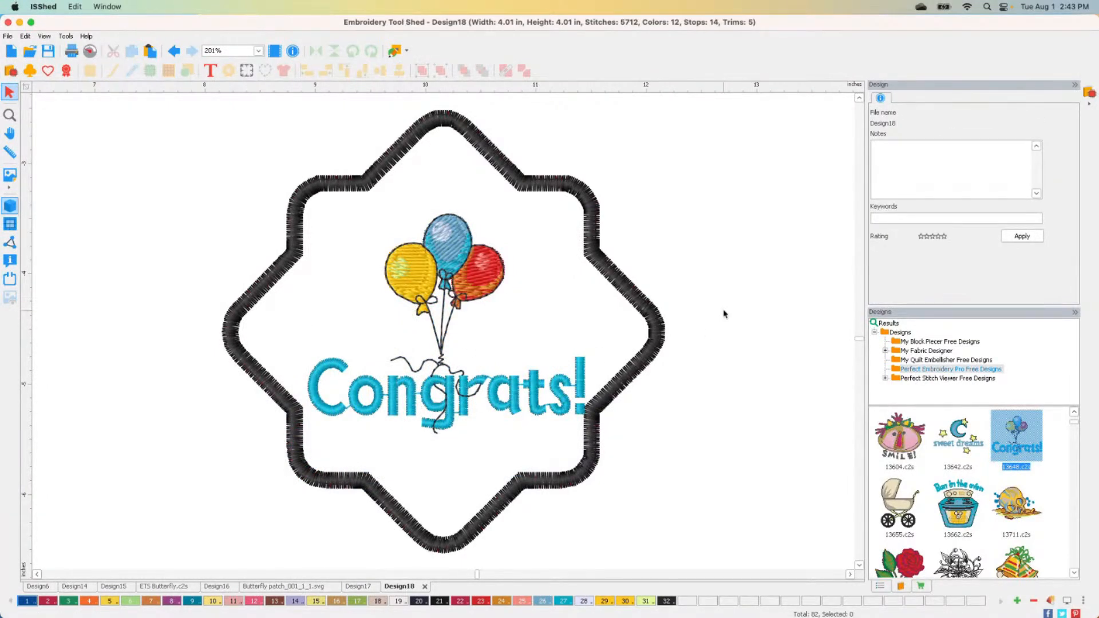
left_click(481, 288)
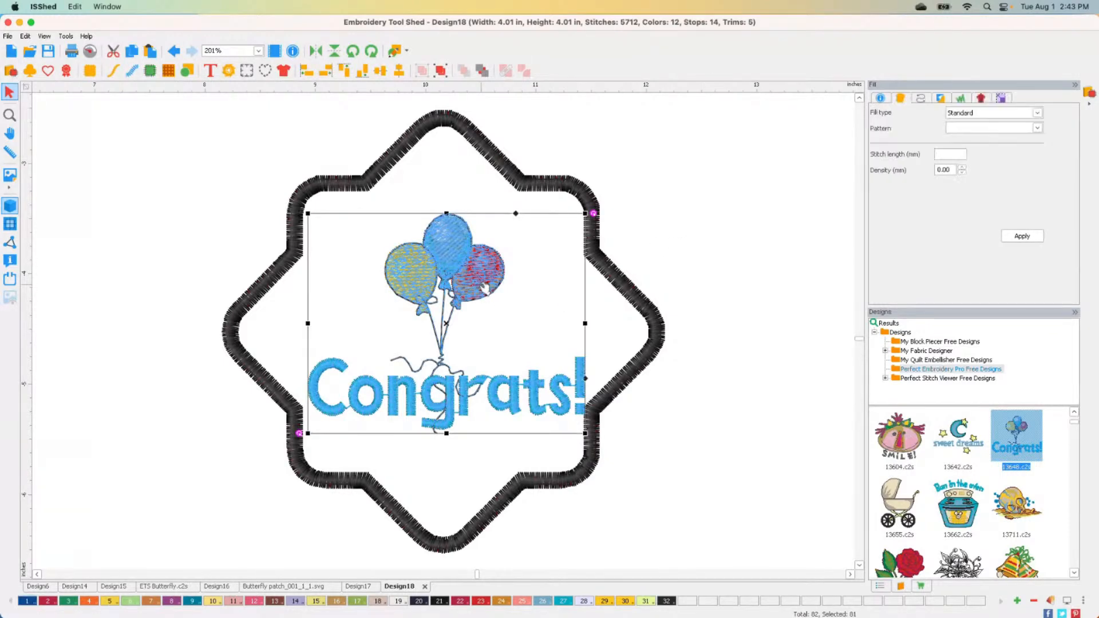
left_click(730, 352)
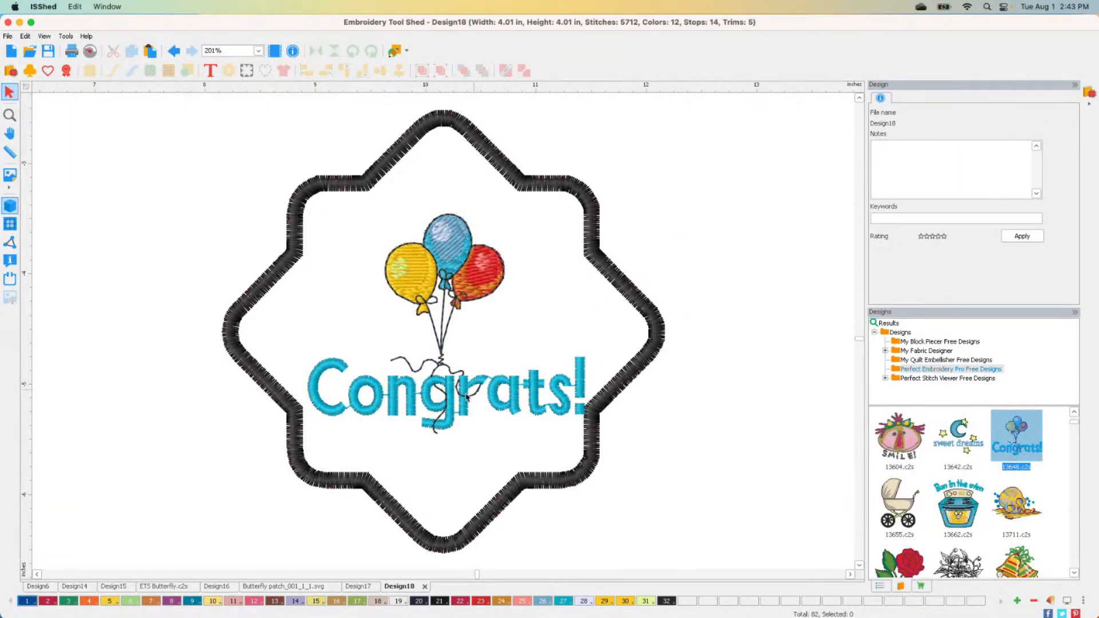
Show the stitch sequence and ungroup the Congrats! balloons design
left_click(513, 406)
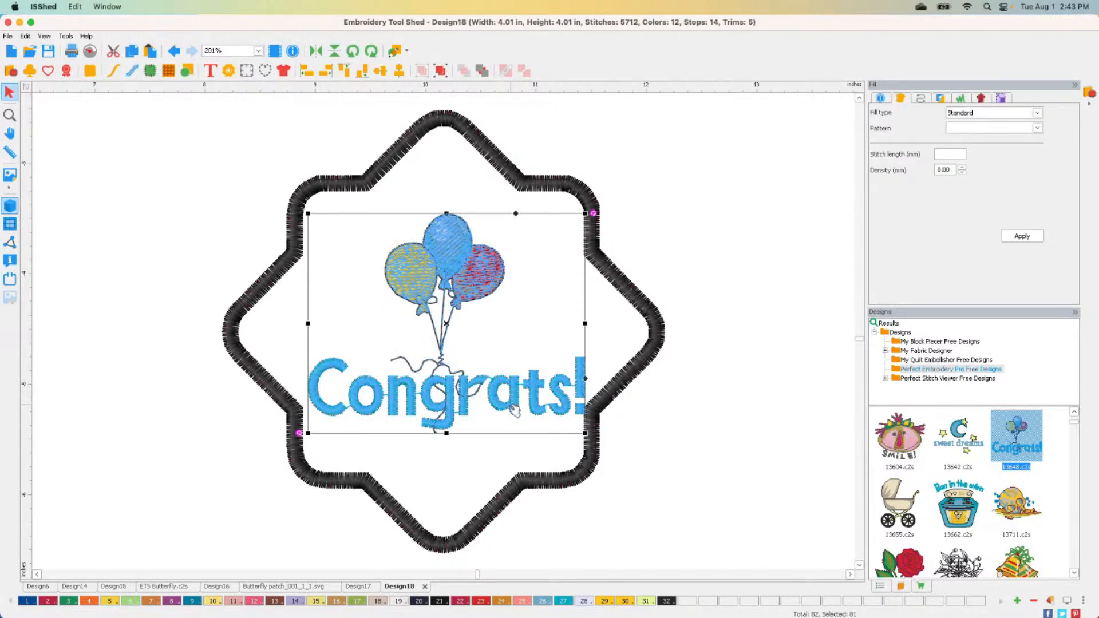
left_click(884, 588)
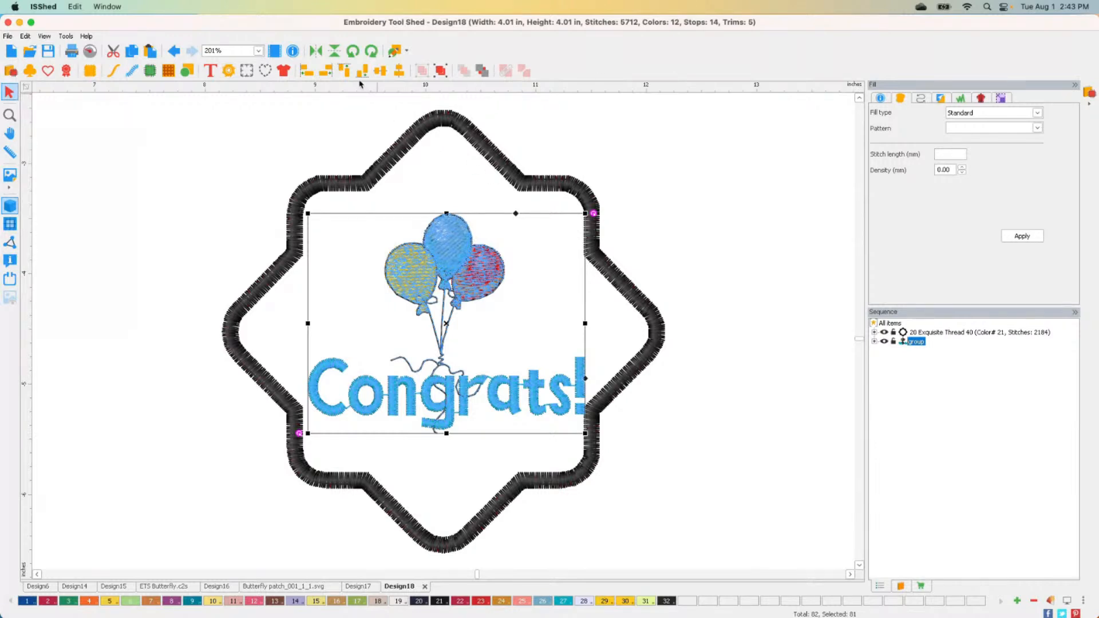
left_click(442, 75)
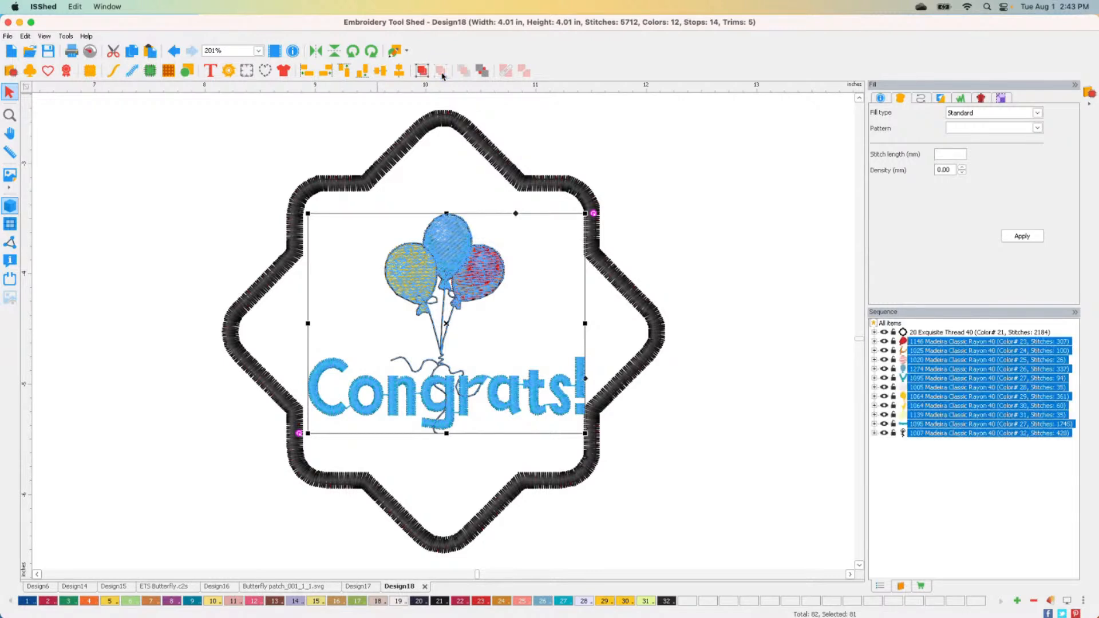
left_click(720, 432)
Check the color entries of the balloon design in the sequence and delete the turquoise Congrats! lettering
left_click(918, 342)
left_click(920, 351)
left_click(920, 359)
left_click(921, 369)
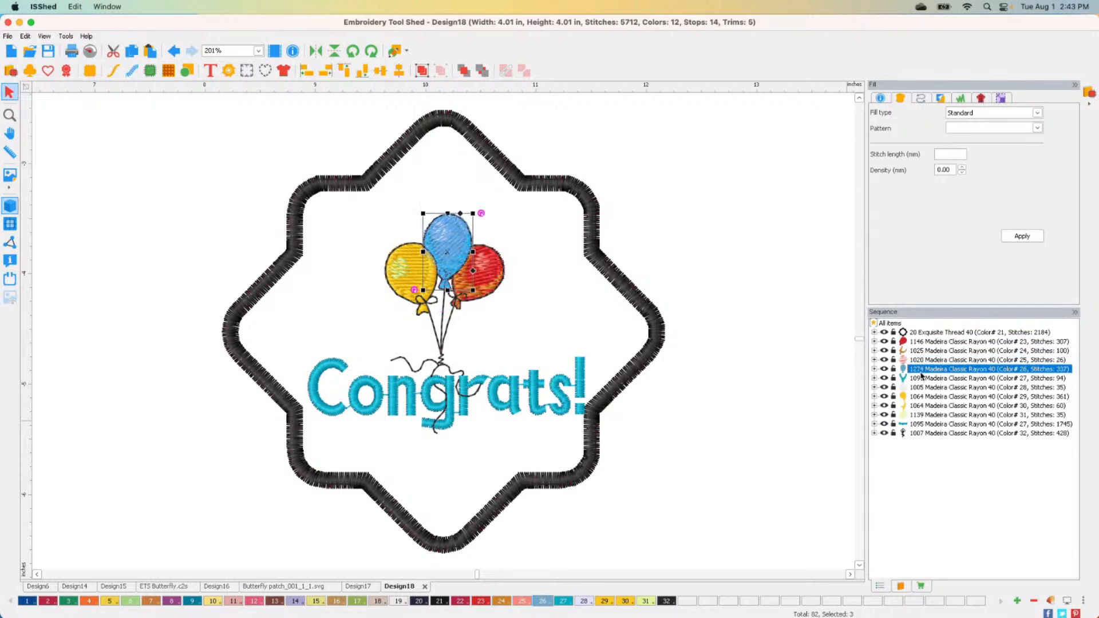
left_click(910, 425)
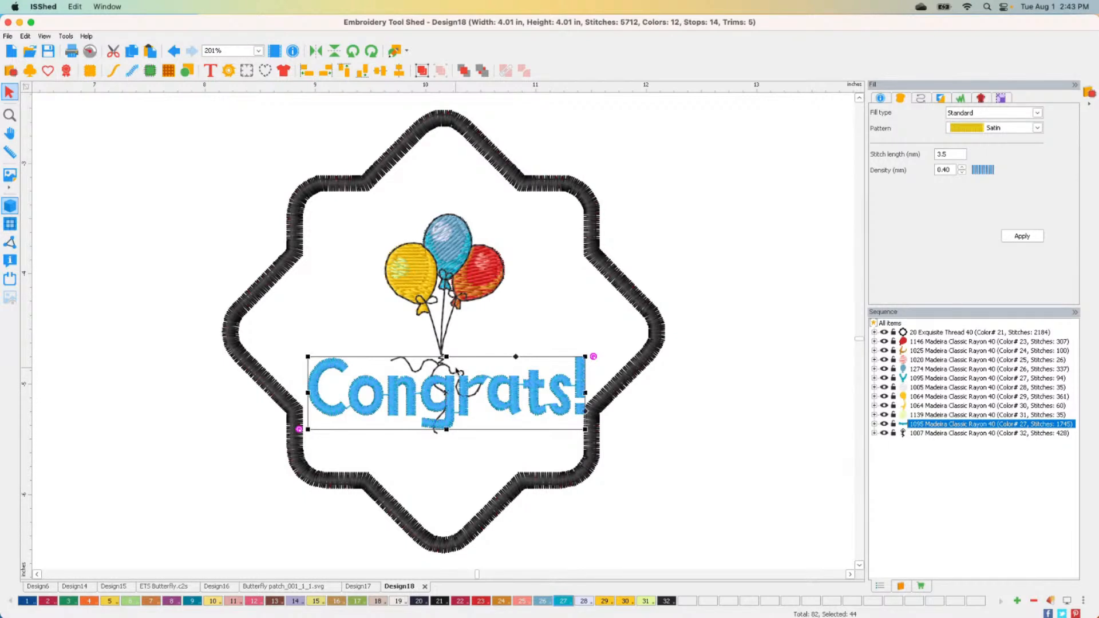
key("Delete")
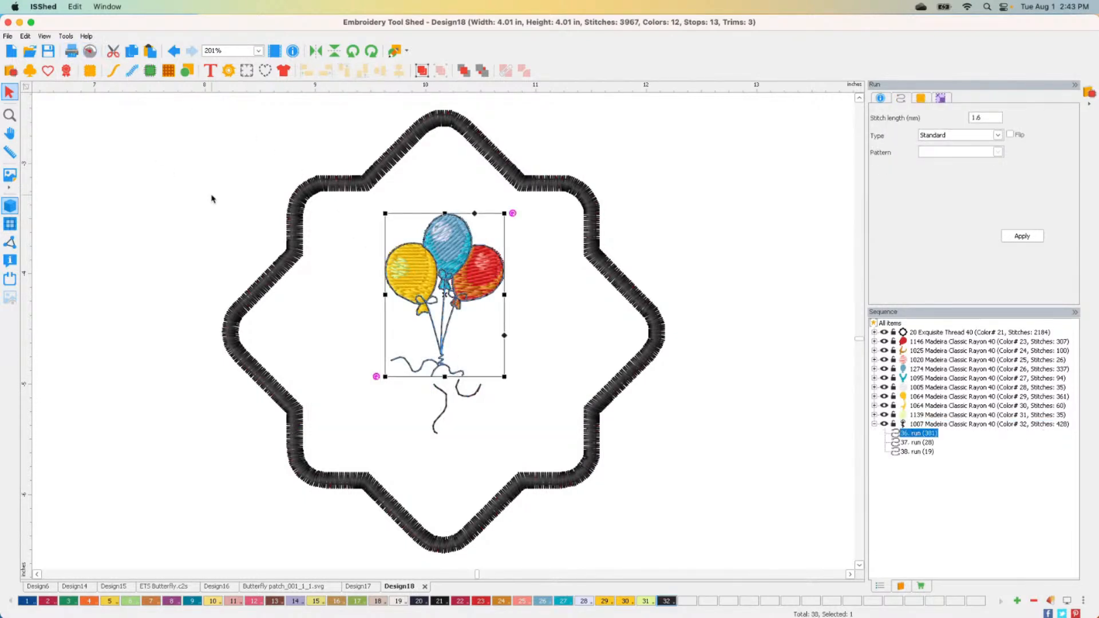
Move the two loose string segments so they join the lower ends of the balloon strings
left_click(709, 396)
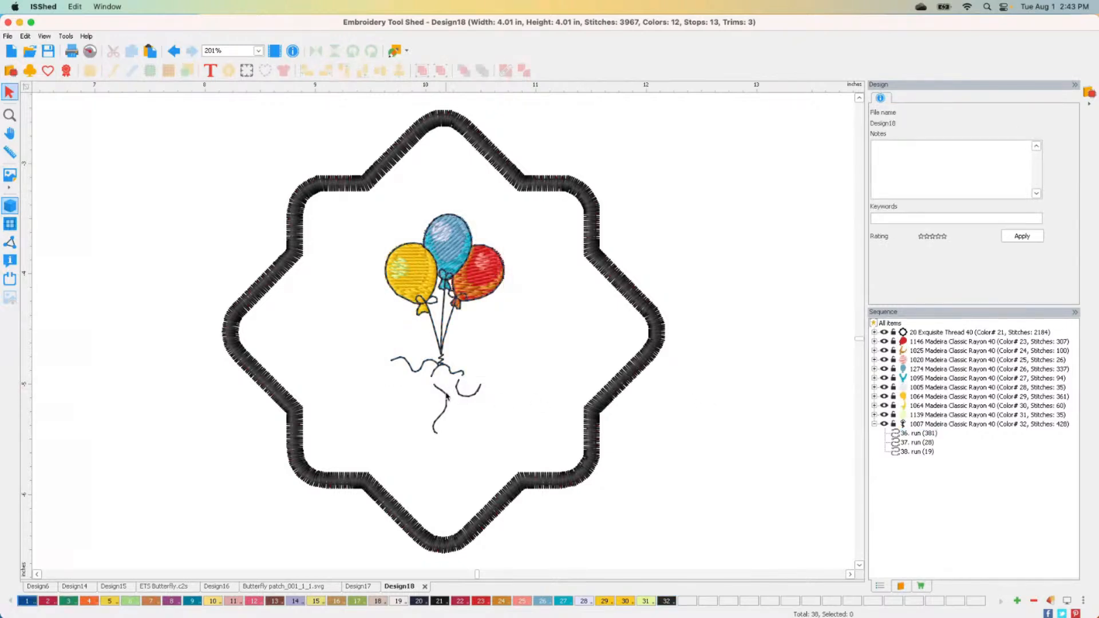
left_click(447, 409)
left_click_drag(447, 410, 469, 384)
left_click(468, 390)
left_click(605, 417)
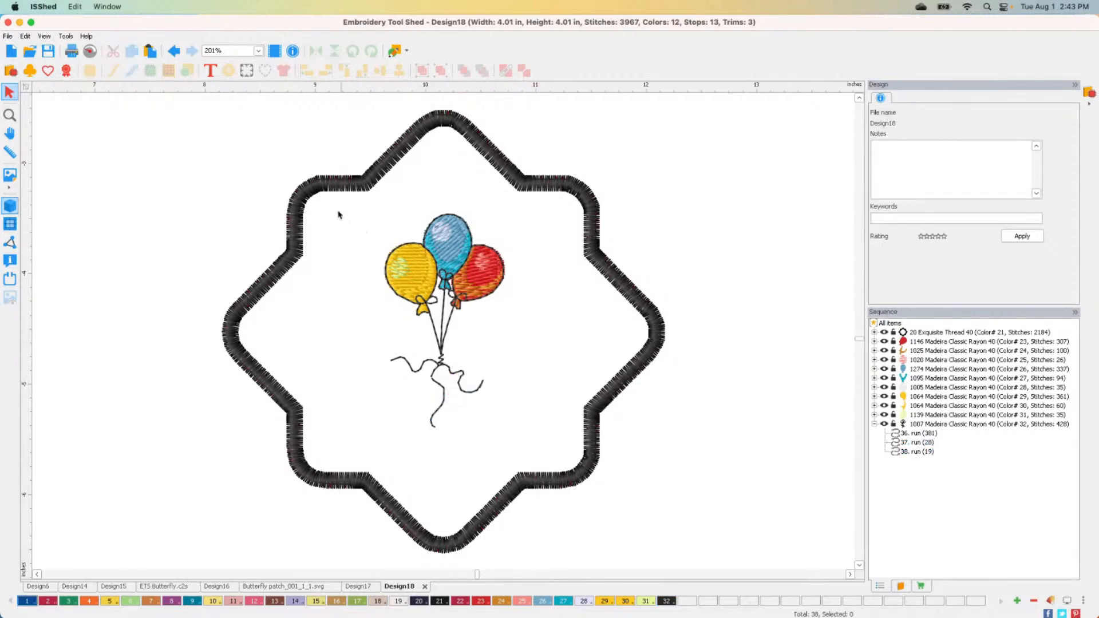
Group all the balloon and string pieces and move the group slightly down inside the patch frame
left_click_drag(337, 212, 546, 457)
left_click(422, 70)
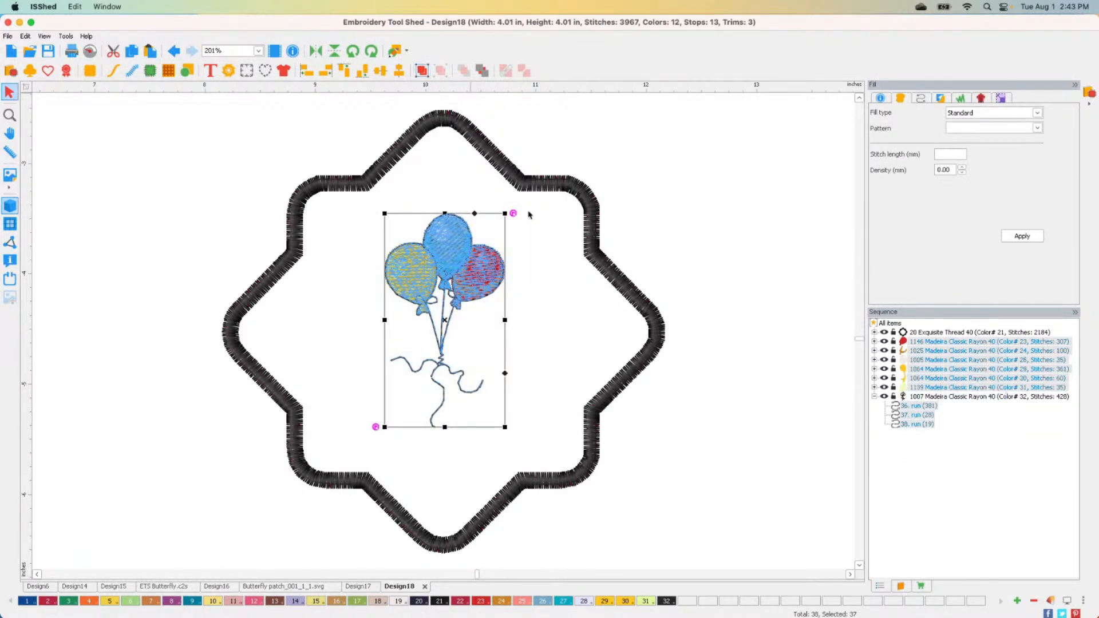
left_click_drag(450, 324, 451, 338)
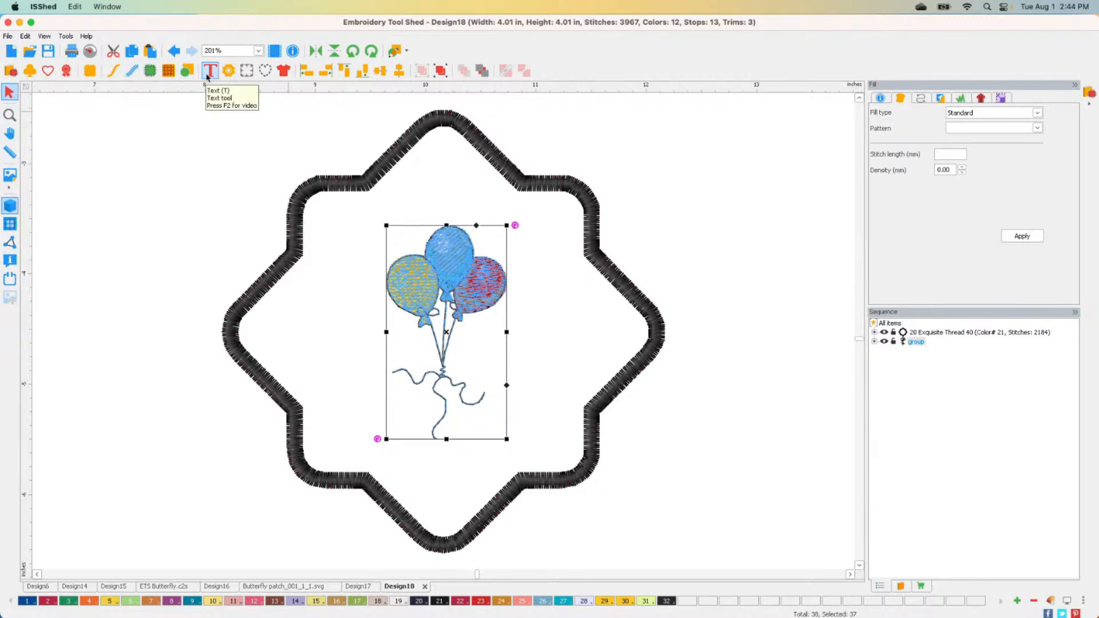
Add the text "Happy Birthday" in the Bauhaus font and move it above the patch frame
left_click(208, 75)
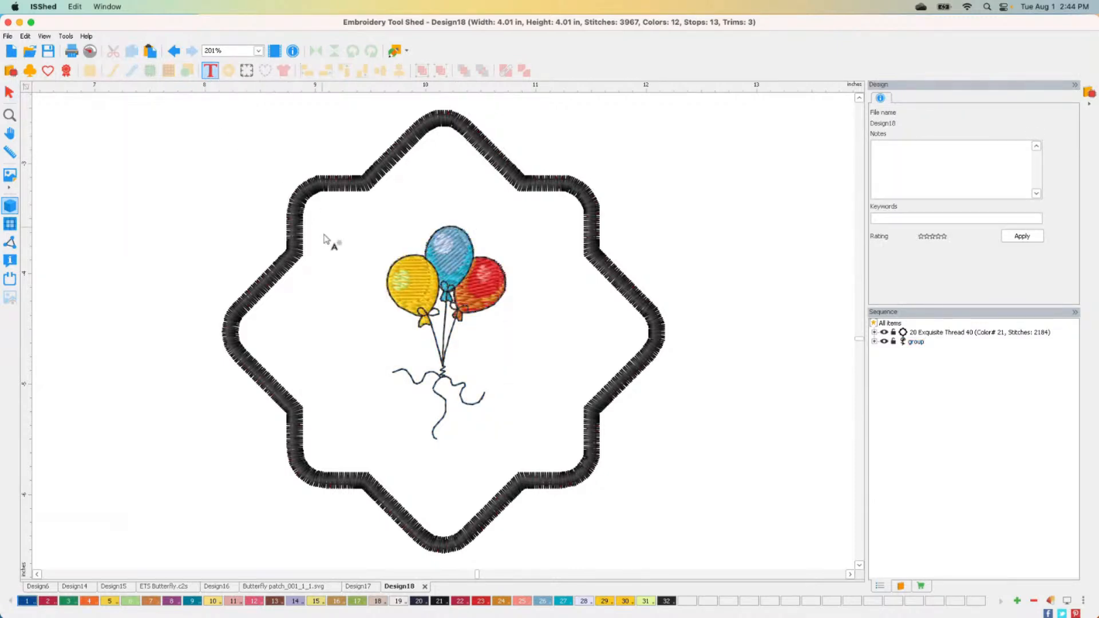
left_click(339, 250)
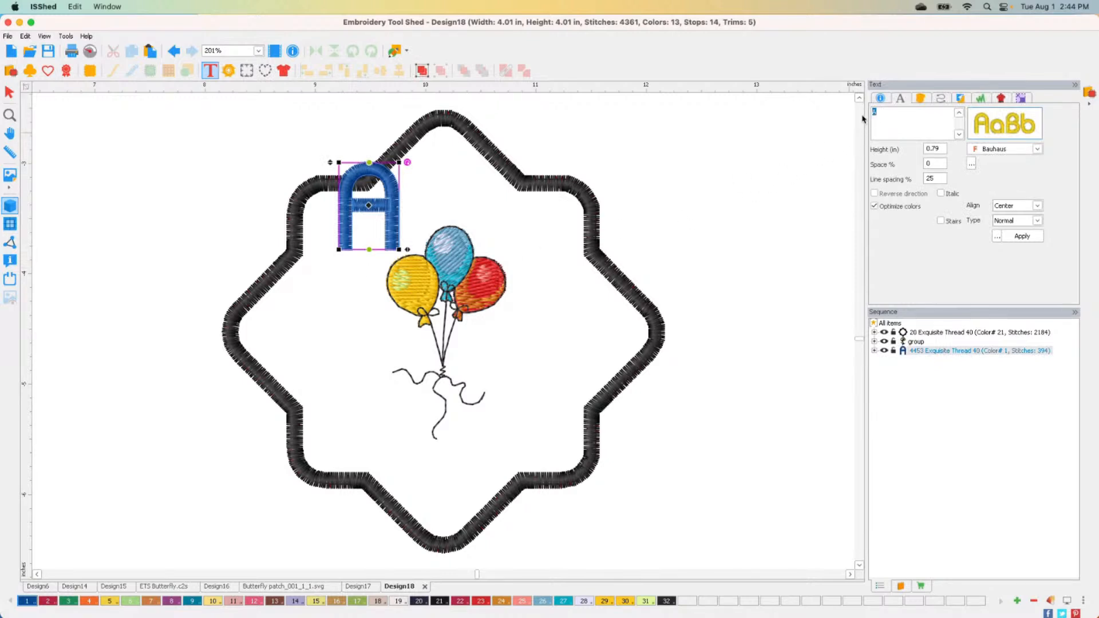
type("Happy Birthday")
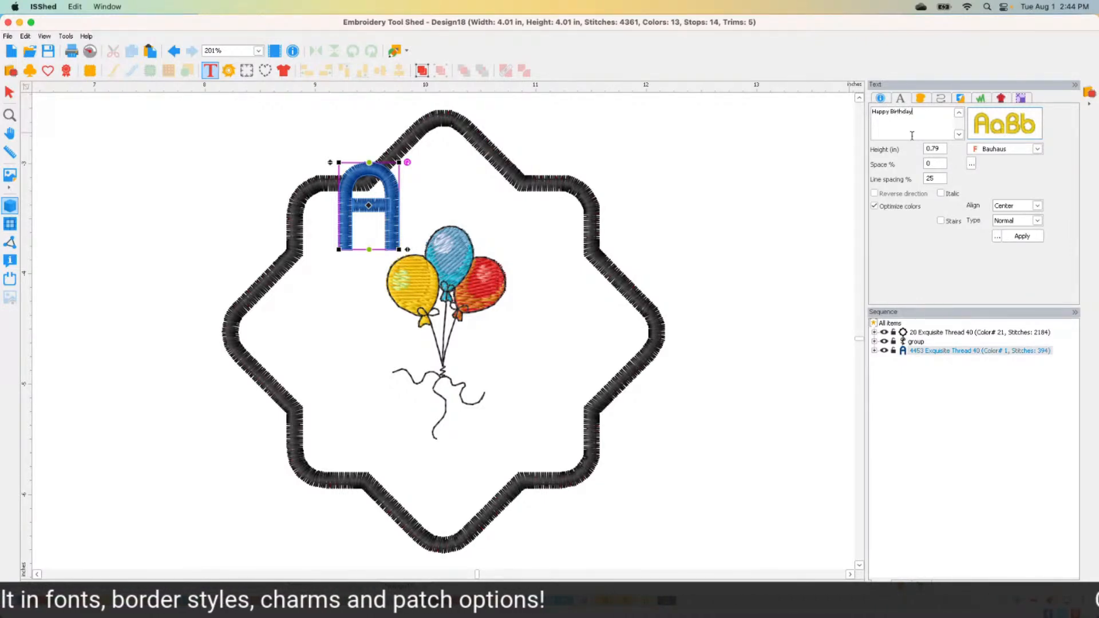
left_click(1021, 236)
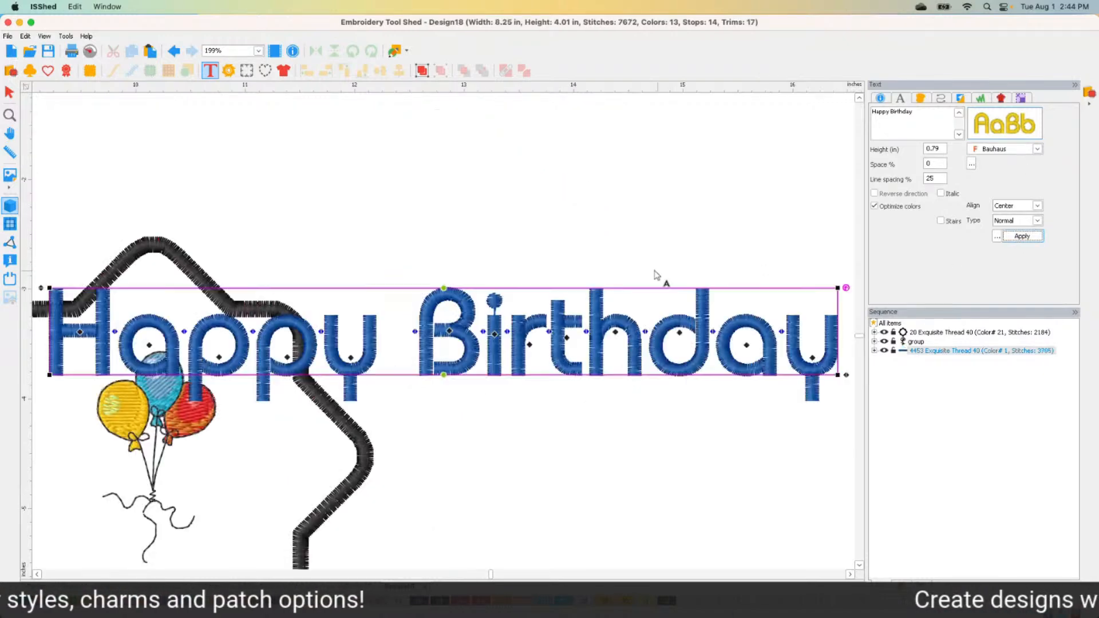
left_click_drag(392, 300, 392, 143)
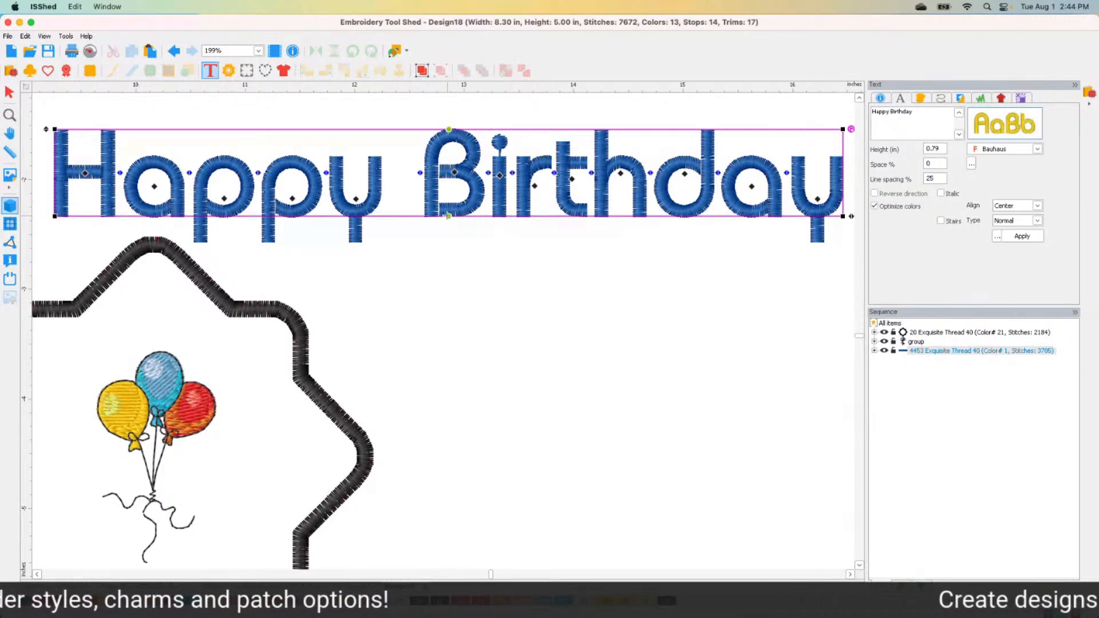
Try bending and stretching the Happy Birthday text's envelope and reset it, and try rotating the text and undo the rotation
left_click_drag(448, 217, 448, 277)
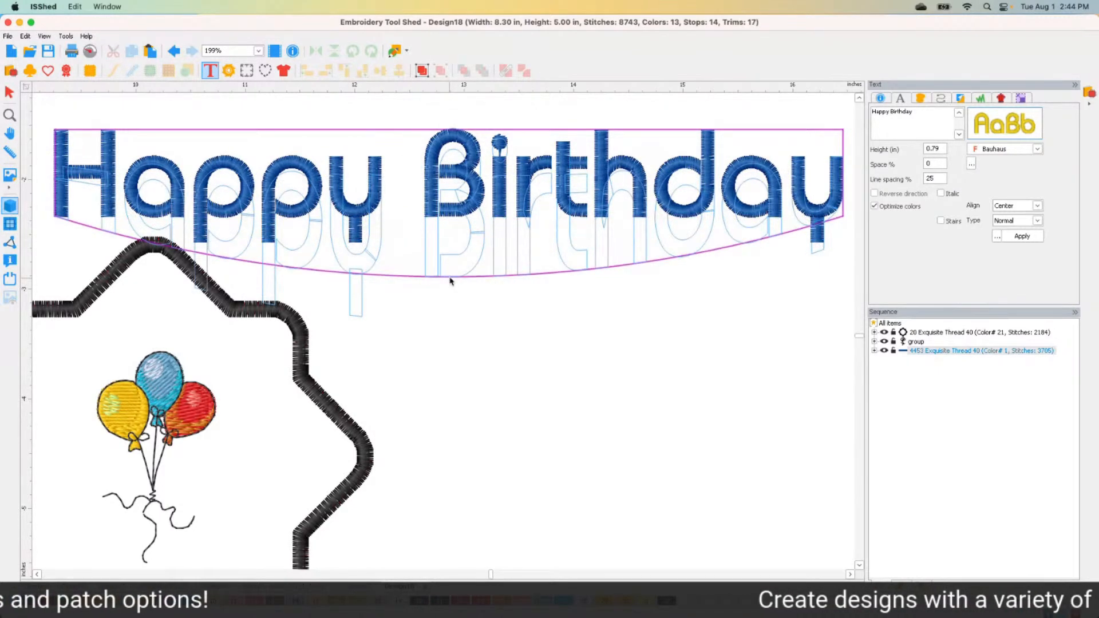
left_click_drag(449, 127, 450, 70)
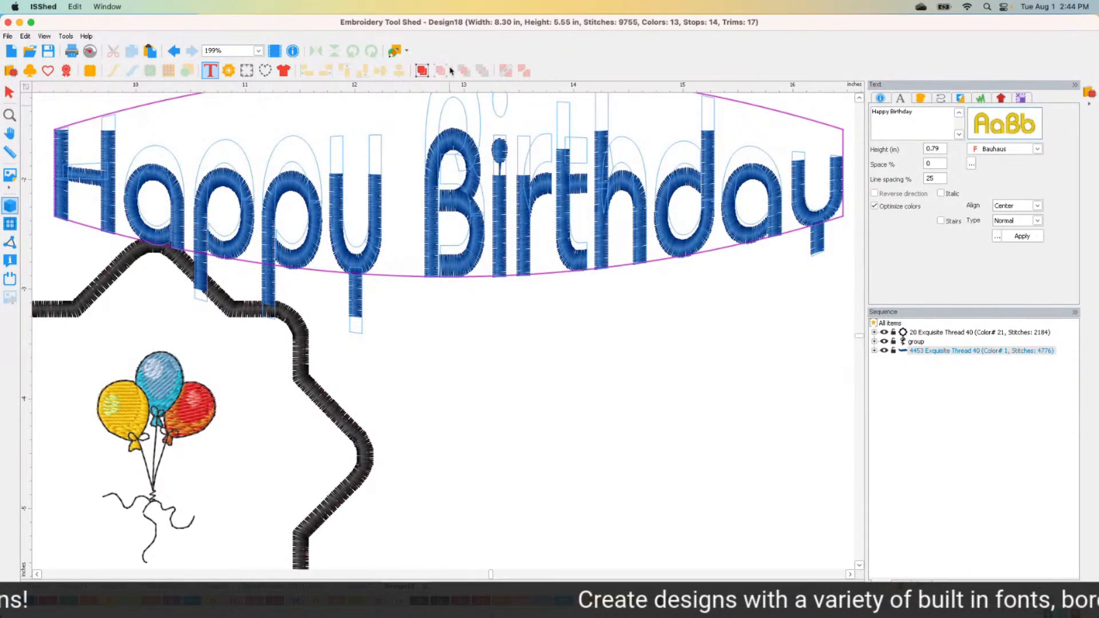
scroll(458, 218, "down", 1)
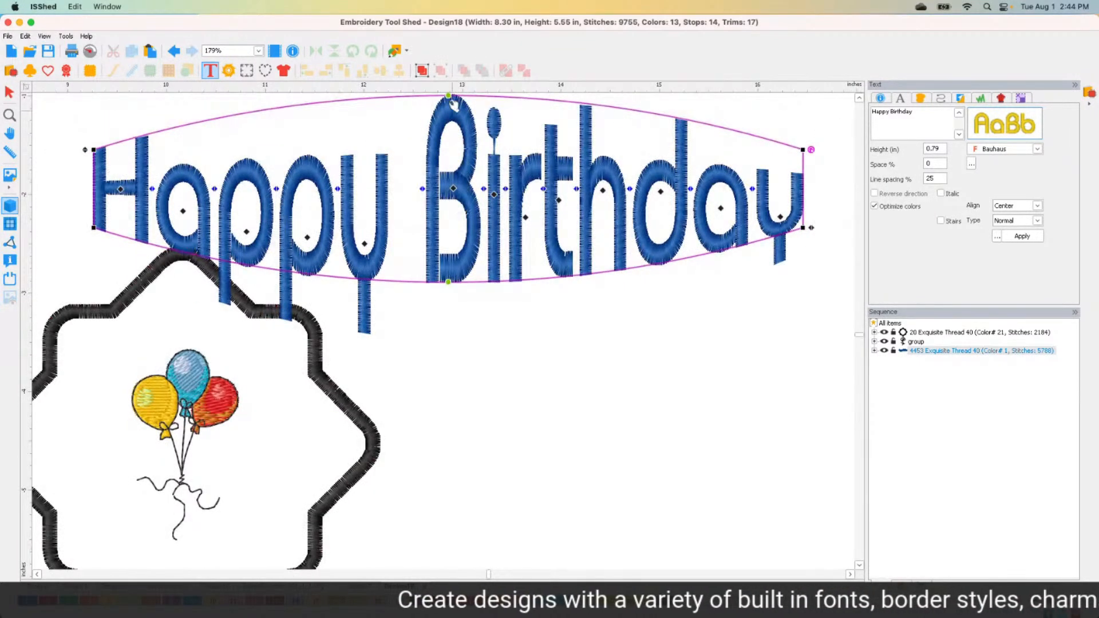
left_click_drag(449, 96, 448, 211)
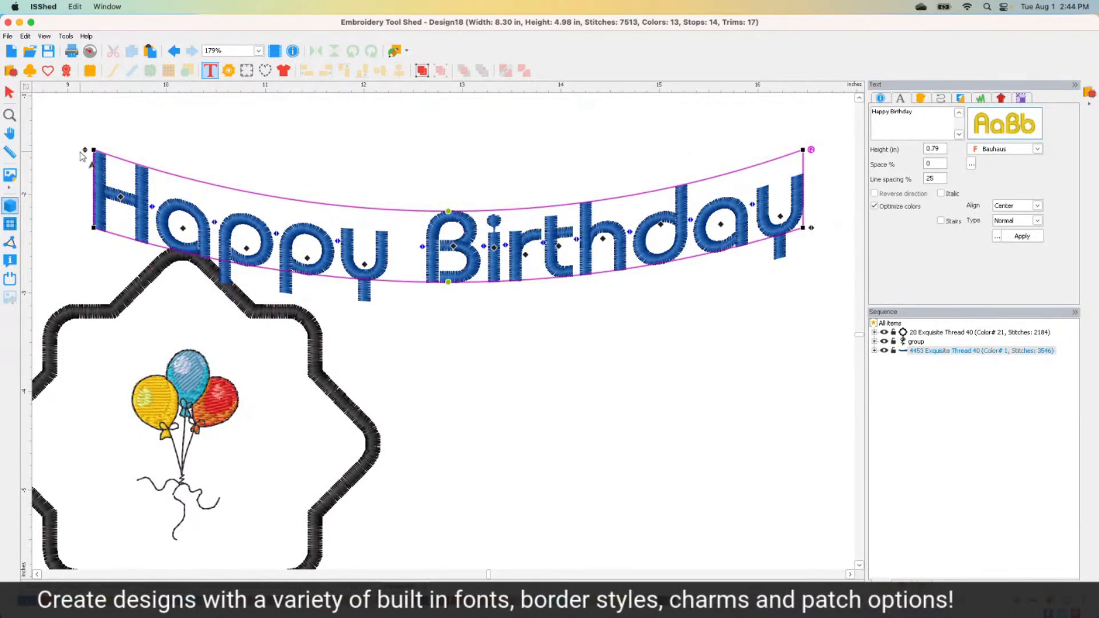
left_click_drag(95, 150, 95, 106)
left_click_drag(94, 227, 94, 275)
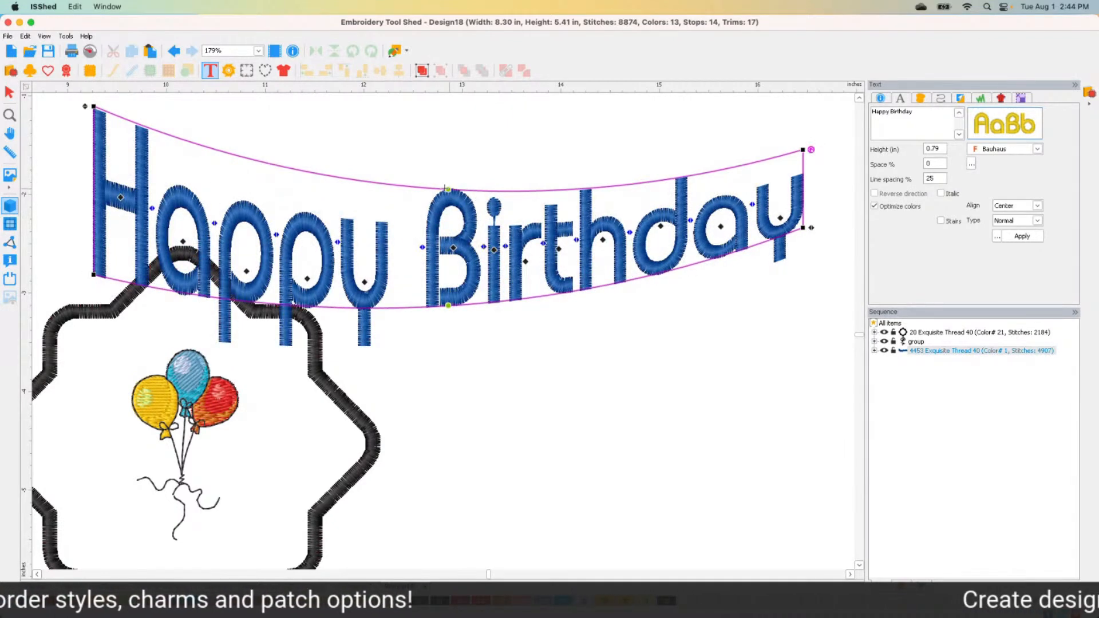
right_click(367, 195)
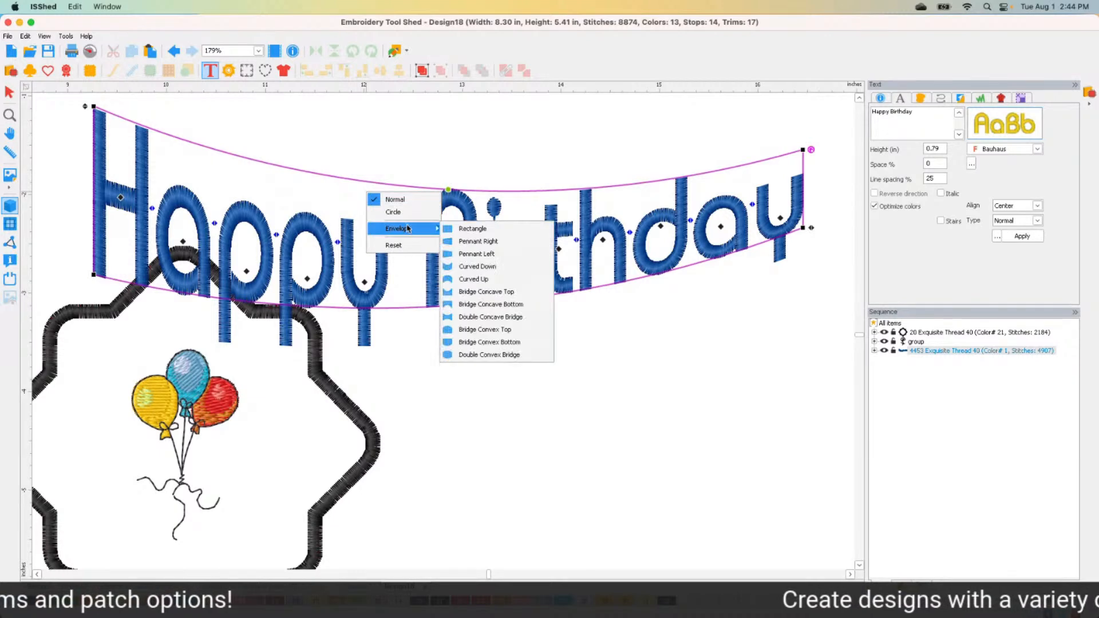
left_click(395, 245)
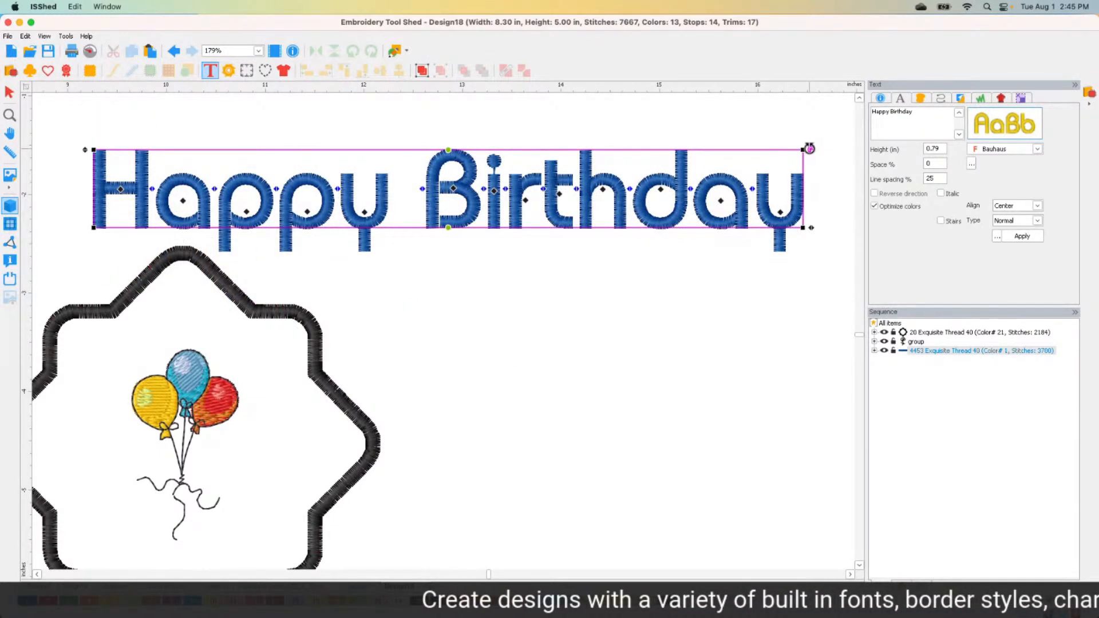
left_click_drag(812, 150, 792, 255)
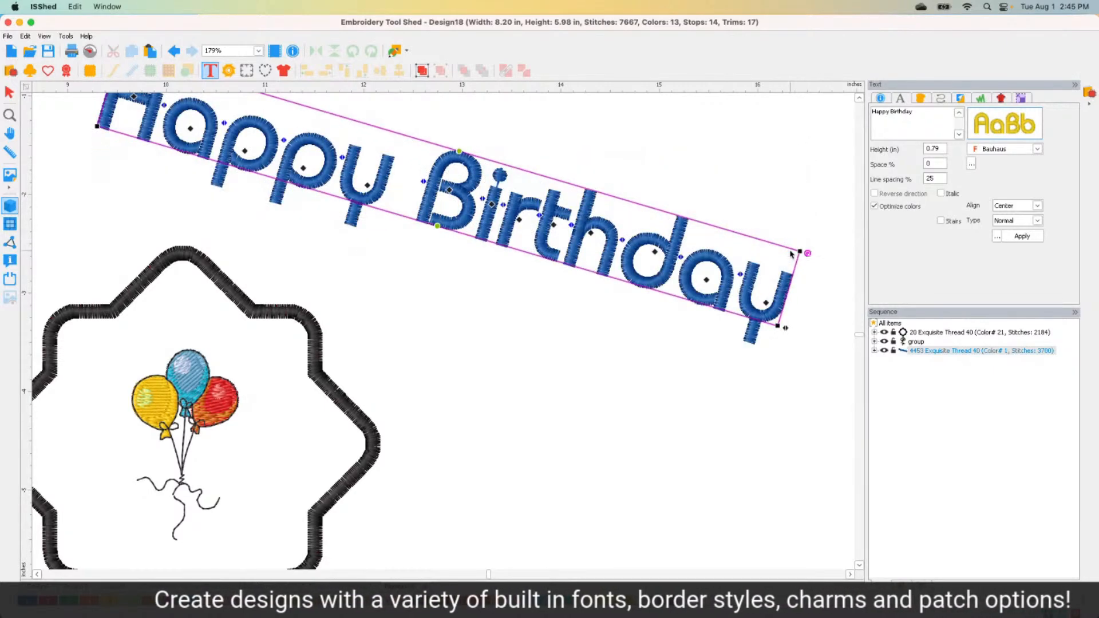
left_click(174, 51)
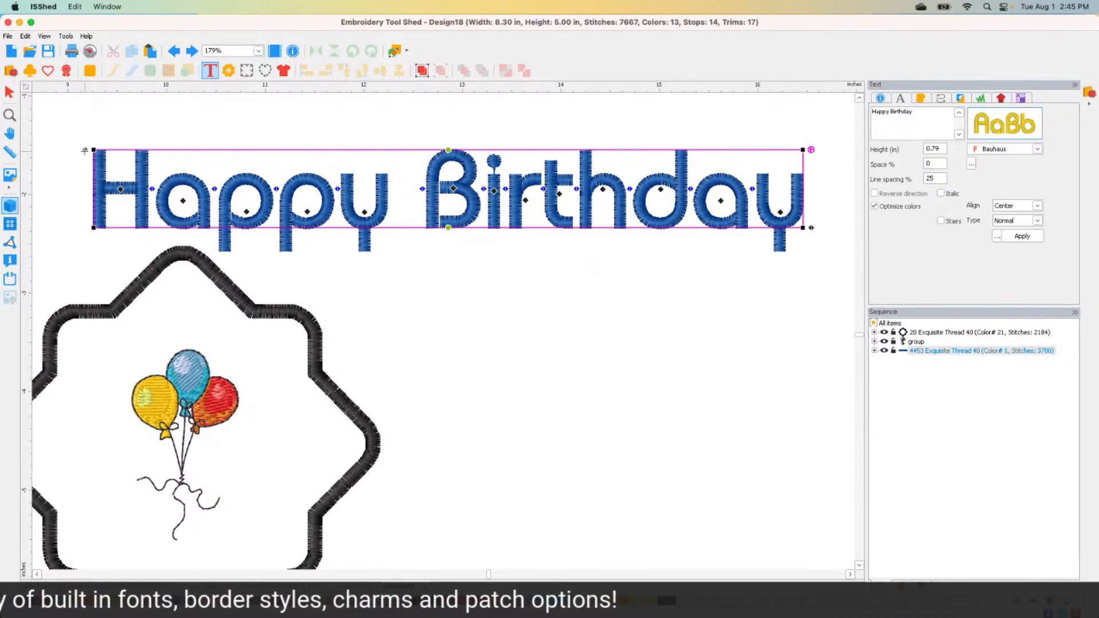
Scale the Happy Birthday text down to a height of 0.66 in and tighten its overall letter spacing
left_click_drag(86, 149, 125, 194)
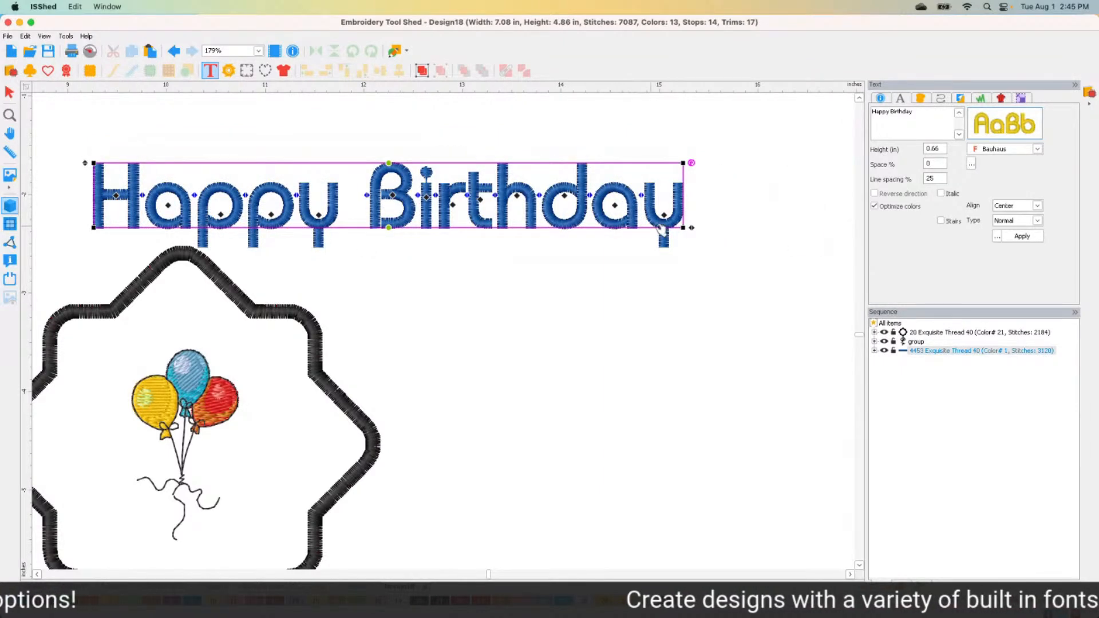
left_click_drag(692, 227, 618, 229)
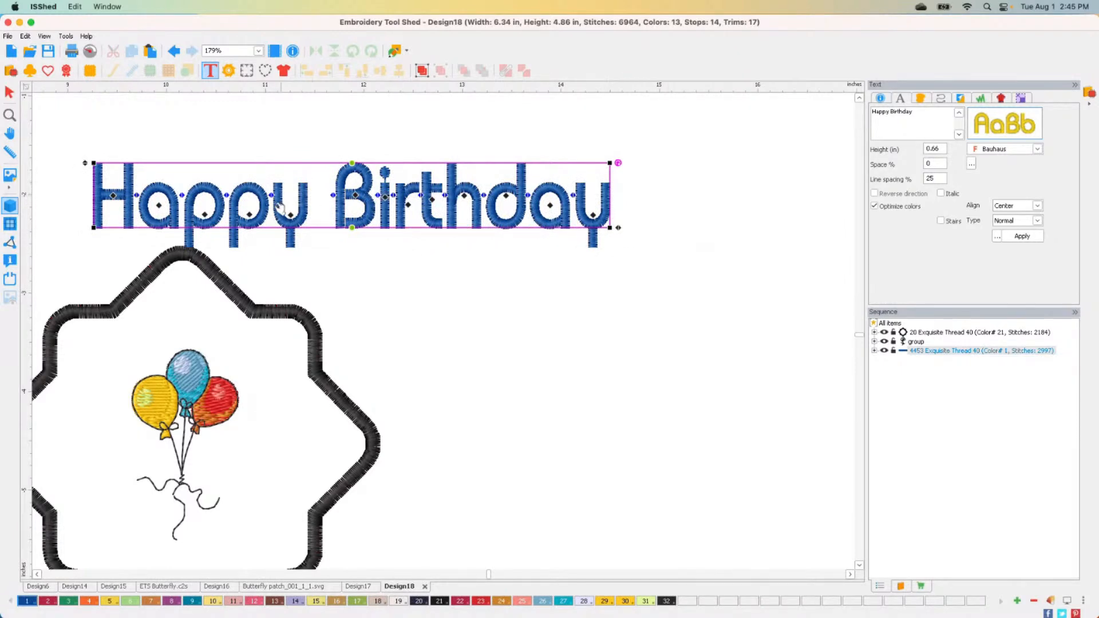
Select individual letters of the text, try enlarging and shifting the letter B, and undo both changes
left_click(110, 194)
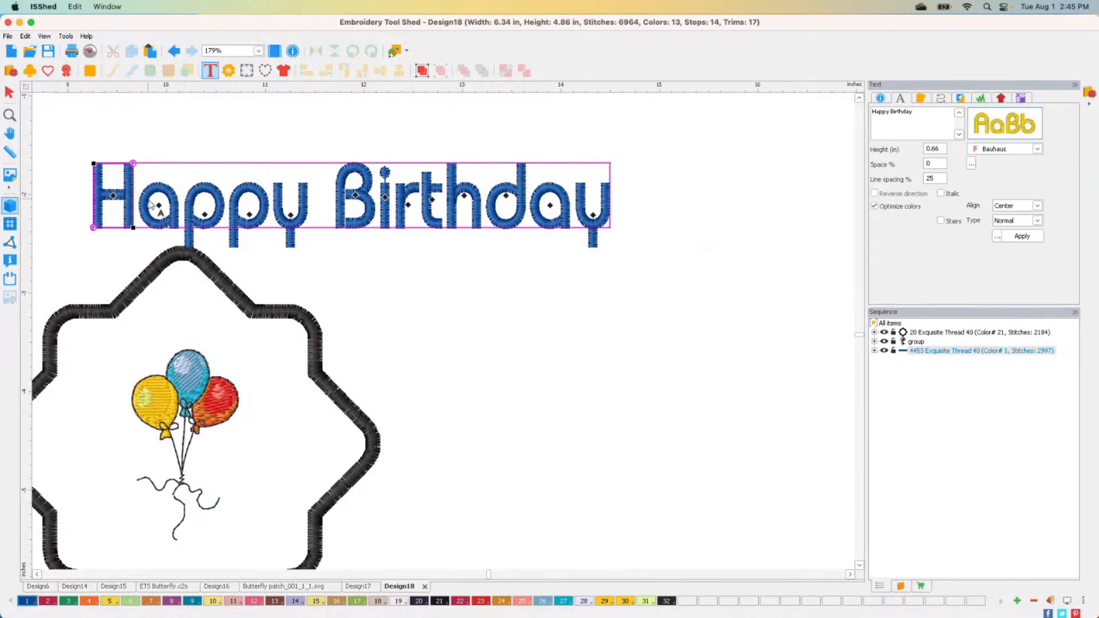
left_click(205, 214)
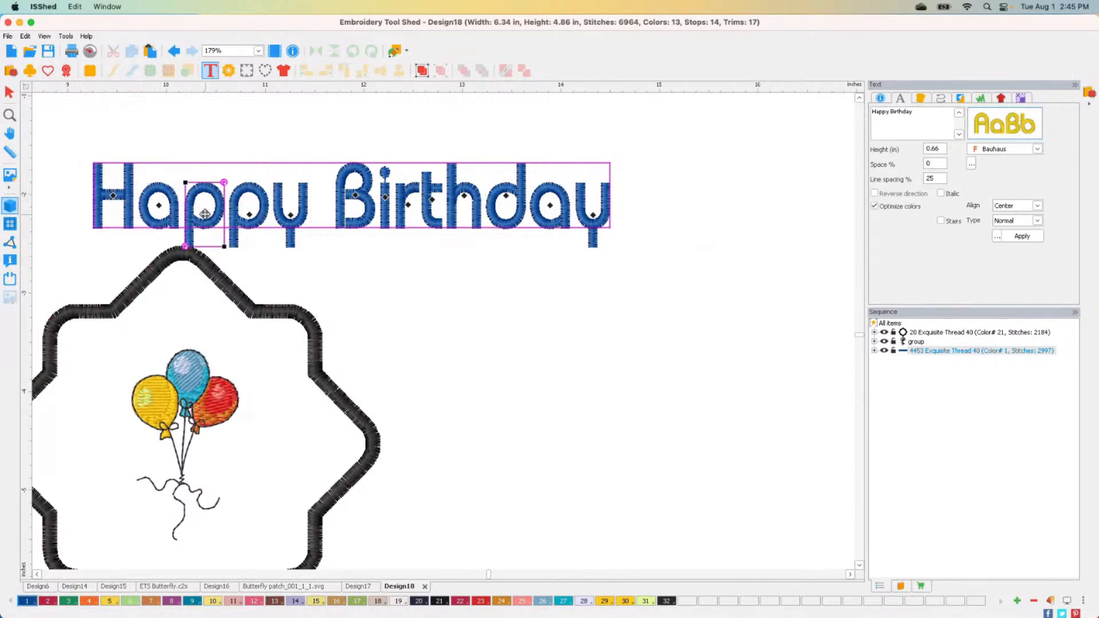
left_click(244, 215)
left_click(355, 193)
left_click_drag(337, 159, 326, 145)
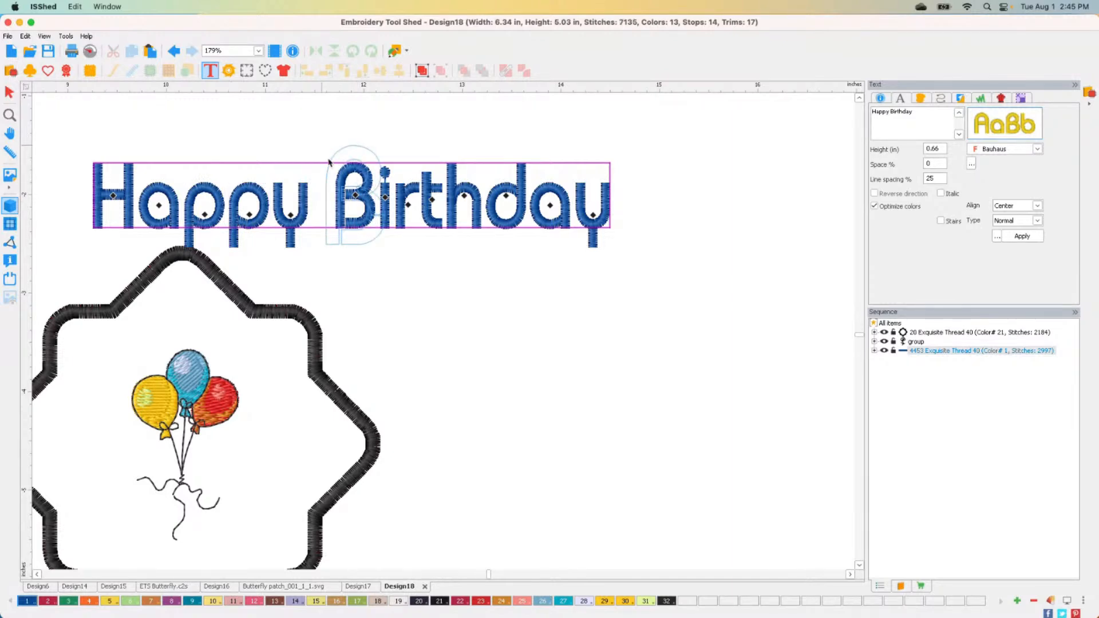
left_click_drag(356, 194, 350, 196)
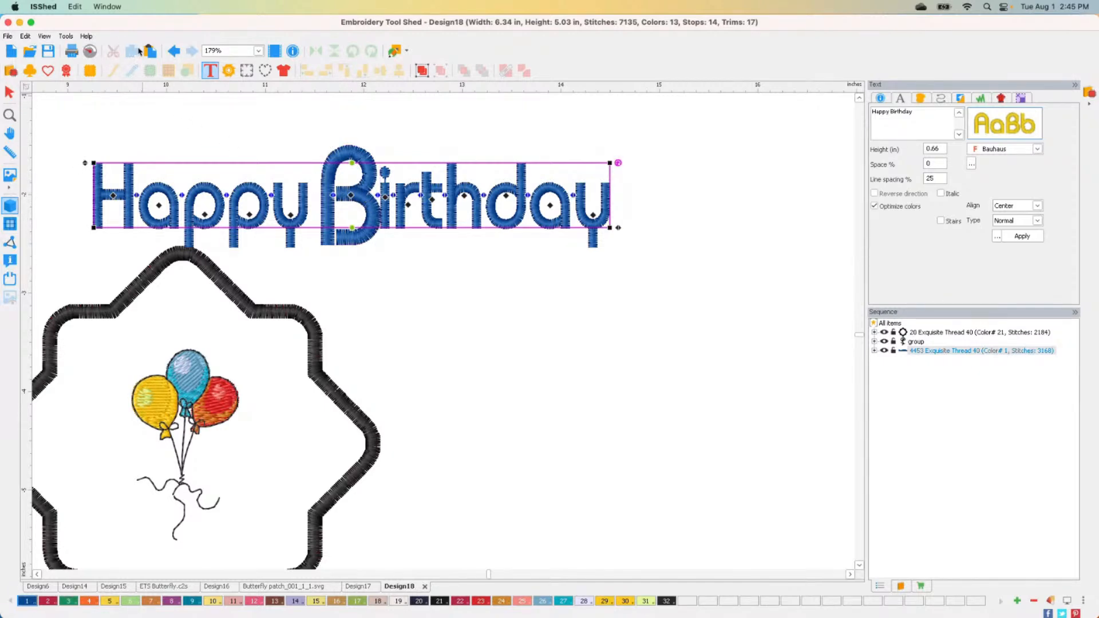
left_click(172, 54)
left_click(172, 55)
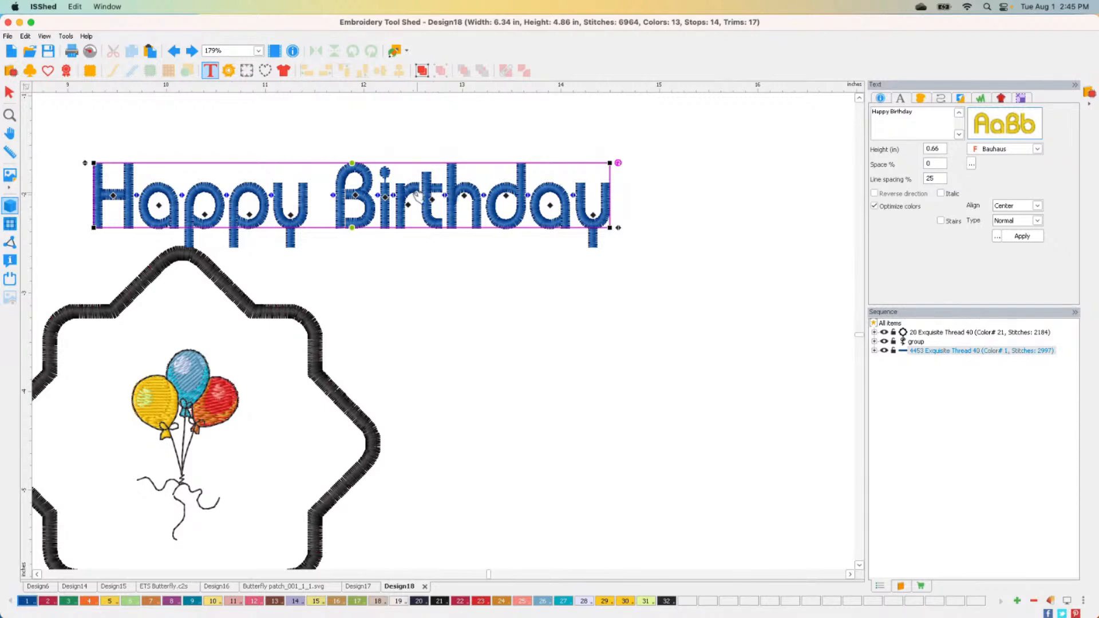
Adjust the kerning between the letters i and r in Birthday, widening the gap and reducing it again
left_click_drag(394, 196, 446, 196)
left_click(420, 263)
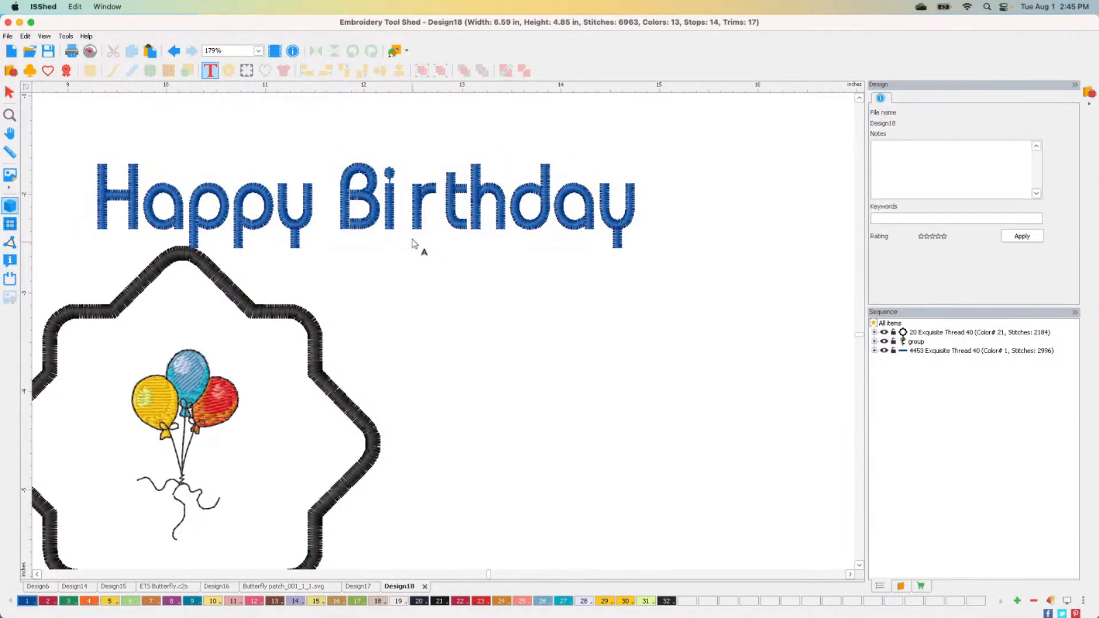
left_click(416, 213)
left_click_drag(404, 197, 396, 197)
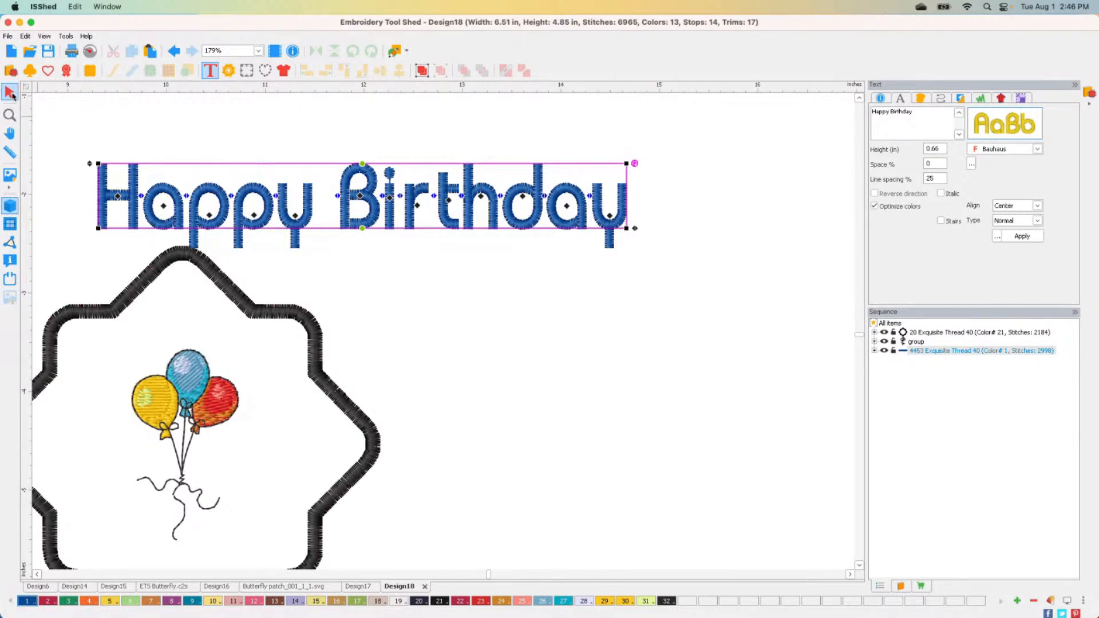
Select the Happy Birthday text as a whole object and skew it so the letters lean to the right
left_click(10, 93)
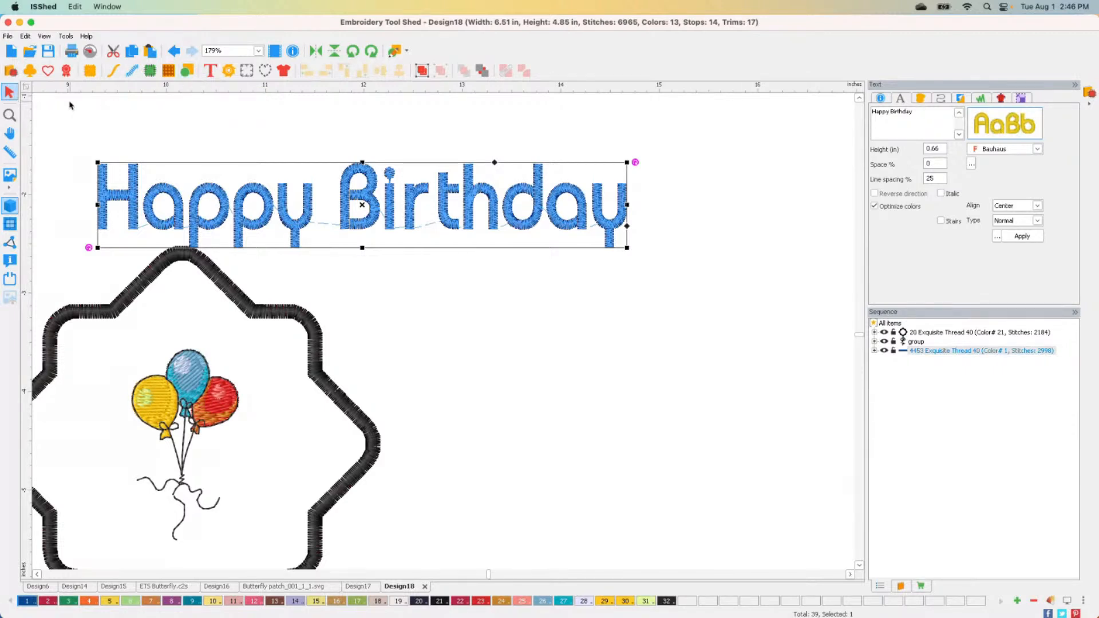
left_click(210, 71)
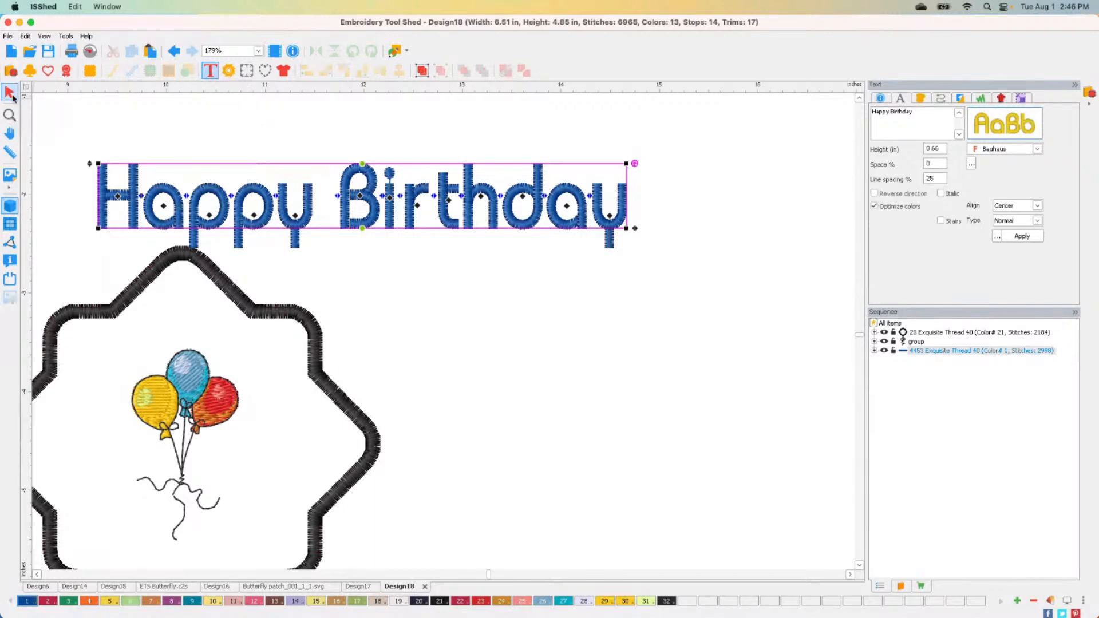
left_click(88, 193)
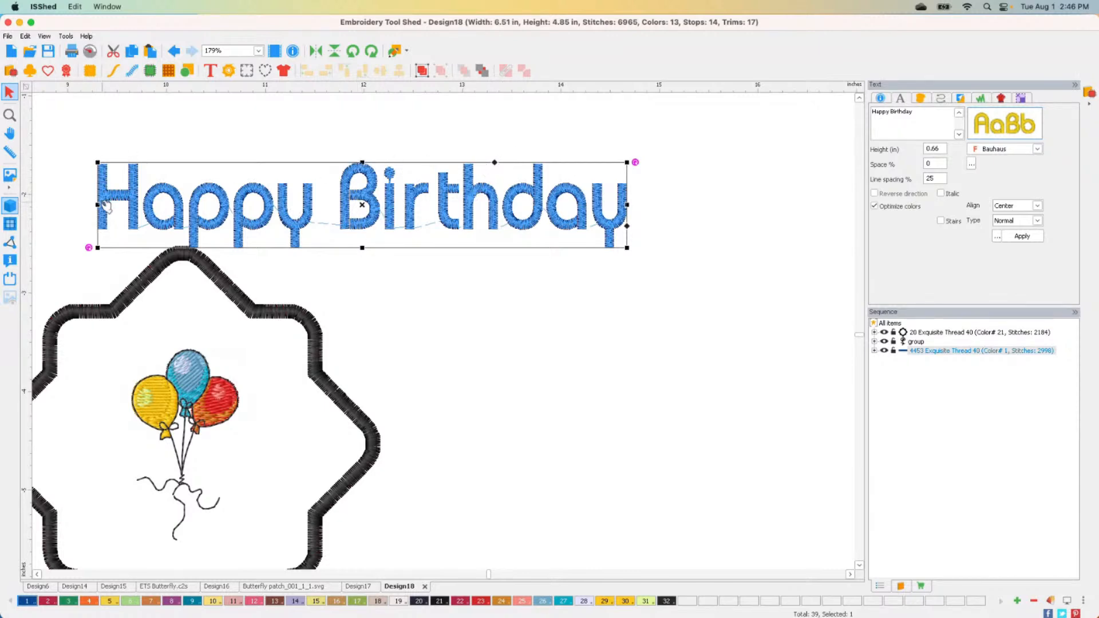
left_click_drag(95, 161, 74, 119)
left_click_drag(485, 158, 589, 162)
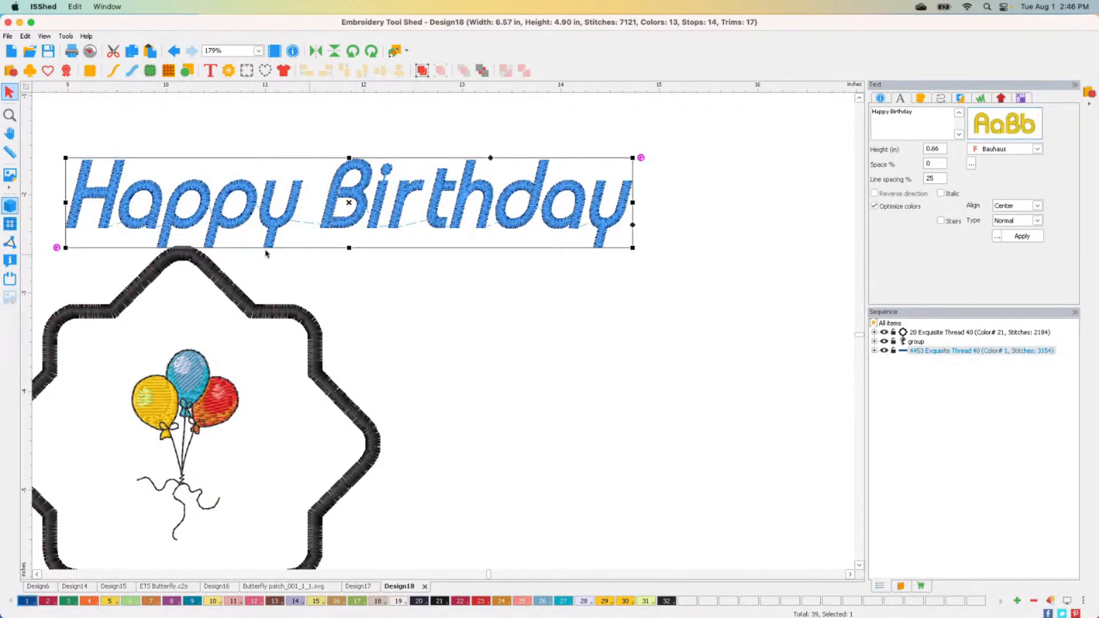
left_click_drag(491, 157, 490, 155)
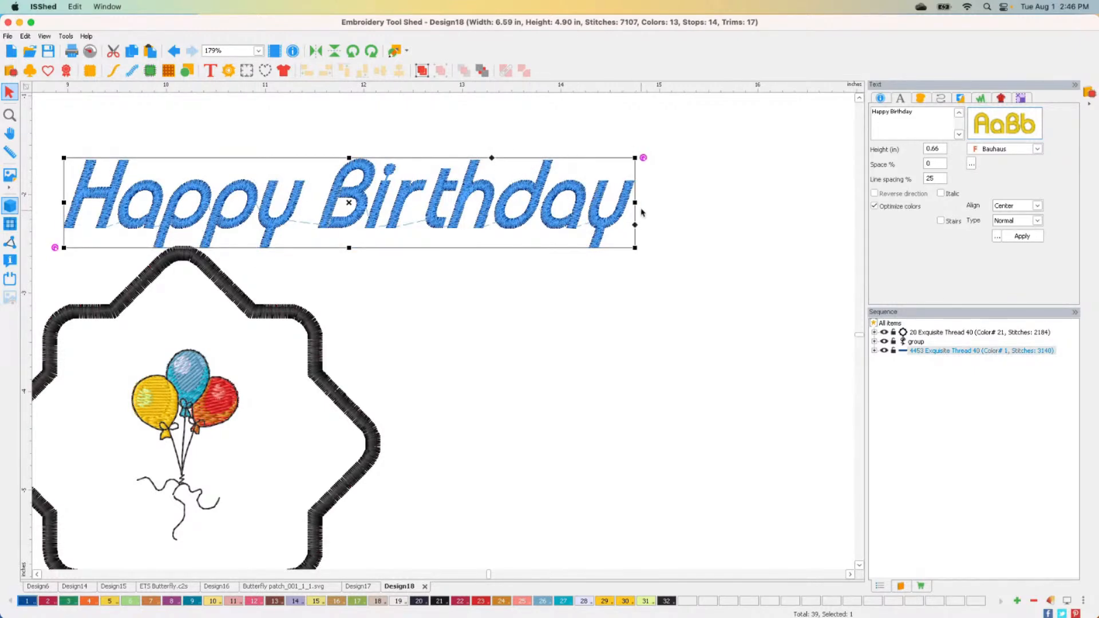
Slant the Happy Birthday text's baseline steeply downward, and undo that skew together with the earlier lean of the letters
left_click_drag(634, 226, 638, 255)
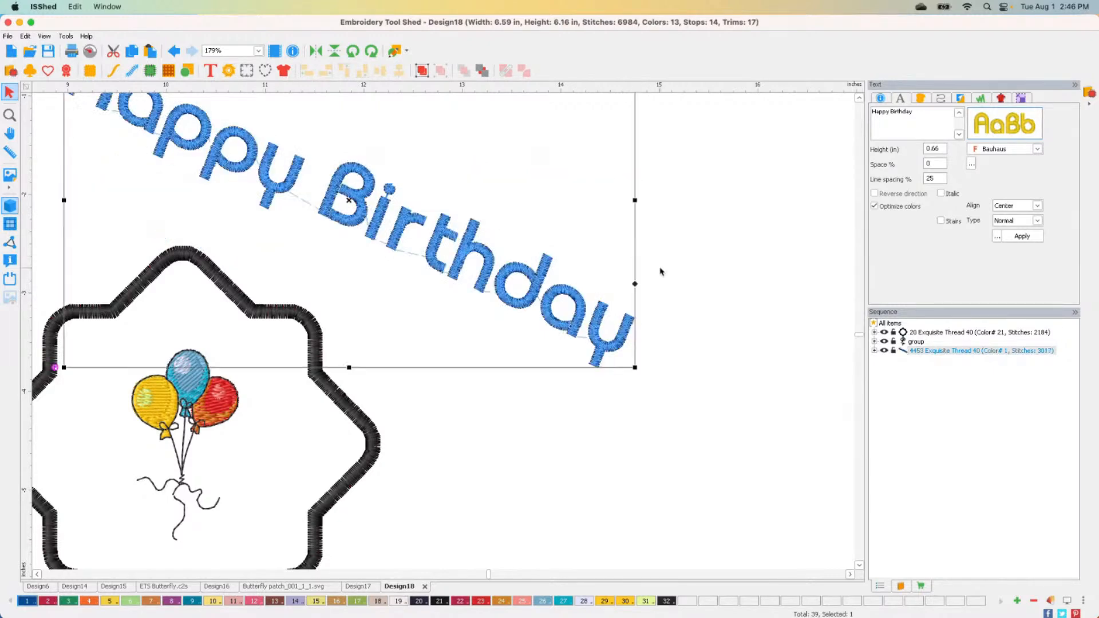
scroll(659, 284, "down", 3)
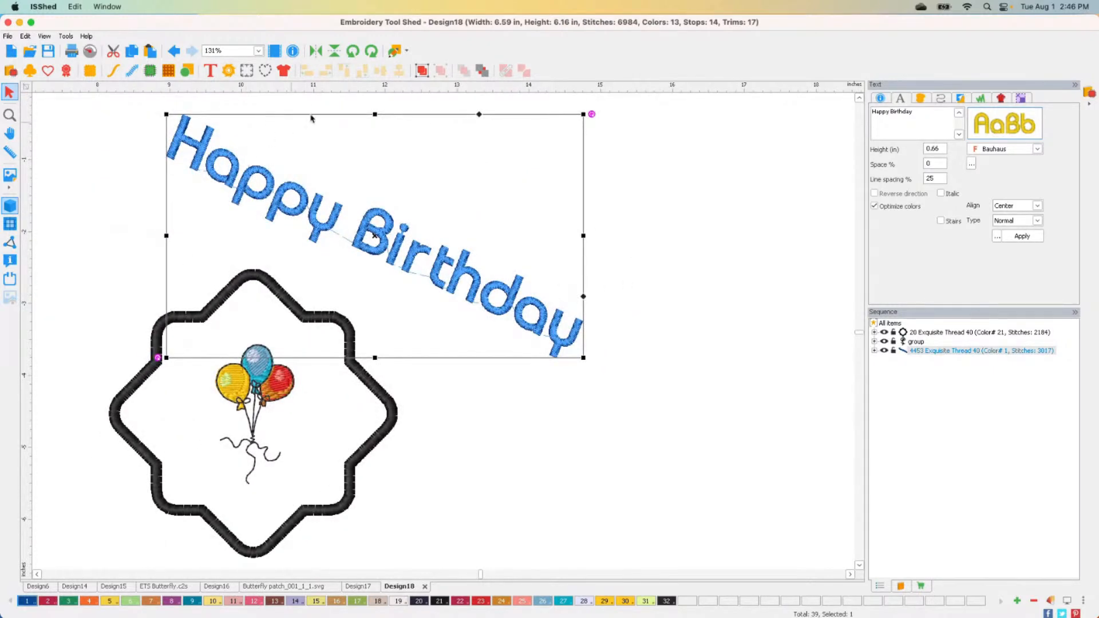
left_click(170, 53)
left_click(170, 54)
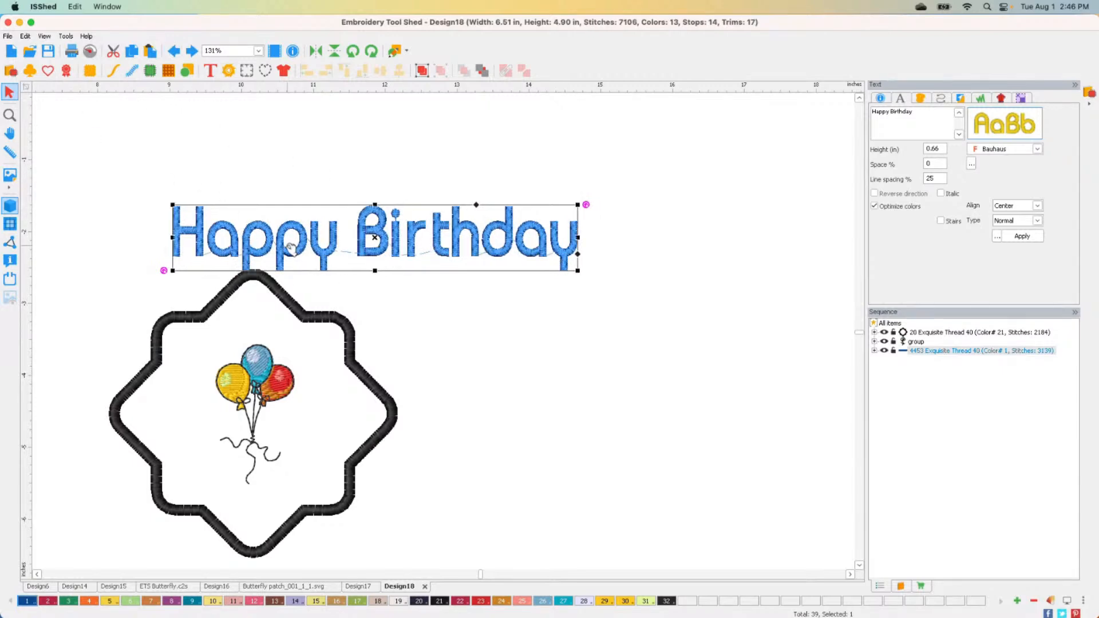
Reopen the Happy Birthday lettering for text editing and change its type from Normal to Circle
left_click(209, 71)
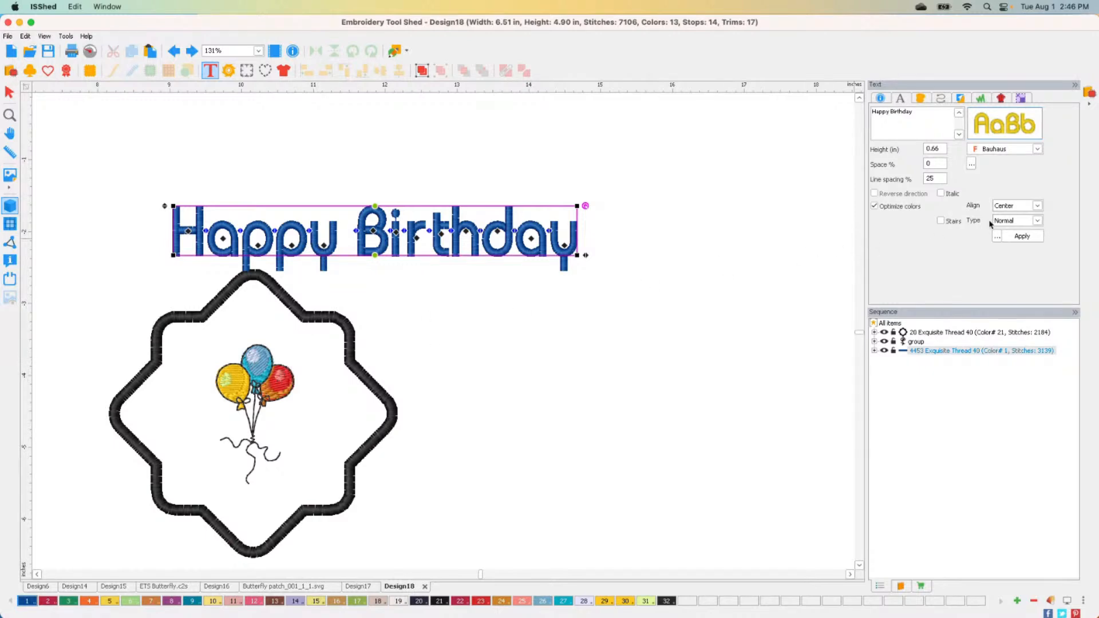
left_click(1012, 225)
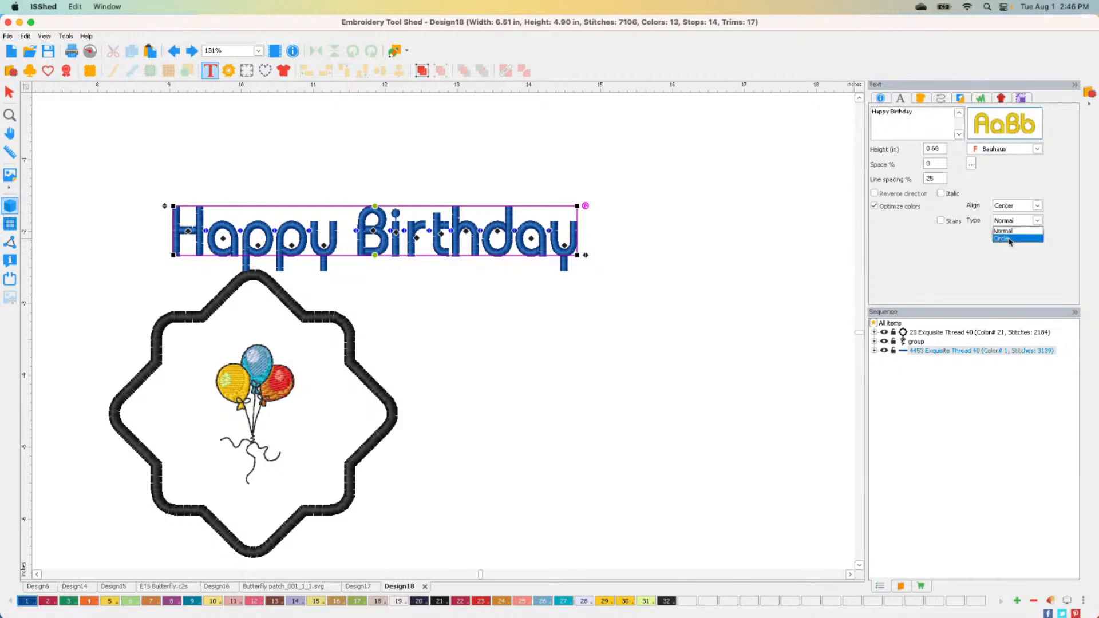
left_click(1010, 238)
left_click(1022, 235)
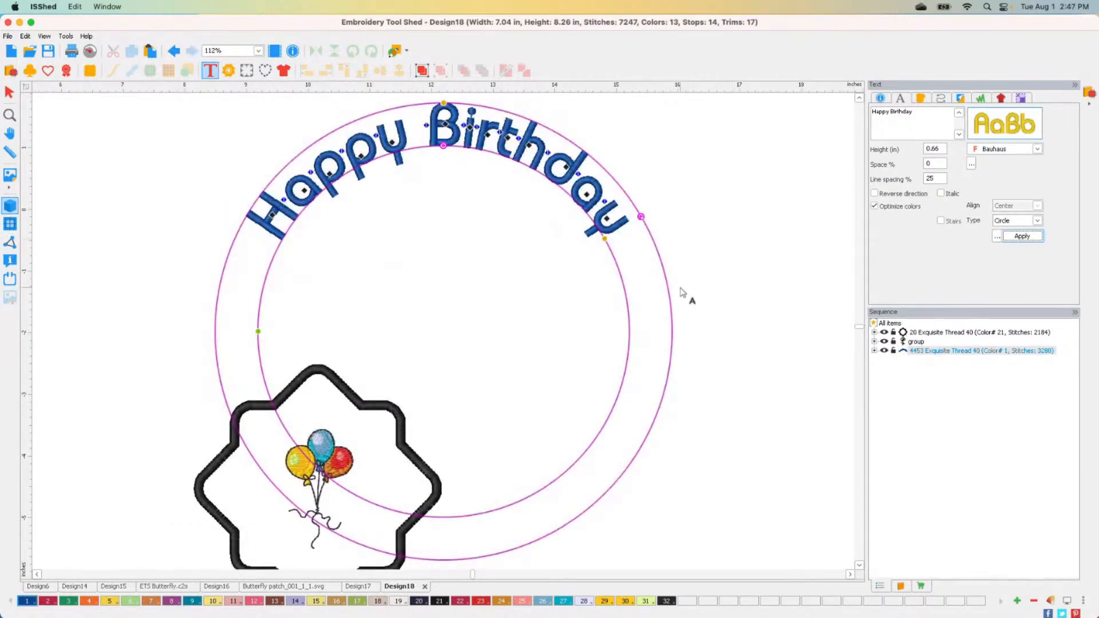
Shrink the text circle's radius, set the letter height to 0.50 in, and tighten the spacing along the arc
left_click_drag(446, 149, 435, 232)
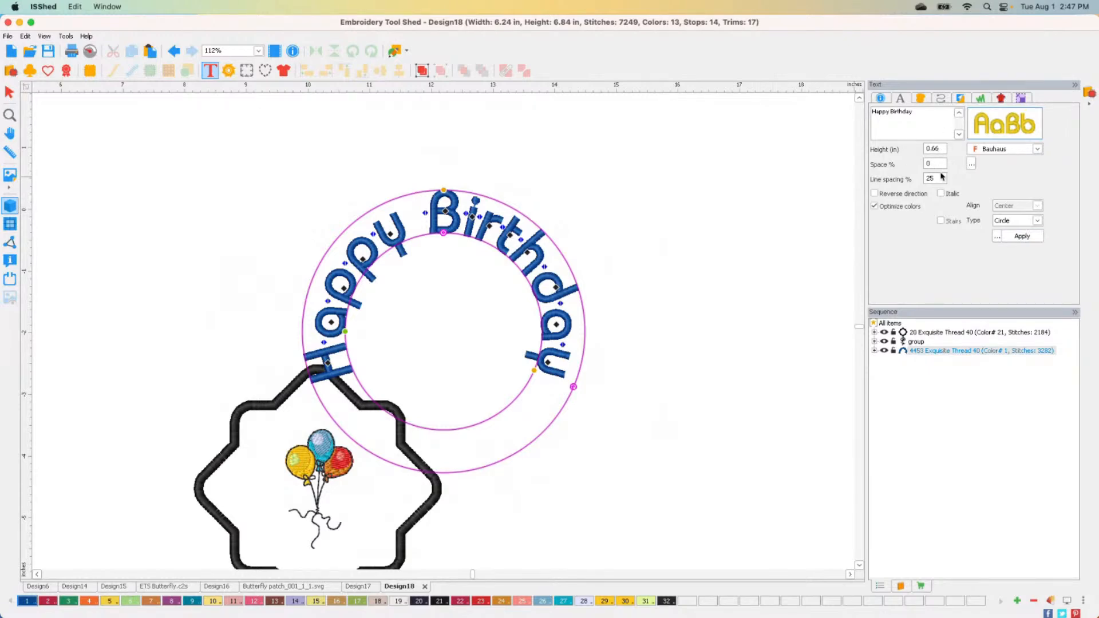
left_click(1022, 236)
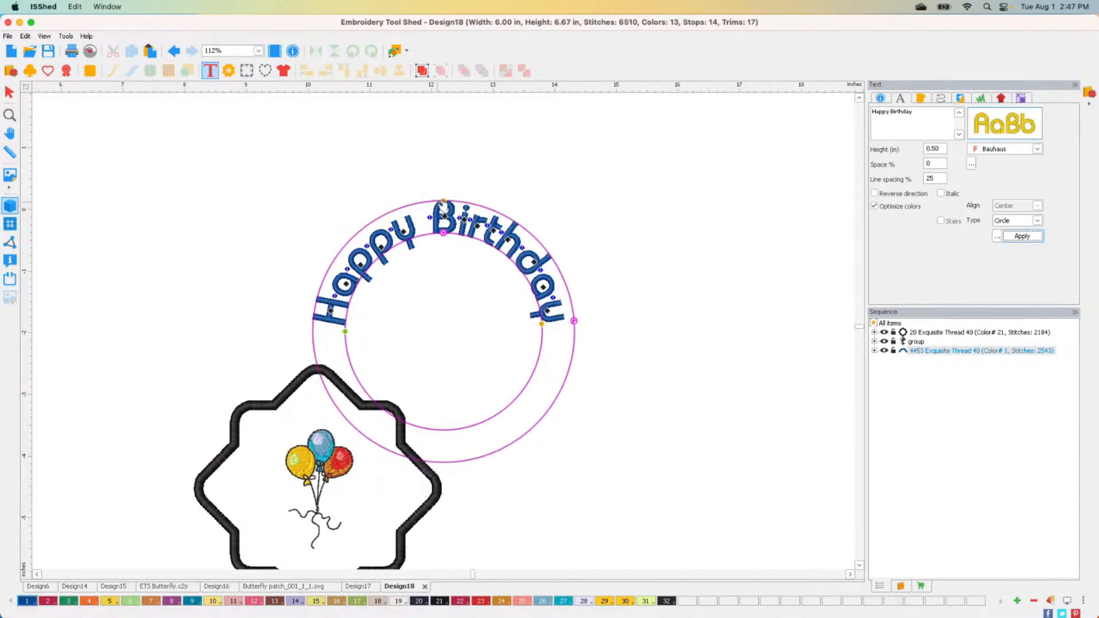
left_click(537, 324)
left_click_drag(537, 324, 521, 289)
Move the circular text over the balloons inside the patch frame and reduce its radius to bring the letters closer
left_click_drag(431, 262, 321, 462)
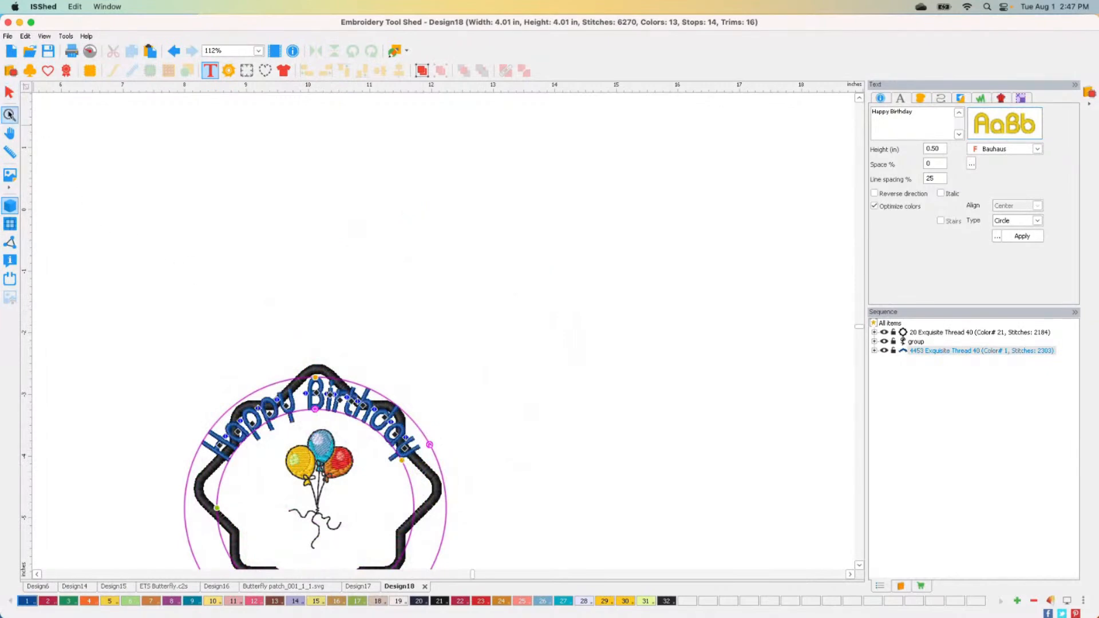
left_click(9, 115)
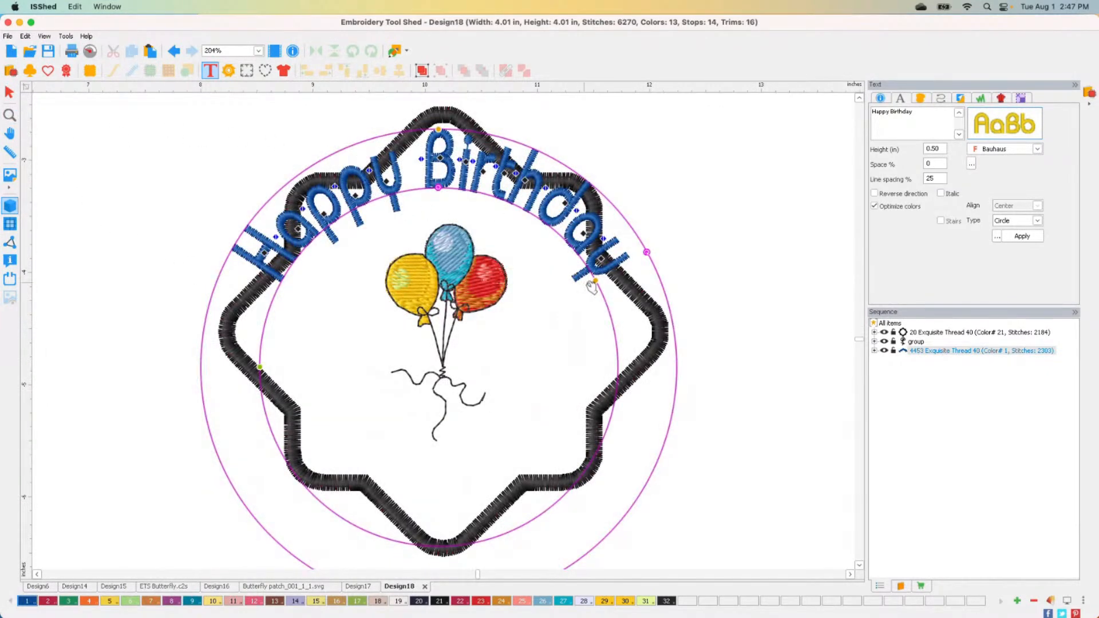
left_click_drag(438, 187, 514, 251)
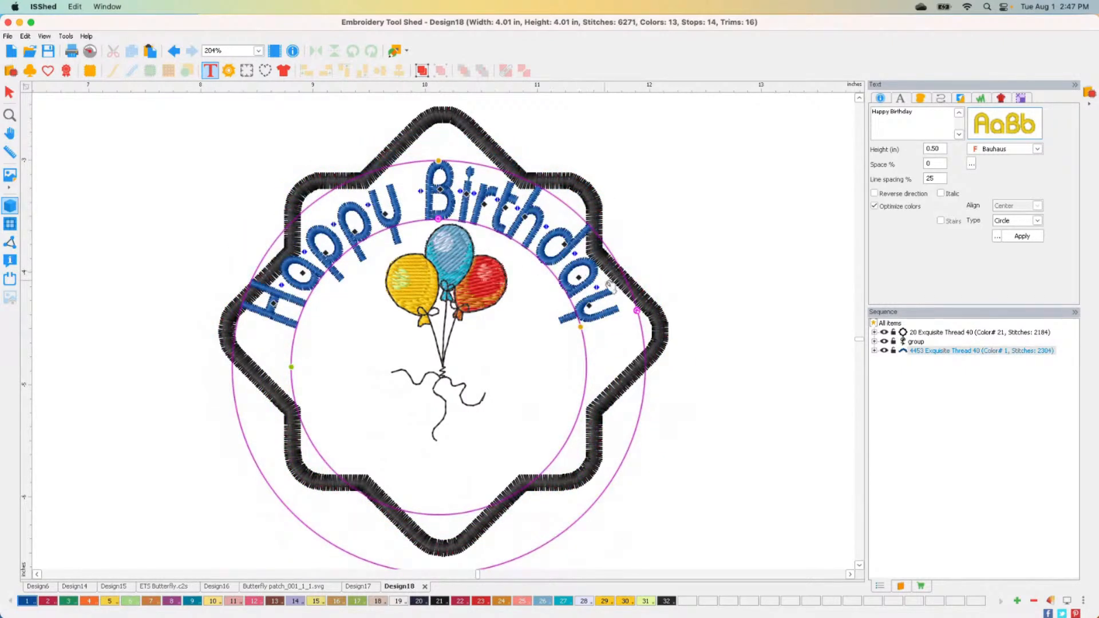
left_click_drag(638, 312, 587, 318)
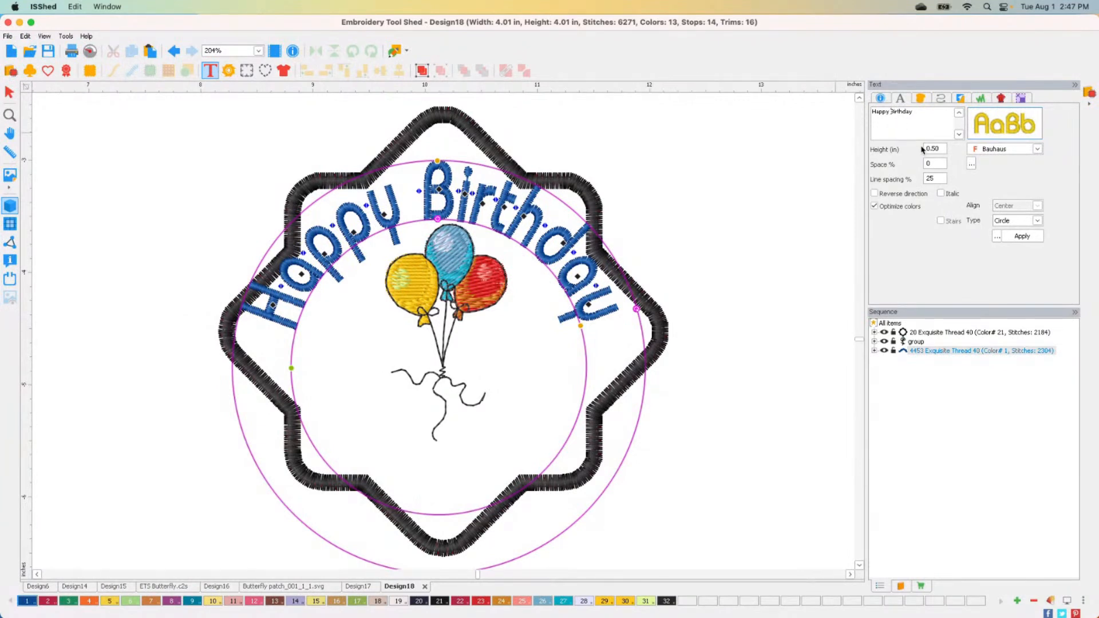
Split the lettering into two lines, Happy above and Birthday below on the circle, and set the height to 0.40 in
key("Return")
left_click(1012, 239)
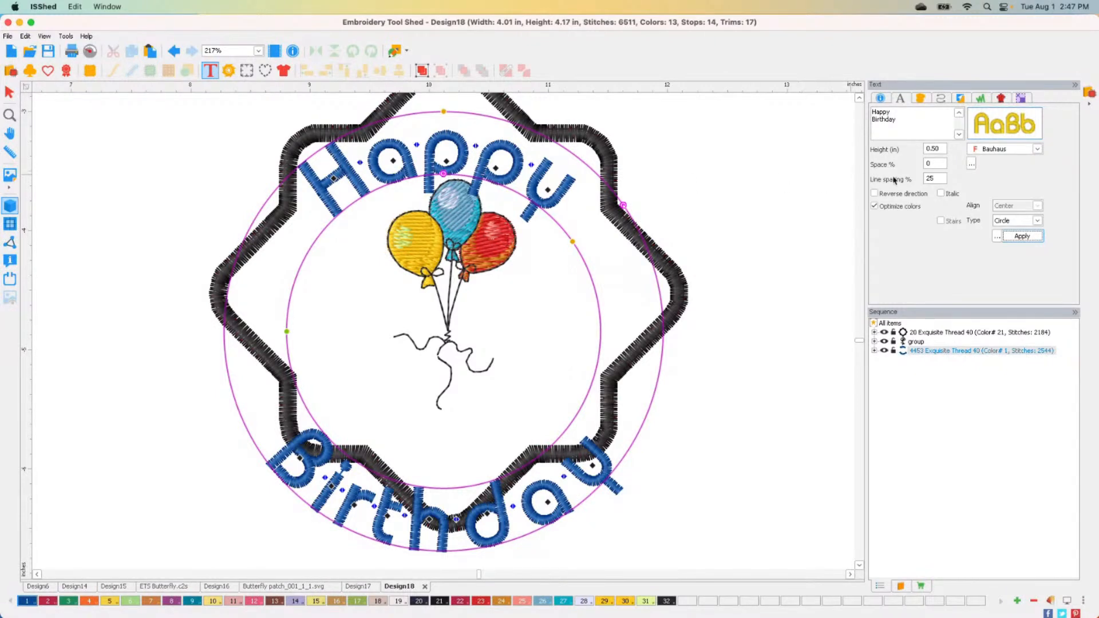
left_click(944, 150)
left_click(1019, 234)
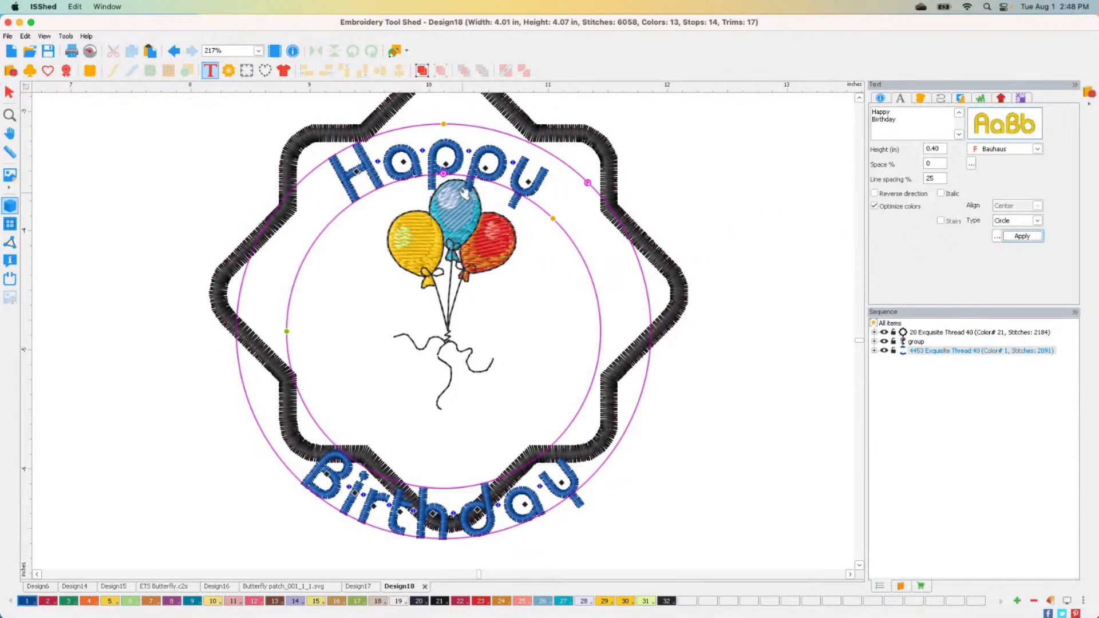
Reduce the two-line text circle's radius and move it up so both words fit inside the frame around the balloons
left_click_drag(443, 173, 443, 225)
left_click_drag(447, 320, 456, 258)
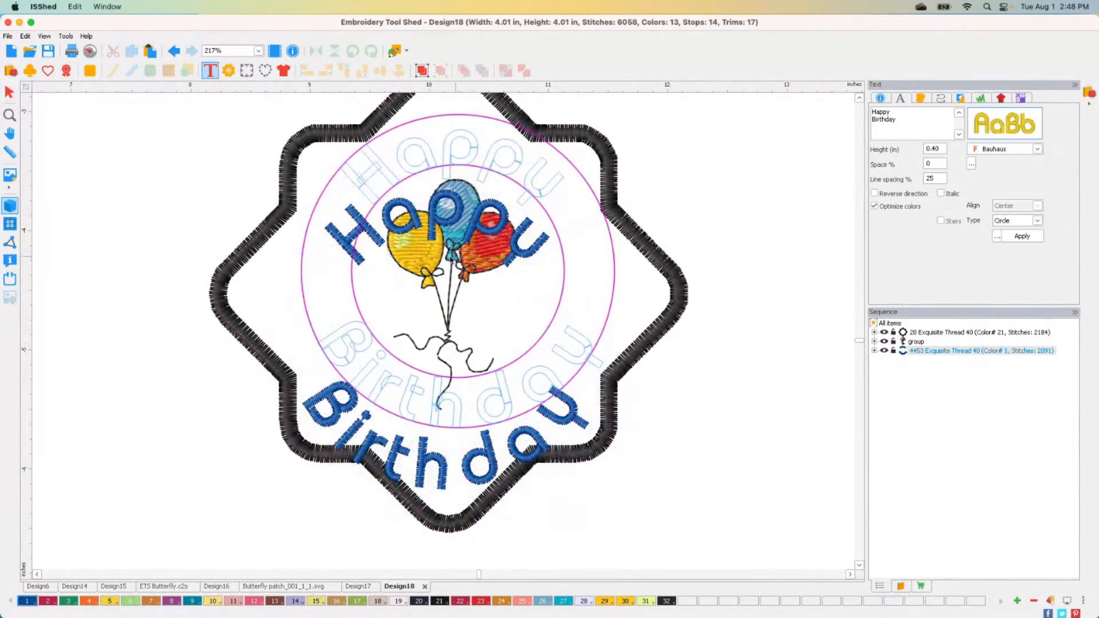
scroll(509, 313, "down", 1)
scroll(515, 316, "down", 1)
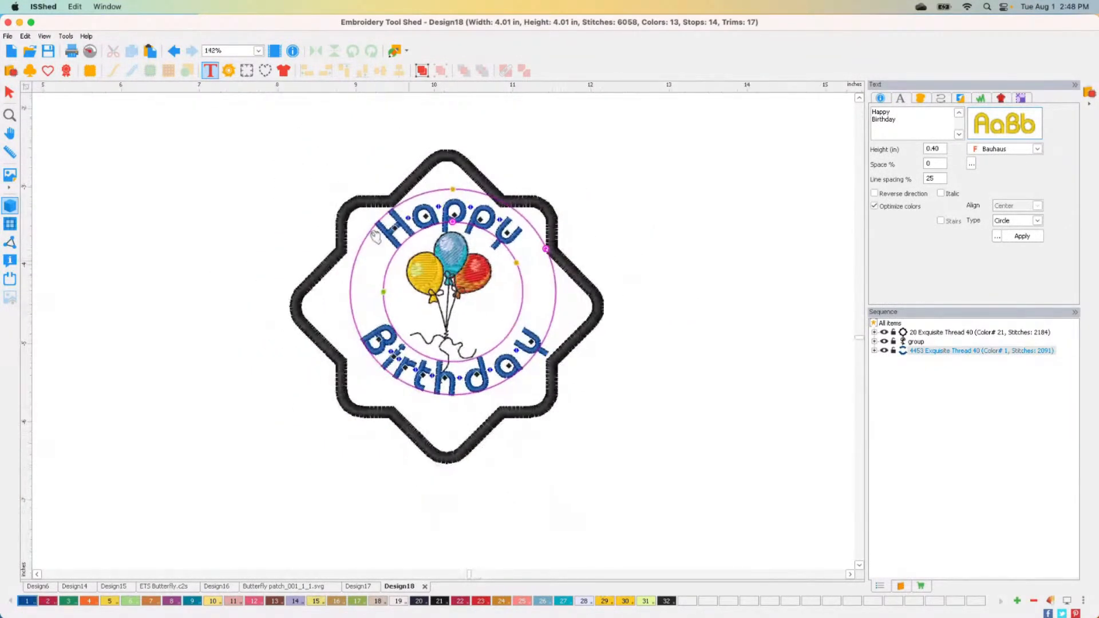
Select the frame, balloons and lettering together and center them on each other both horizontally and vertically
left_click(10, 92)
left_click_drag(231, 108, 698, 586)
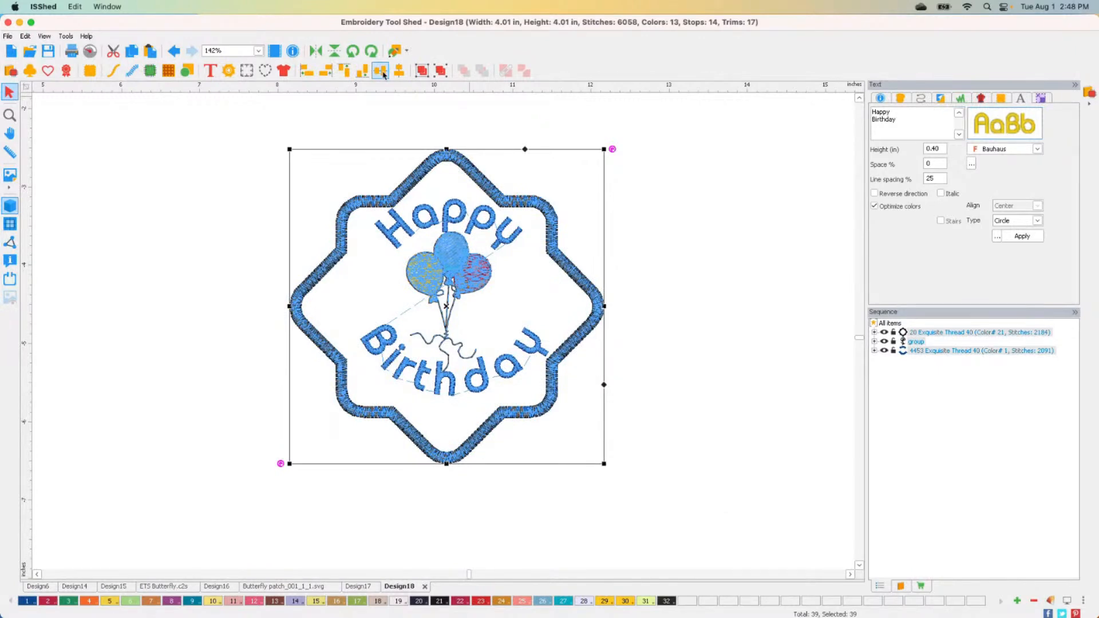
left_click(381, 71)
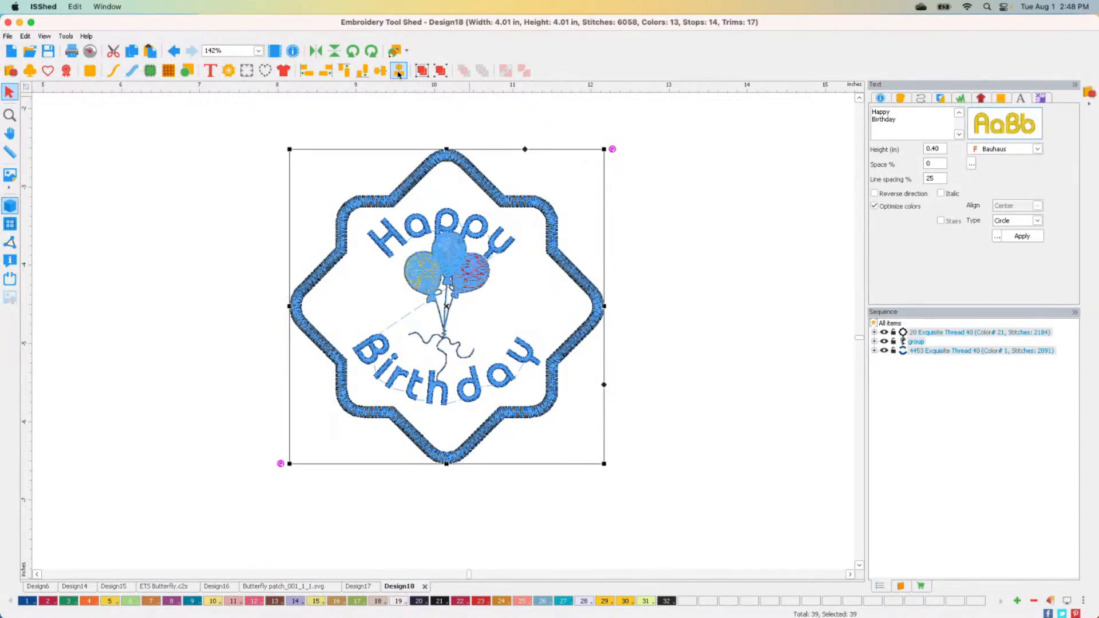
left_click(645, 286)
Select the balloons group and move it slightly down, clear of the word Happy
left_click(452, 292)
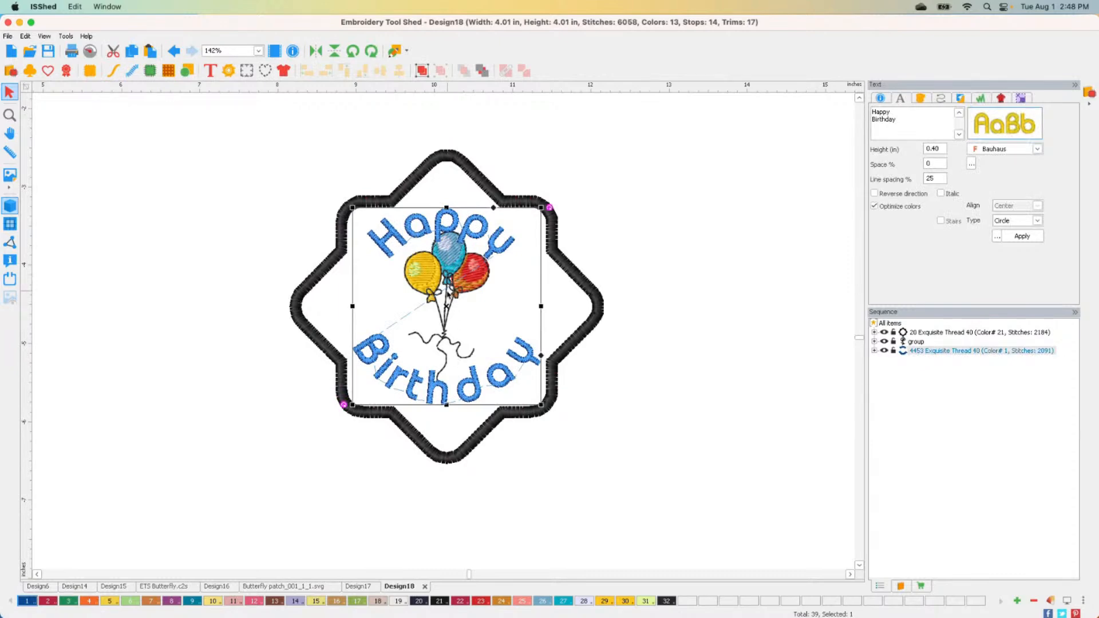
left_click(450, 303)
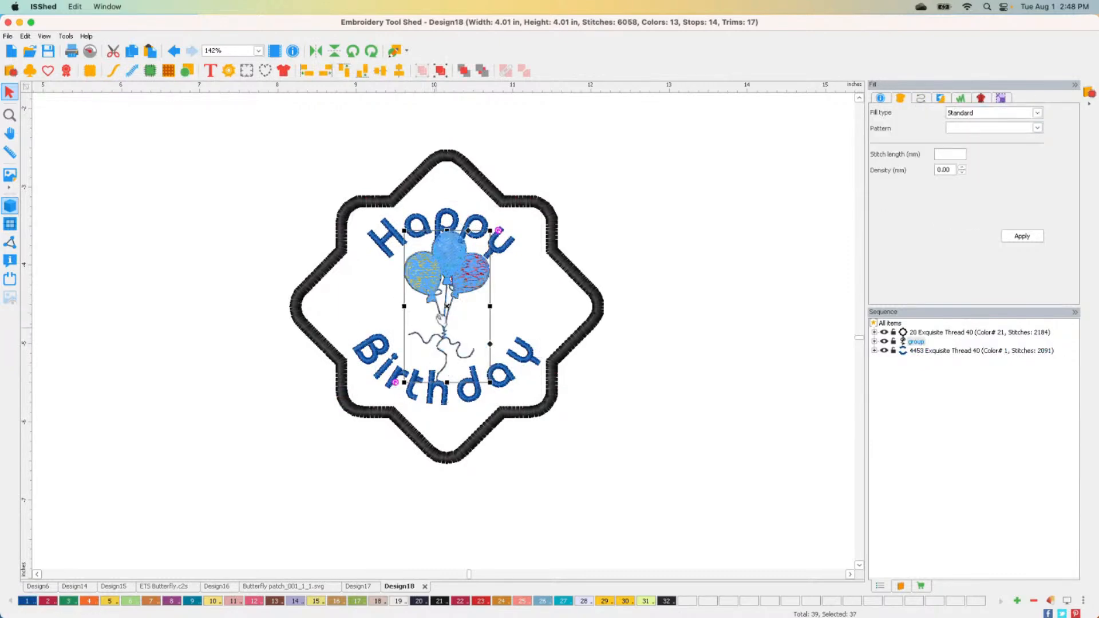
left_click_drag(448, 289, 446, 310)
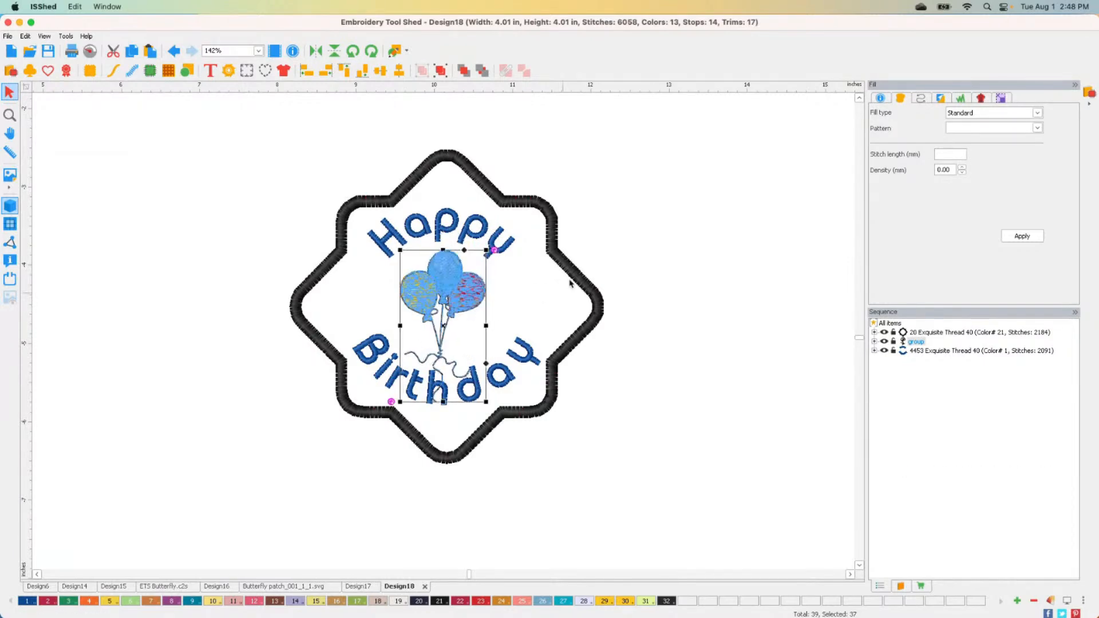
left_click(668, 245)
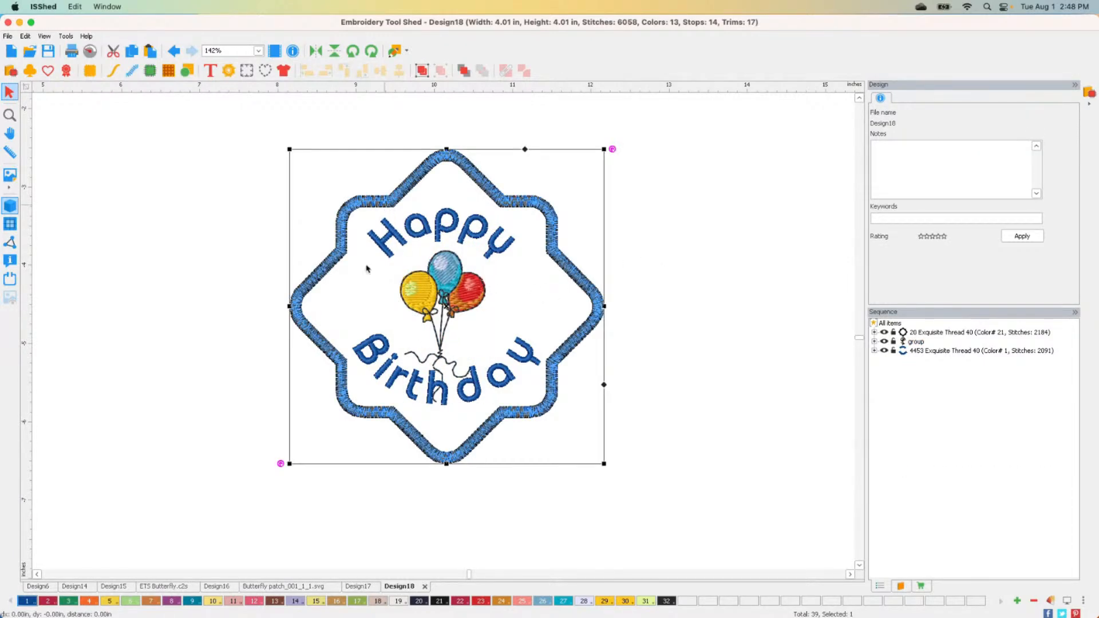
Recolor the patch frame border with thread color 22, Exquisite 530 Cranberry, and fit the design in view
left_click(385, 201)
left_click(460, 601)
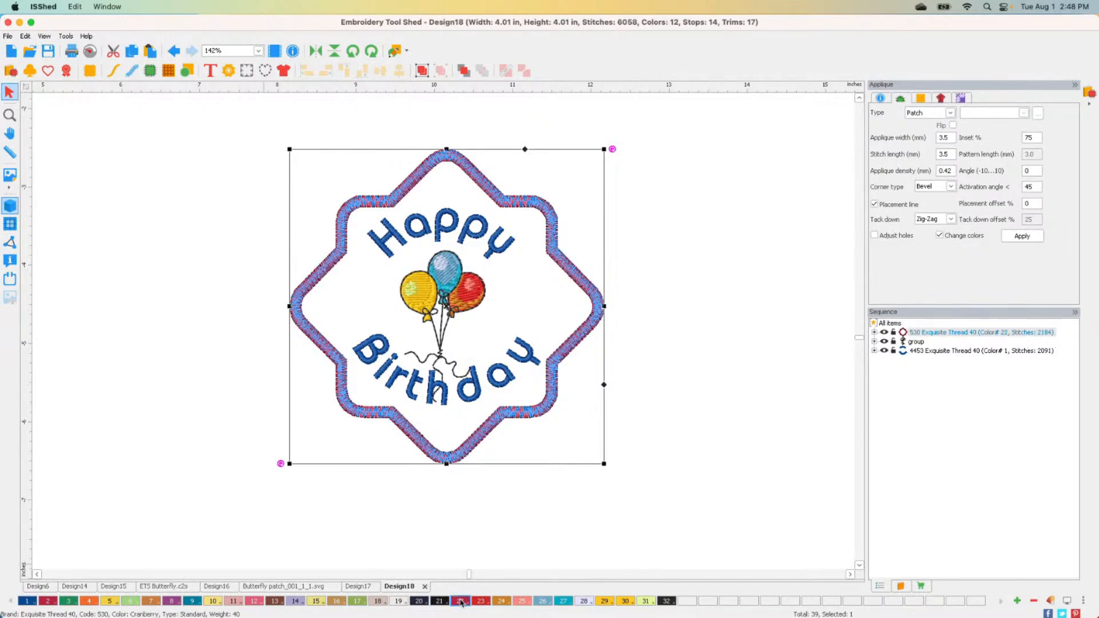
left_click(658, 439)
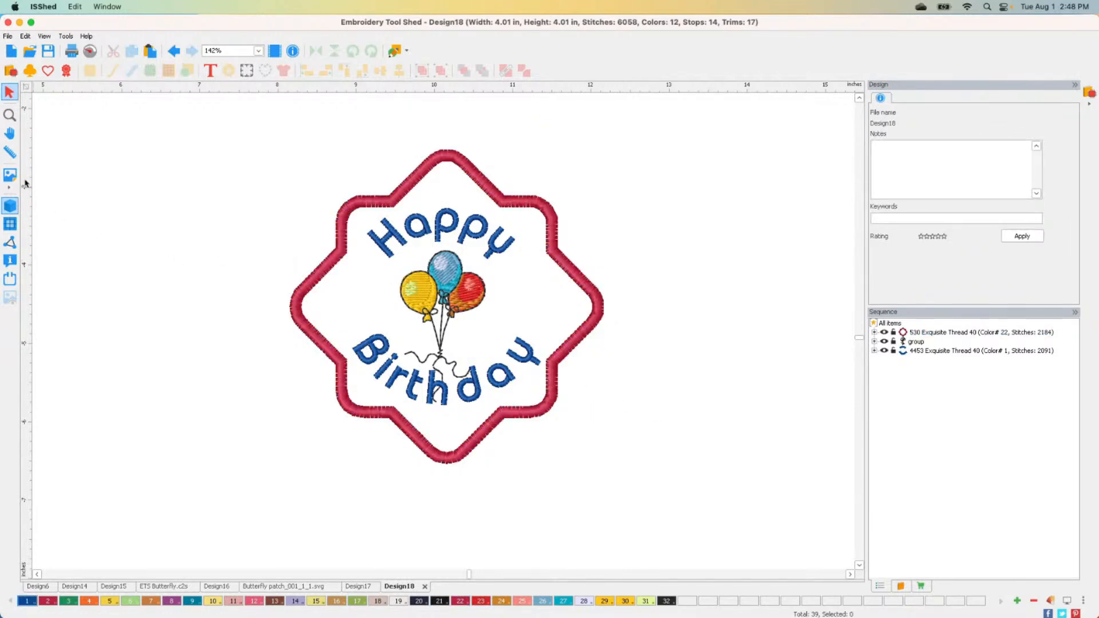
left_click(10, 115)
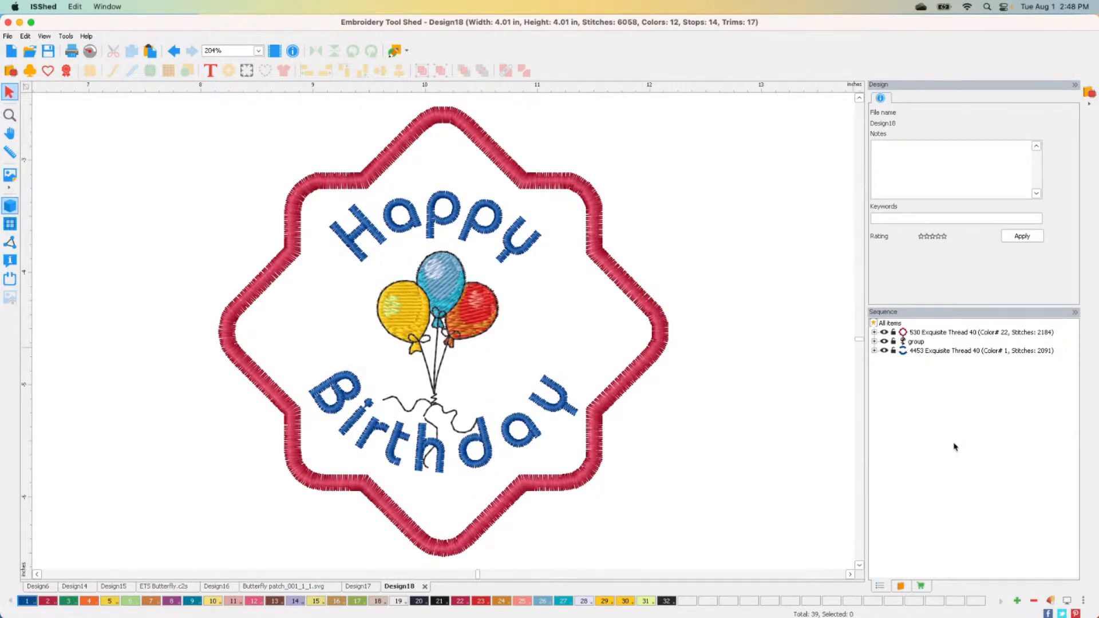
Create a new blank design and open the template library of the Patches tool
left_click(900, 585)
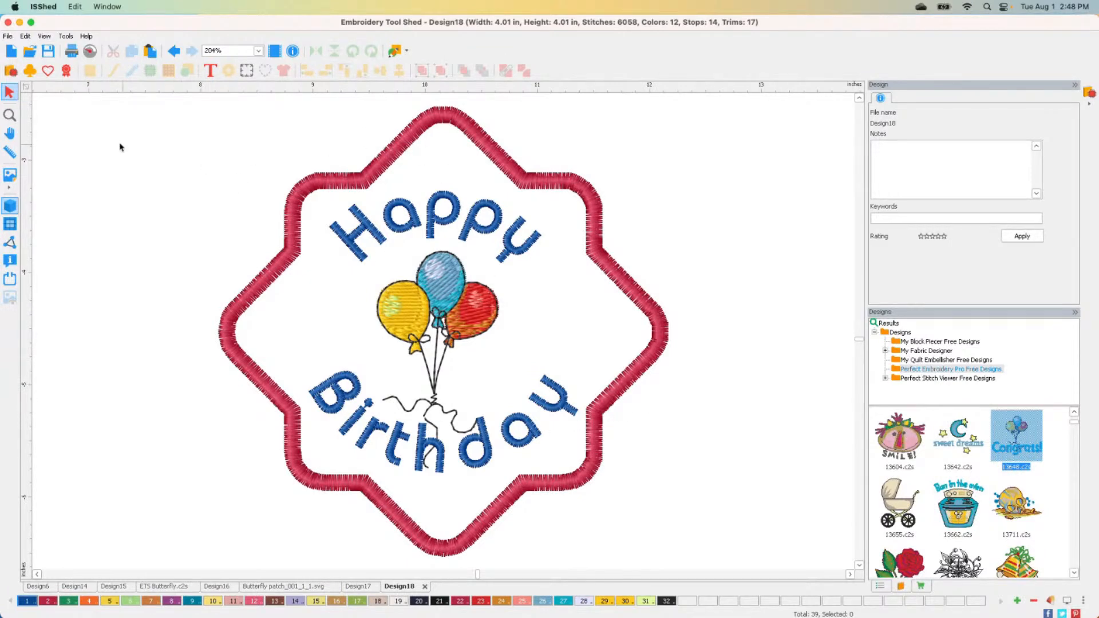
left_click(12, 52)
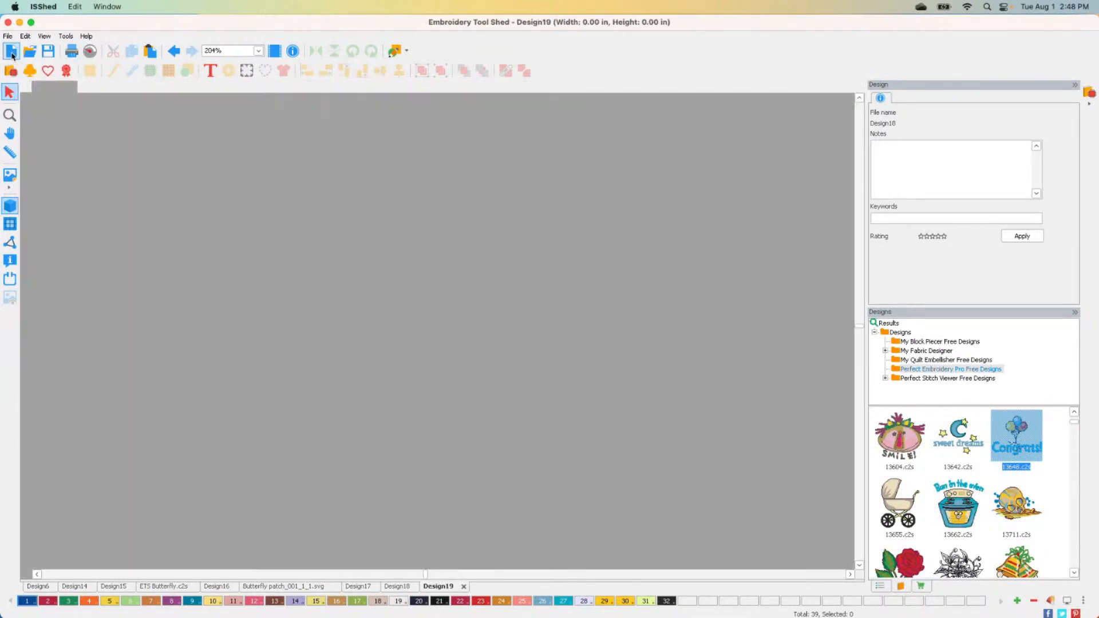
left_click(67, 71)
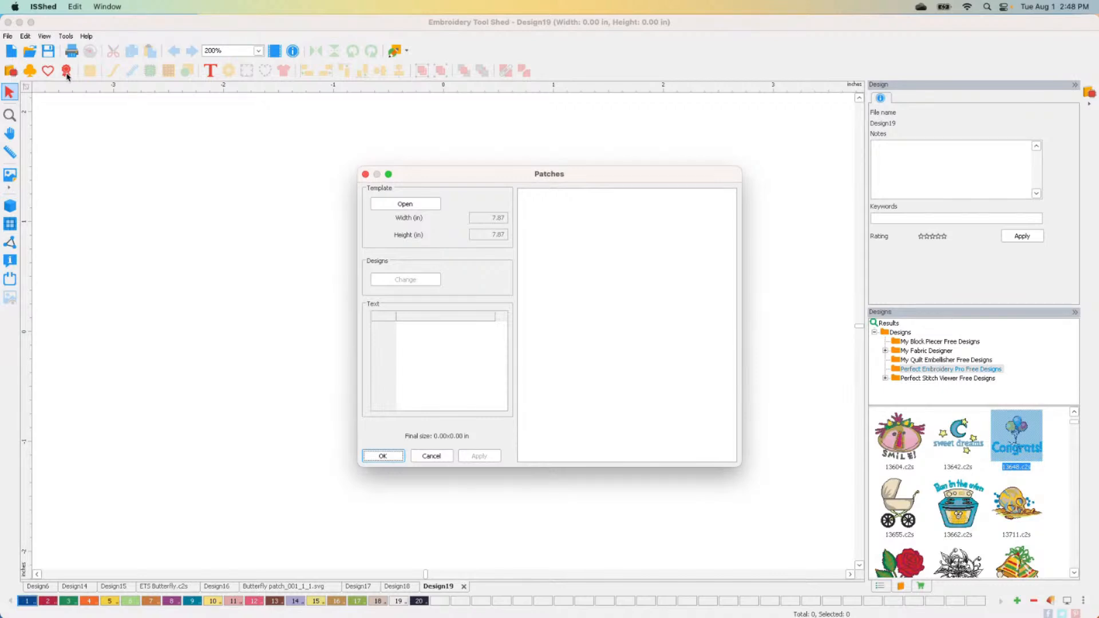
left_click(405, 205)
Browse the patch template categories and load the I Love 2 Patch template from the Sewing category
left_click(351, 190)
left_click(354, 200)
left_click(356, 209)
left_click(363, 219)
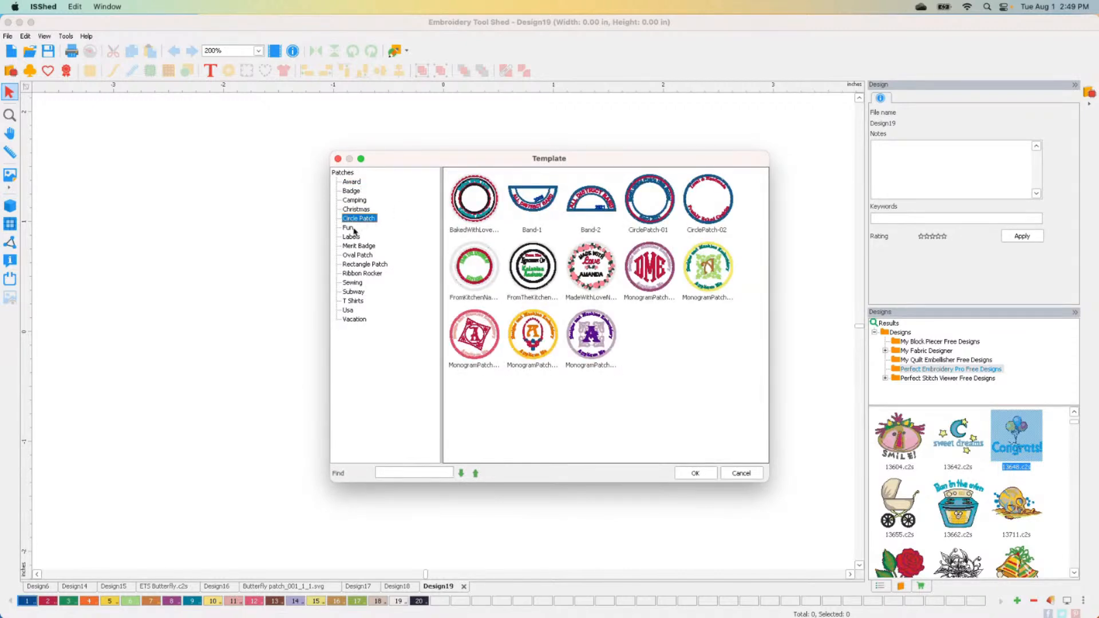
left_click(356, 237)
left_click(359, 255)
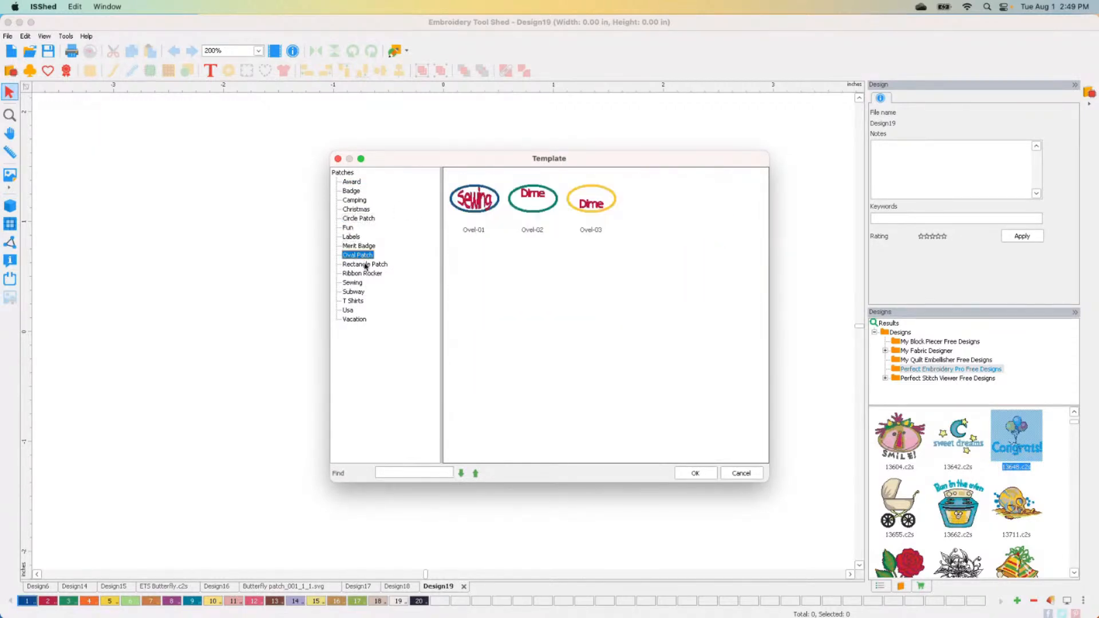
left_click(364, 264)
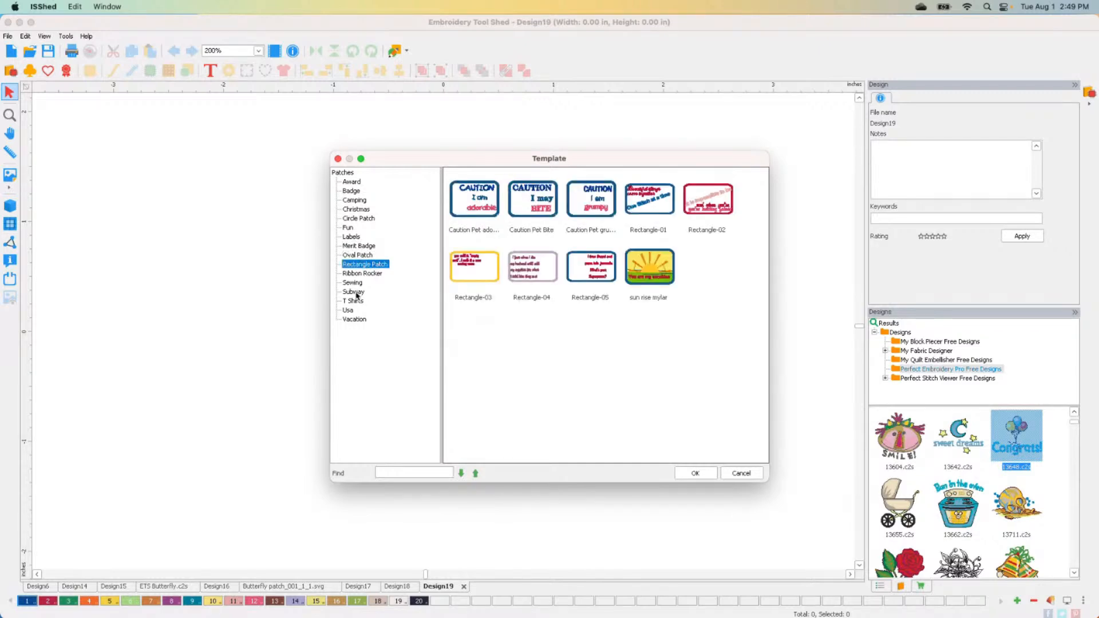
left_click(353, 283)
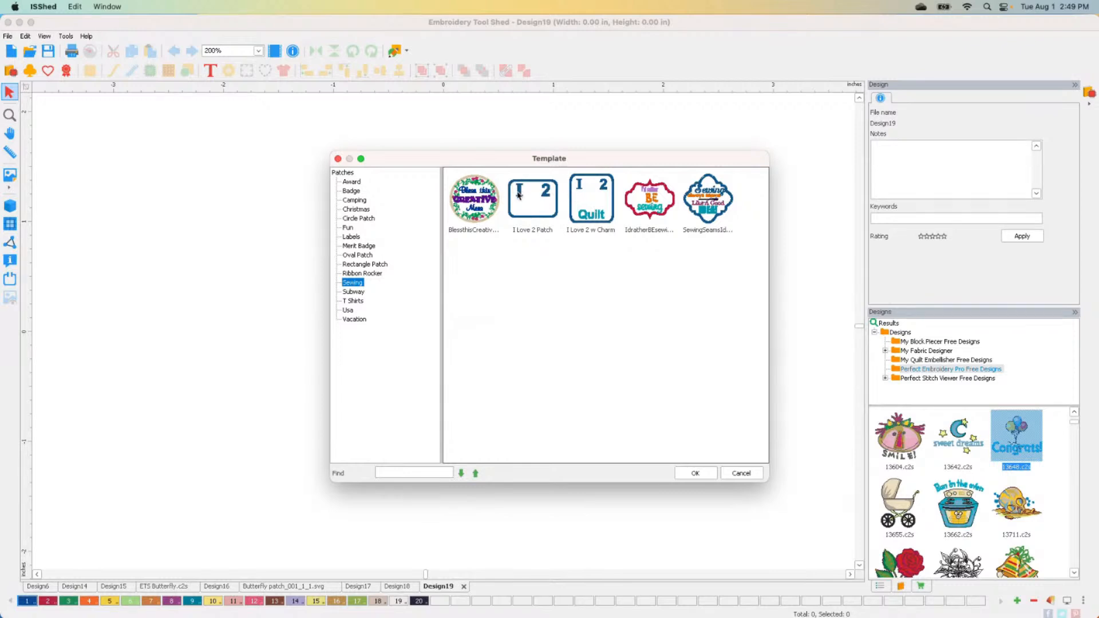
left_click(535, 207)
double_click(535, 208)
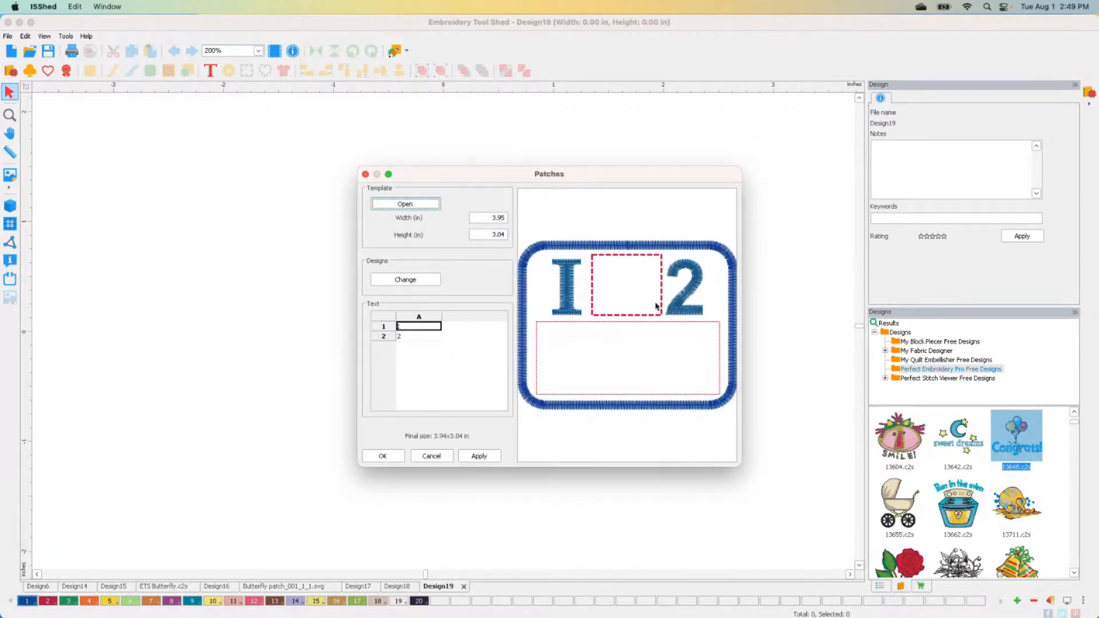
Fill the upper design placeholder between I and 2 with the red heart charm MT48293 from the Holiday Valentine category
left_click(404, 281)
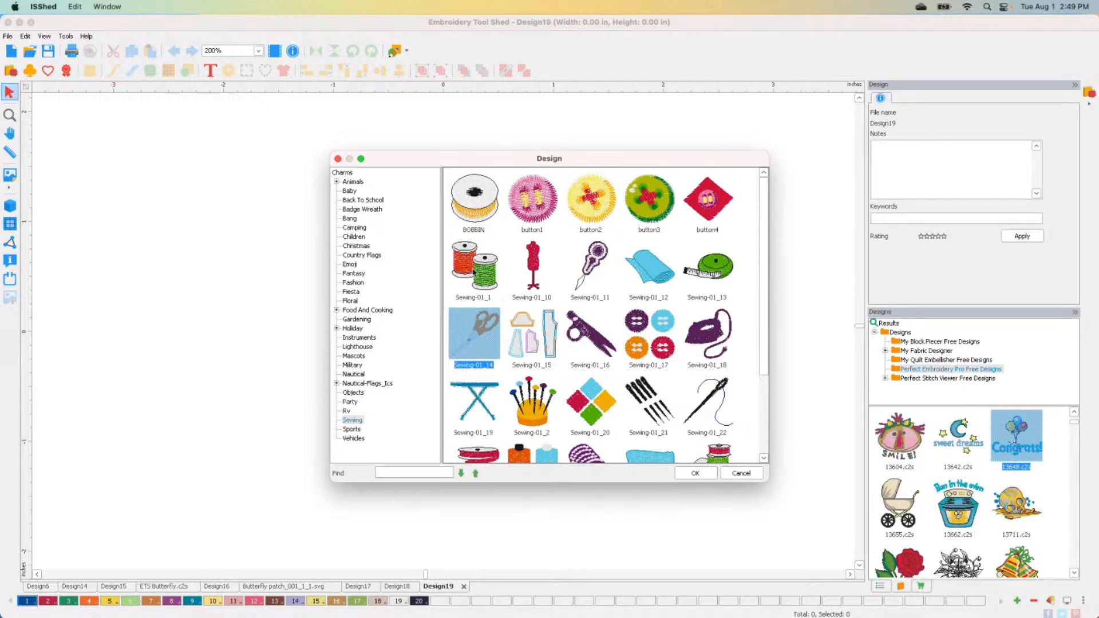
double_click(353, 328)
left_click(368, 341)
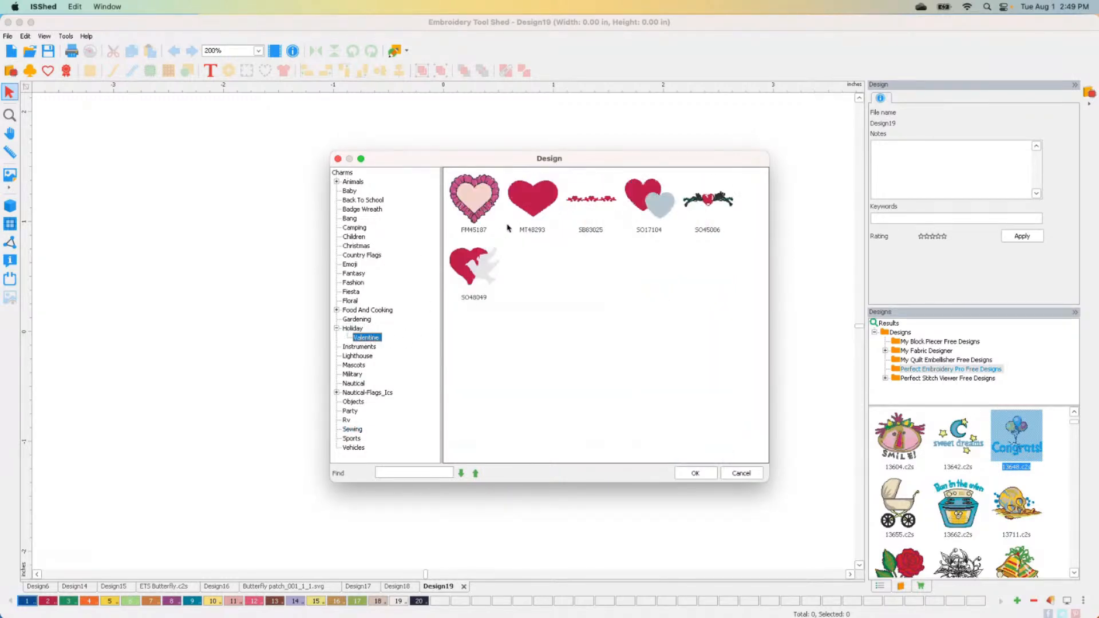
double_click(528, 218)
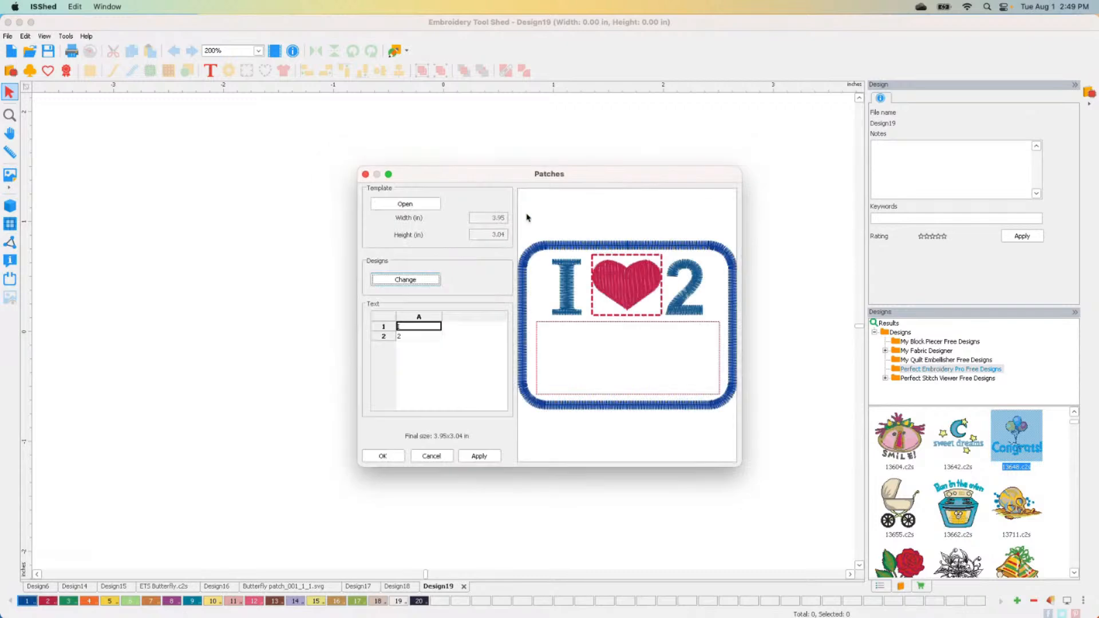
Fill the large lower design placeholder with the open book charm Back to school-10 from the Back To School category
left_click(572, 327)
left_click(411, 279)
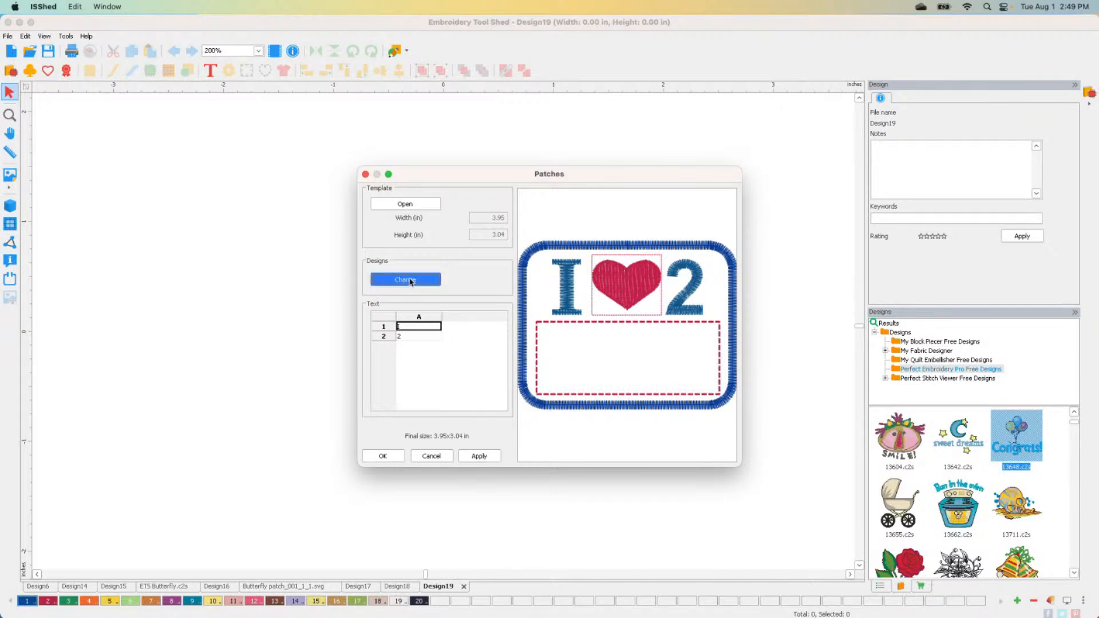
left_click(359, 200)
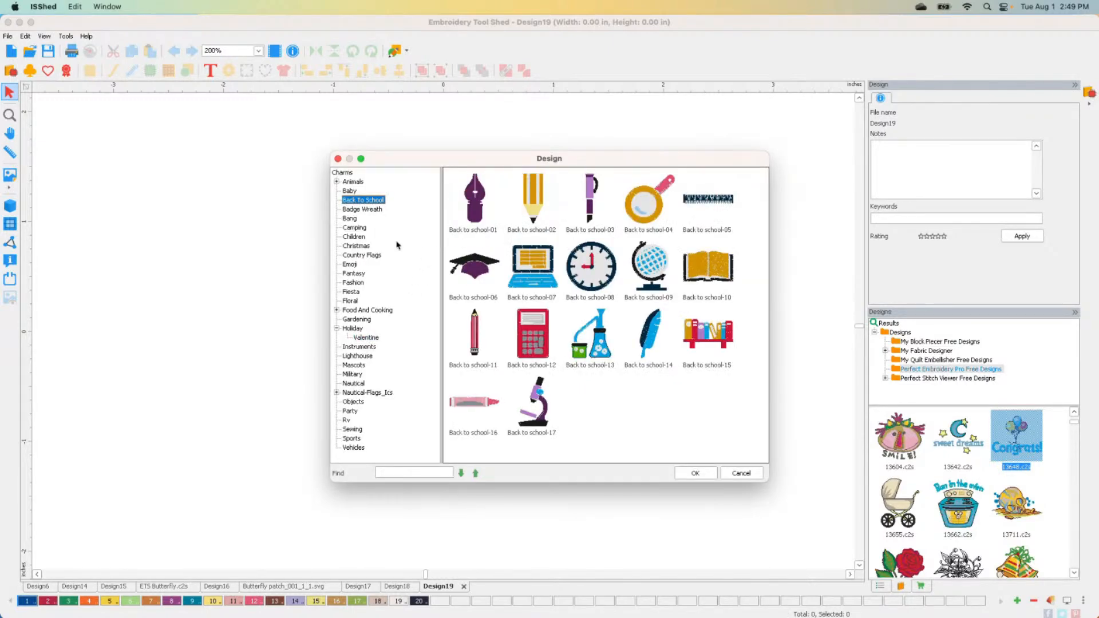
left_click(705, 270)
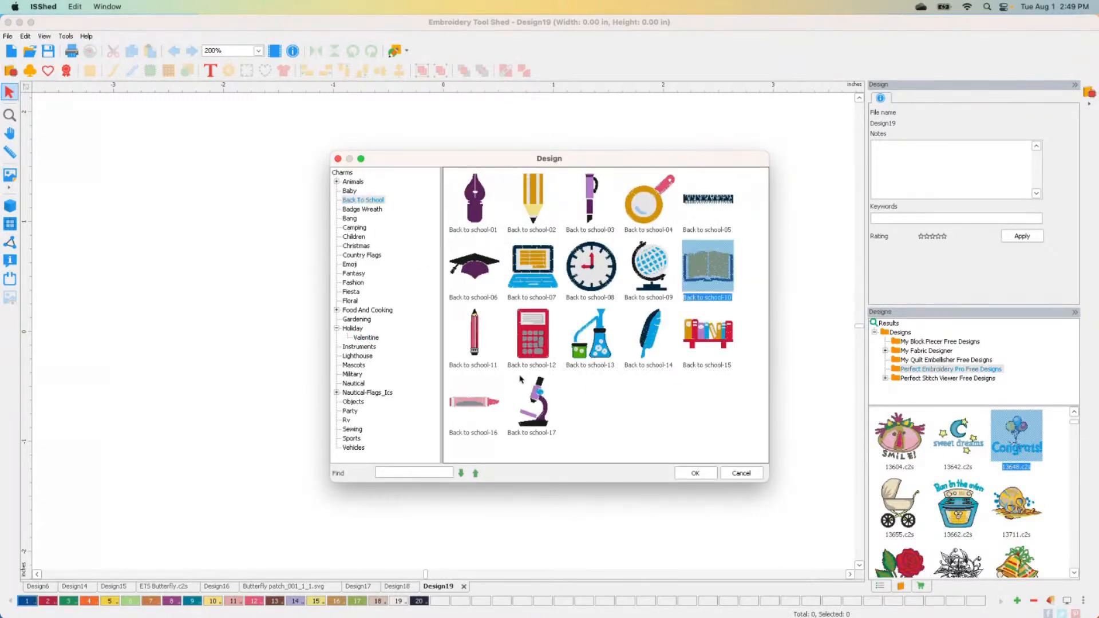
double_click(720, 281)
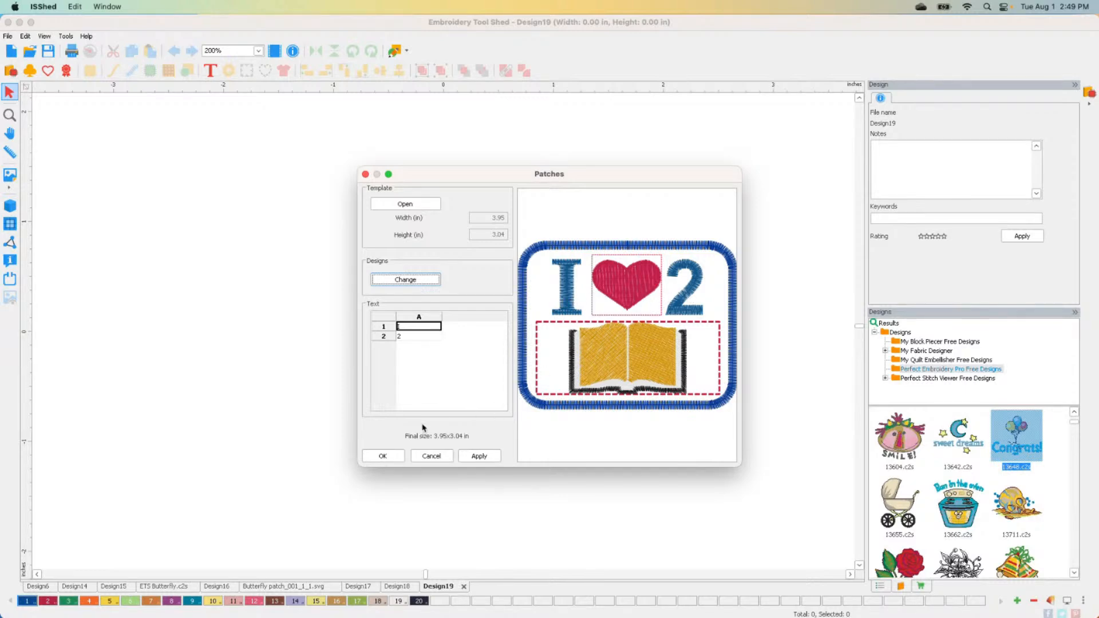
Apply the patch choices, insert the finished patch into the design and show it in 3D
left_click(479, 456)
left_click(383, 456)
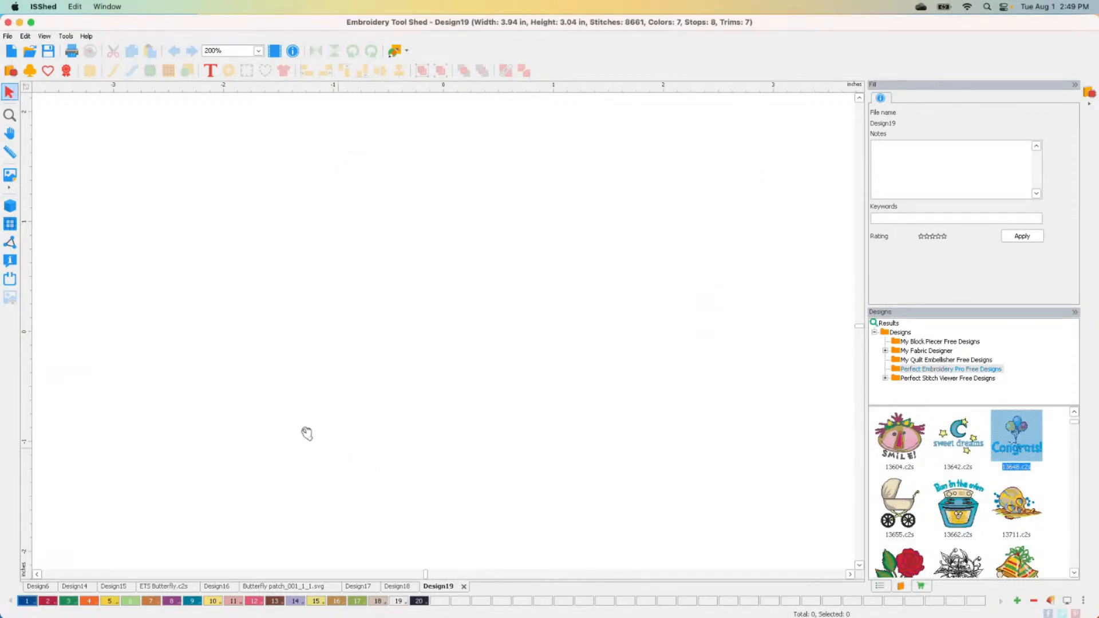
left_click(145, 290)
left_click(9, 205)
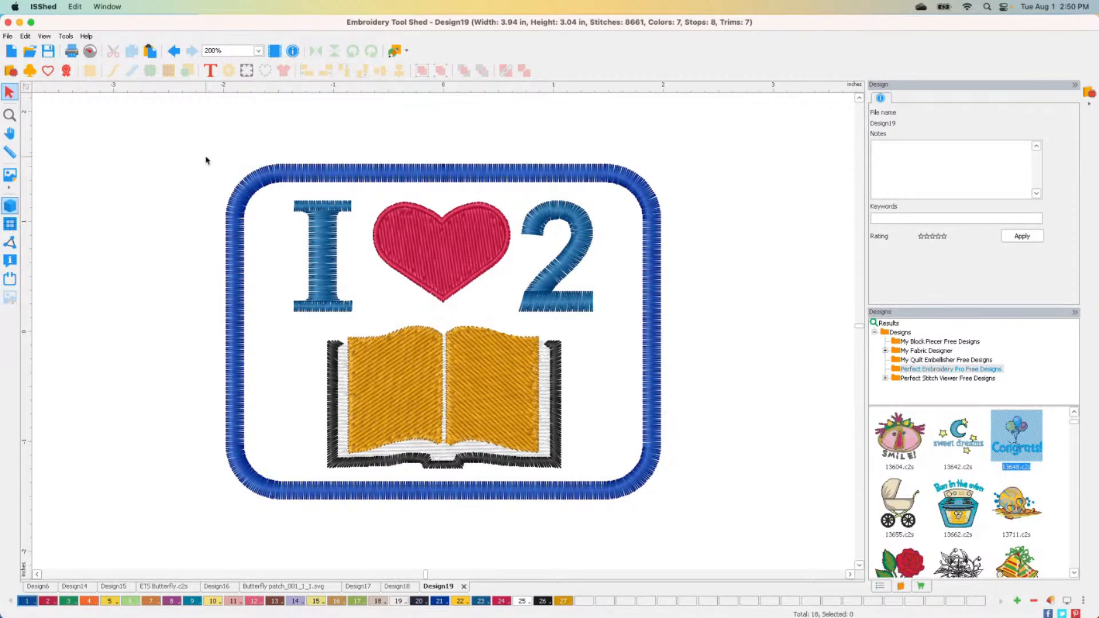
Create a new blank design, insert the flower applique with stem and two leaves from the Gardening category, and show it in 3D
left_click(11, 52)
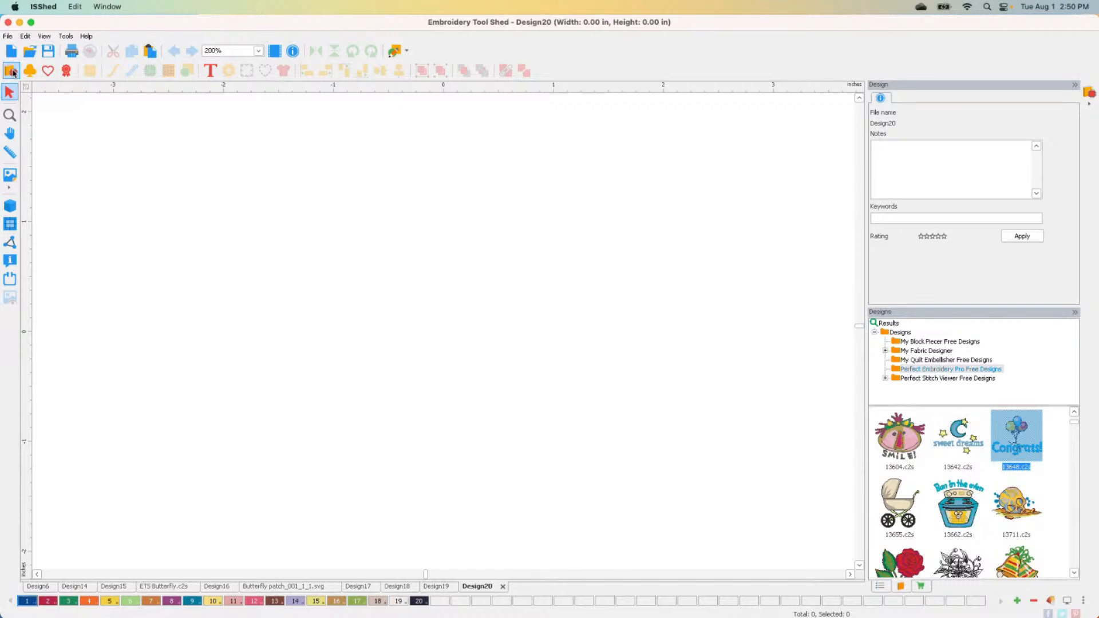
left_click(12, 71)
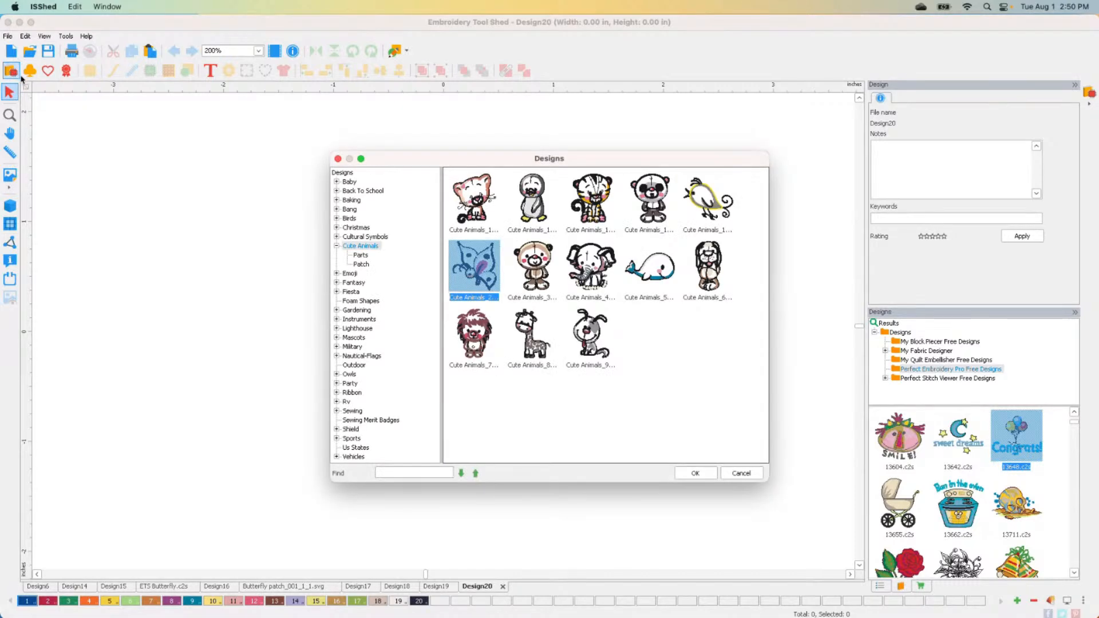
left_click(360, 309)
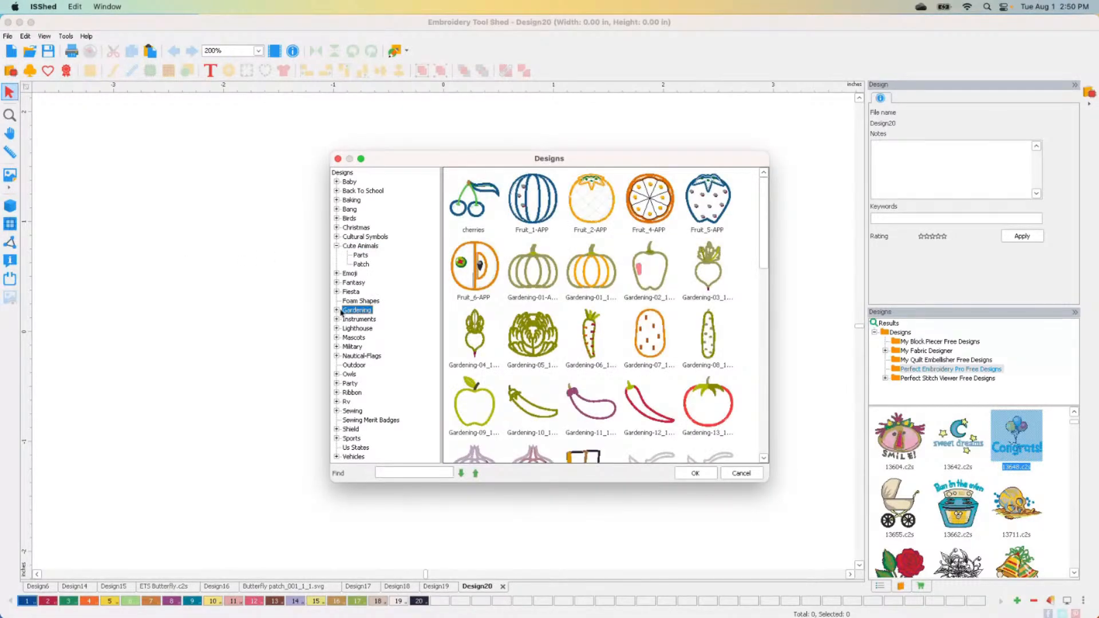
scroll(756, 307, "down", 5)
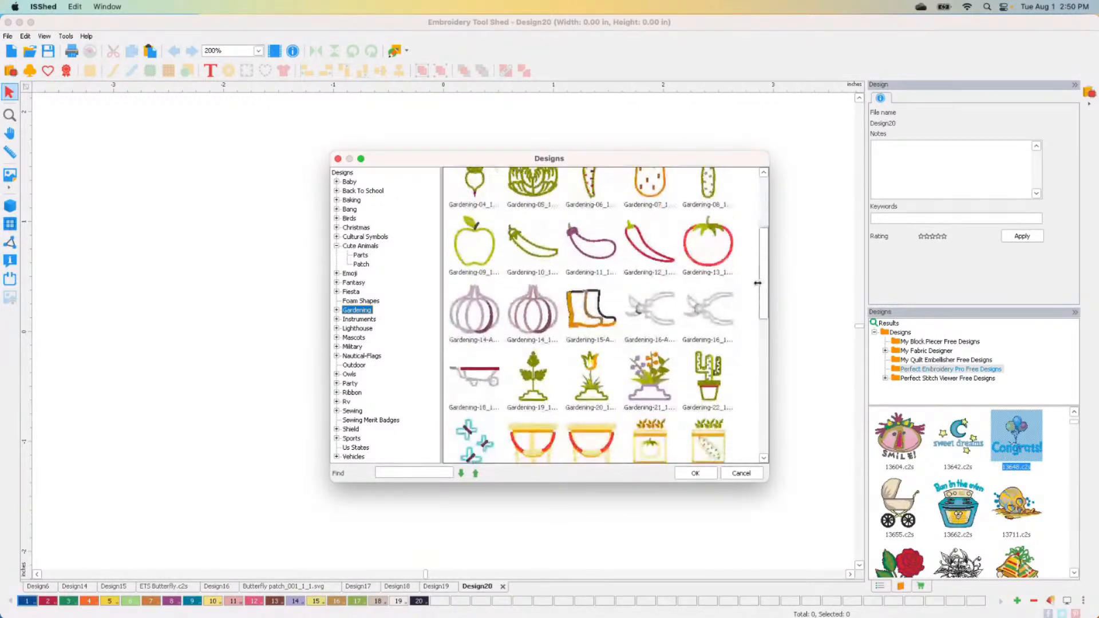
scroll(756, 306, "down", 8)
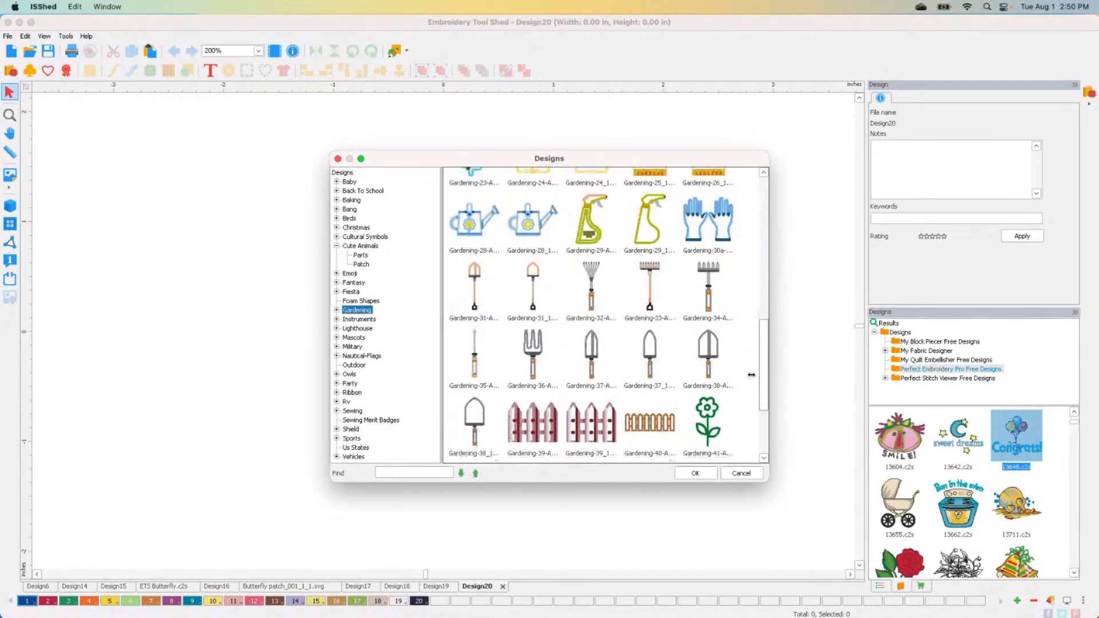
left_click(715, 409)
scroll(765, 413, "down", 3)
double_click(594, 354)
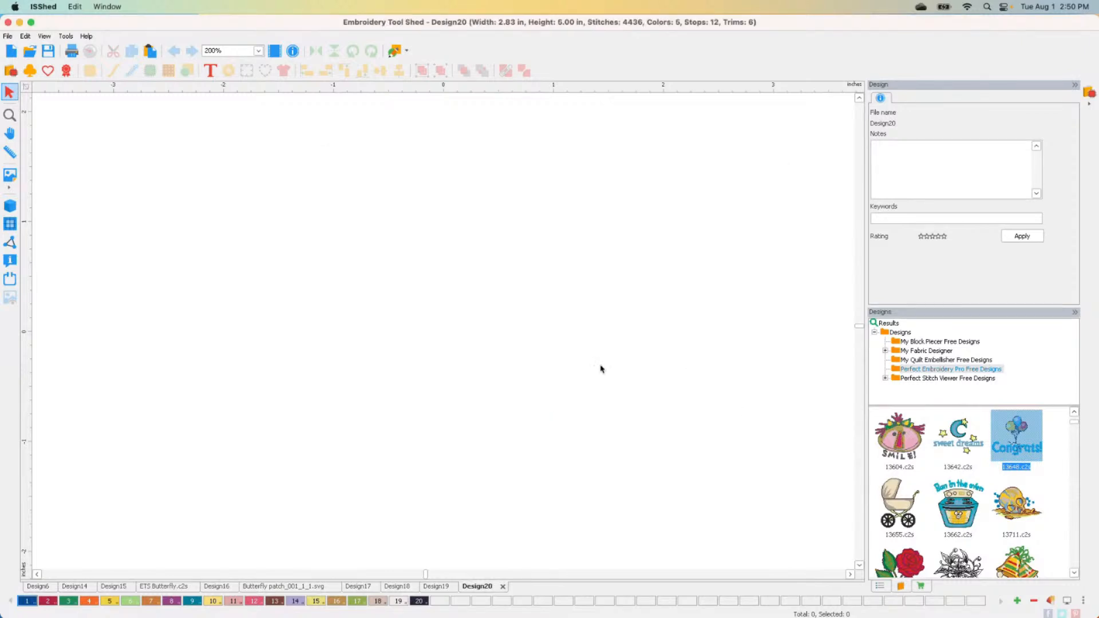
left_click(10, 206)
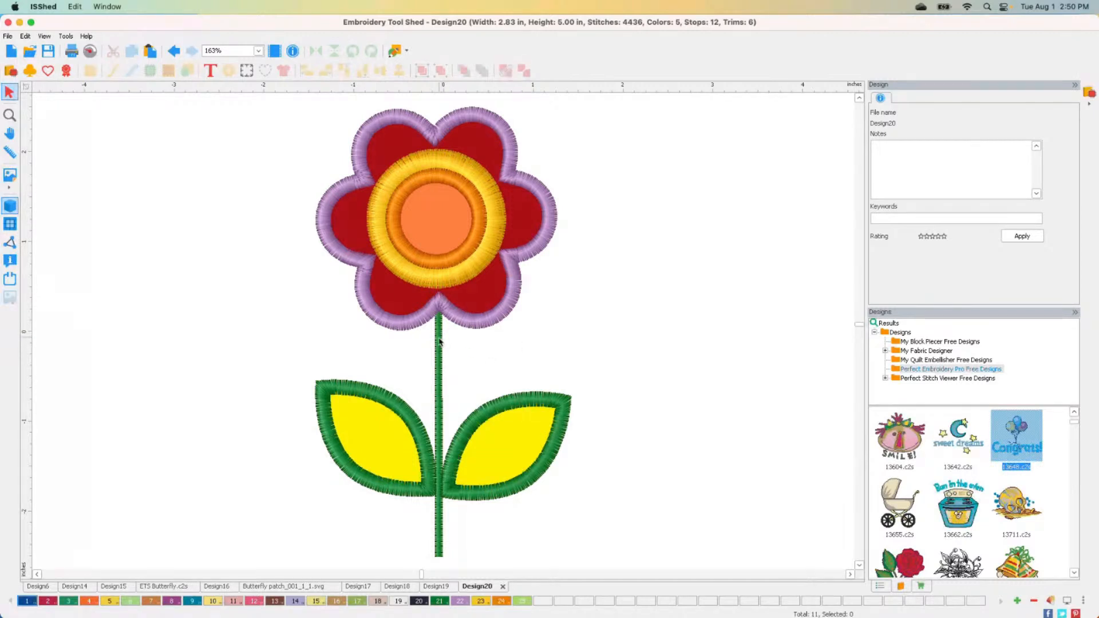
Ungroup the flower design and delete both leaves
left_click(391, 402)
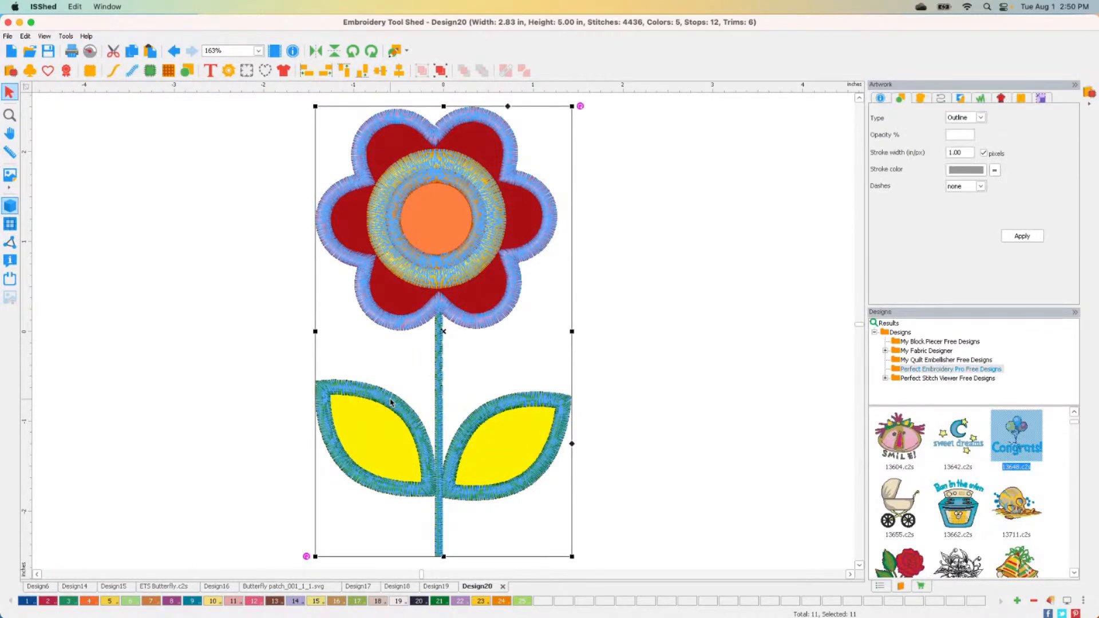
left_click(441, 75)
left_click(635, 220)
left_click(486, 408)
key("Delete")
left_click(402, 412)
key("Delete")
Delete the green stem together with its leftover run stitch lines
left_click(435, 372)
key("Delete")
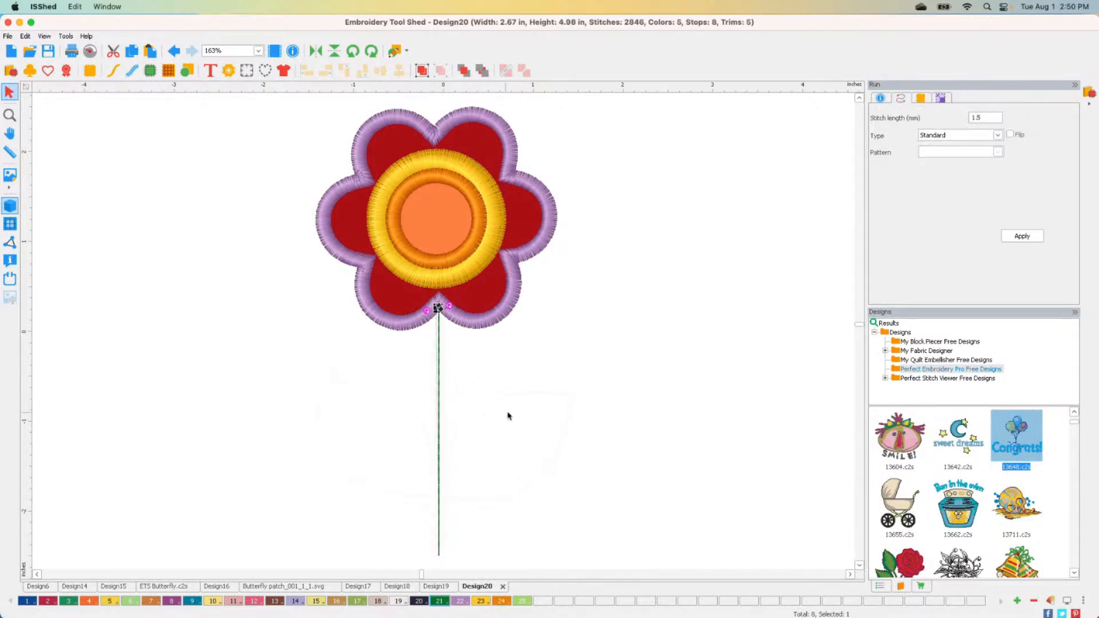
left_click(449, 405)
key("Delete")
left_click(447, 405)
key("Delete")
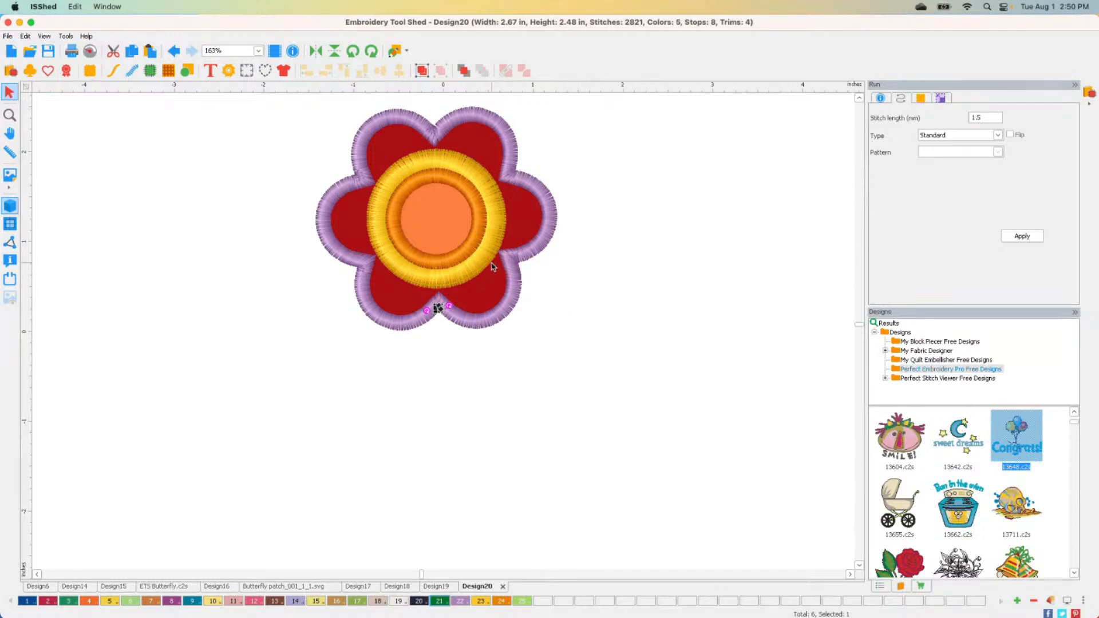
Check the petal applique border, and undo the ungrouping and all deletions of the leaves and stem
left_click(496, 327)
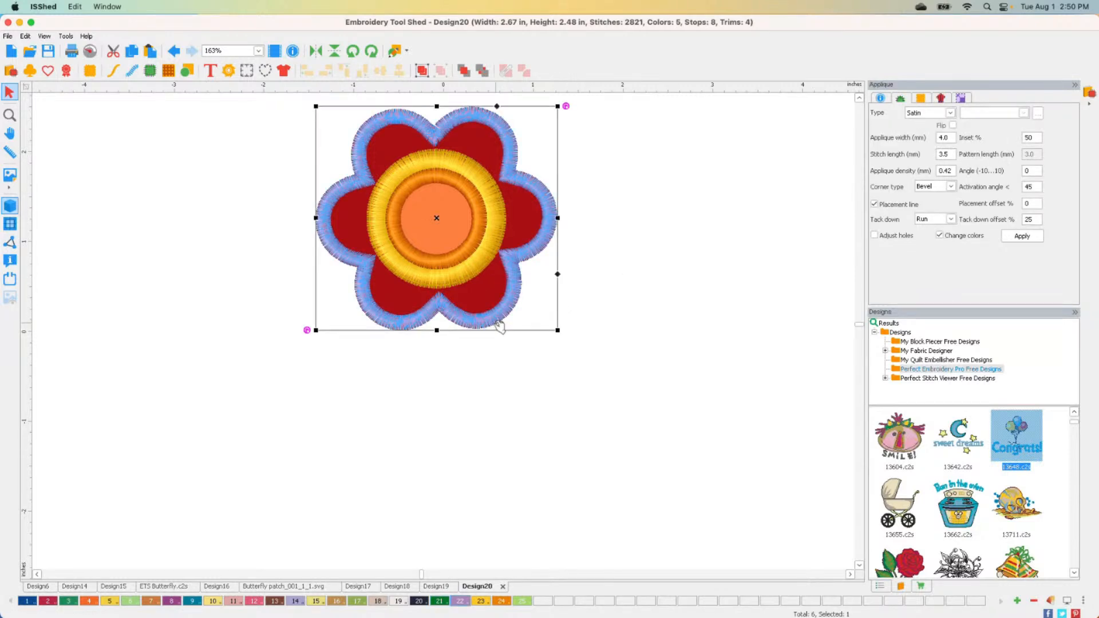
left_click(178, 52)
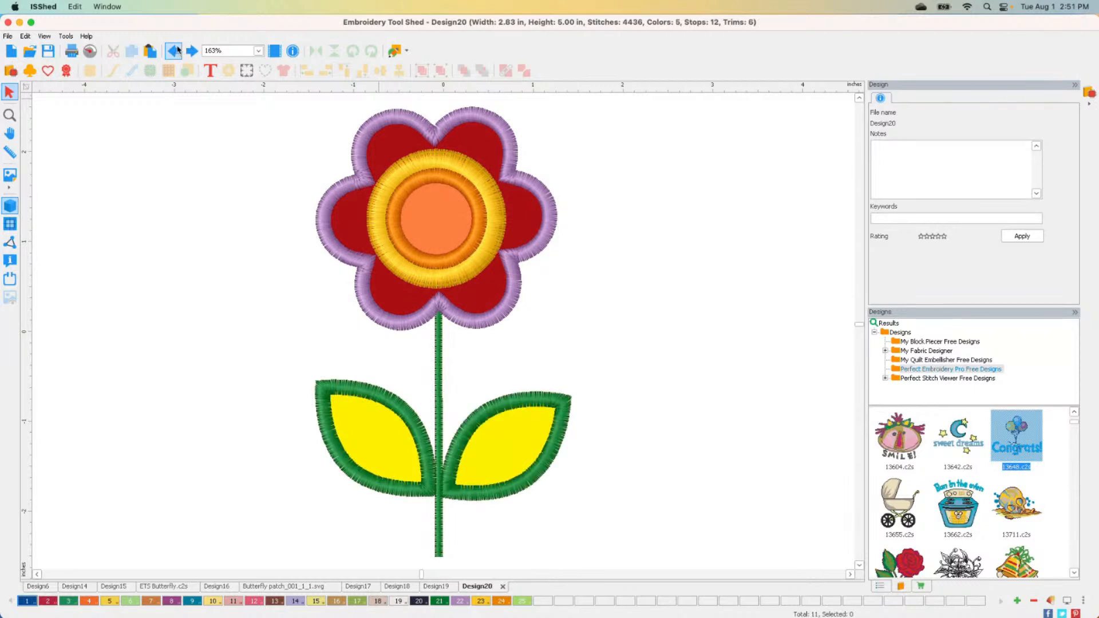
Select the whole flower and create a single united outline around it at 0.20 in distance with Round joins
scroll(405, 383, "down", 1)
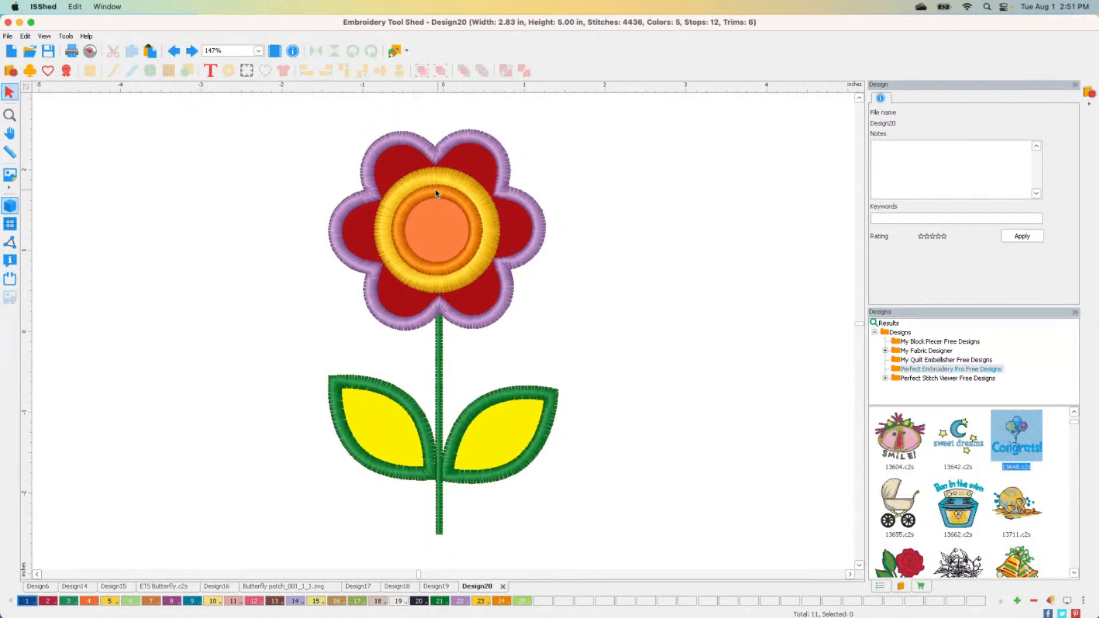
left_click_drag(275, 107, 726, 570)
left_click(265, 70)
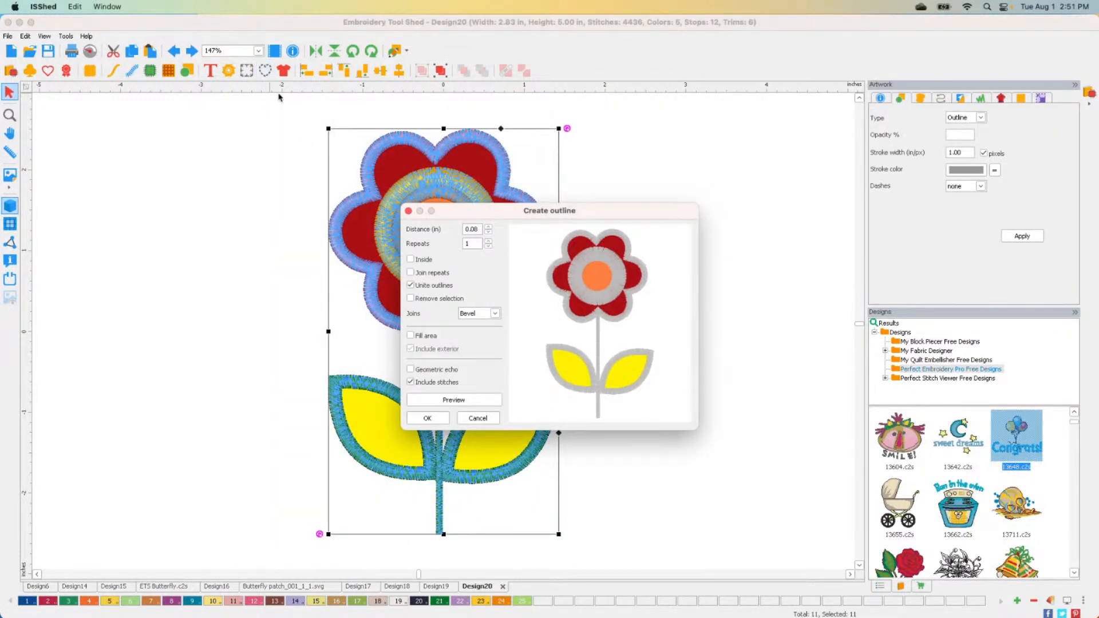
left_click(488, 227)
left_click(463, 400)
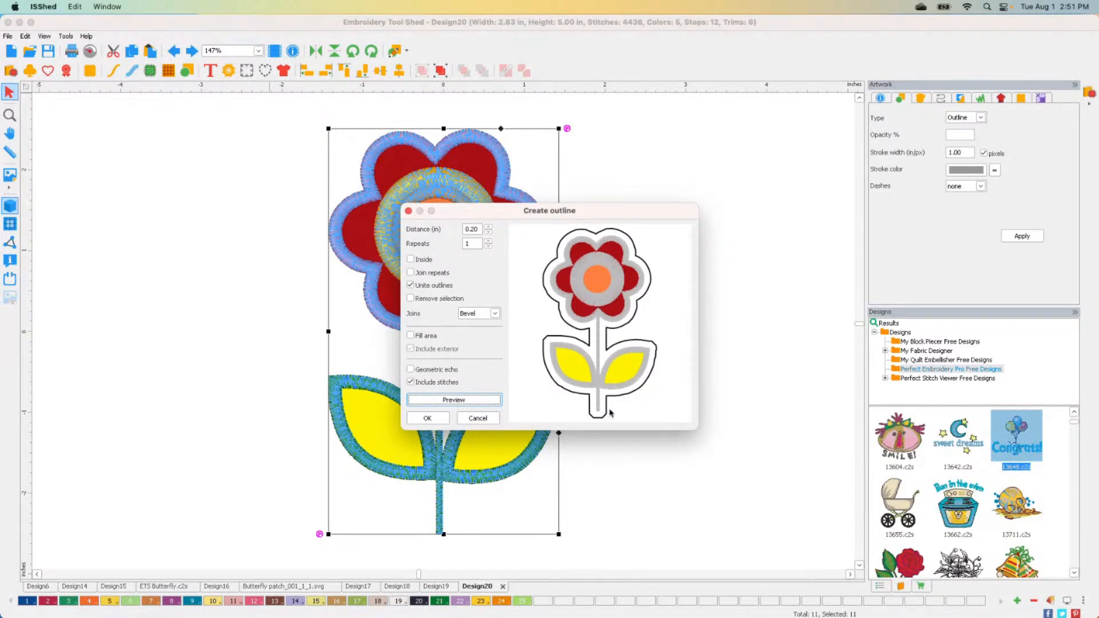
left_click(482, 314)
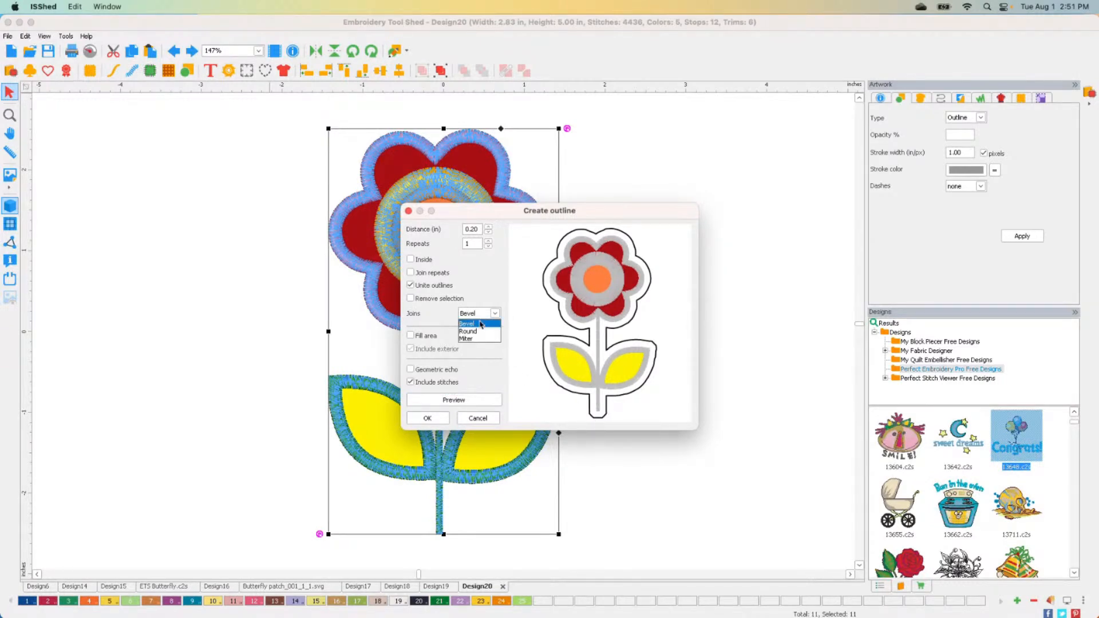
left_click(478, 336)
left_click(478, 398)
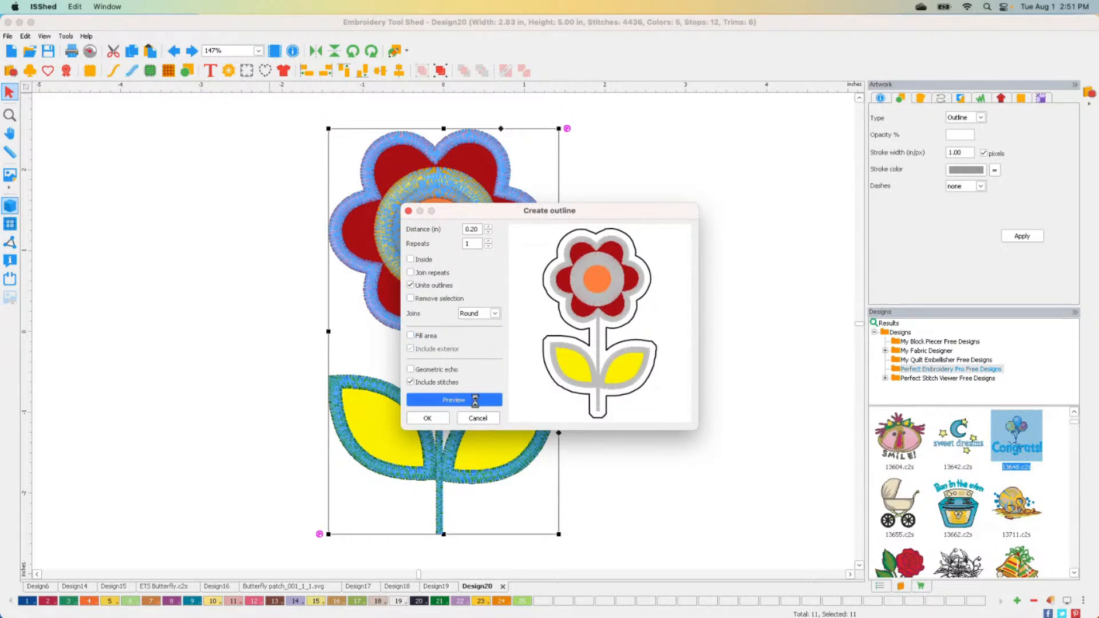
left_click(428, 418)
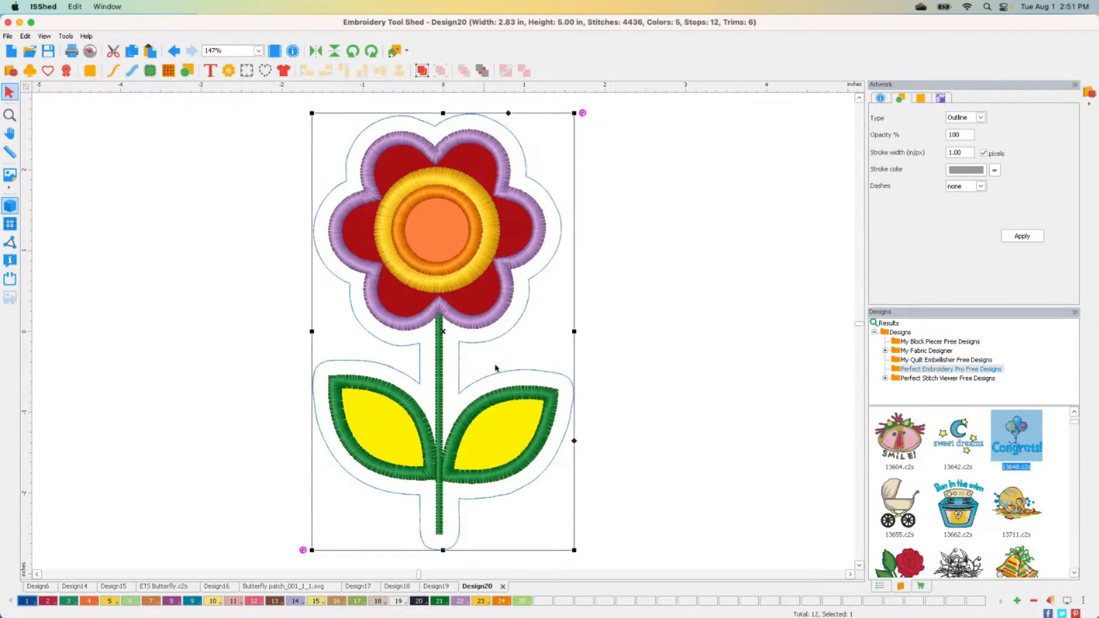
Convert the outline around the flower into a satin applique border, and remove that border again
left_click(150, 71)
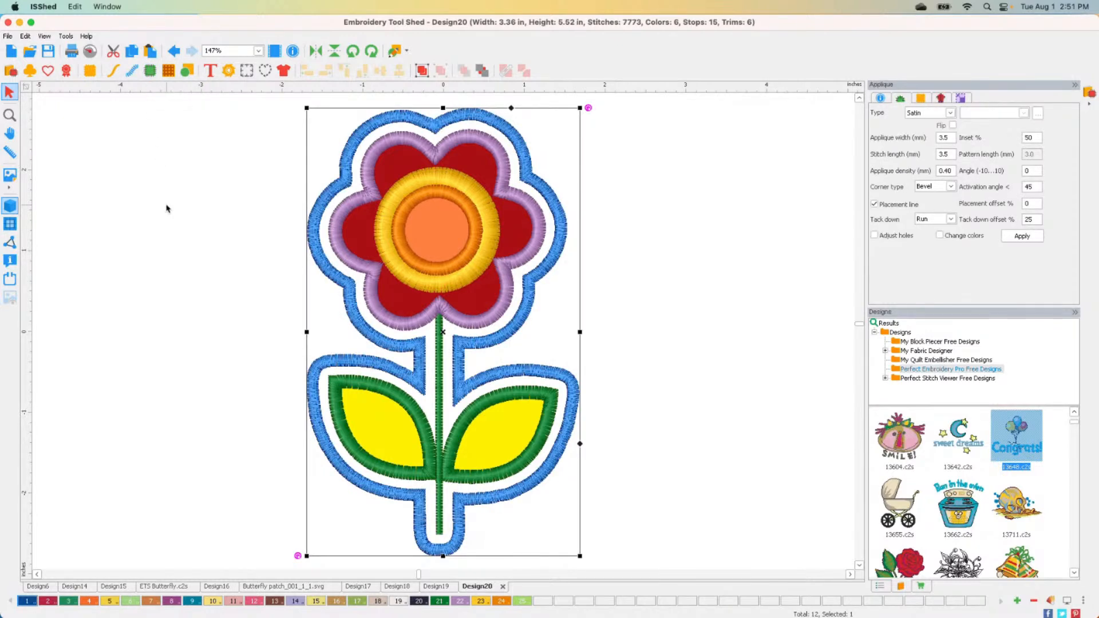
left_click(196, 243)
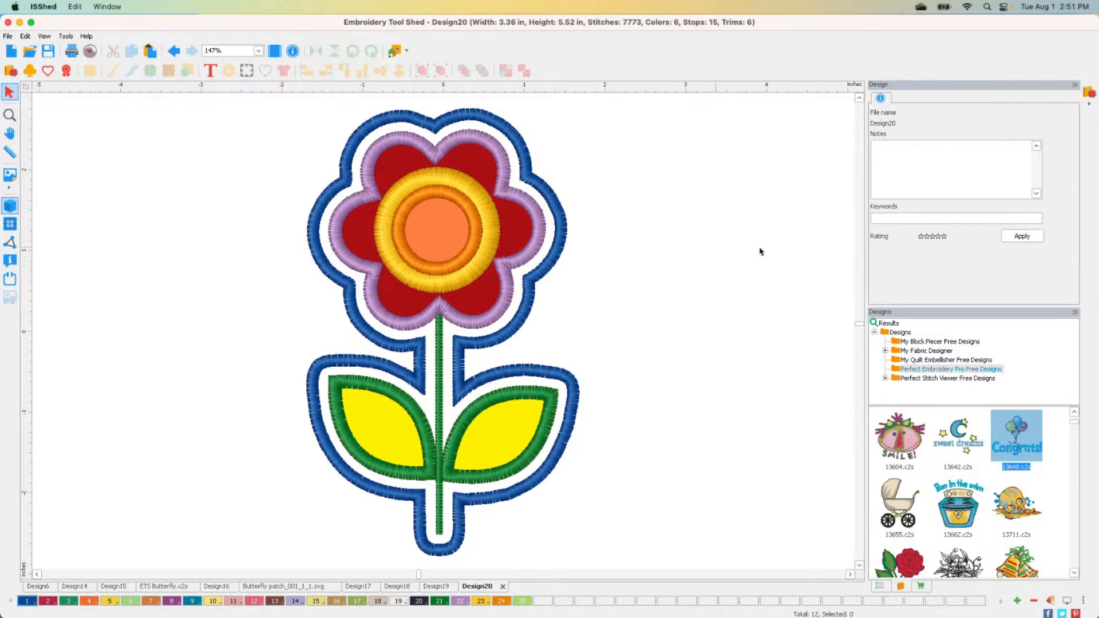
left_click(435, 389)
key("Delete")
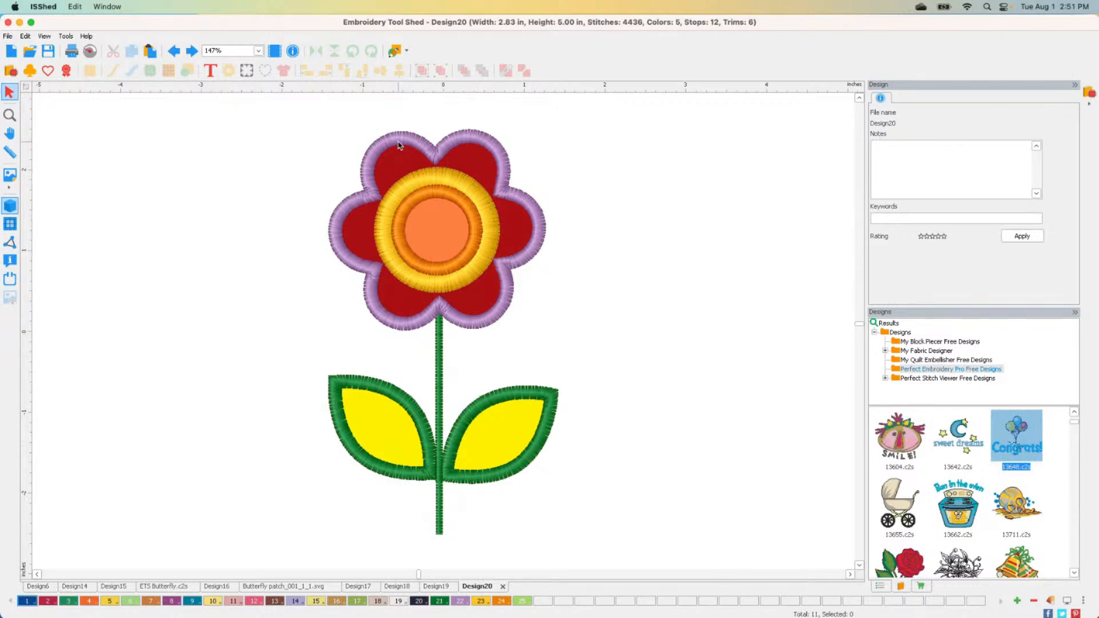
Select the whole flower design and ungroup it into its separate objects
left_click(415, 145)
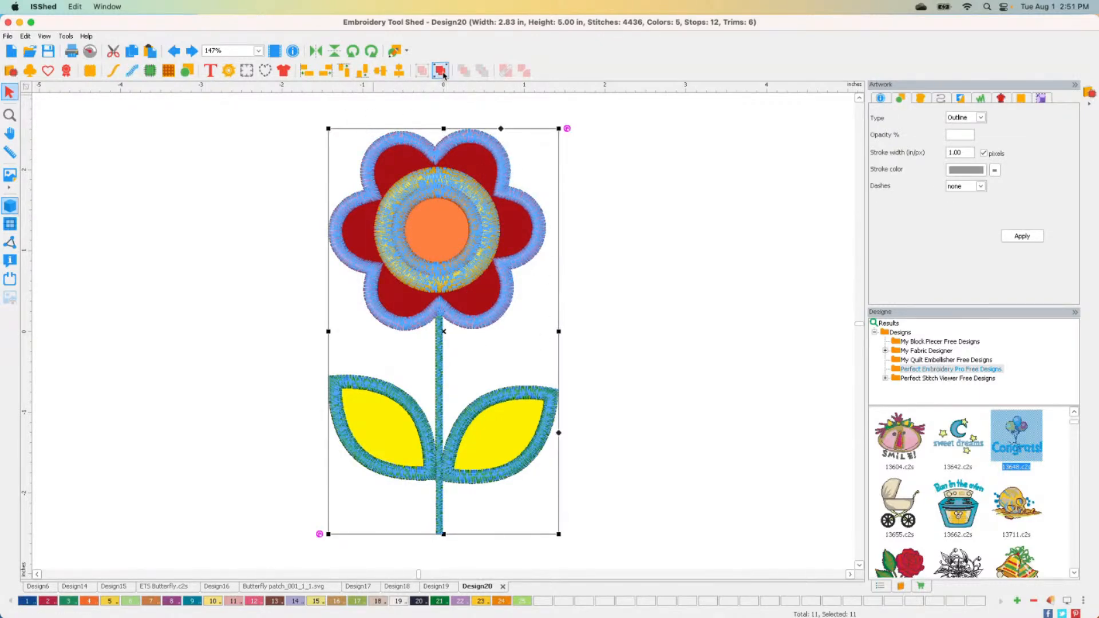
left_click(554, 184)
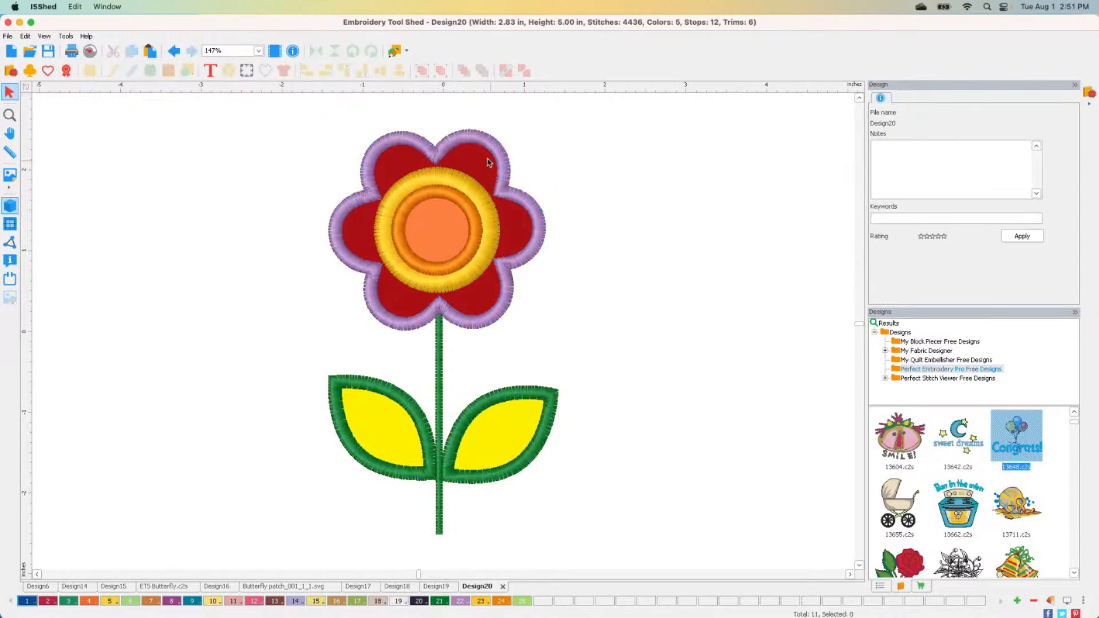
Apply the Tackle Twill applique type to the petal border, followed by the E-Stitch type
left_click(456, 142)
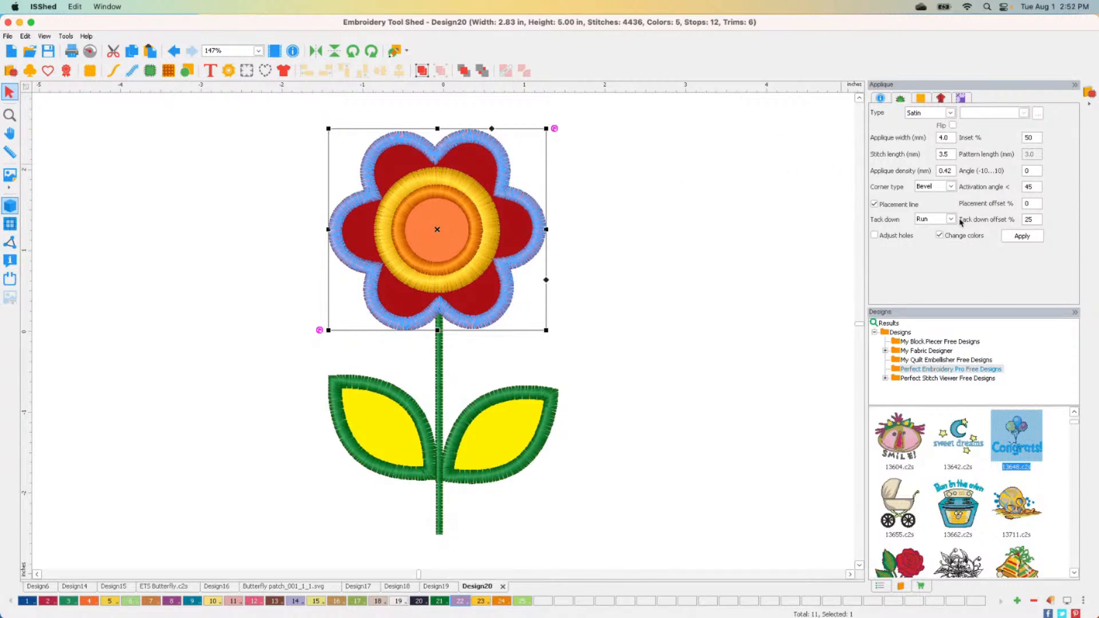
left_click(928, 116)
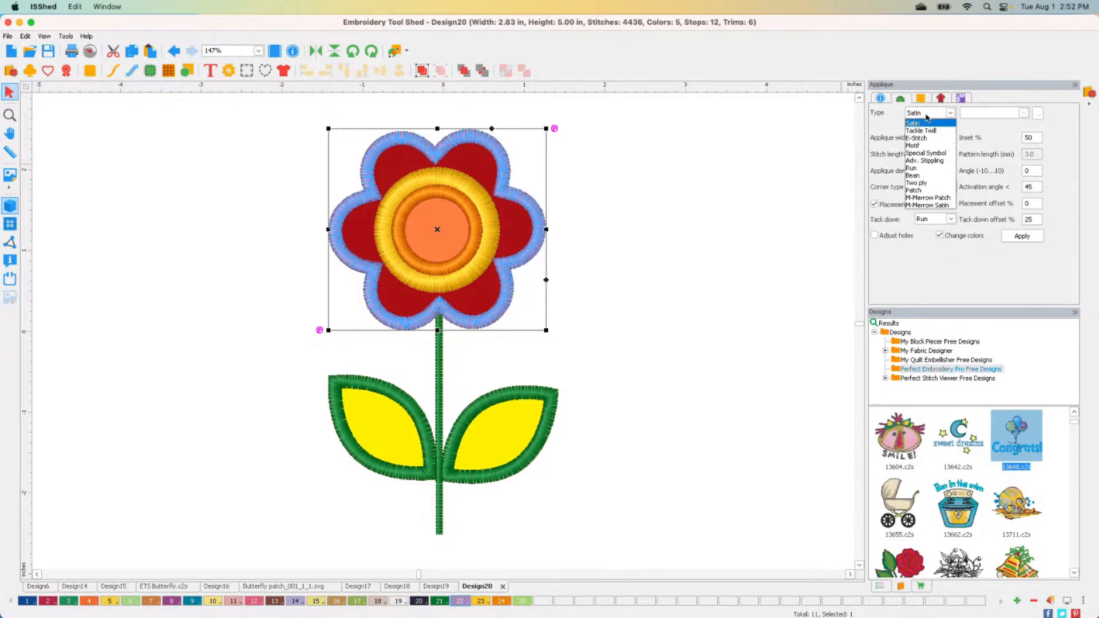
left_click(939, 131)
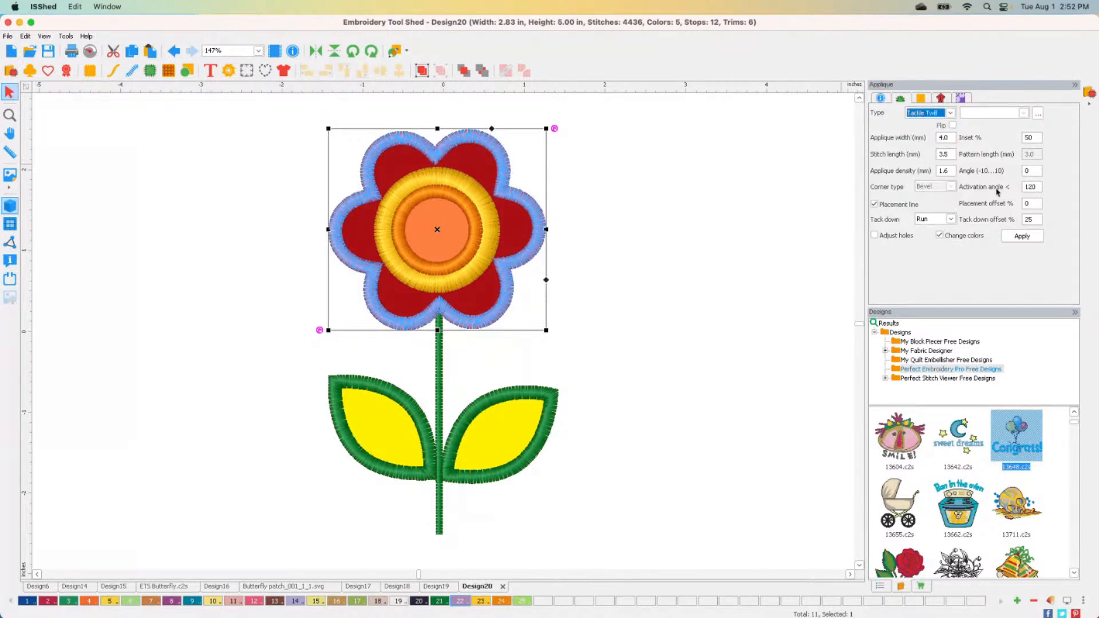
left_click(1022, 236)
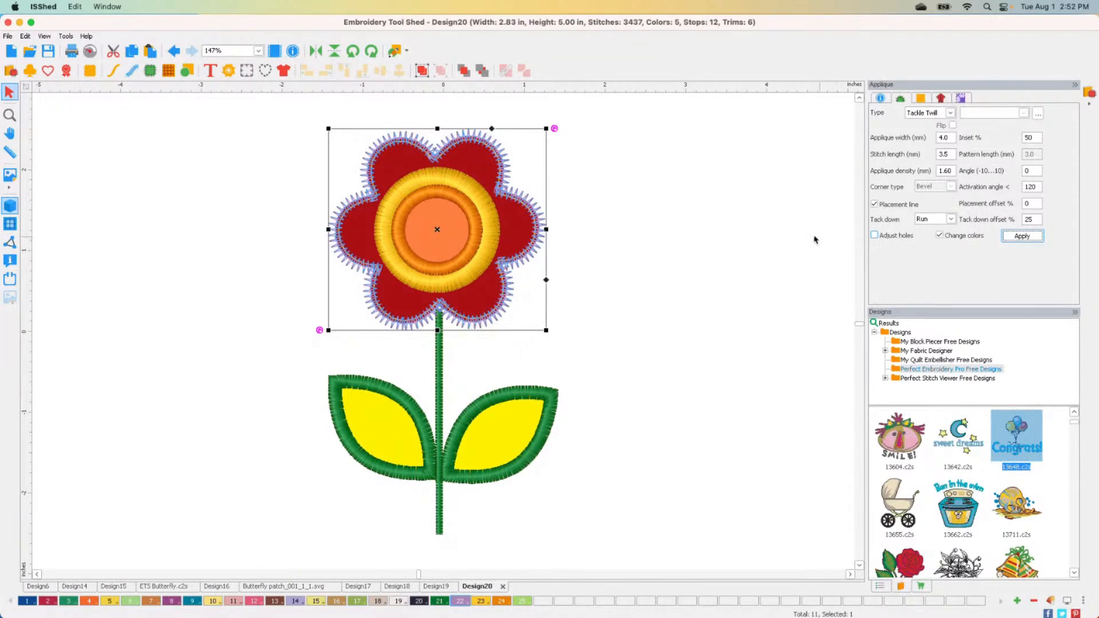
left_click(925, 114)
left_click(922, 139)
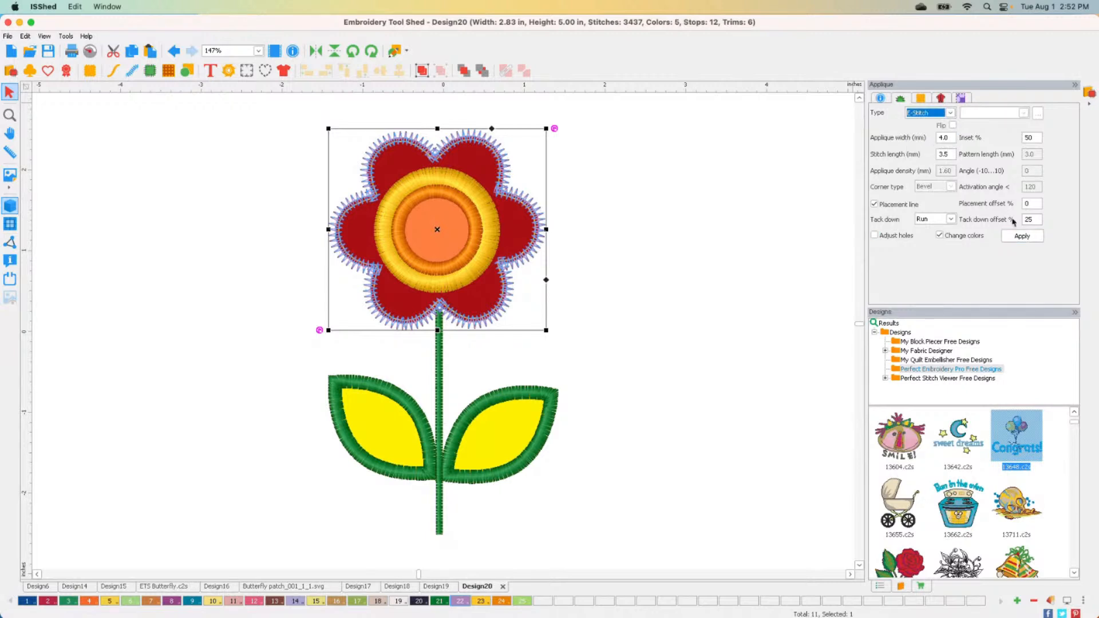
left_click(1020, 237)
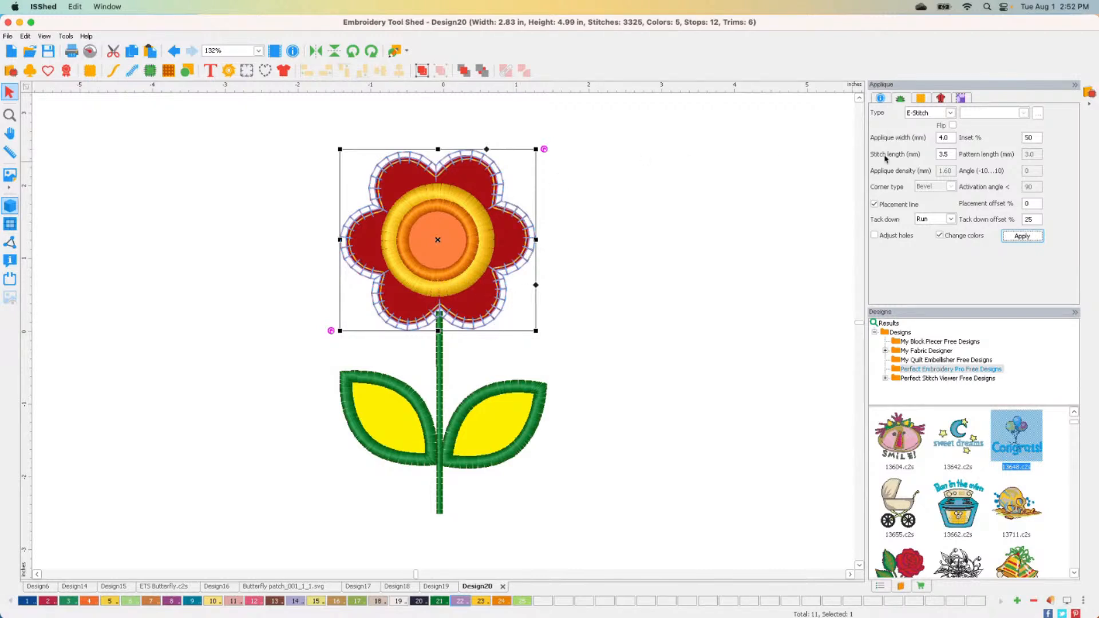
Apply the Motif applique type to the petal border, using motif pattern 123
left_click(914, 118)
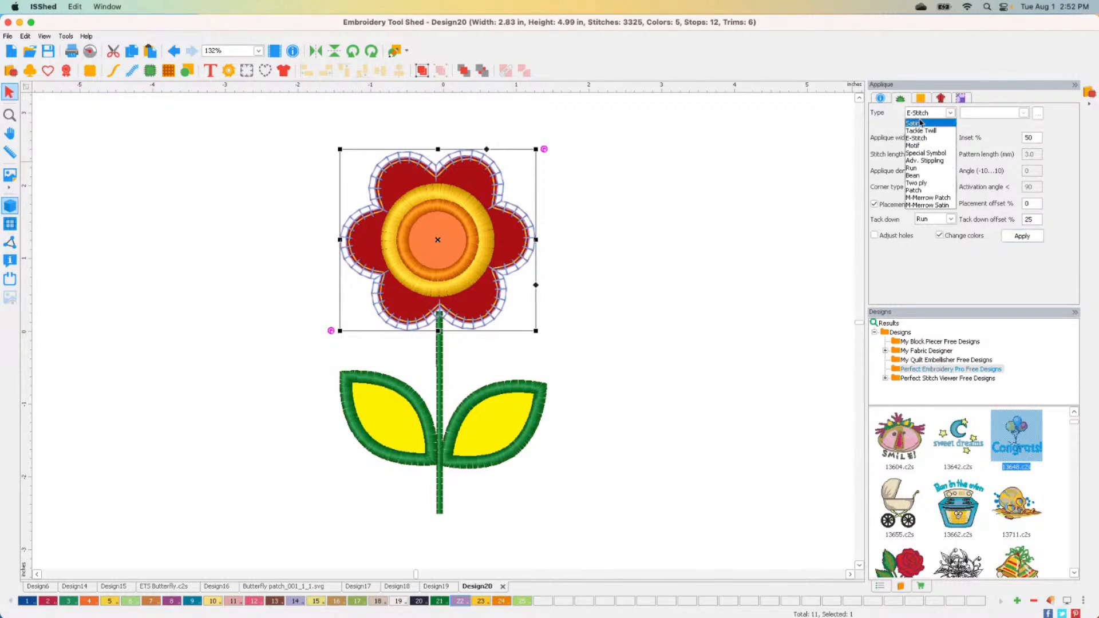
left_click(922, 148)
left_click(1015, 239)
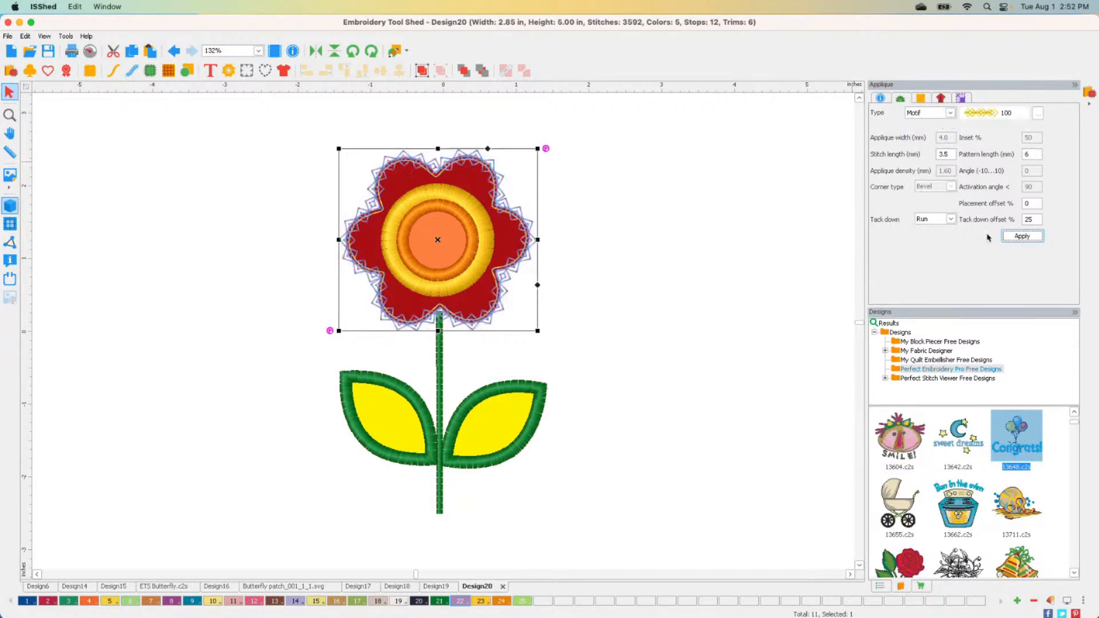
left_click(986, 115)
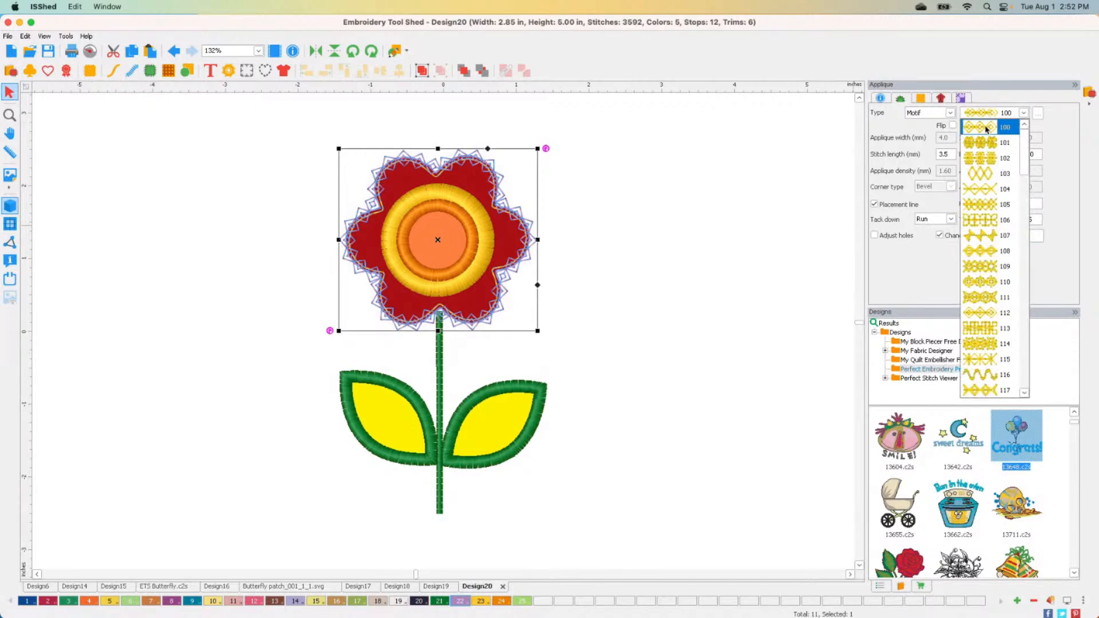
left_click(987, 235)
left_click(988, 114)
left_click(987, 375)
left_click(1013, 238)
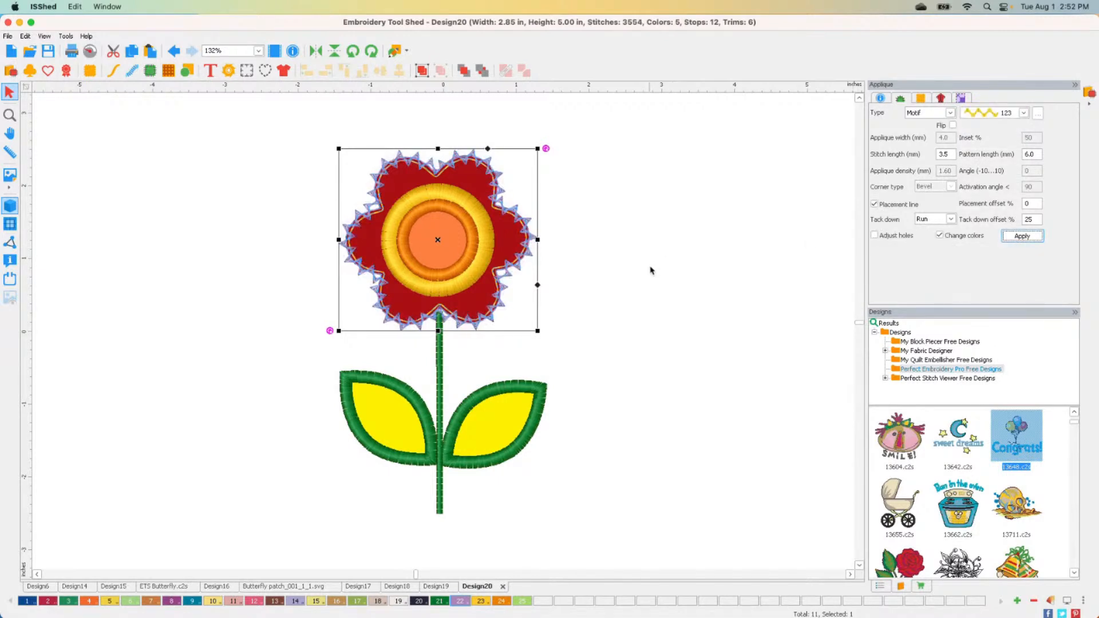
Recolor the petal border's motif stitching with the yellow thread 23 and deselect it
left_click(492, 606)
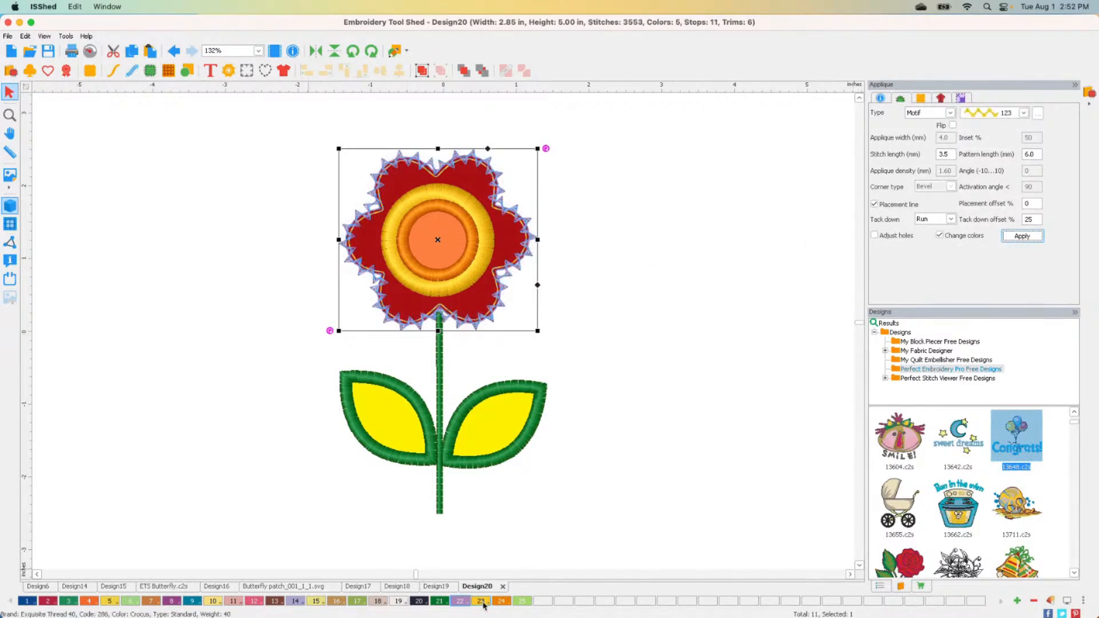
left_click(589, 448)
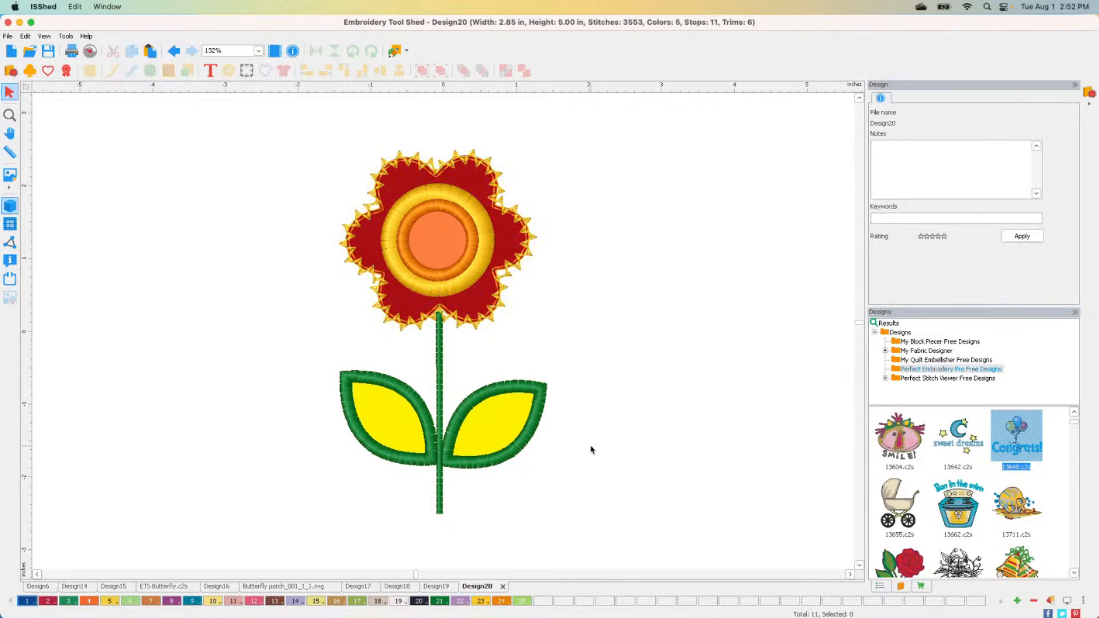
Change the petal border's applique type to Special Symbol with the Ladybug symbol
left_click(494, 324)
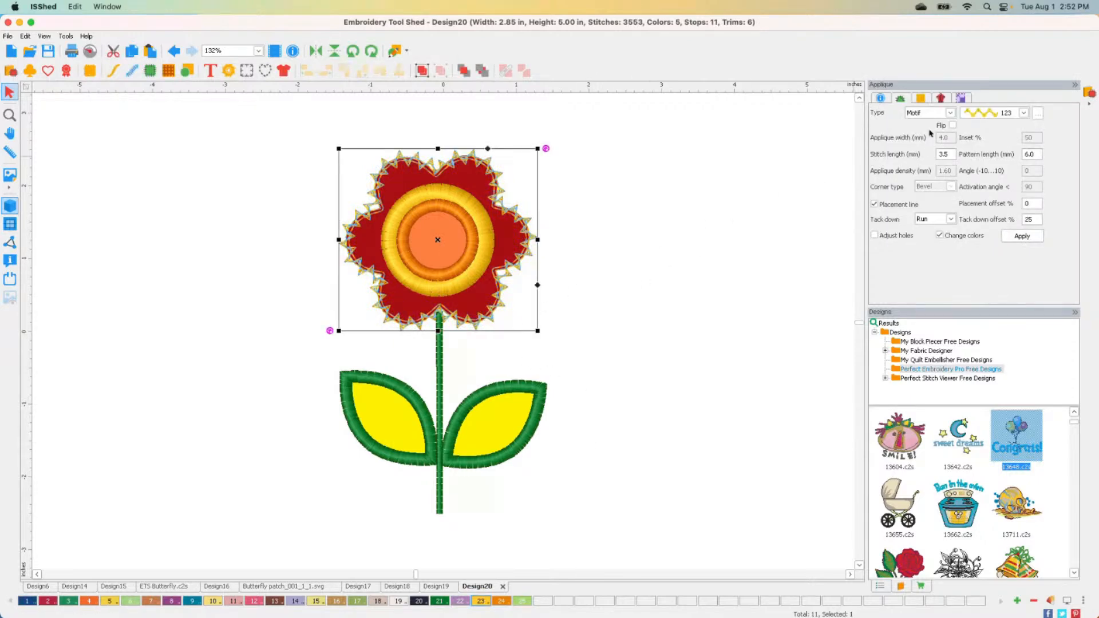
left_click(916, 114)
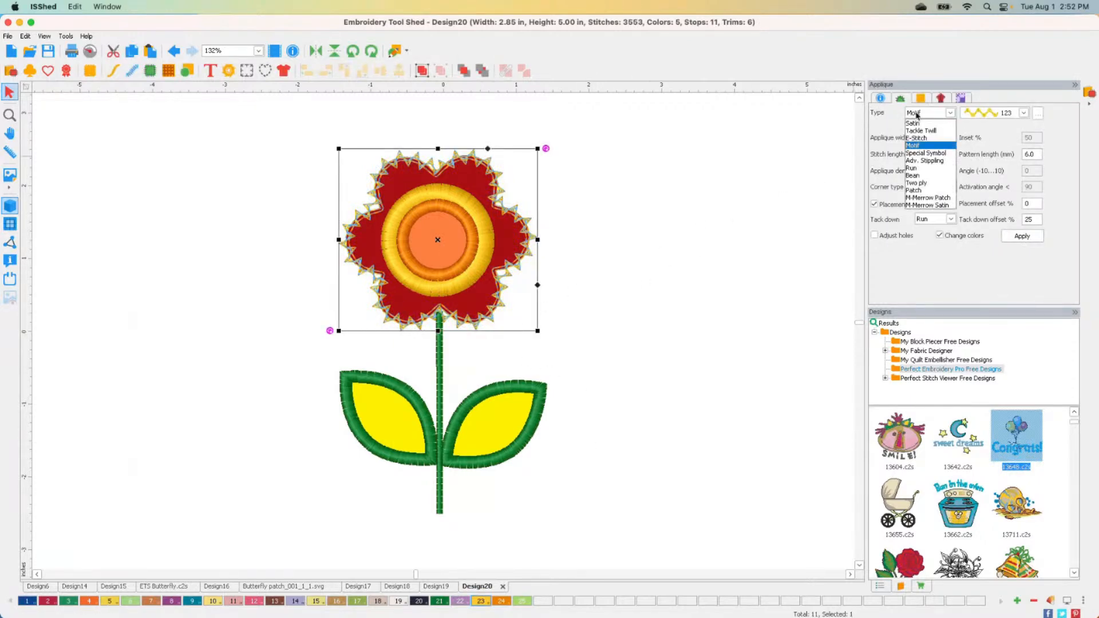
left_click(928, 153)
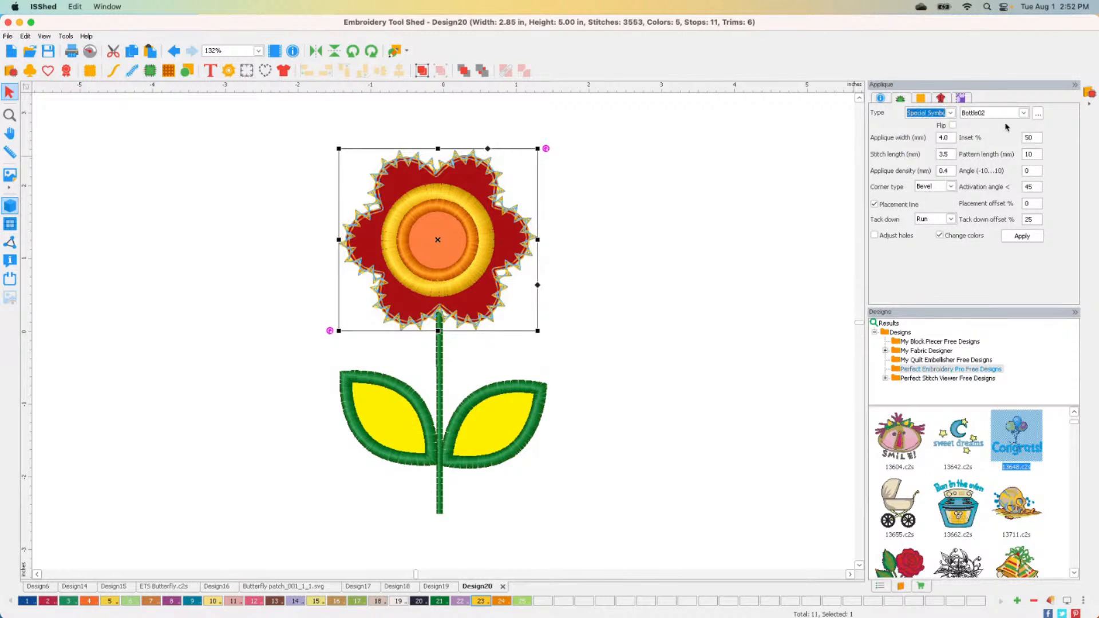
left_click(1037, 113)
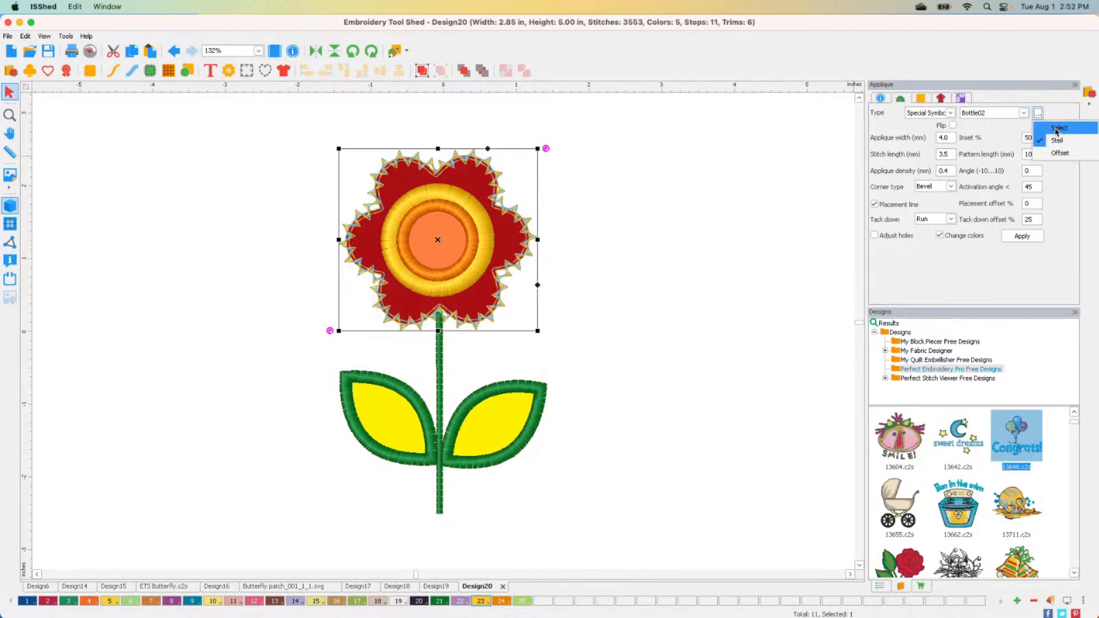
left_click(1055, 129)
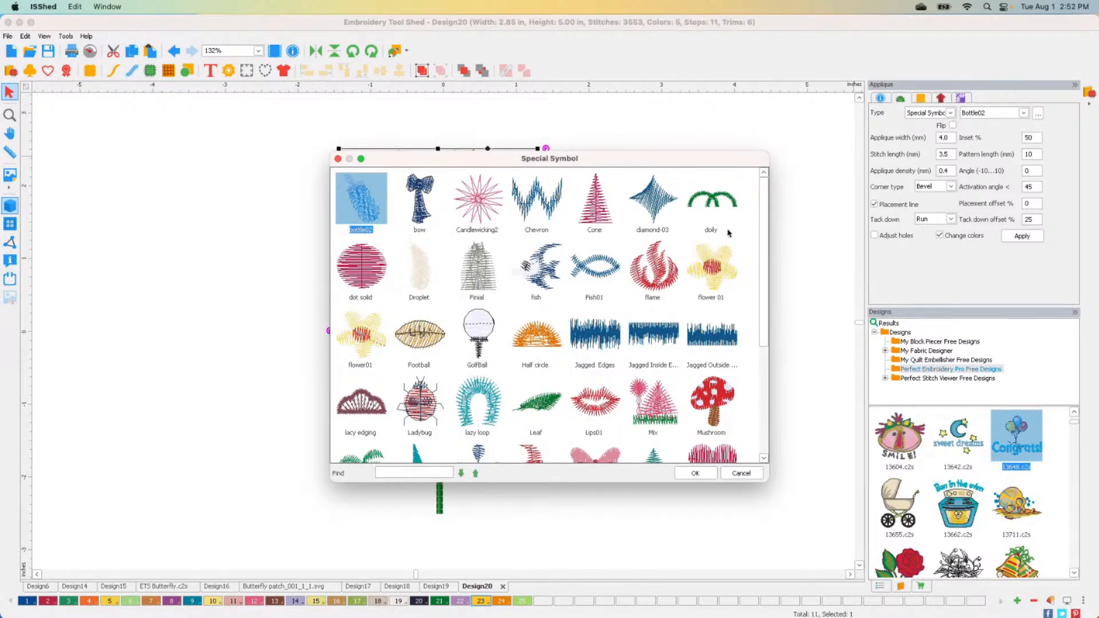
left_click(610, 273)
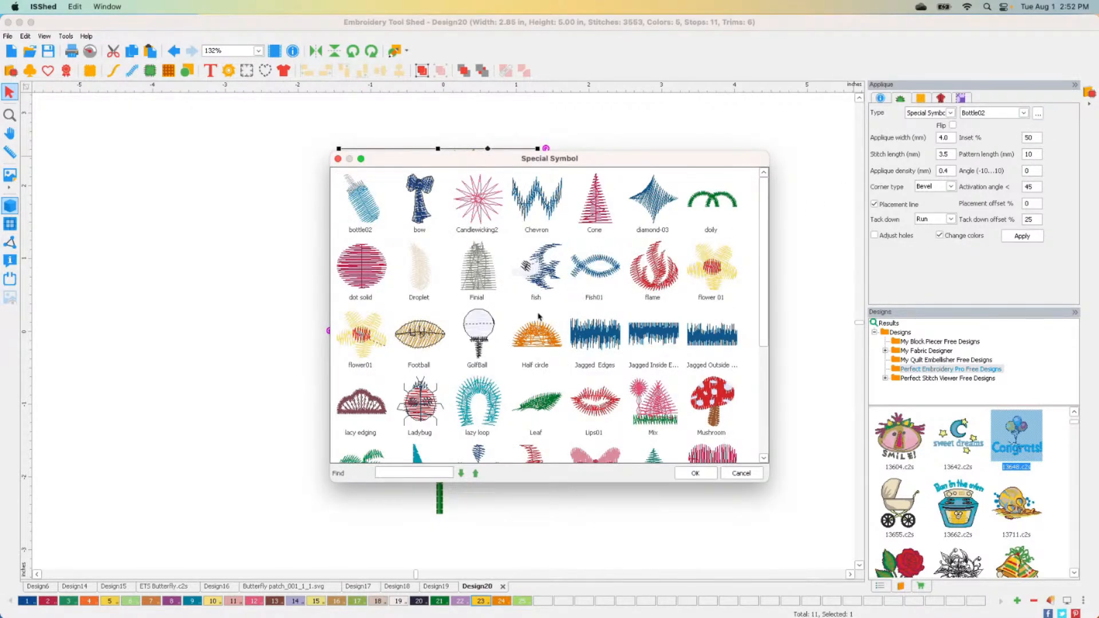
left_click(544, 341)
double_click(420, 400)
left_click(637, 294)
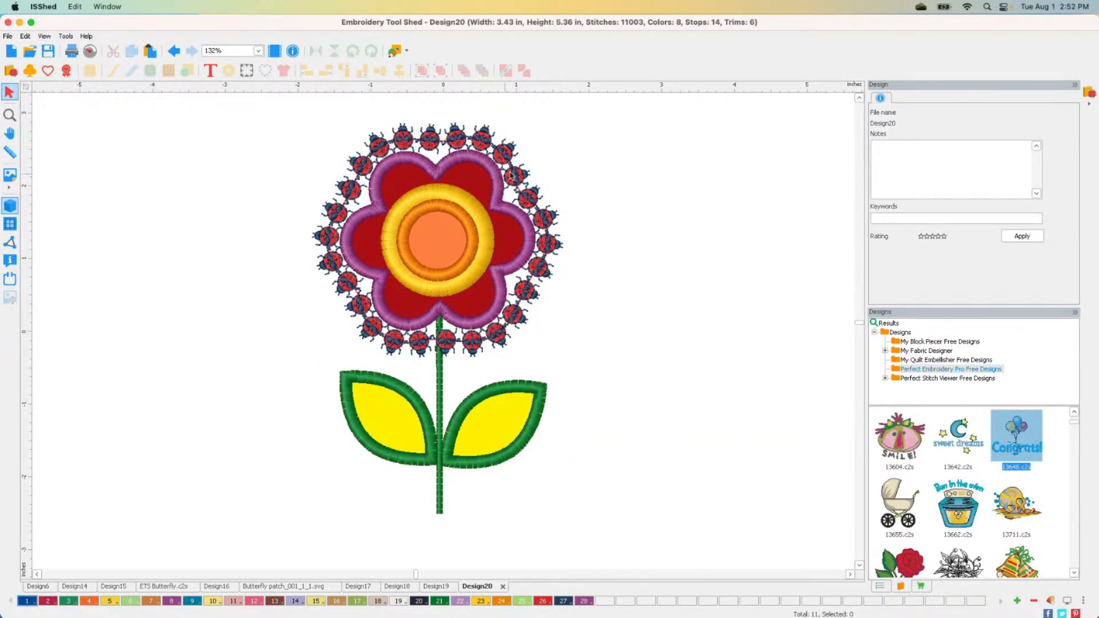
Turn off the Steil option for the petal border's ladybug applique
left_click(513, 173)
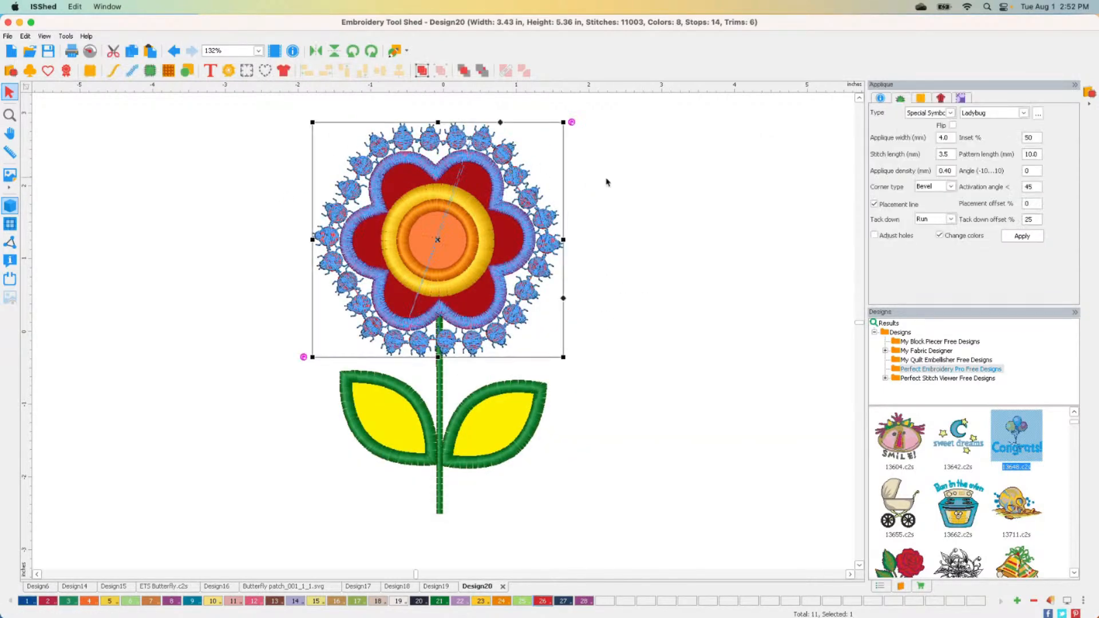
left_click(1038, 114)
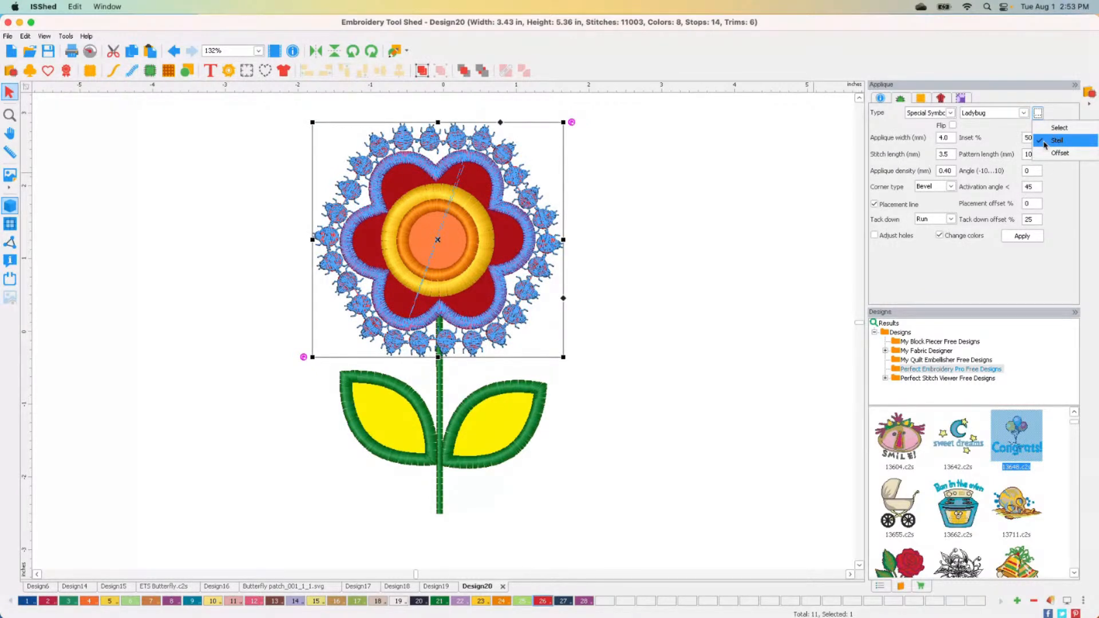
left_click(1045, 143)
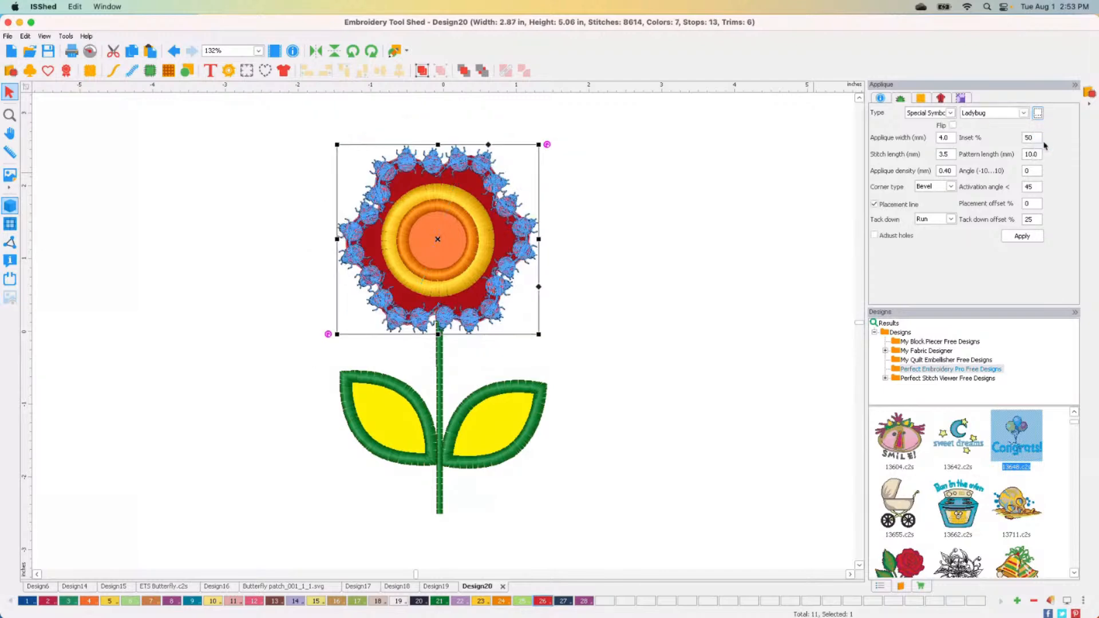
left_click(681, 211)
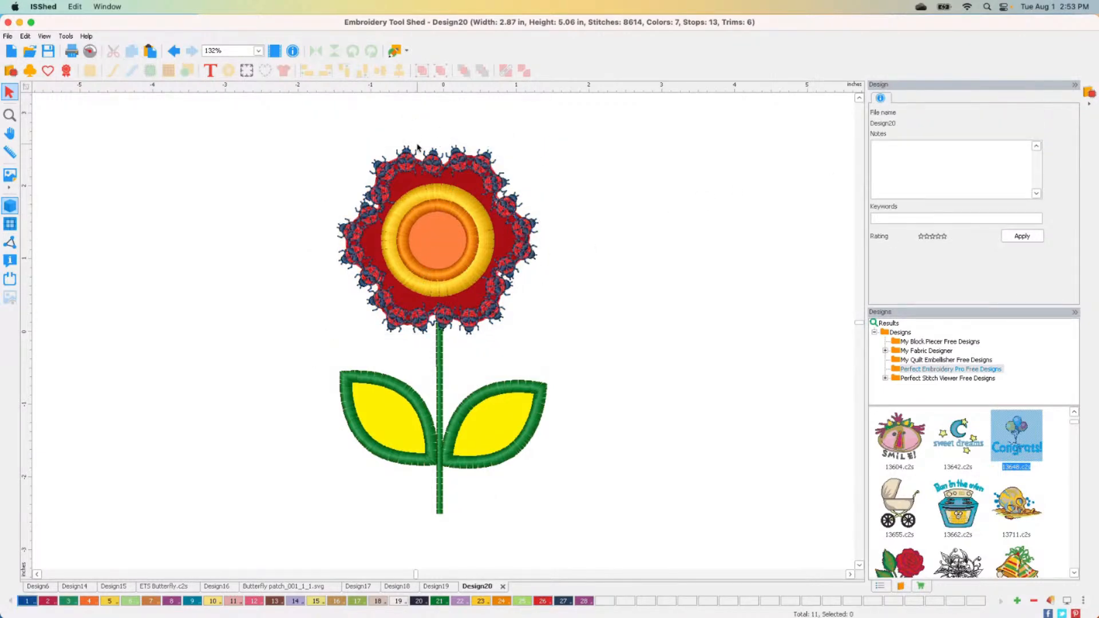
Replace the petal border's ladybugs with the flower01 special symbol
left_click(522, 230)
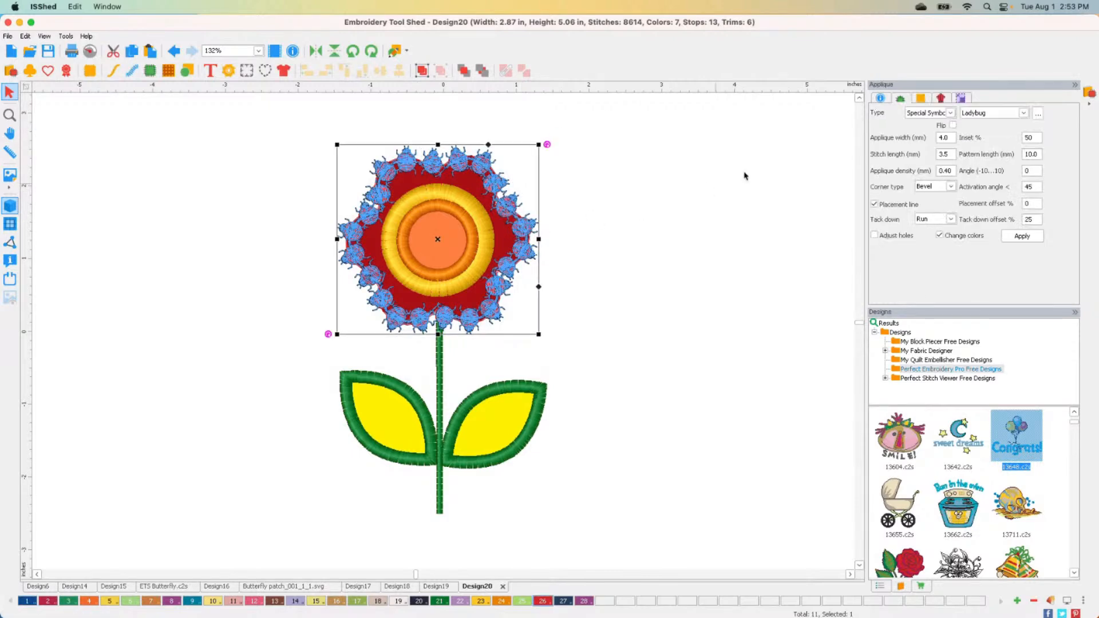
left_click(1038, 115)
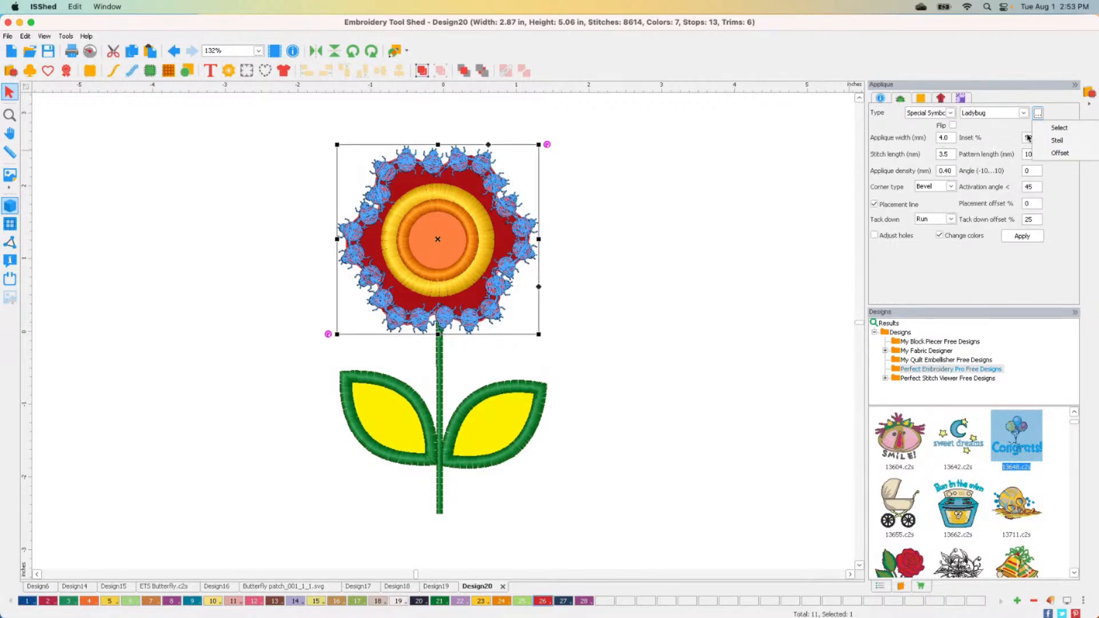
left_click(1059, 127)
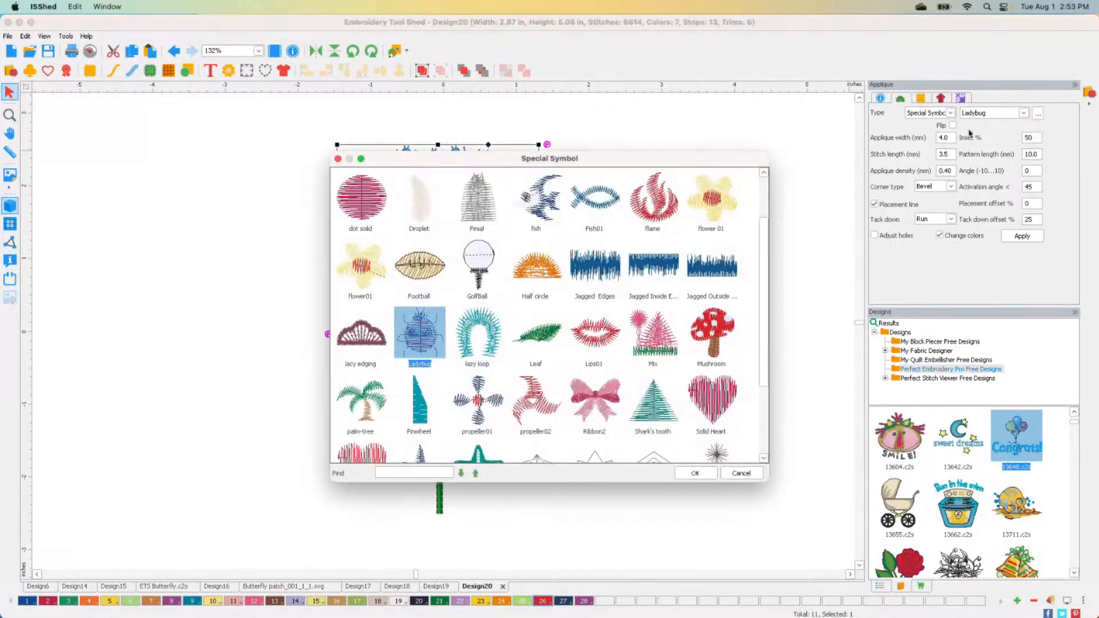
double_click(375, 262)
left_click(645, 263)
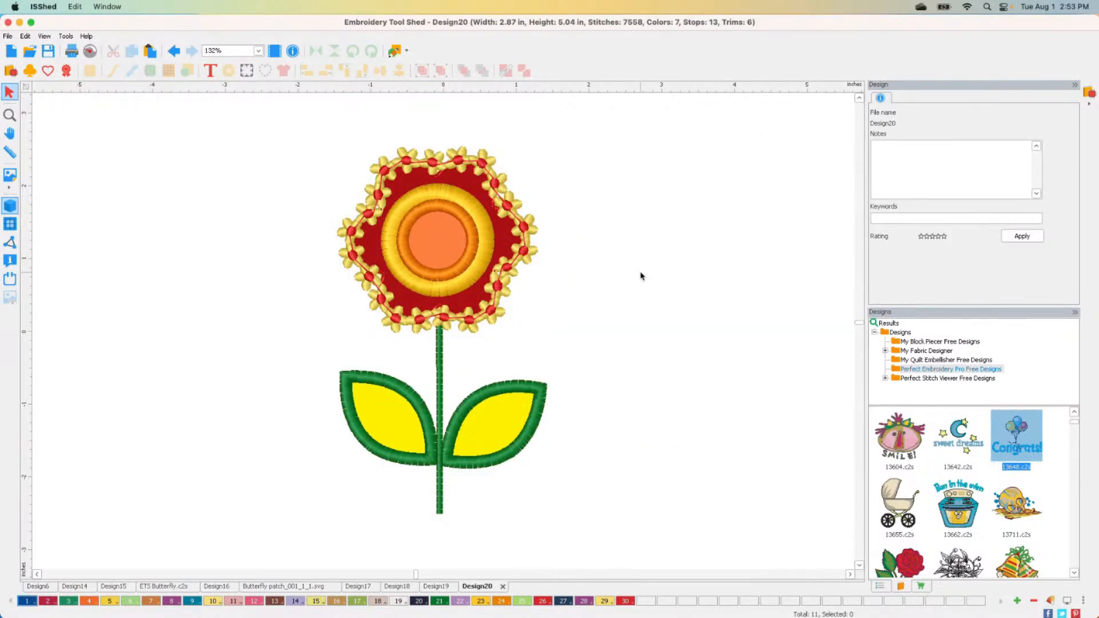
Apply the Run applique type to the petal border
left_click(521, 249)
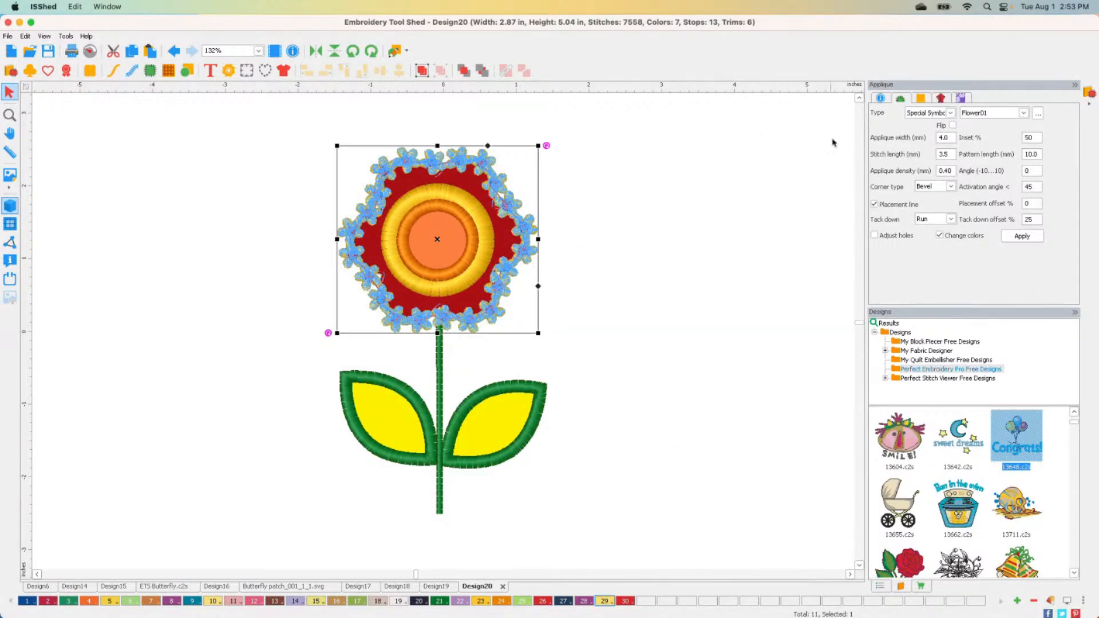
left_click(931, 114)
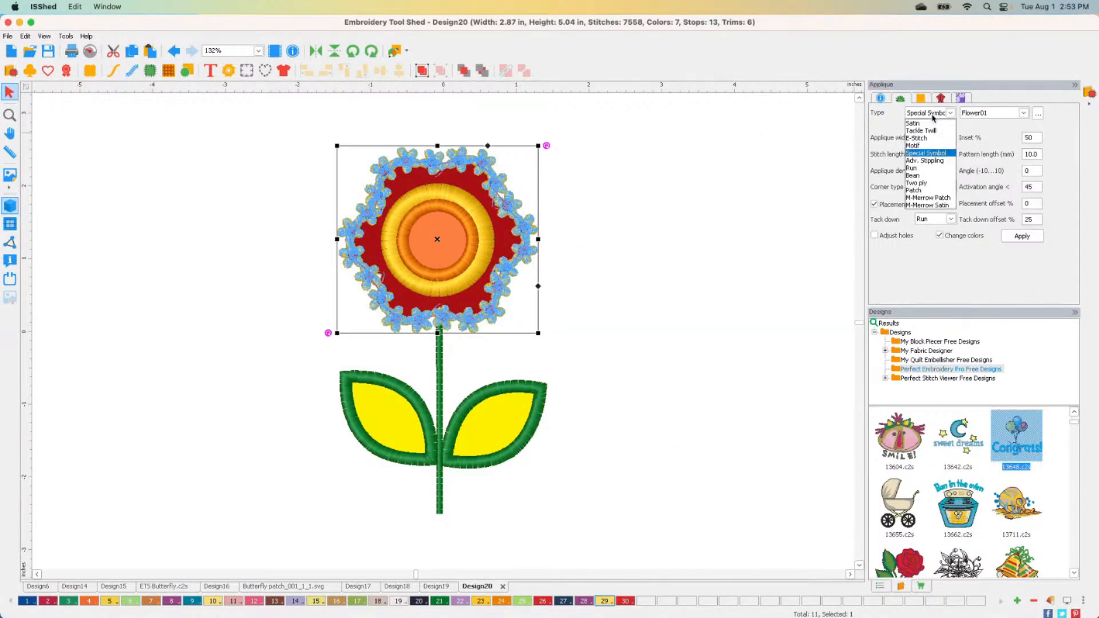
left_click(926, 169)
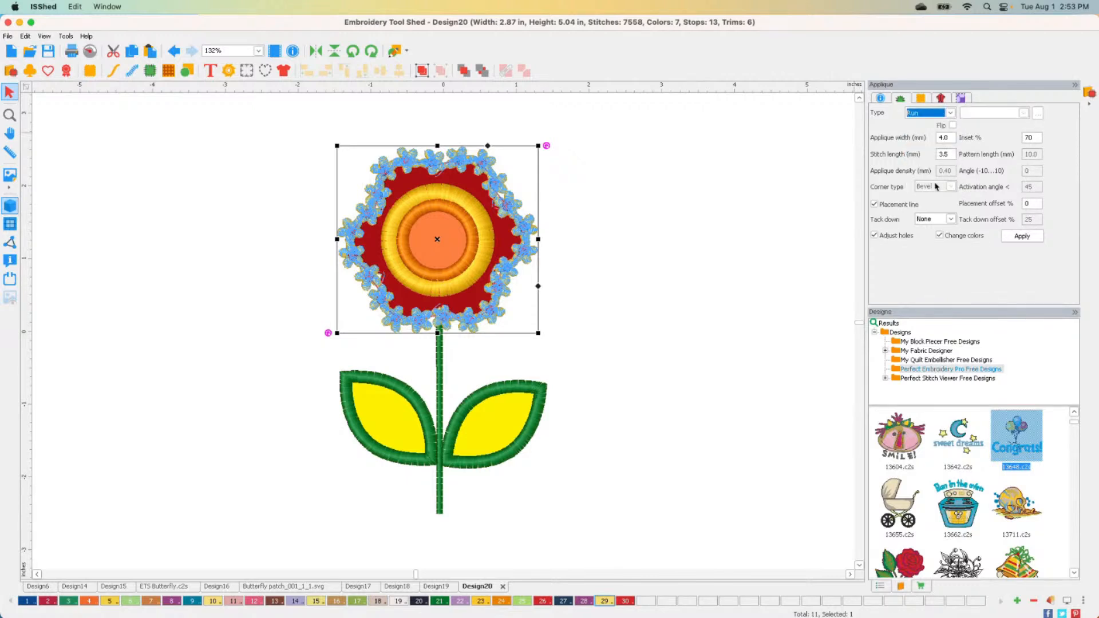
left_click(1022, 236)
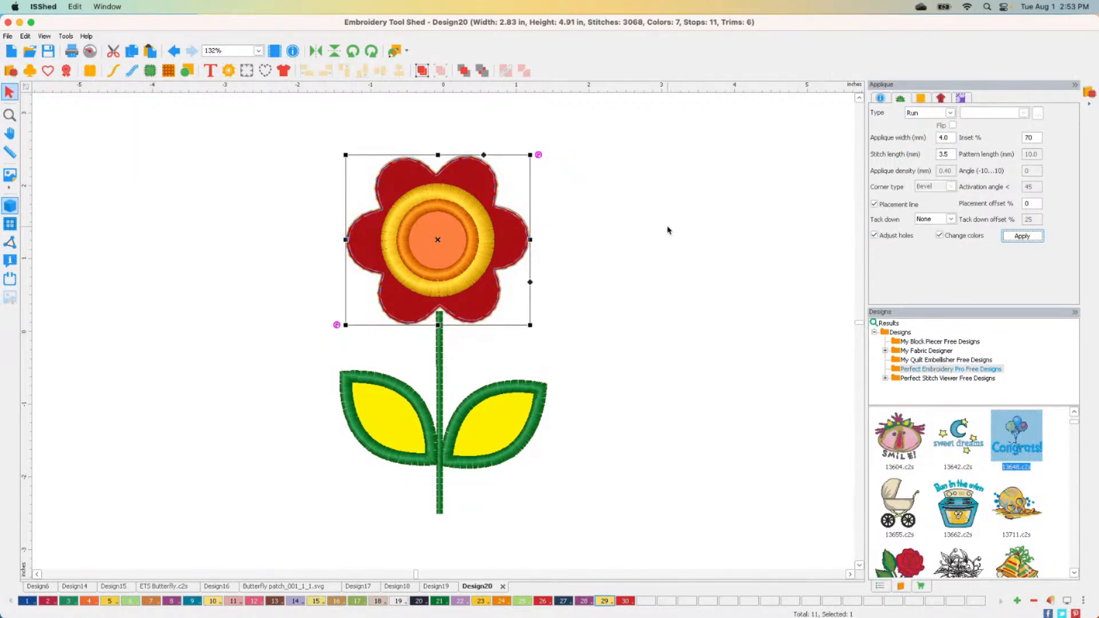
Try the Run applique type on the right leaf's border
left_click(493, 396)
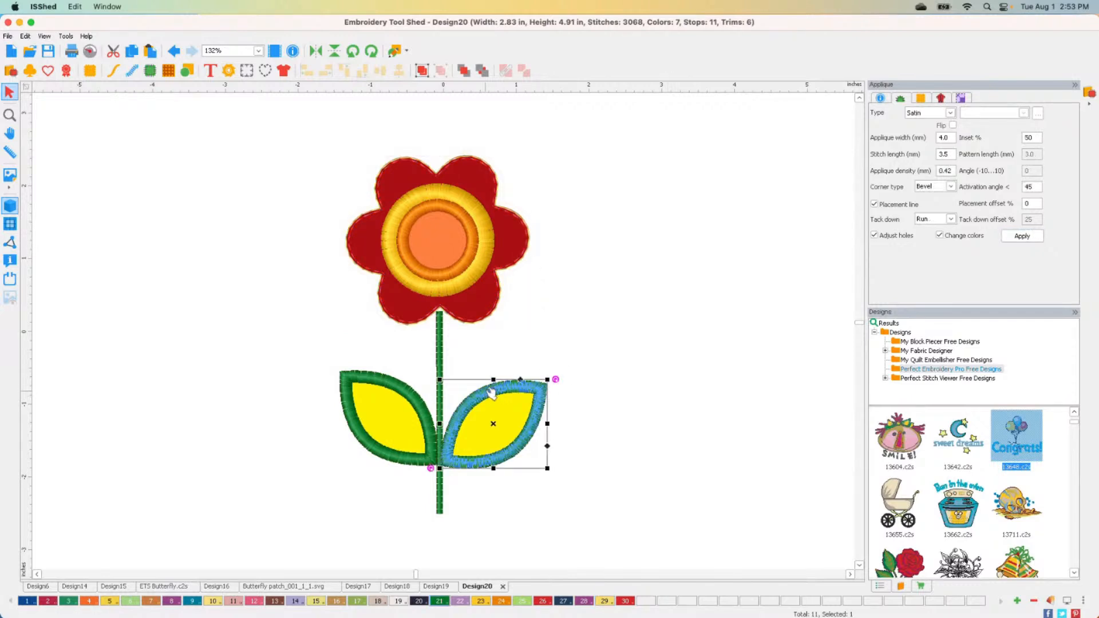
left_click(937, 114)
left_click(937, 169)
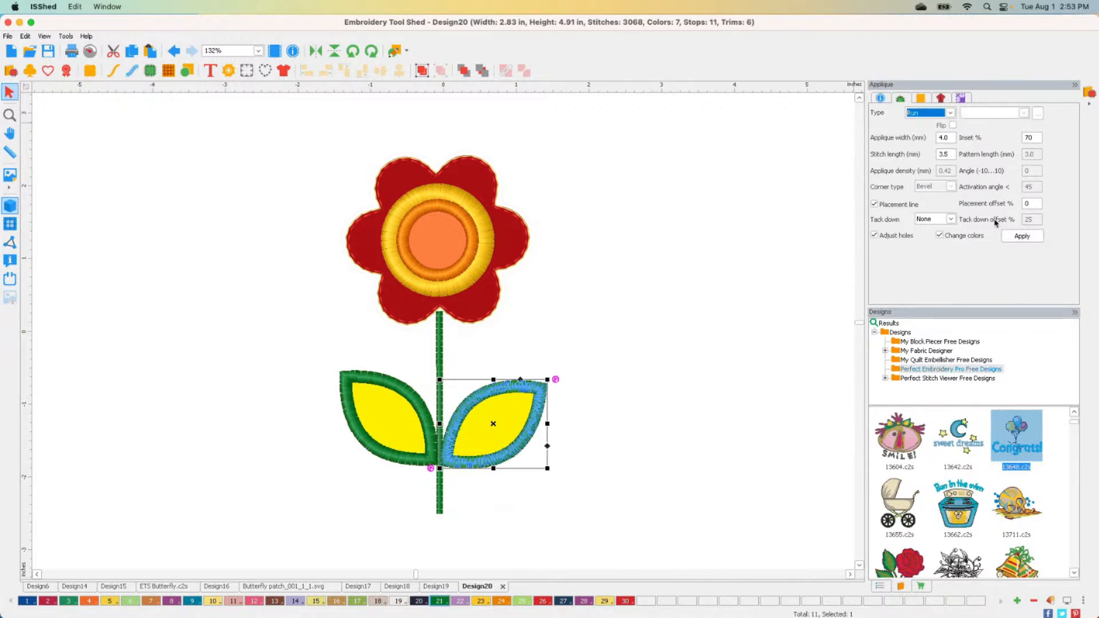
left_click(1013, 235)
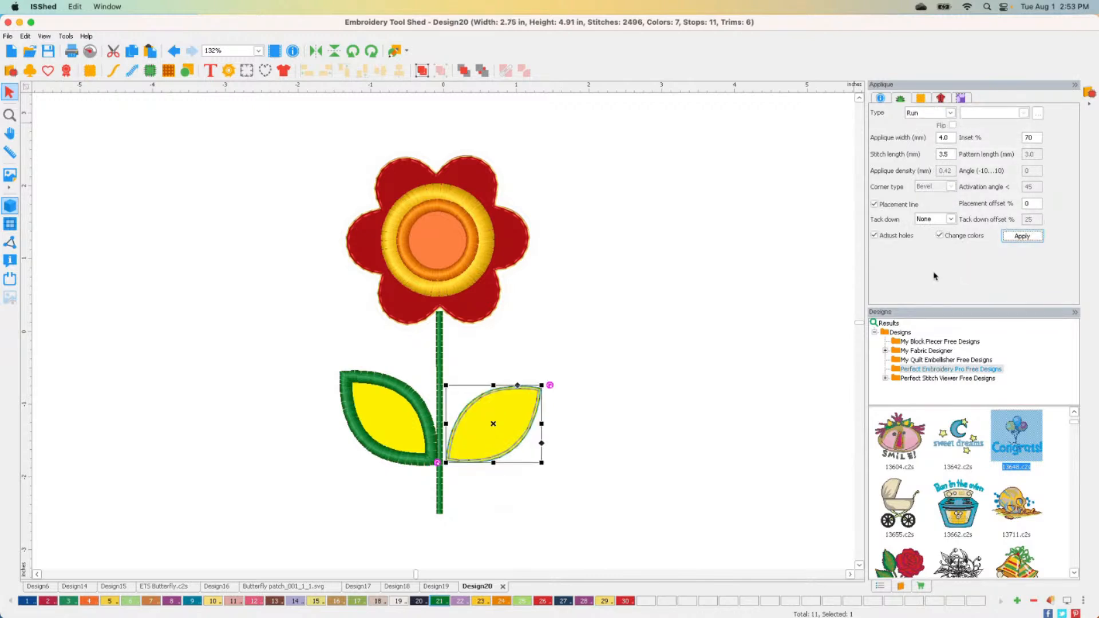
Try the Motif applique type with pattern 100 on the left leaf's border
left_click(369, 381)
left_click(927, 113)
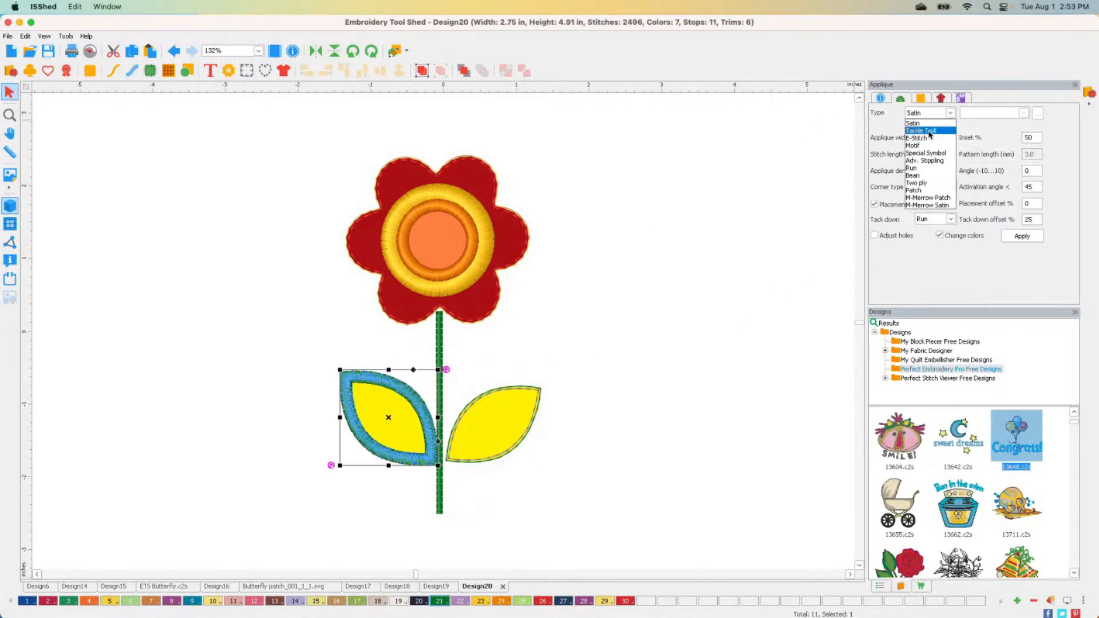
left_click(928, 145)
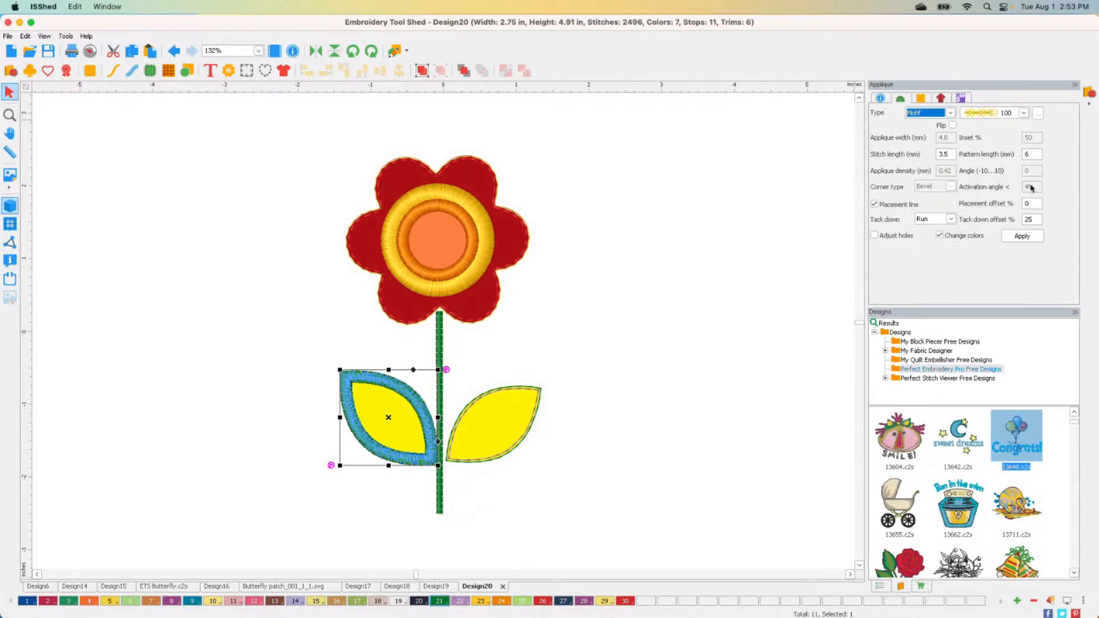
left_click(1022, 236)
left_click(655, 270)
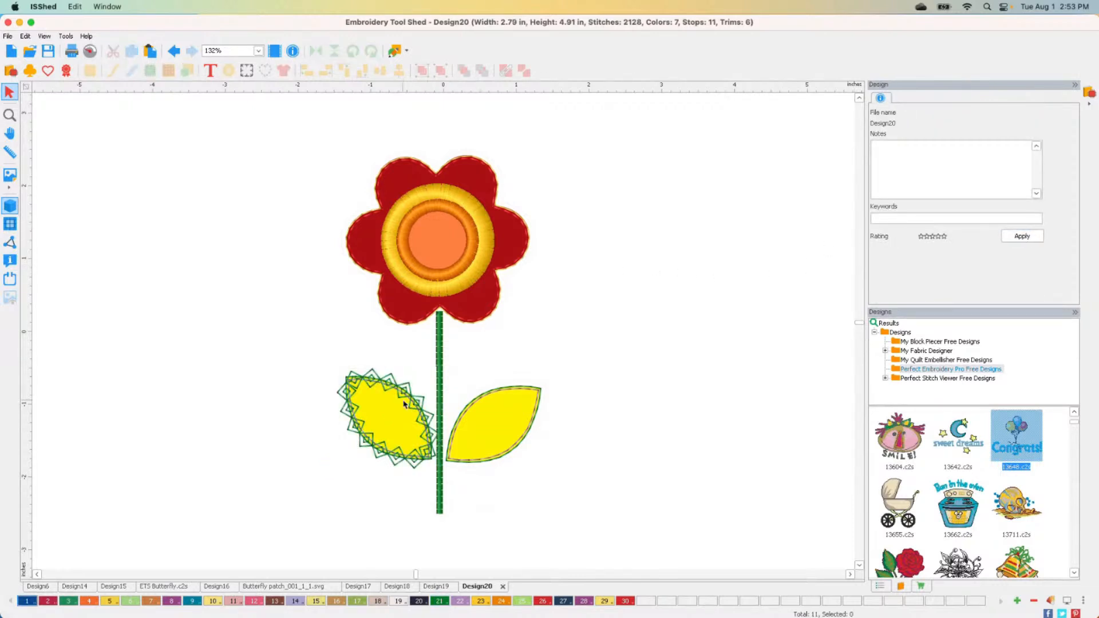
Undo the applique type changes on both leaves
left_click(460, 291)
left_click(625, 289)
key("super+z")
key("super+z")
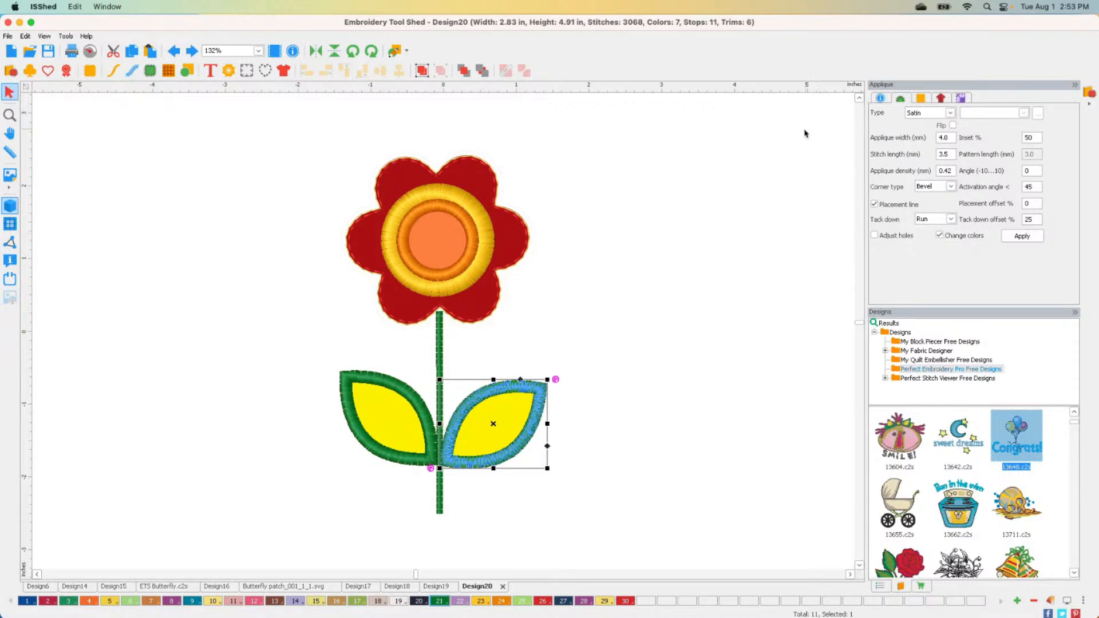
Apply the M-Merrow Patch applique type to the right leaf's border and inspect its stitching up close
left_click(927, 112)
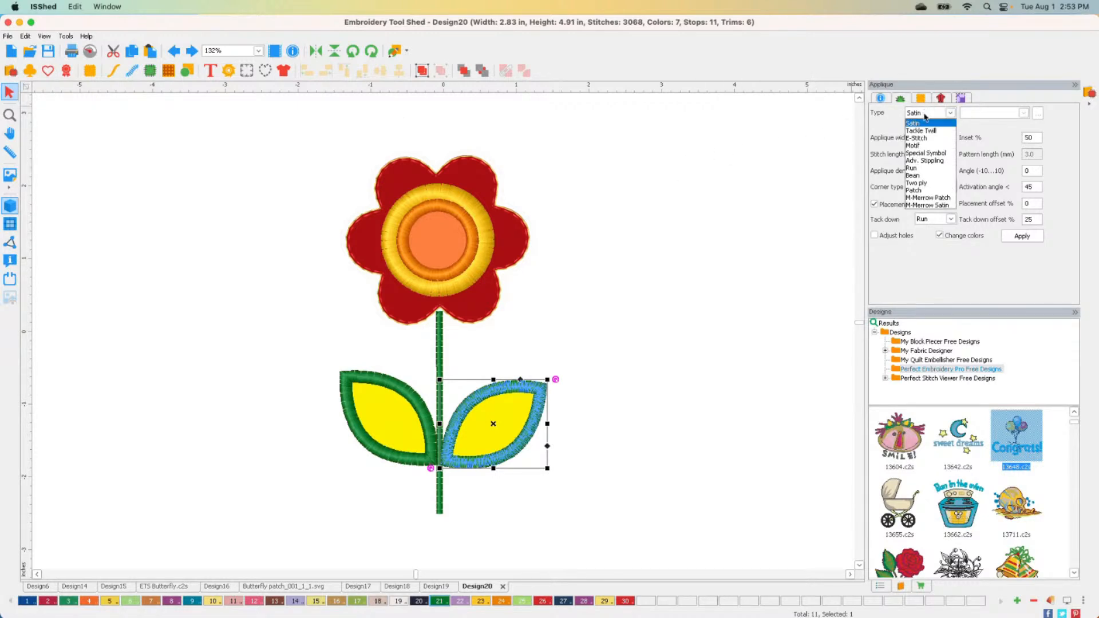
left_click(940, 198)
left_click(1021, 236)
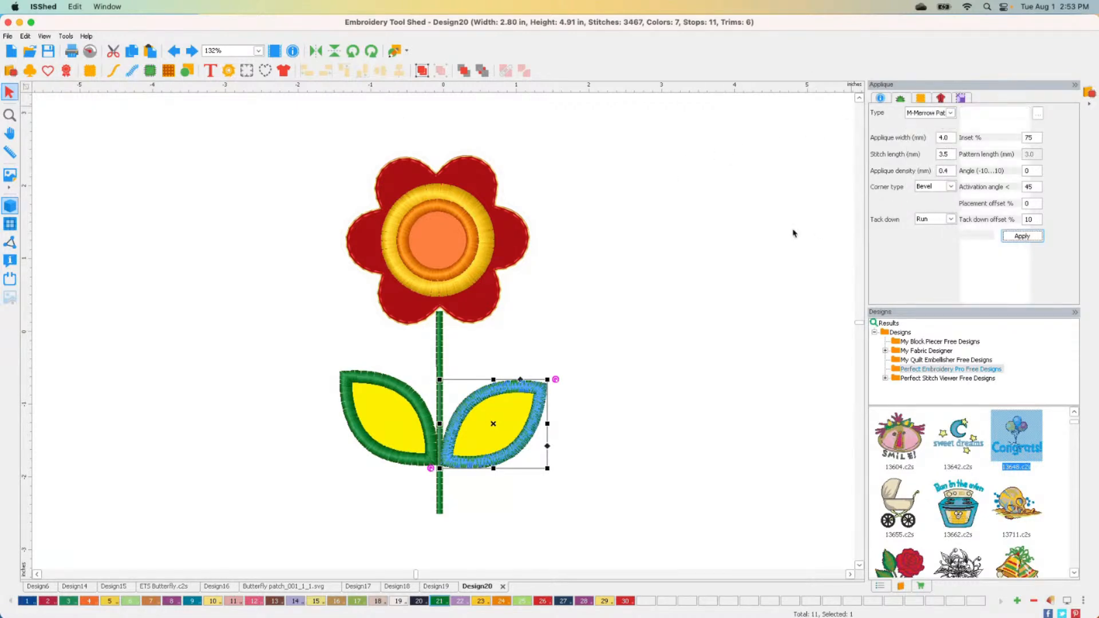
left_click(667, 249)
scroll(503, 418, "down", 1)
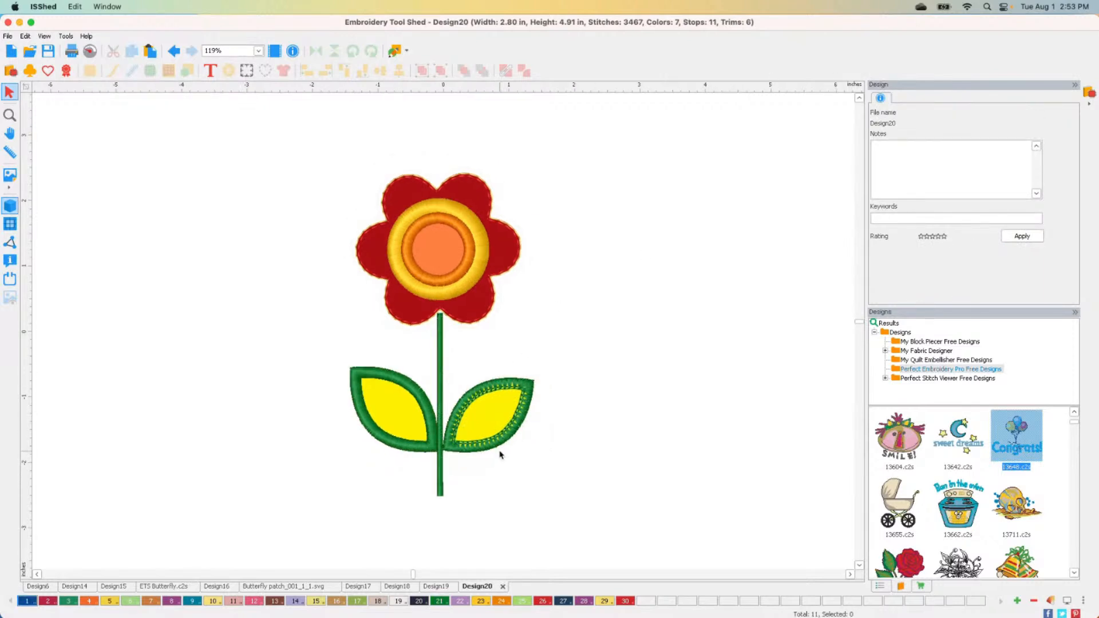
left_click(497, 438)
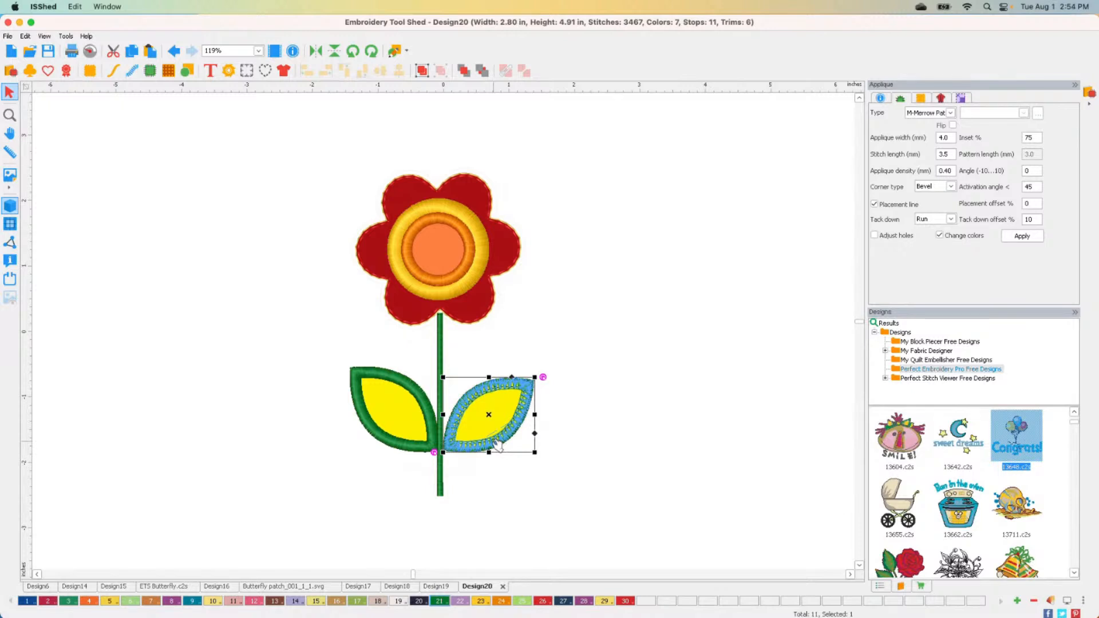
left_click(560, 405)
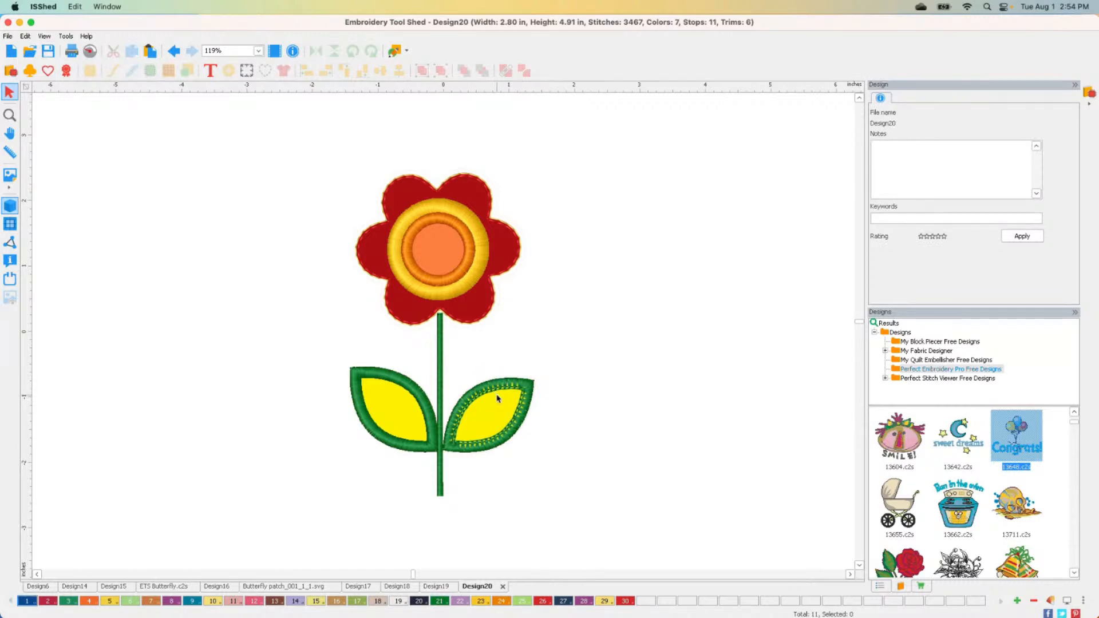
scroll(497, 398, "up", 5)
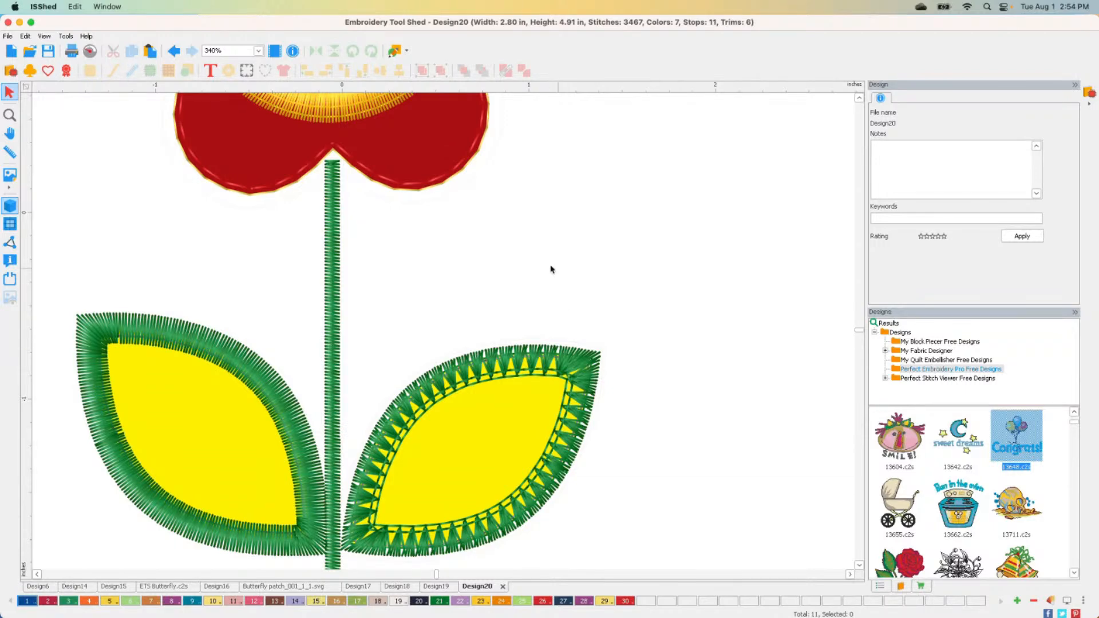
scroll(514, 289, "down", 5)
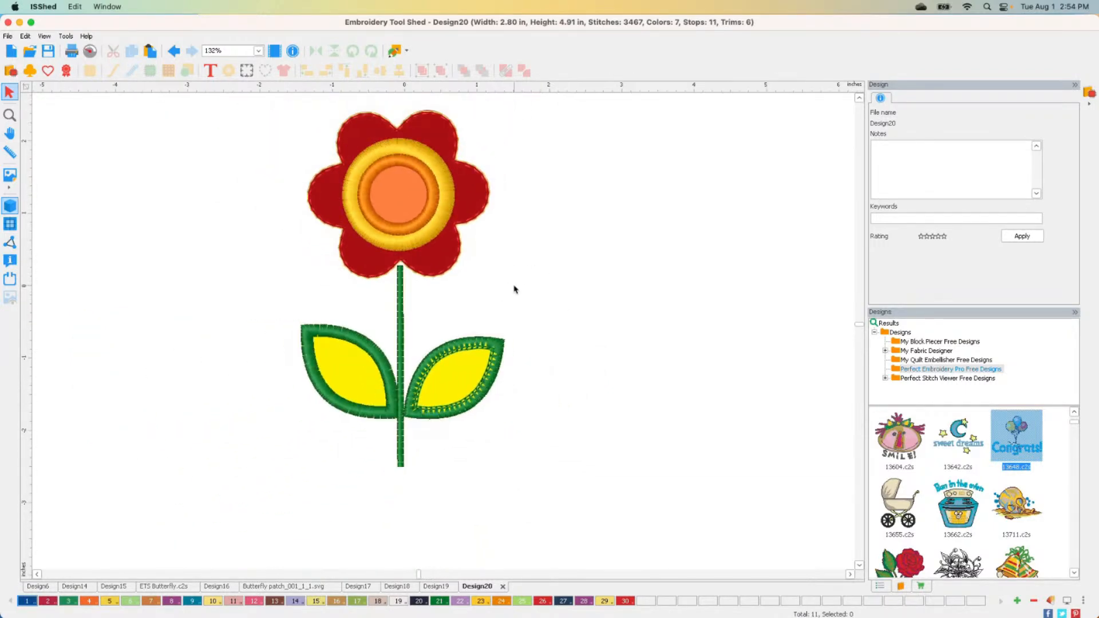
Show the stitching sequence and select the applique items of both leaves and the petals
left_click(876, 587)
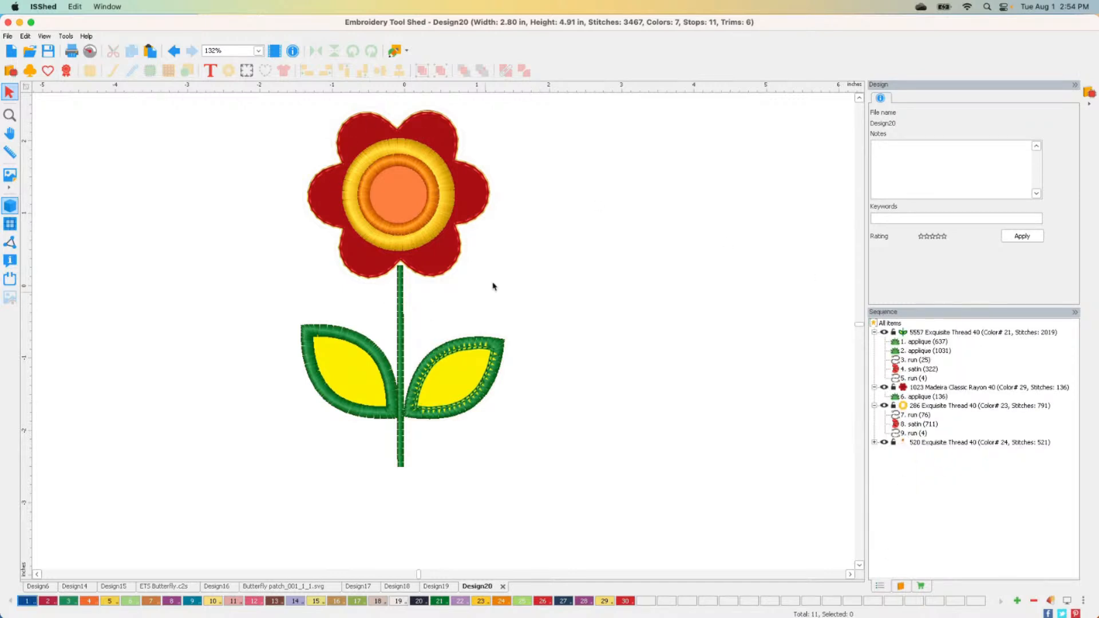
left_click(457, 277)
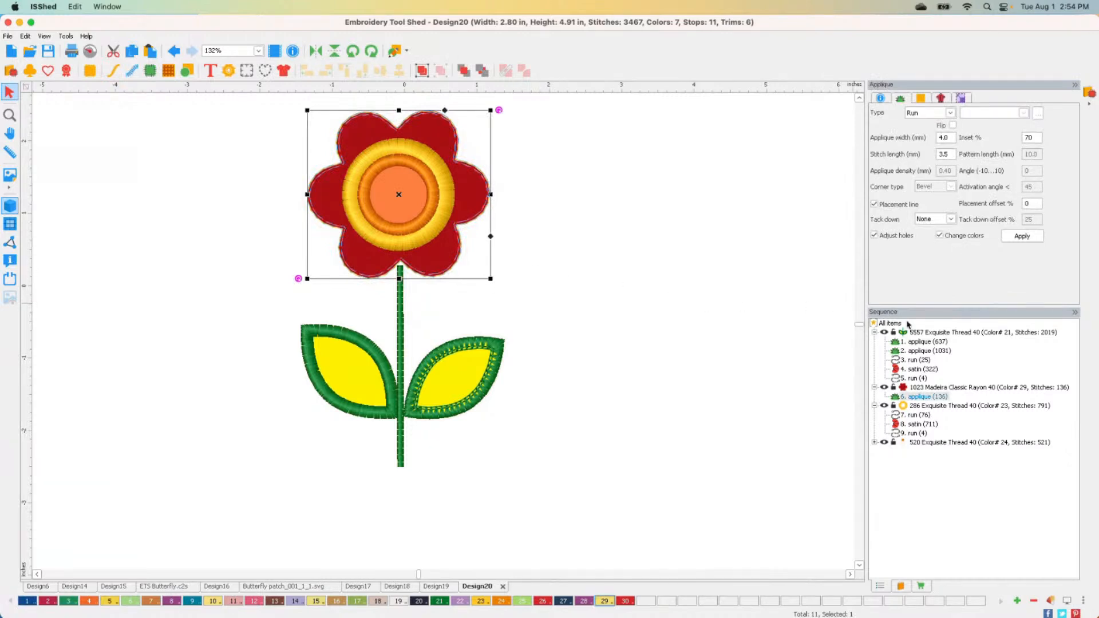
left_click(922, 342)
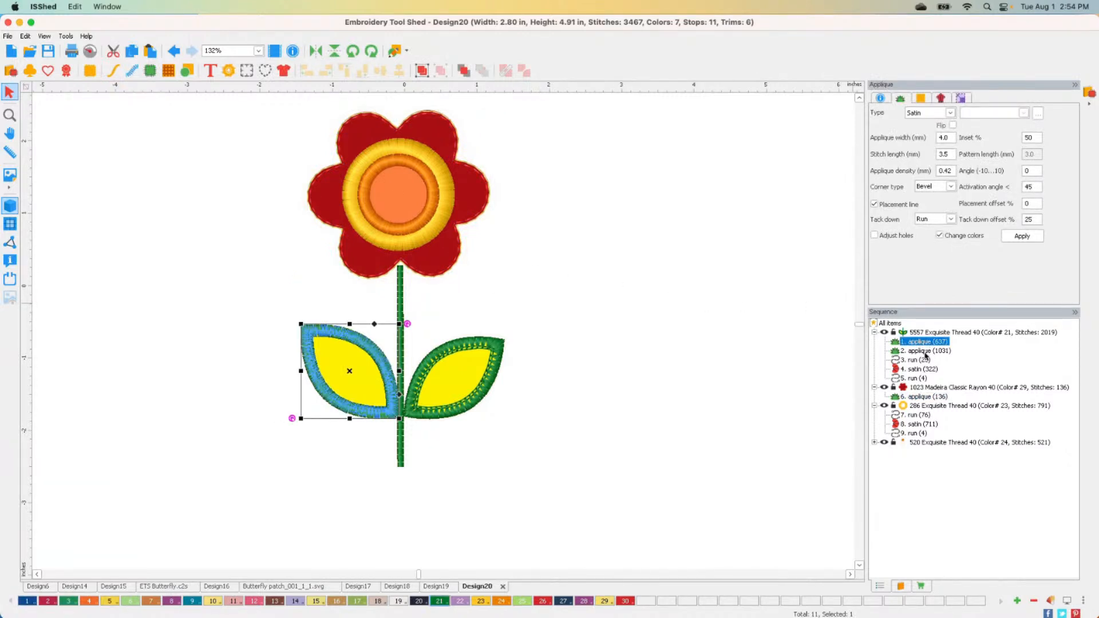
left_click(925, 352, "shift")
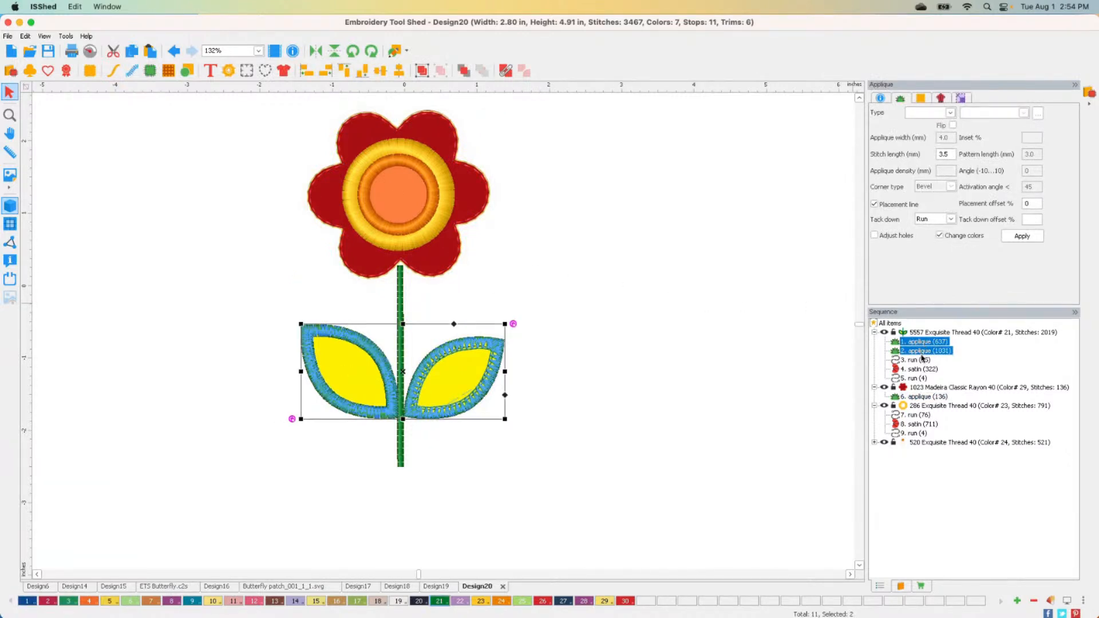
left_click(921, 397, "super")
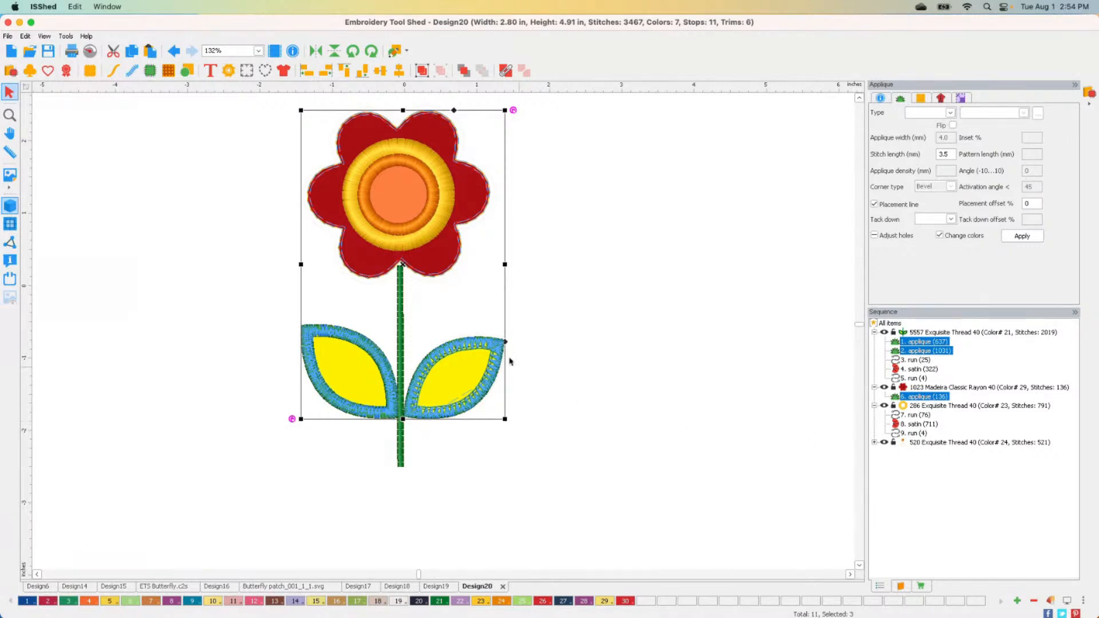
left_click(875, 406)
left_click(874, 405)
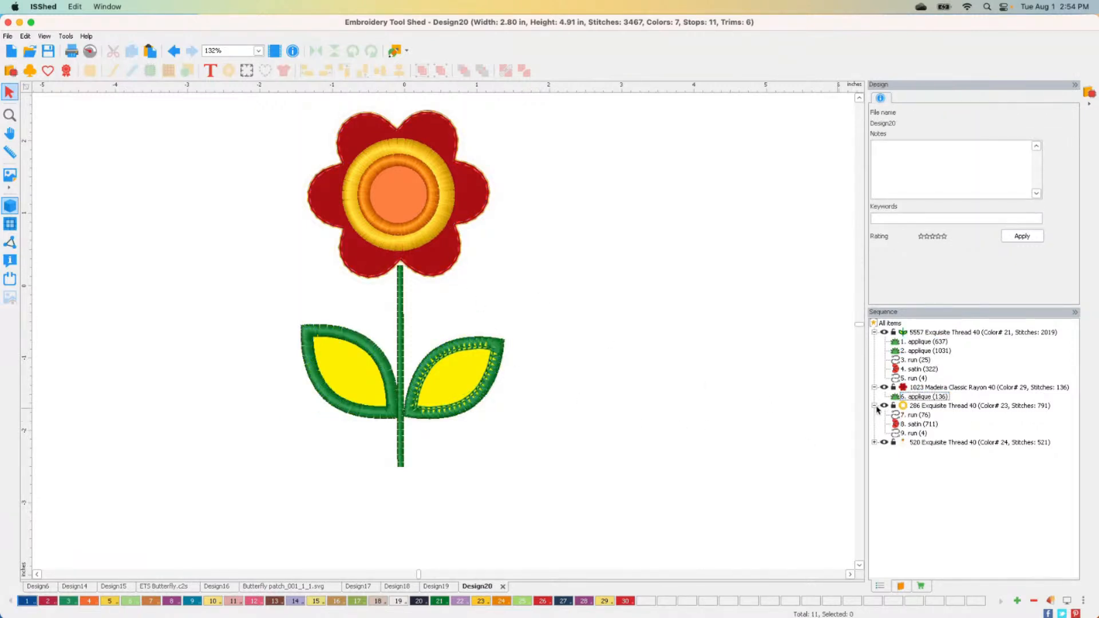
Expand the 520 Exquisite Thread group and select all four applique items: flower center, petals and both leaves
left_click(874, 442)
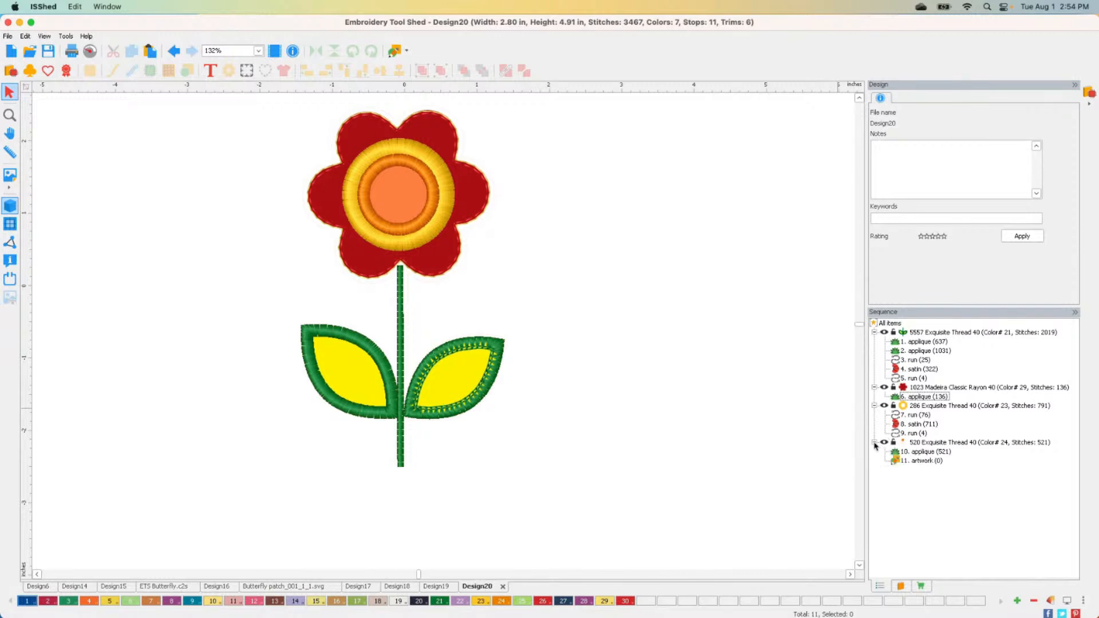
left_click(927, 452)
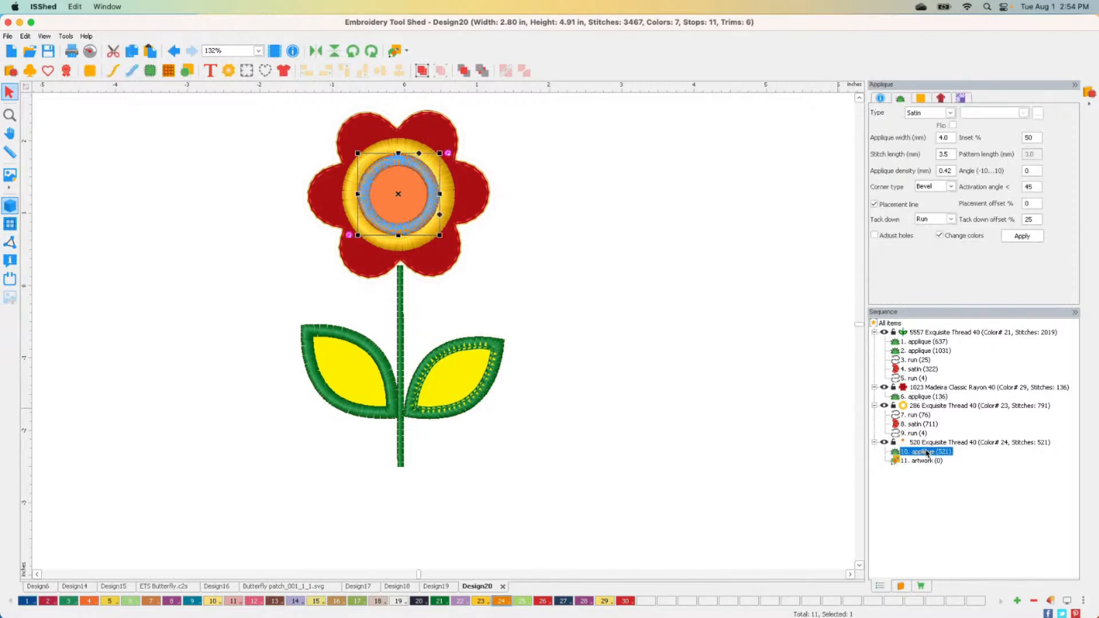
left_click(915, 396, "super")
left_click(912, 360, "super")
left_click(916, 342, "super")
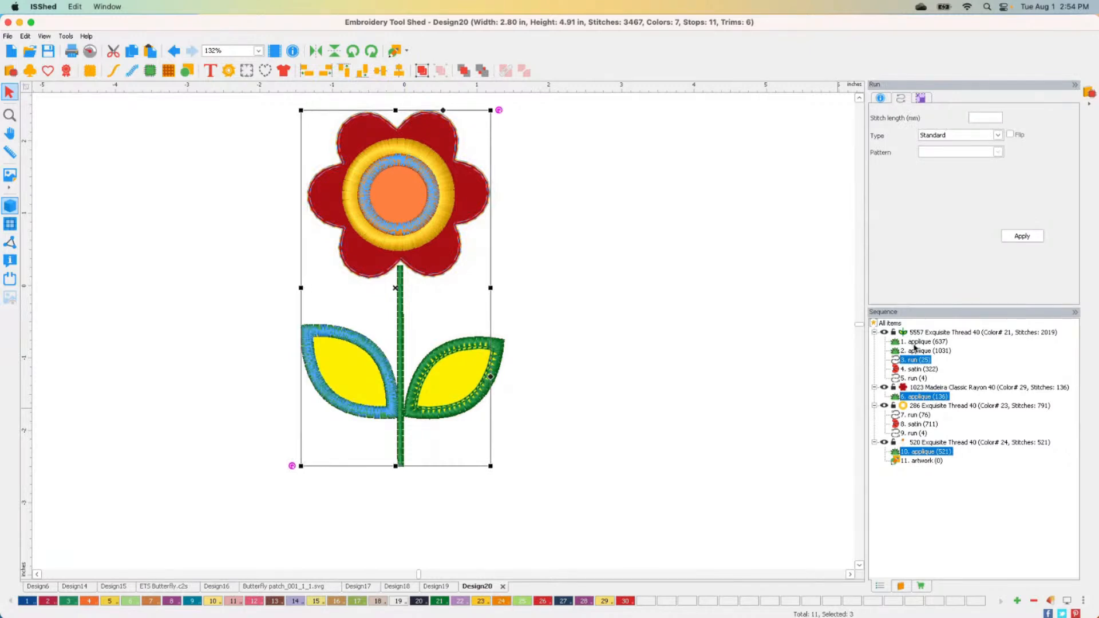
left_click(916, 351, "super")
left_click(915, 360, "super")
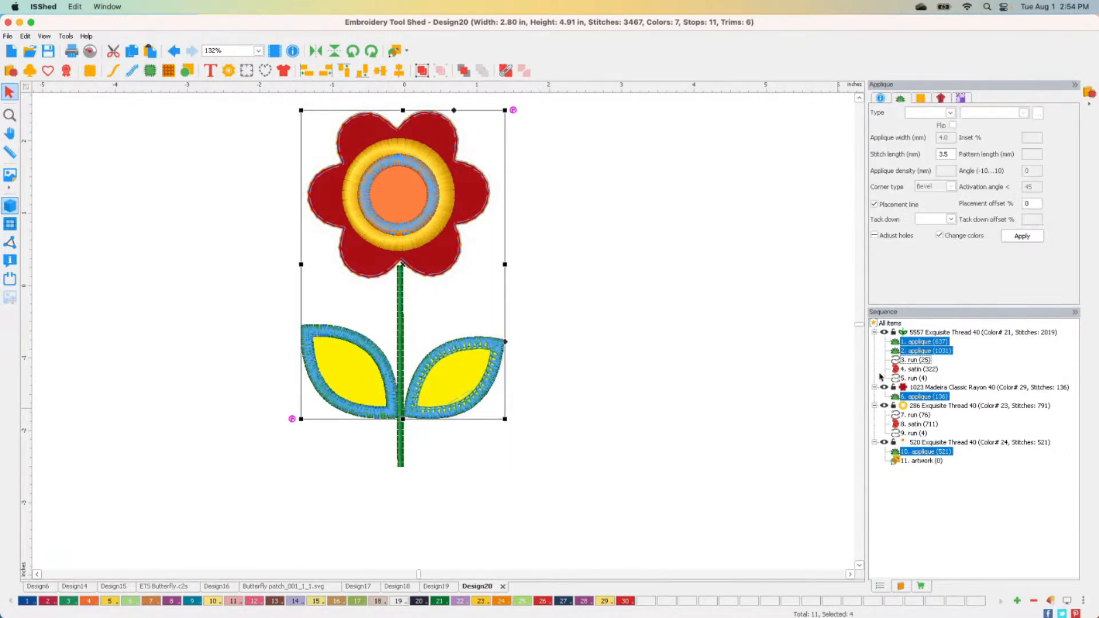
Open the Cutter for the selected appliques and preview the frames of the orange and red fabric pieces
left_click(228, 71)
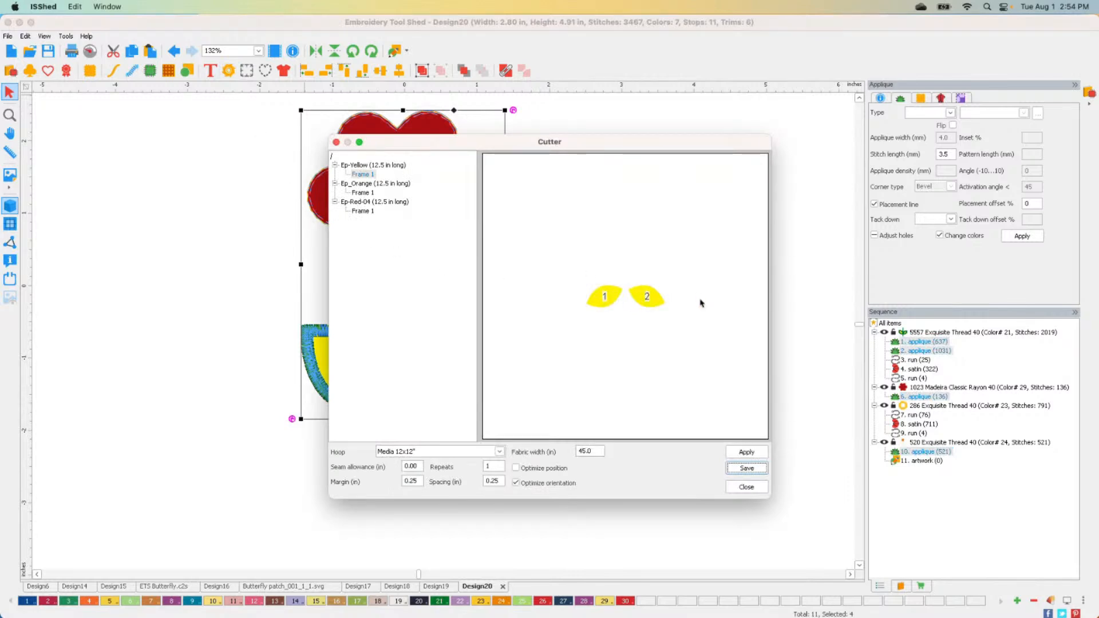
left_click(361, 193)
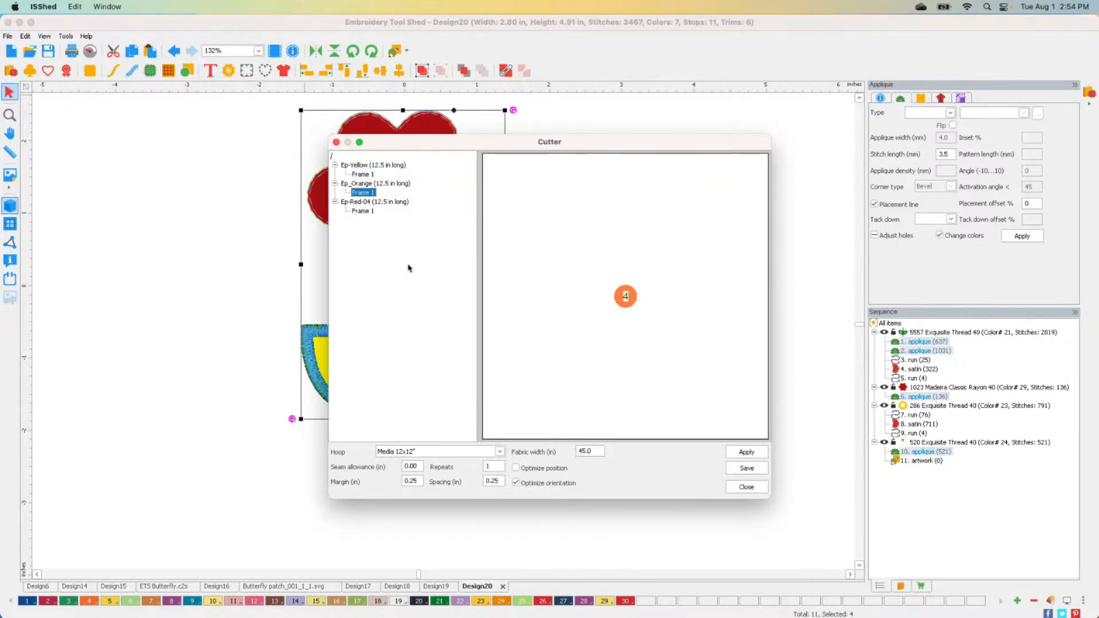
left_click(362, 212)
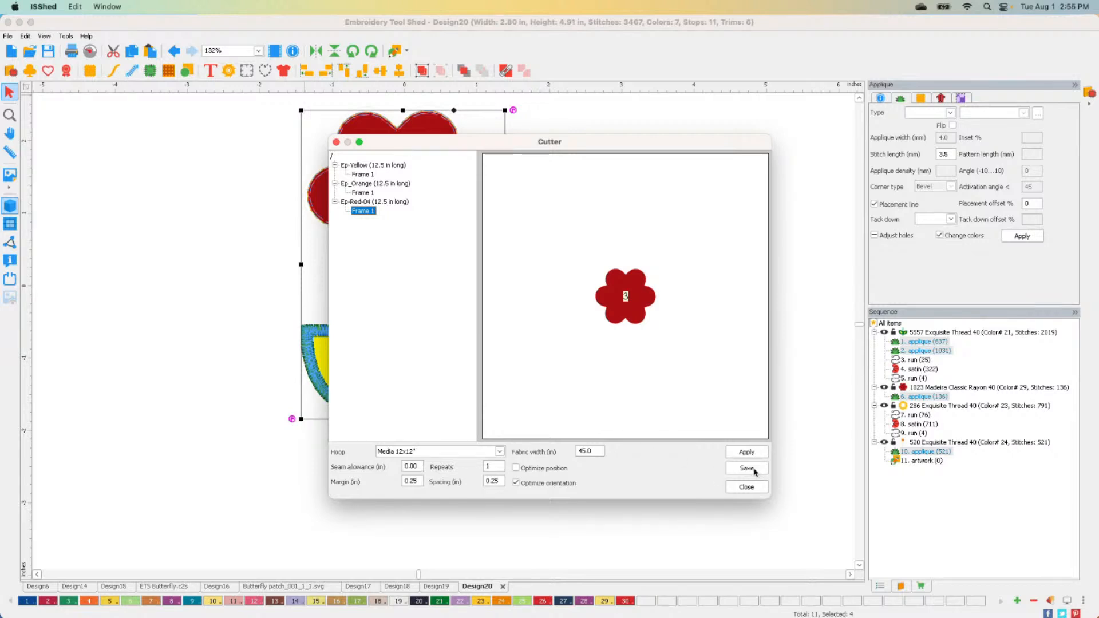
Set the Cutter's hoop to Paper Letter 215x279
left_click(488, 452)
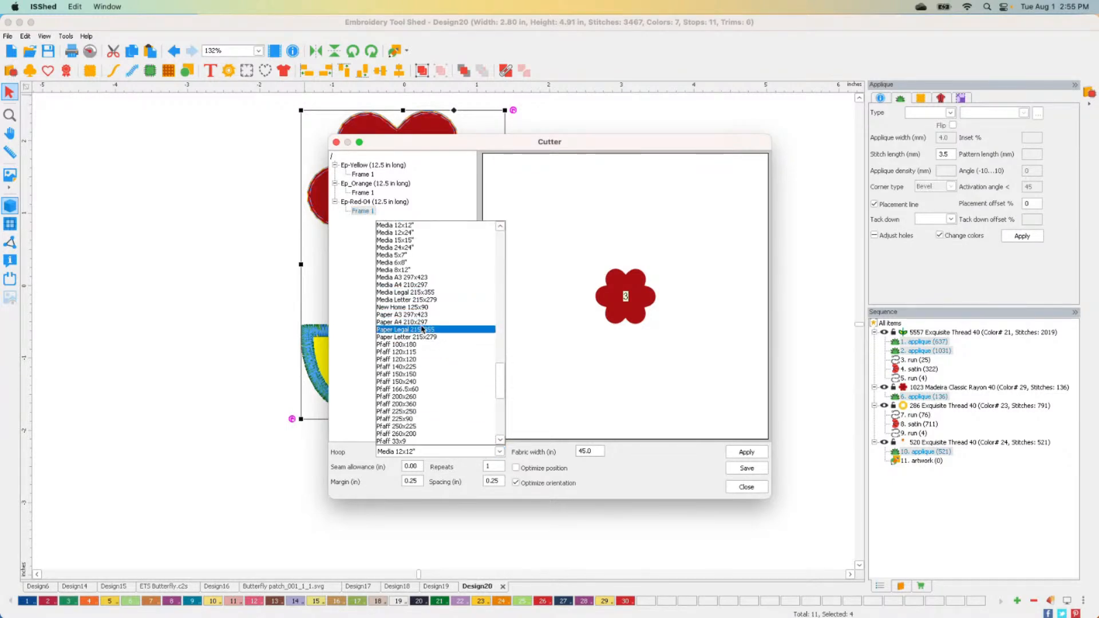
scroll(424, 323, "up", 1)
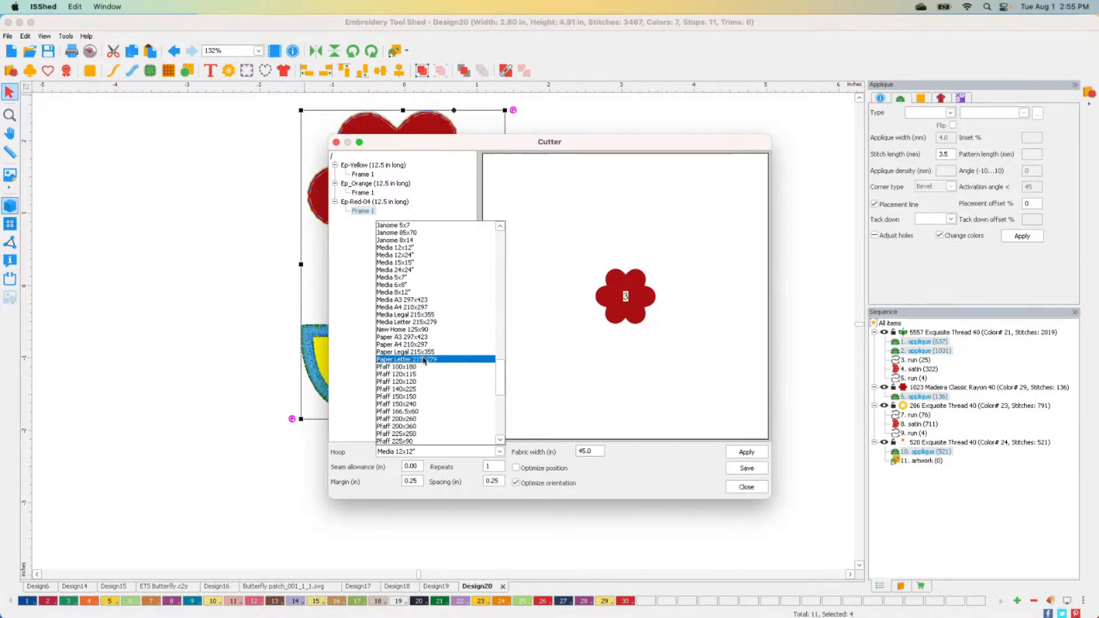
left_click(423, 360)
Try to save the cutting pieces in Adobe PDF (PDF) format without a file name, and close the Cutter
left_click(738, 470)
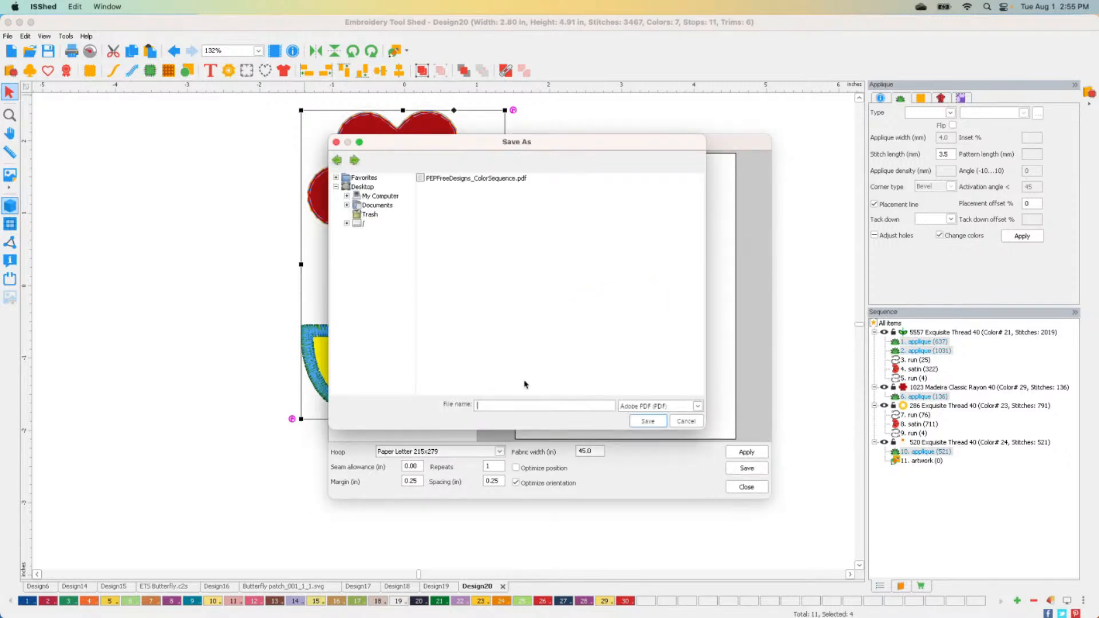
left_click(649, 407)
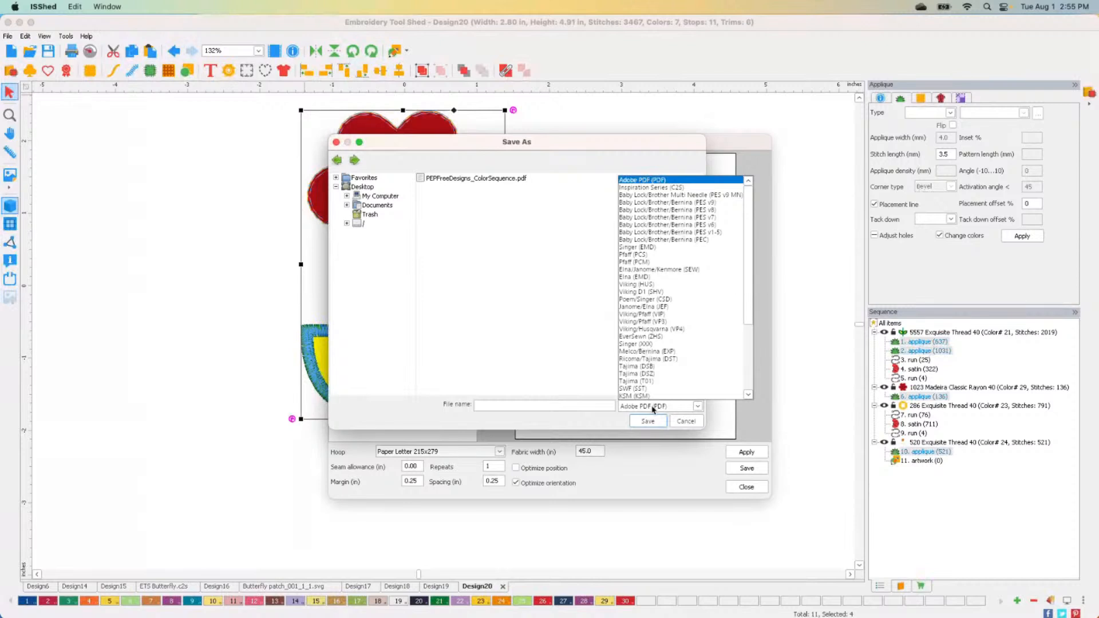
left_click(652, 407)
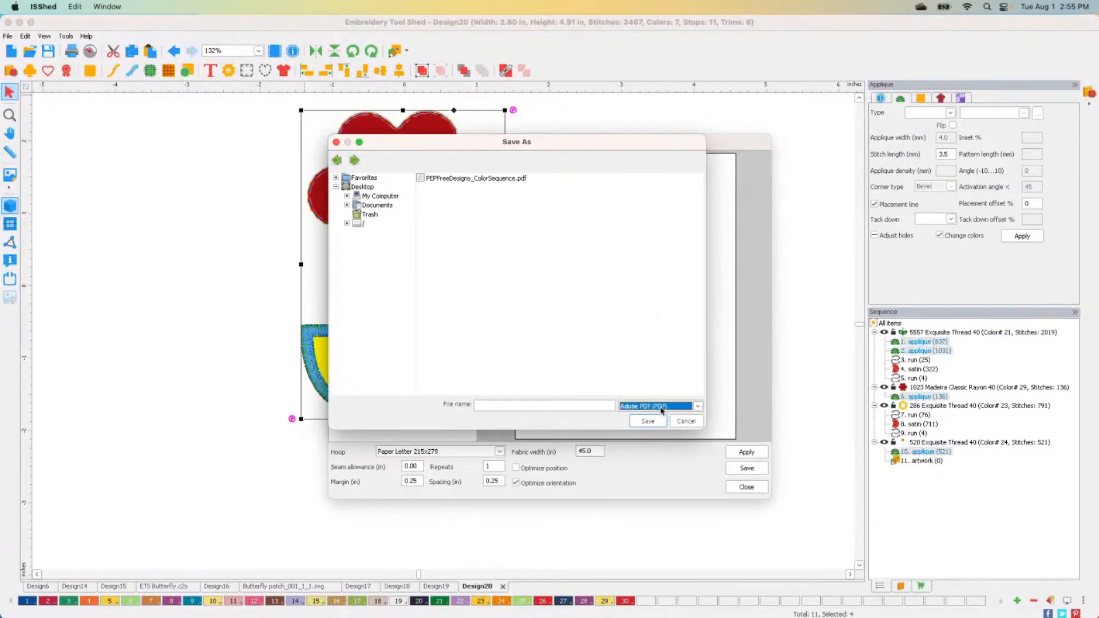
left_click(535, 408)
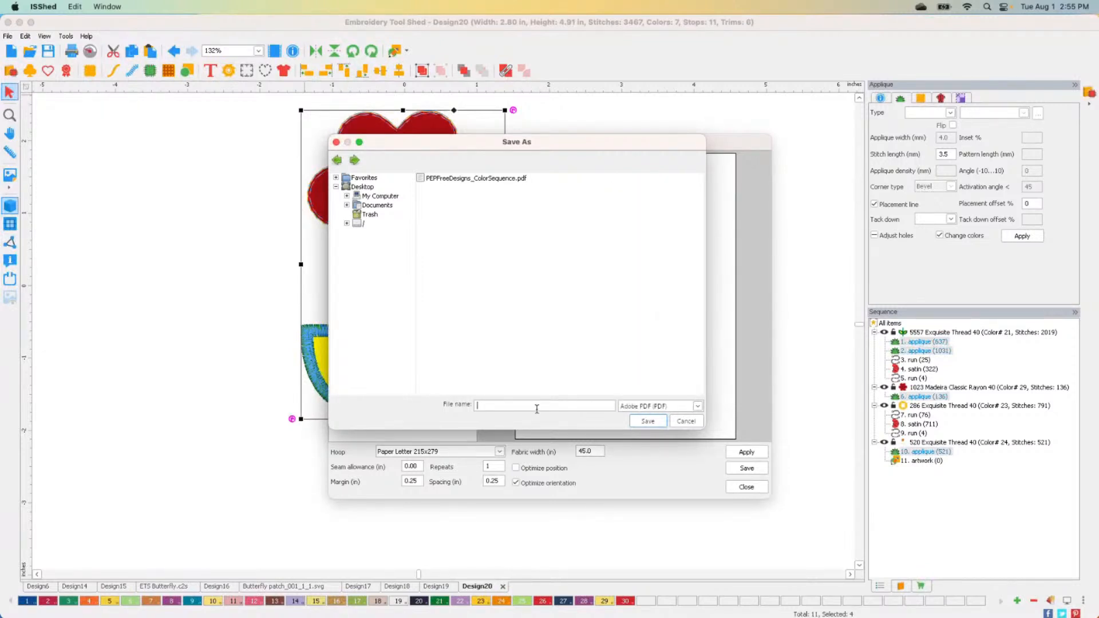
left_click(656, 426)
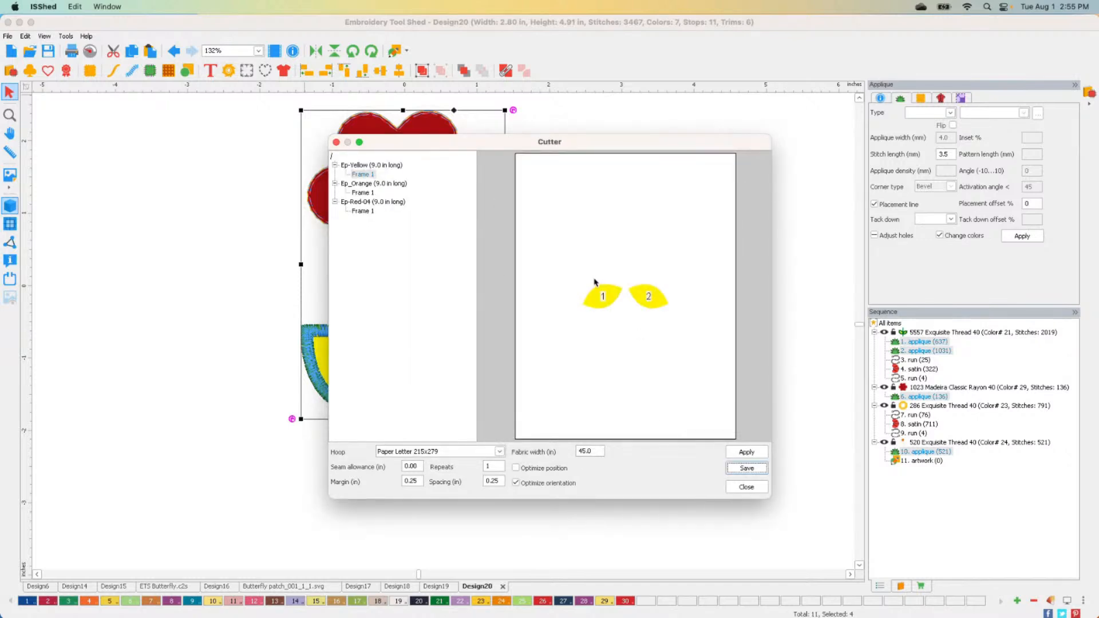
left_click(337, 142)
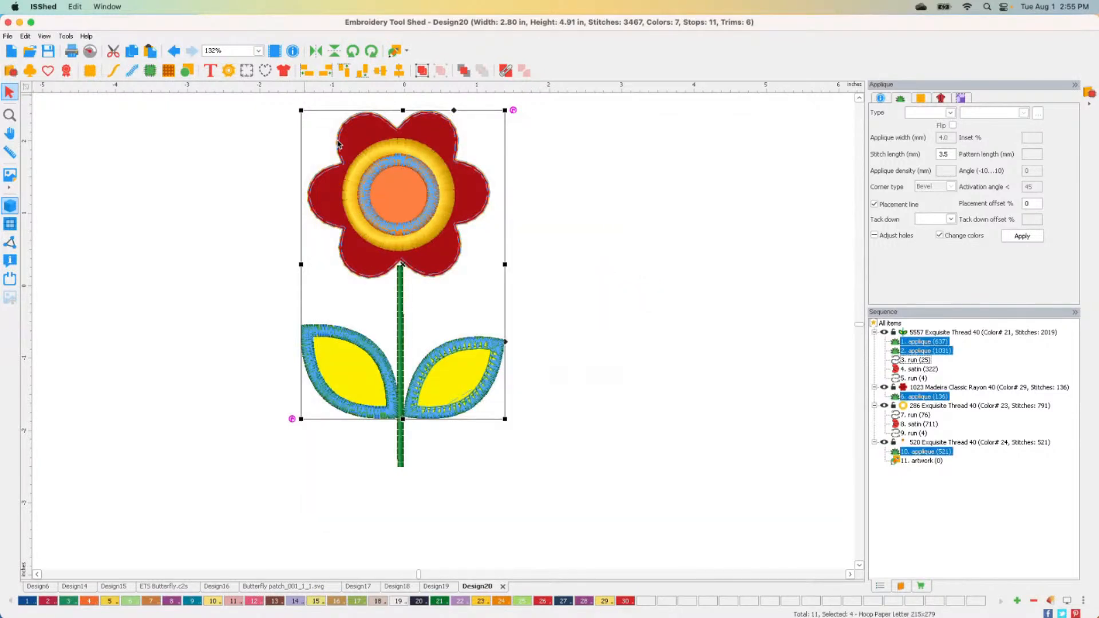